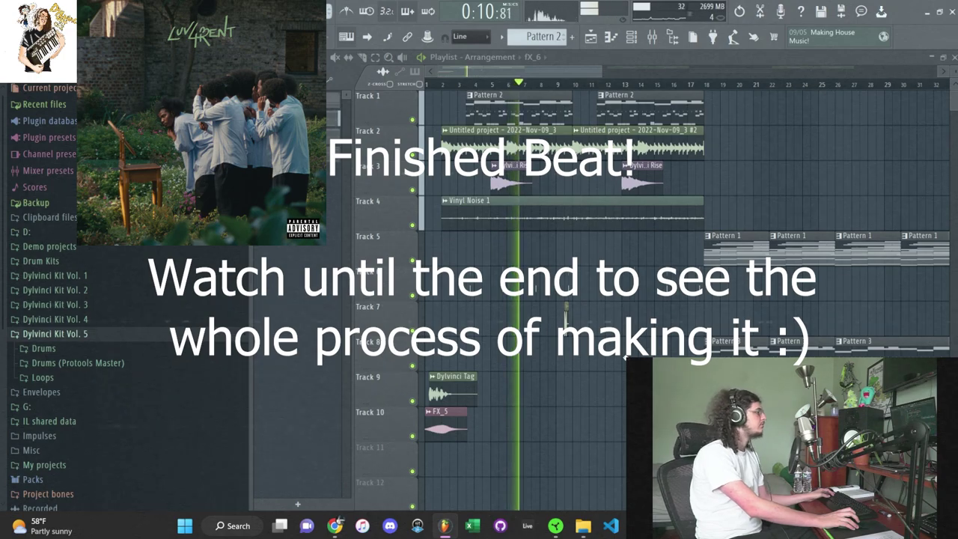
scroll(635, 354, "down", 3)
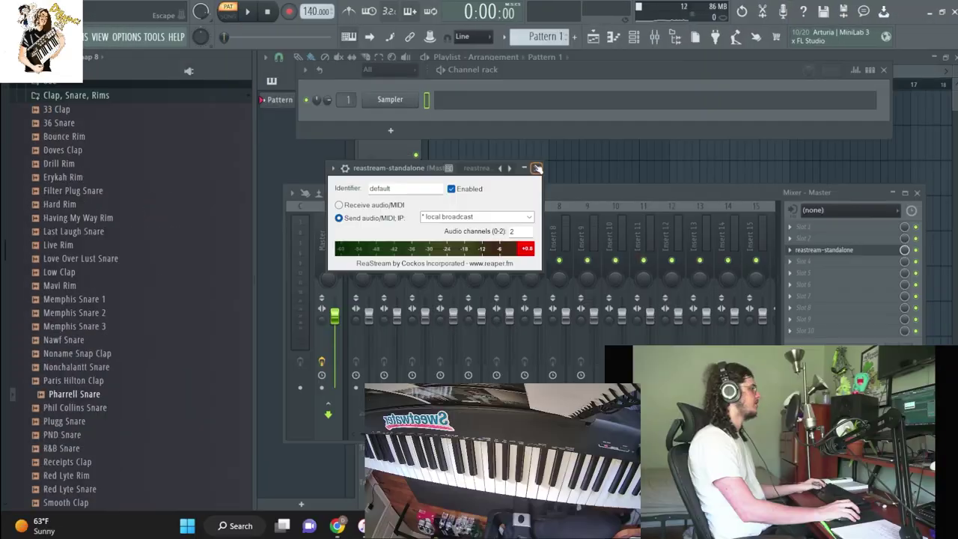
Close the ReaStream window, collapse the Dylvinci Kit Vol. 5 folder and expand the installed generators in the plugin database
left_click(536, 167)
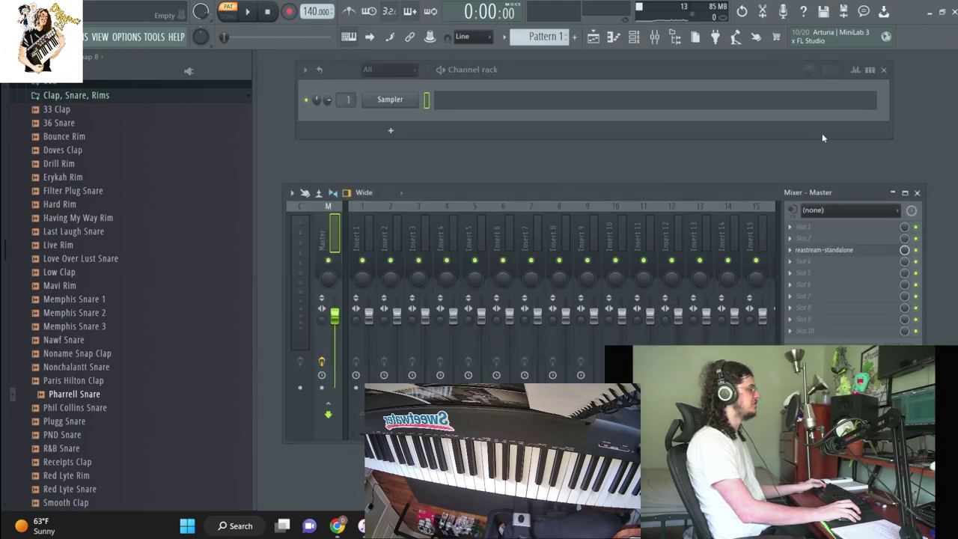
scroll(23, 187, "up", 6)
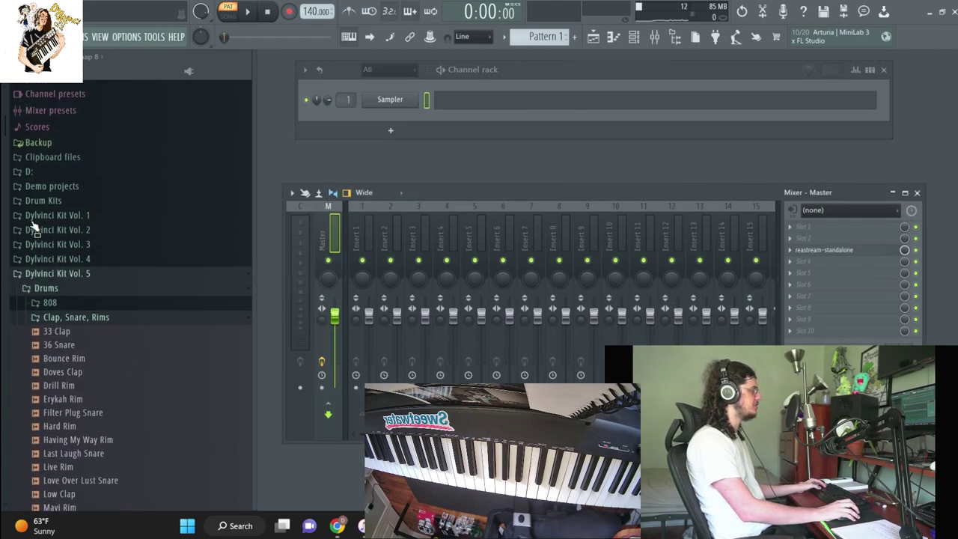
left_click(74, 298)
scroll(75, 209, "up", 5)
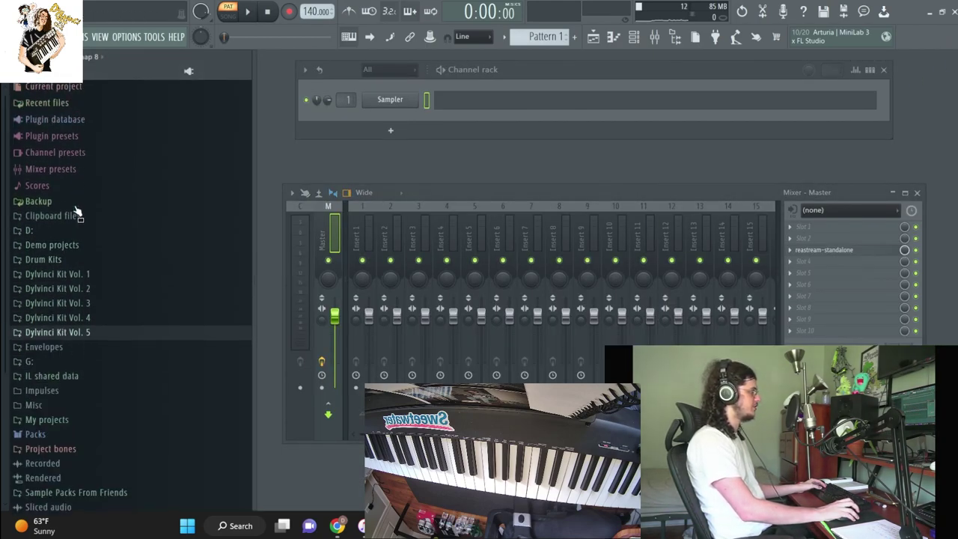
left_click(97, 120)
left_click(89, 166)
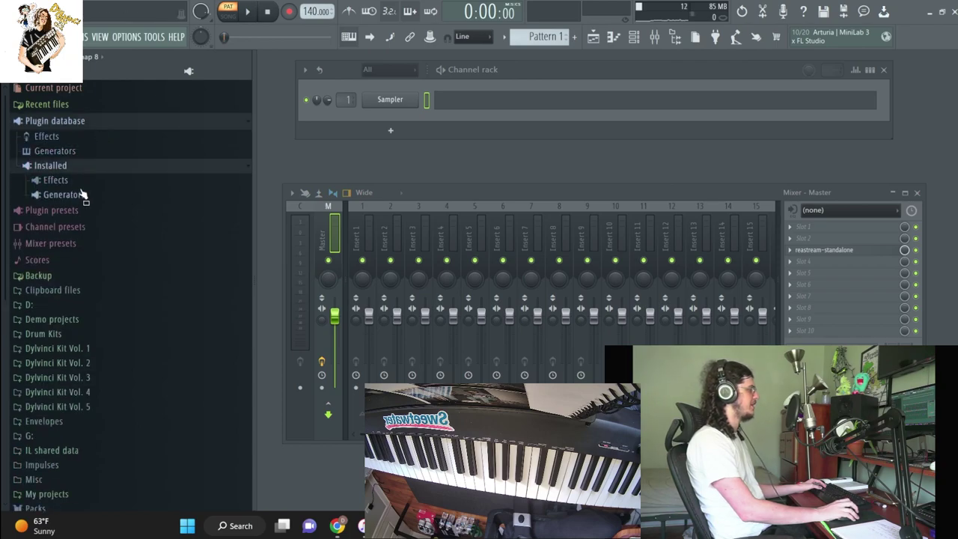
left_click(83, 194)
Find imagiro piano 2 among the VST3 generators and load it in place of the Sampler channel
left_click(64, 238)
scroll(69, 239, "down", 6)
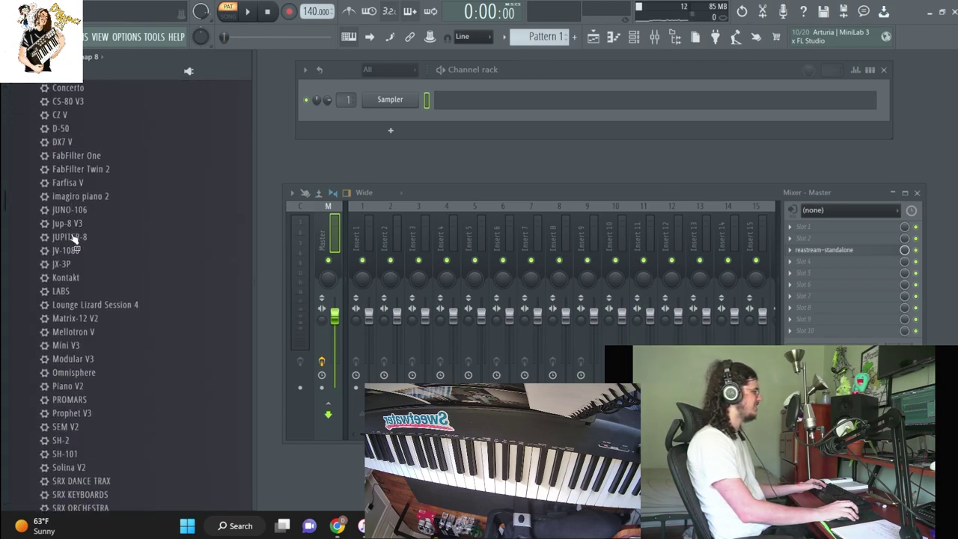
scroll(69, 240, "up", 5)
left_click(63, 155)
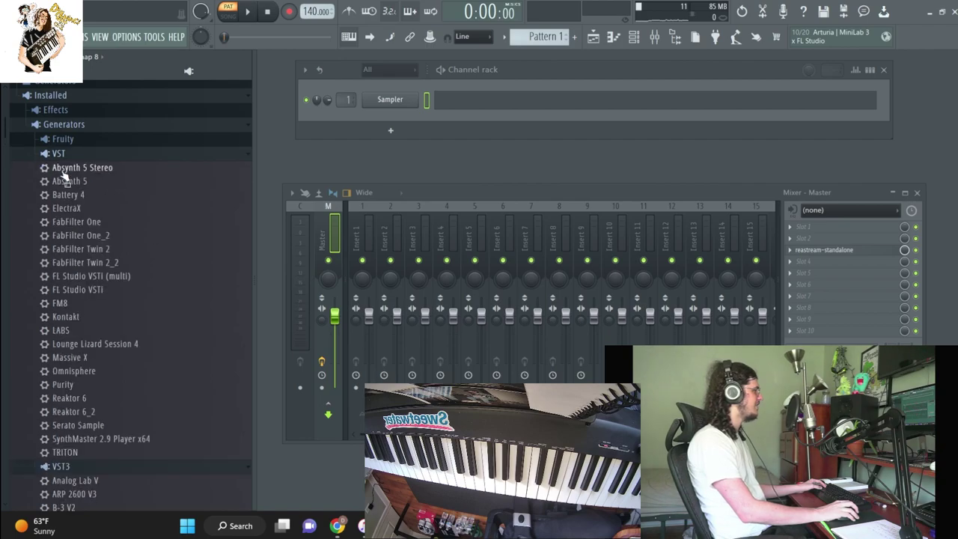
scroll(60, 333, "down", 10)
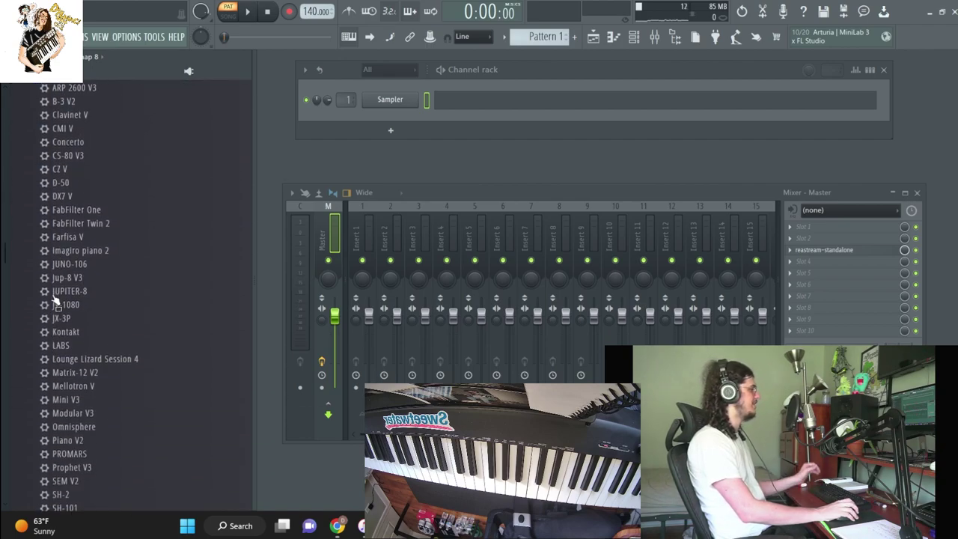
left_click_drag(68, 250, 403, 103)
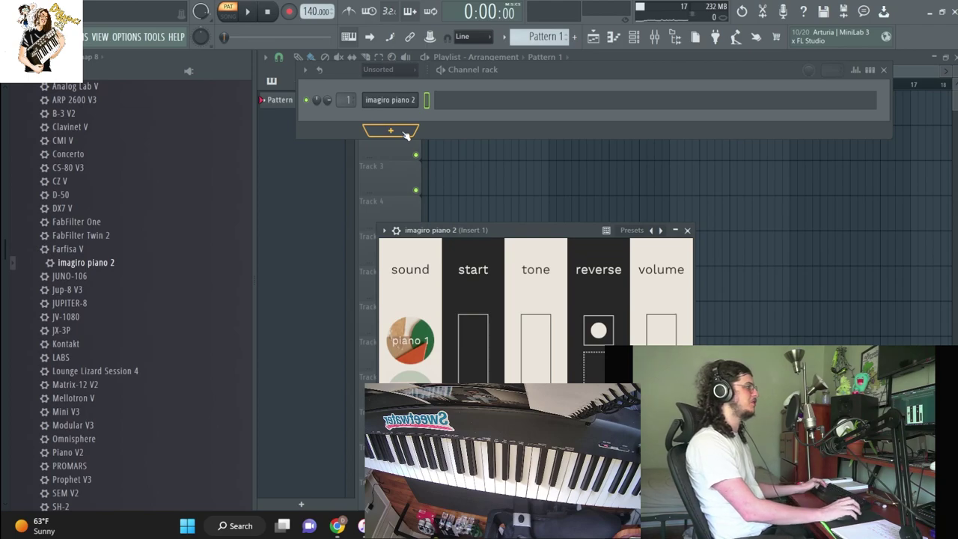
Close the Playlist and move the imagiro piano 2 window clear of the mixer's effect slots
left_click_drag(546, 224, 616, 179)
left_click(954, 57)
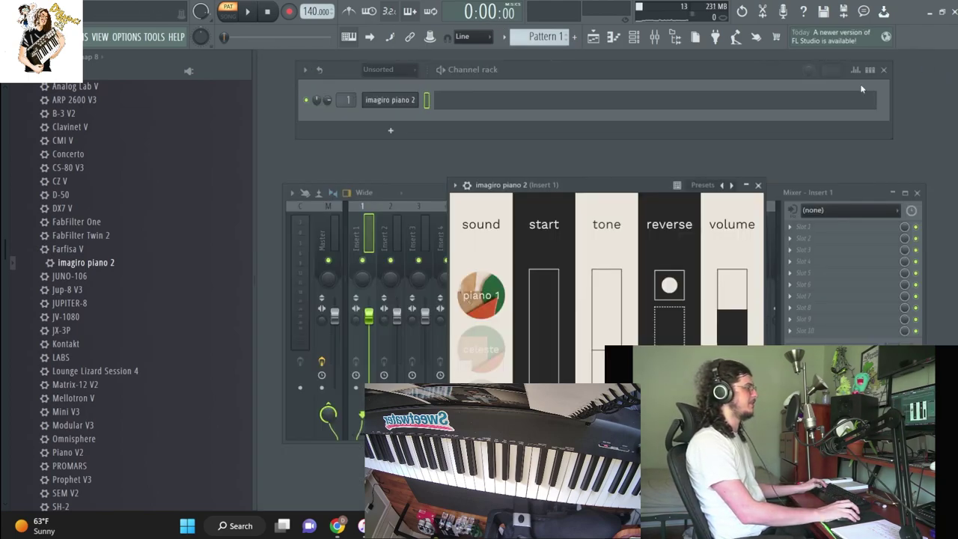
left_click_drag(505, 185, 517, 180)
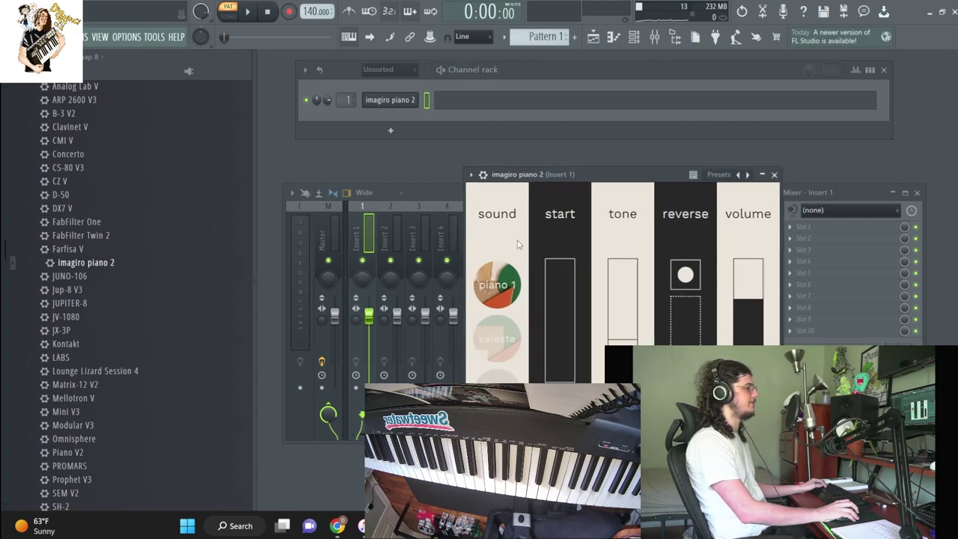
Choose the celeste sound in imagiro piano 2 and raise its volume slightly
left_click(476, 338)
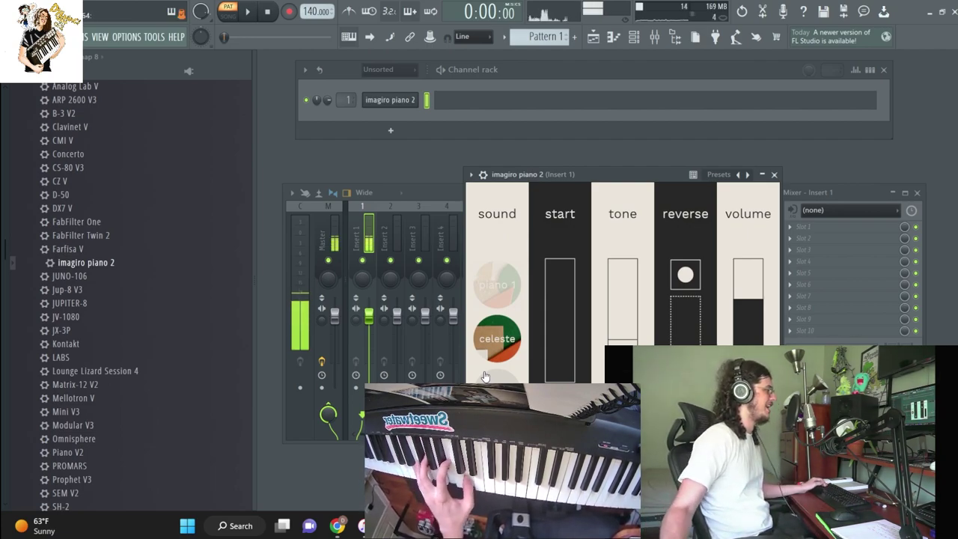
mouse_move(747, 307)
left_click_drag(748, 307, 753, 289)
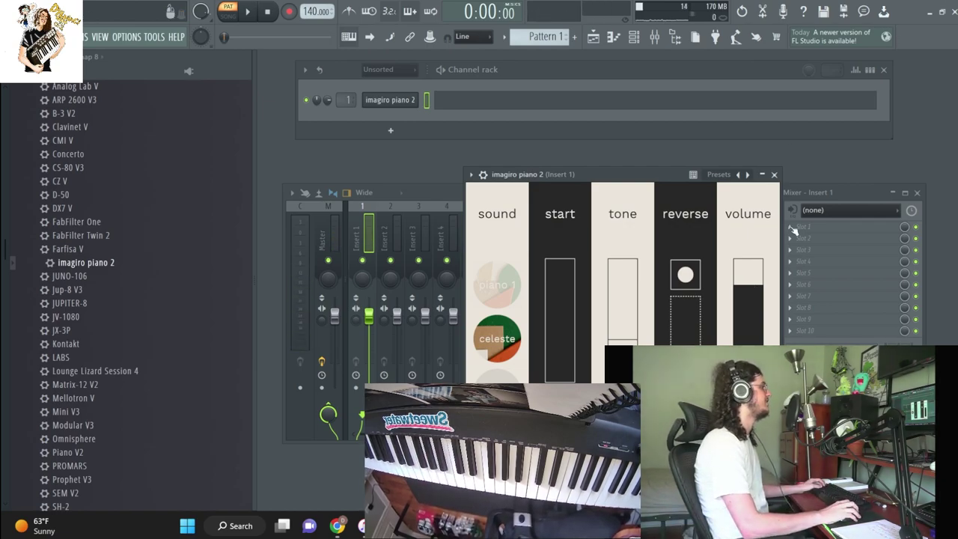
Add the Tape MELLO-FI effect to the first effect slot of mixer Insert 1
left_click(790, 230)
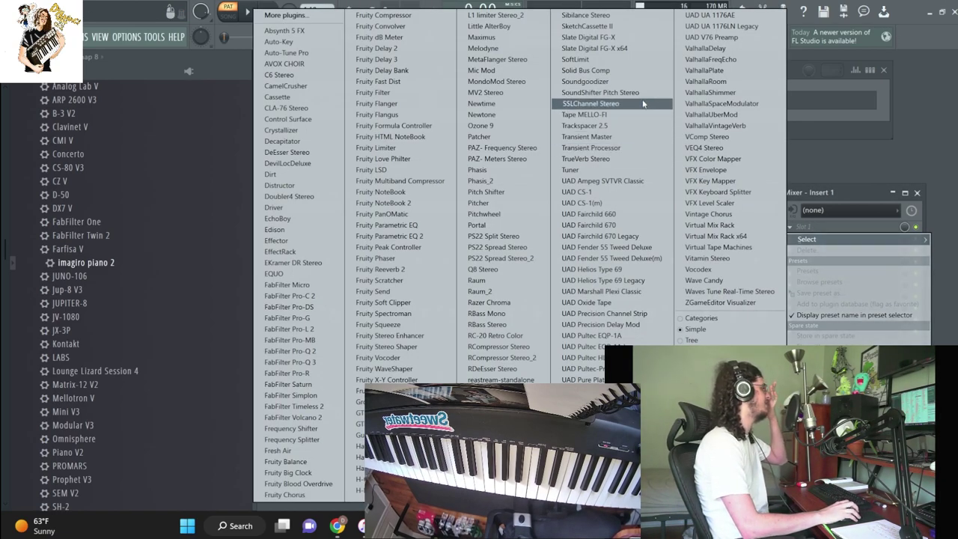
left_click(624, 115)
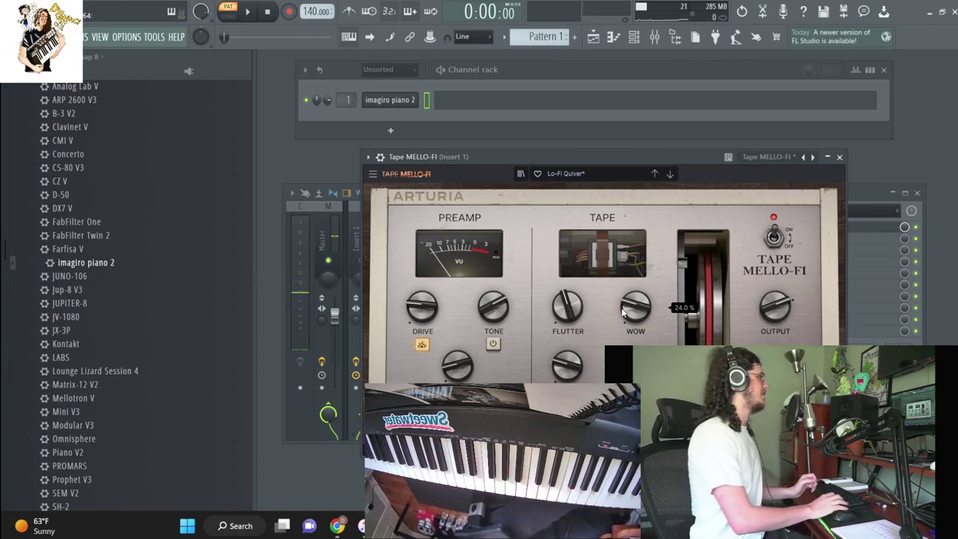
Set the project tempo to 127 BPM and record a chord progression with imagiro piano 2 into Pattern 1
scroll(318, 11, "down", 12)
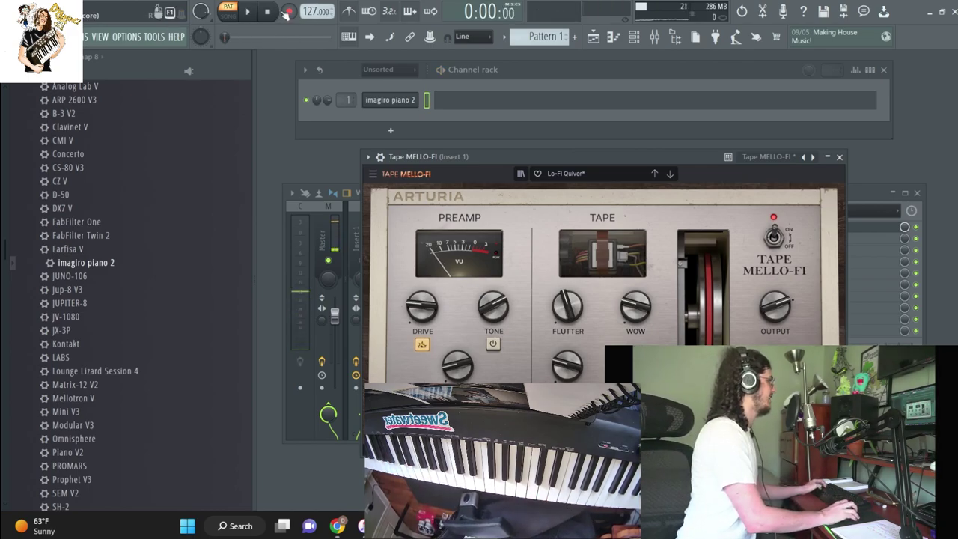
left_click(288, 11)
left_click(521, 321)
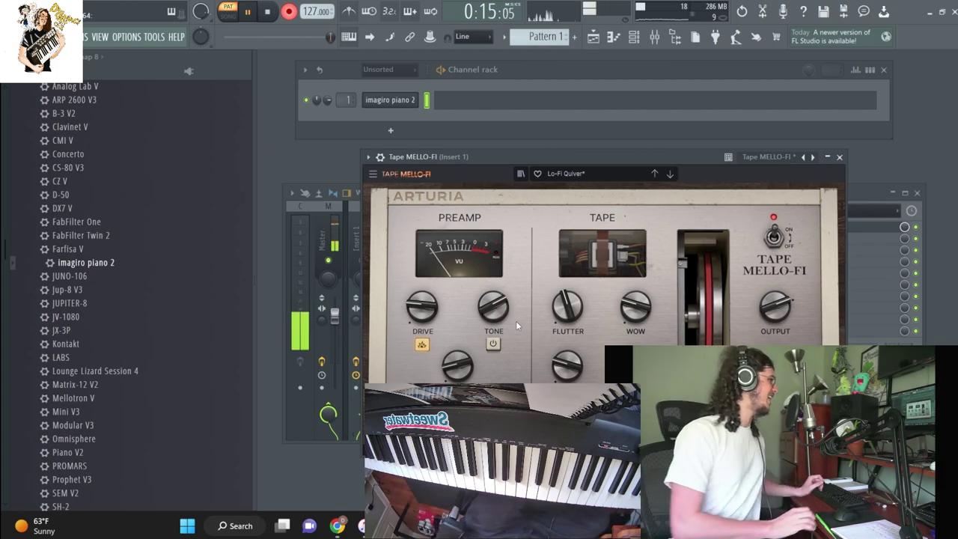
key("space")
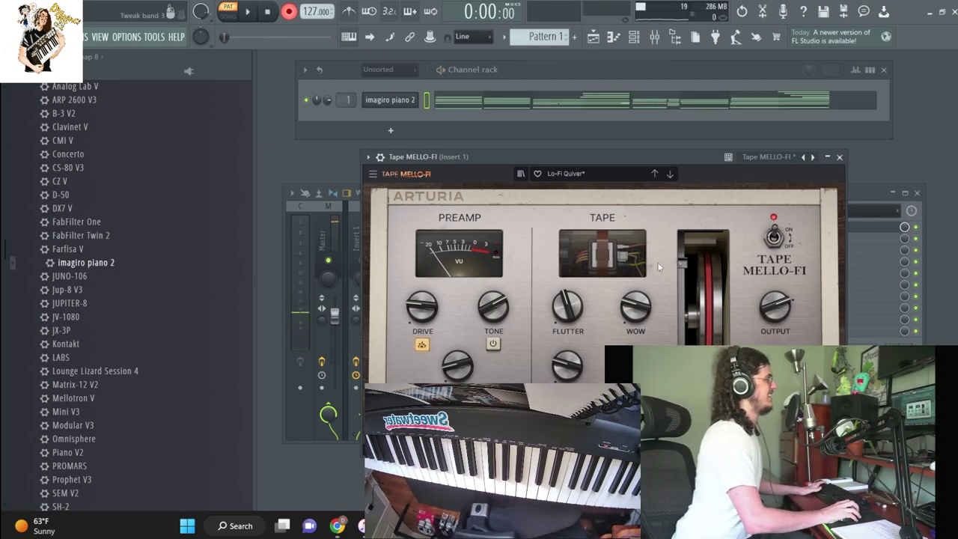
Open the recorded chords in the piano roll and set the tempo to 131 BPM during playback
left_click(696, 101)
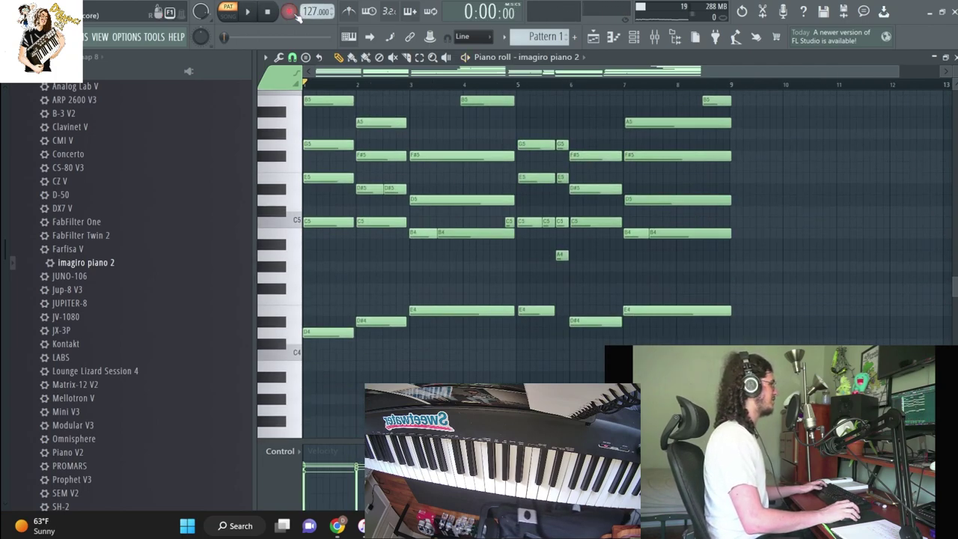
key("space")
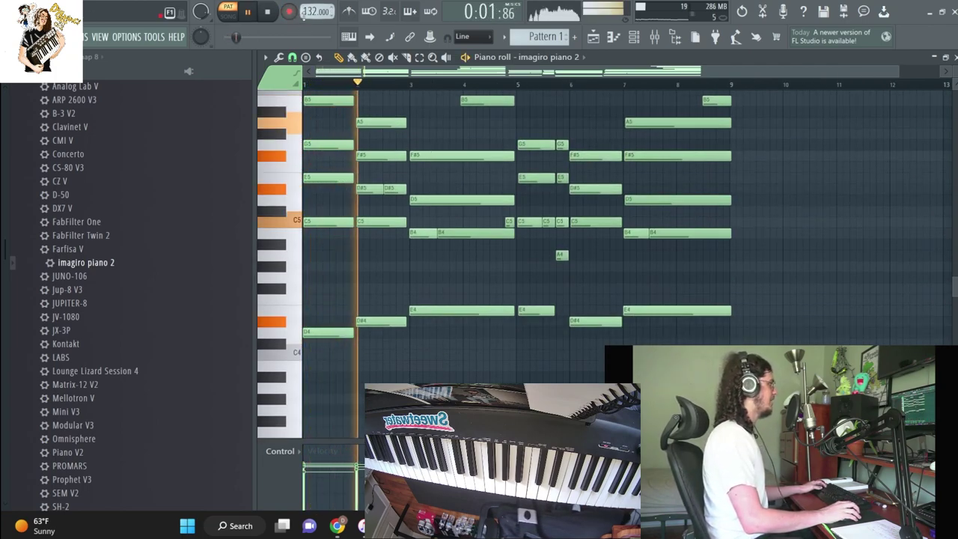
scroll(485, 266, "up", 3)
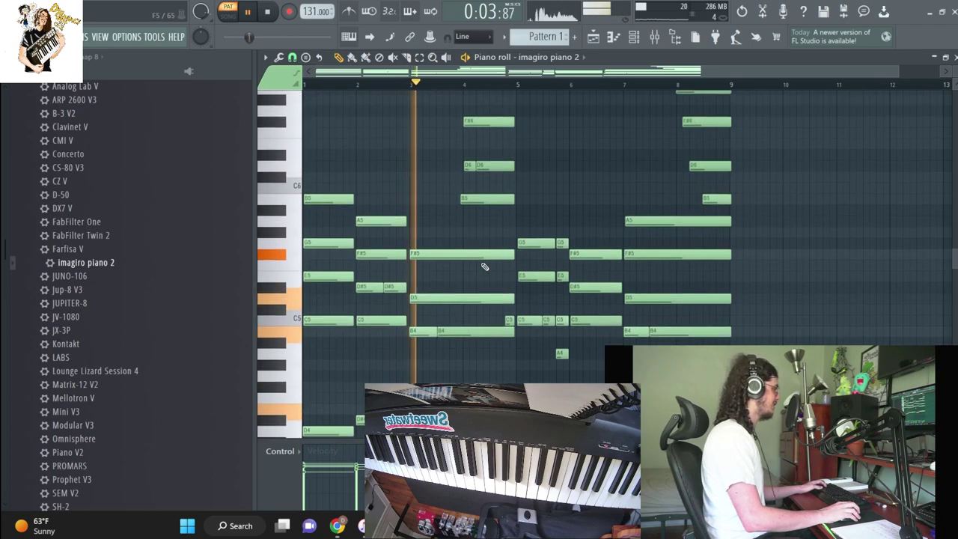
Play back the recorded chords, replaying from around bar 5, to check the timing and the short repeated notes
scroll(485, 266, "down", 1)
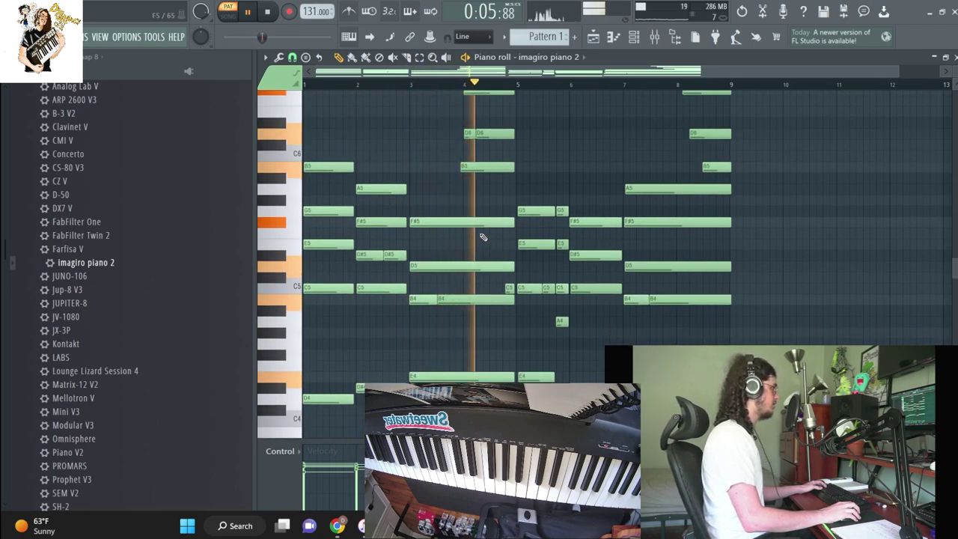
left_click(509, 288)
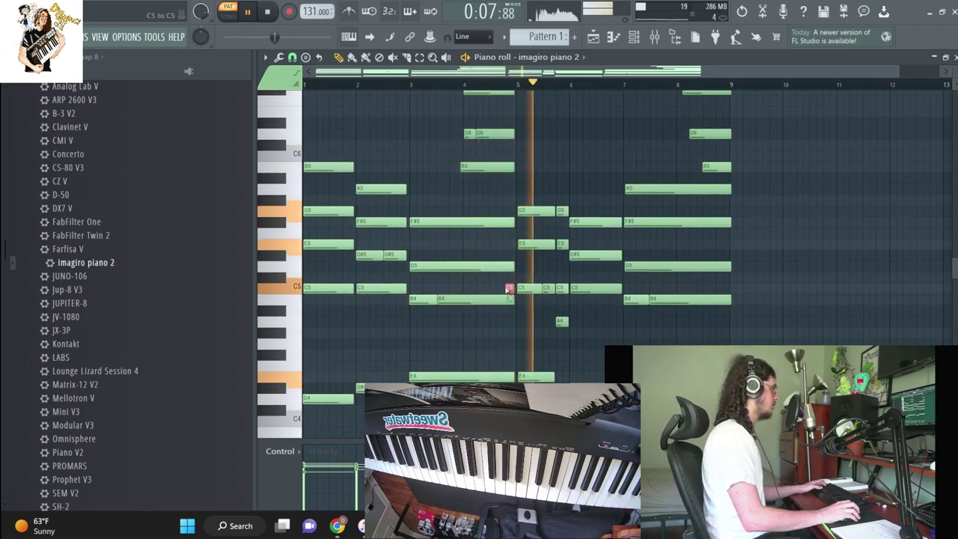
scroll(567, 134, "down", 1)
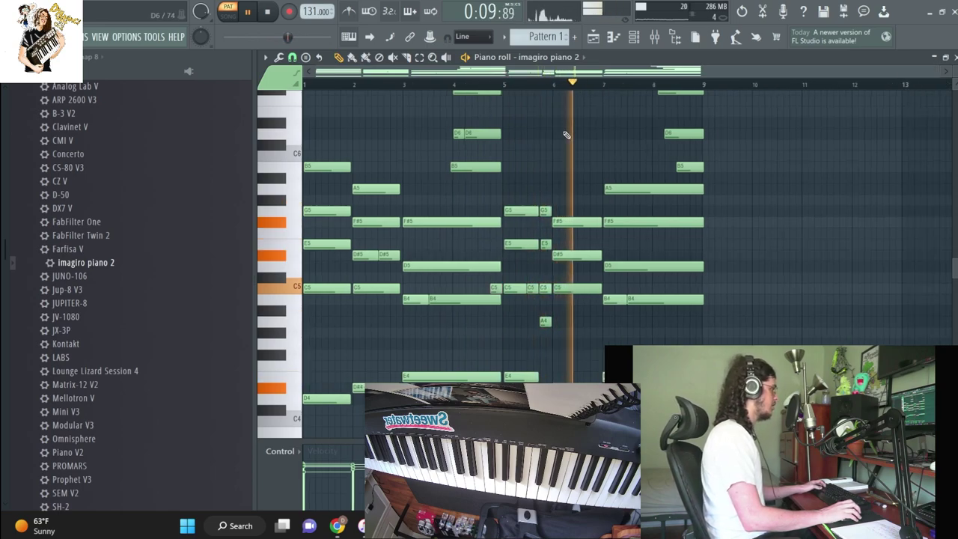
scroll(566, 134, "up", 1)
left_click(459, 83)
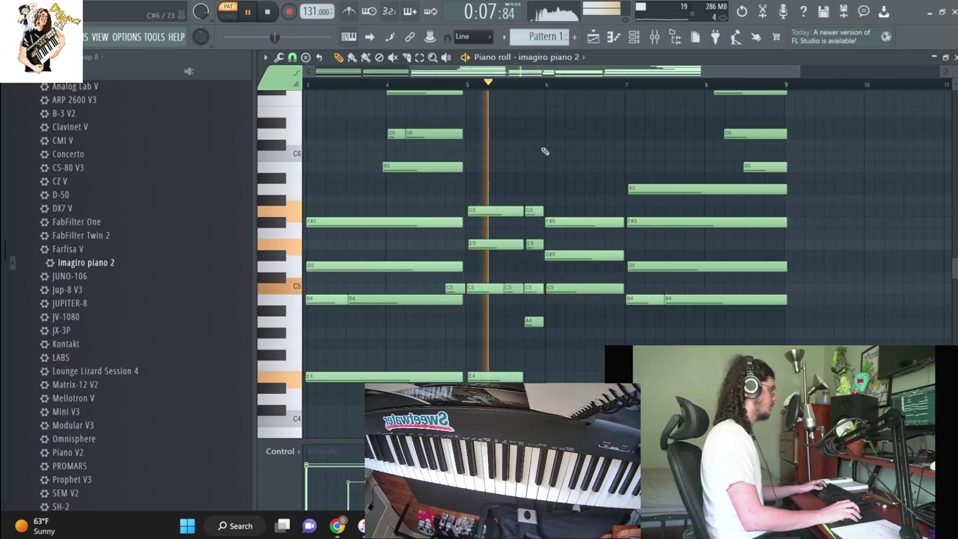
key("space")
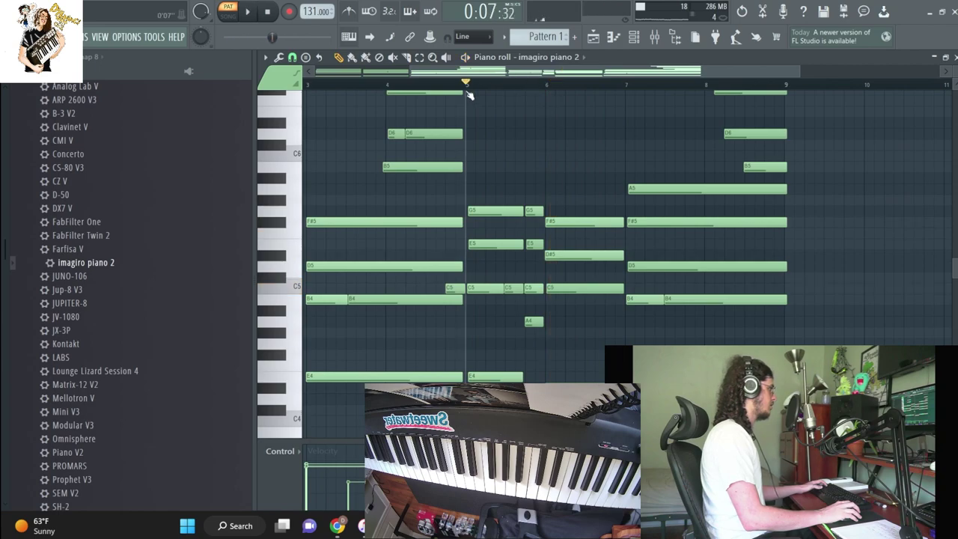
key("space")
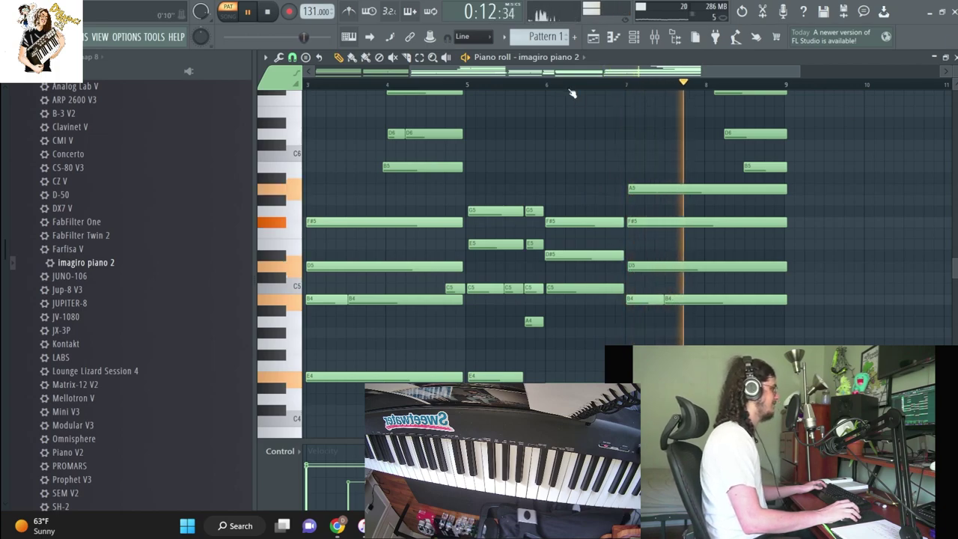
left_click(476, 83)
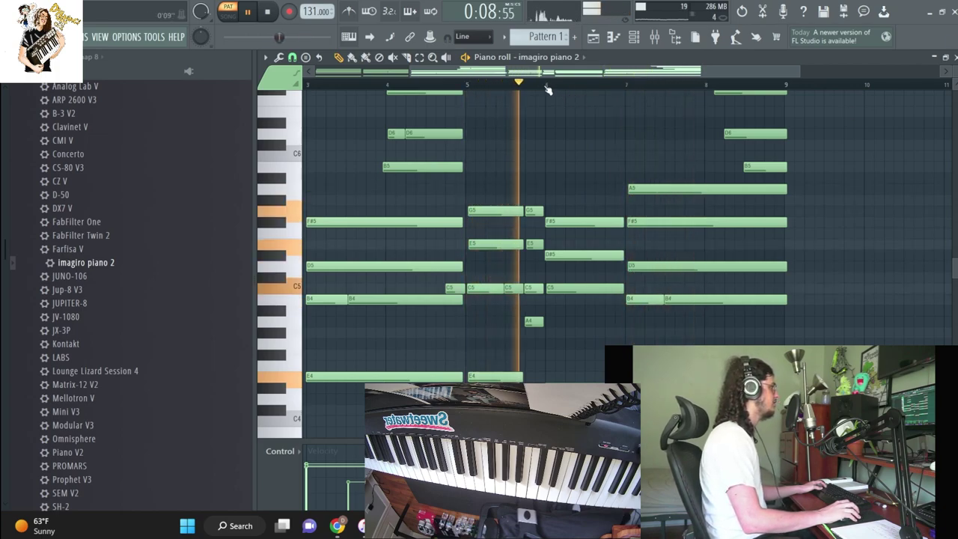
key("space")
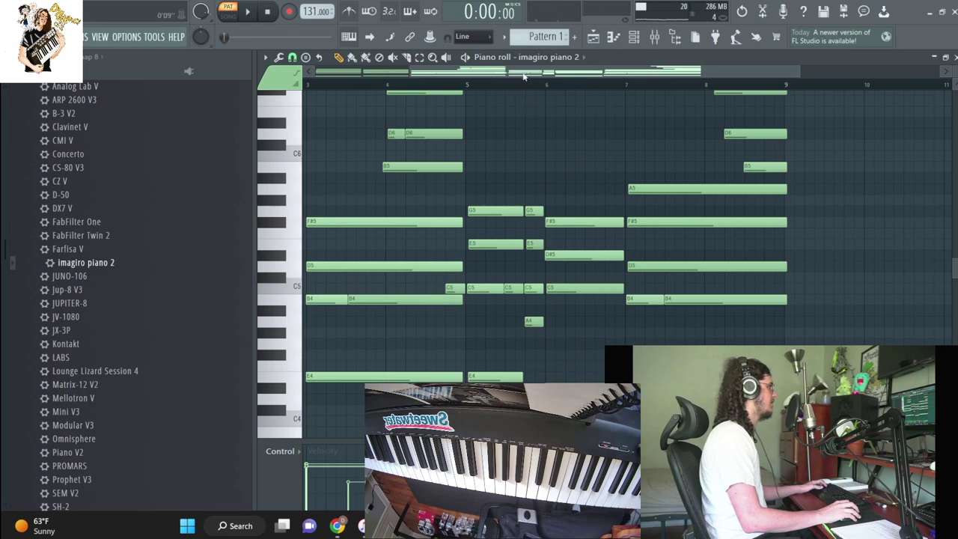
Replace the repeated G5 and E5 notes in bar 5 with single notes held to bar 6, and lengthen the E4 below
key("space")
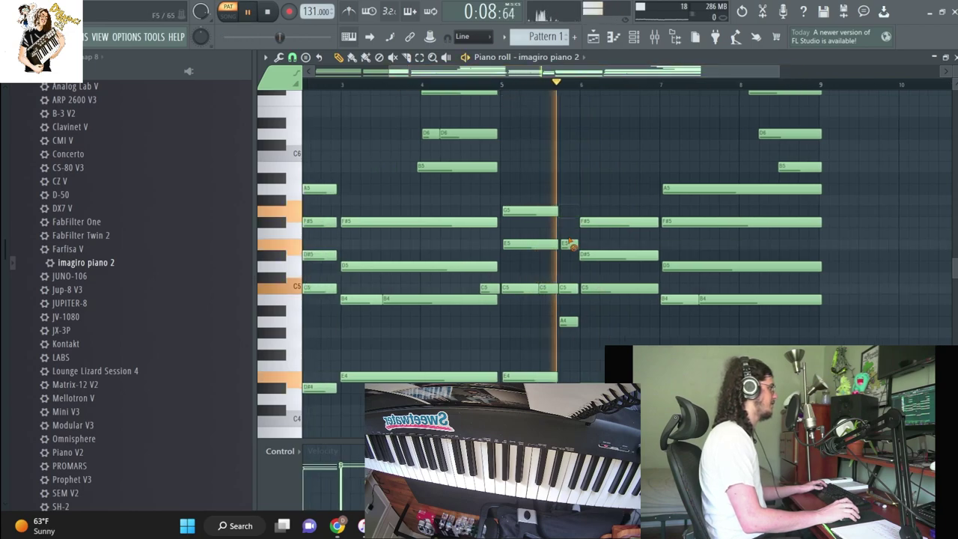
left_click_drag(558, 243, 578, 243)
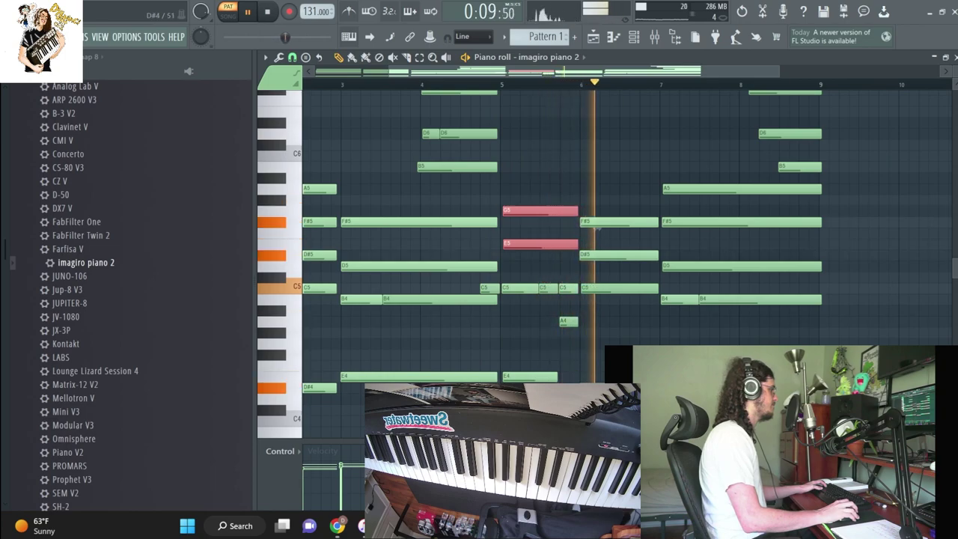
left_click_drag(556, 374, 566, 372)
scroll(567, 373, "down", 2)
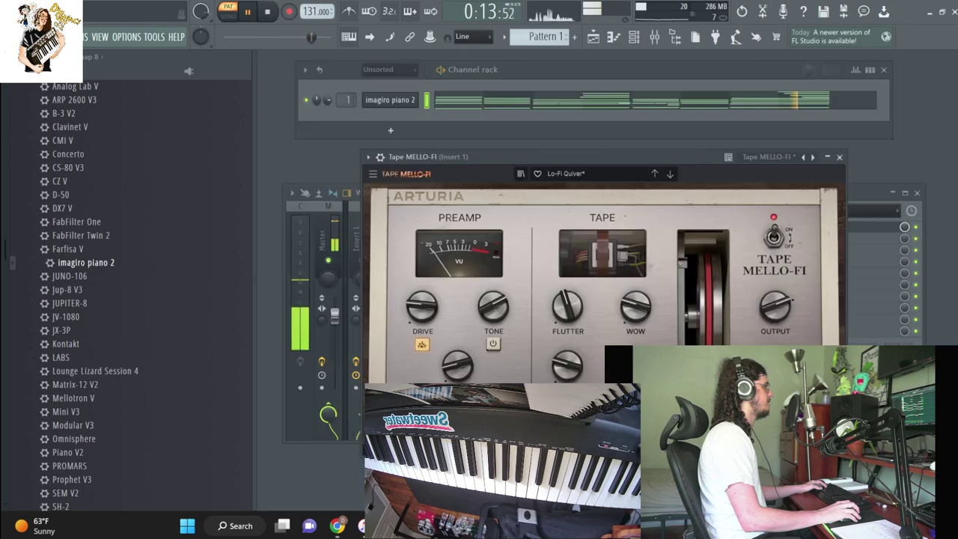
key("F7")
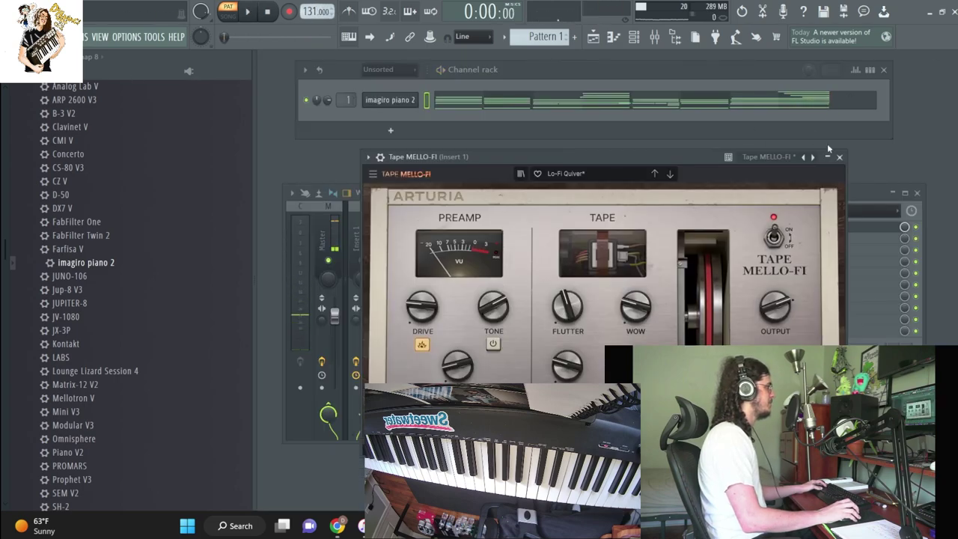
Shorten the last chord's notes in the piano roll to end at bar 9, and play back the pattern
left_click(823, 113)
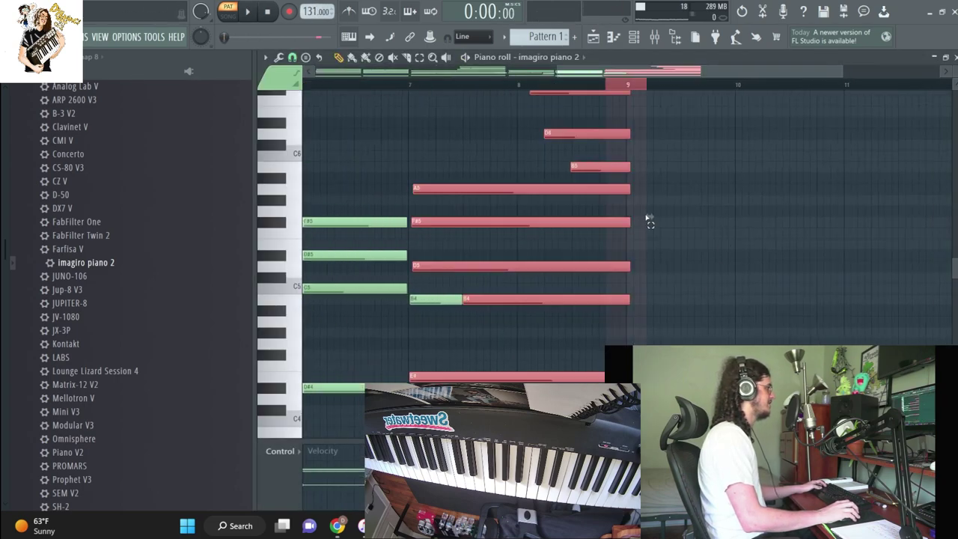
key("space")
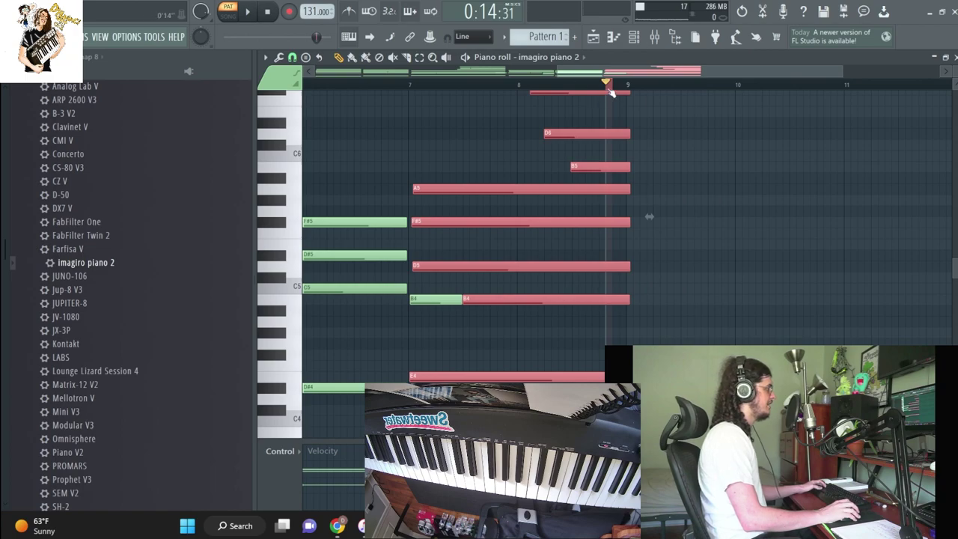
left_click(649, 216)
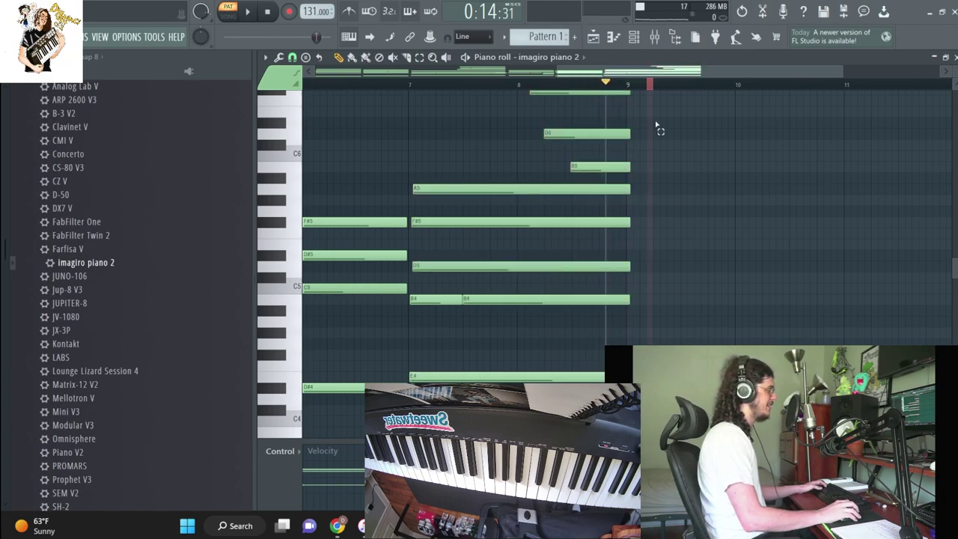
key("space")
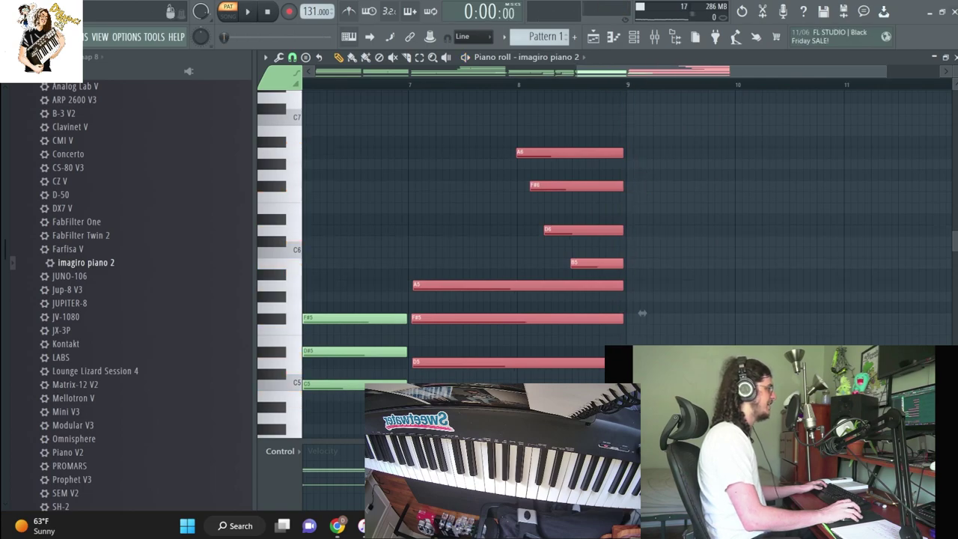
key("Escape")
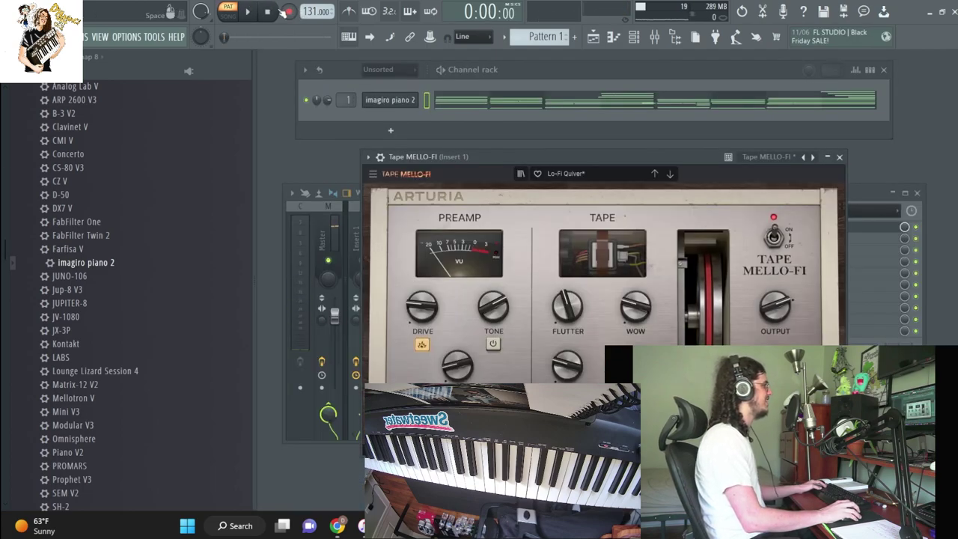
key("space")
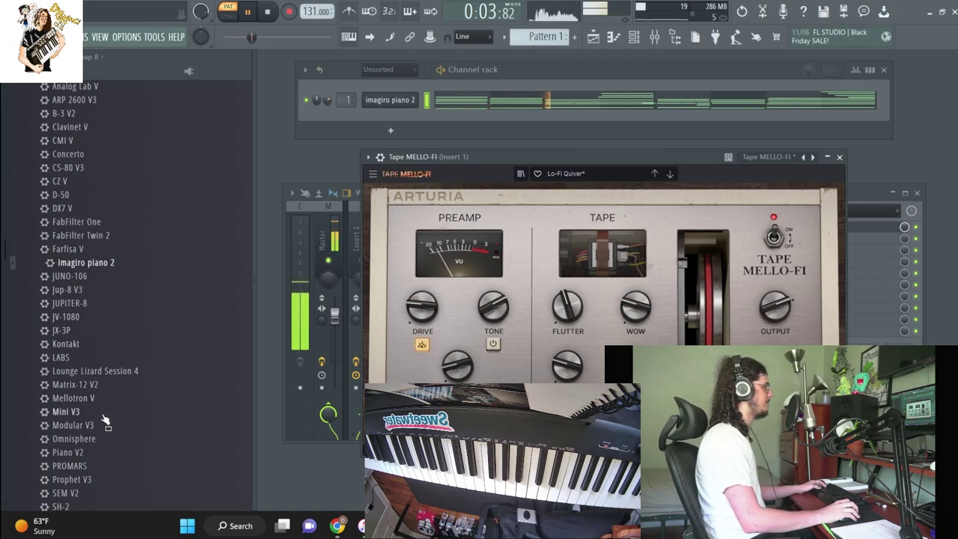
key("space")
Add an Omnisphere channel and filter its patch browser to the Vinyl Lo-Fi type
left_click_drag(74, 438, 400, 123)
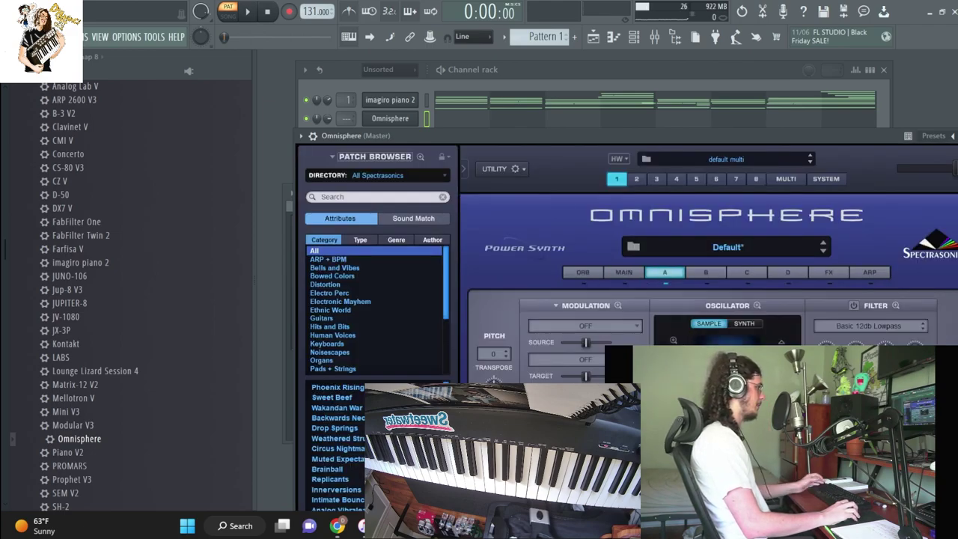
left_click(756, 305)
left_click(798, 309)
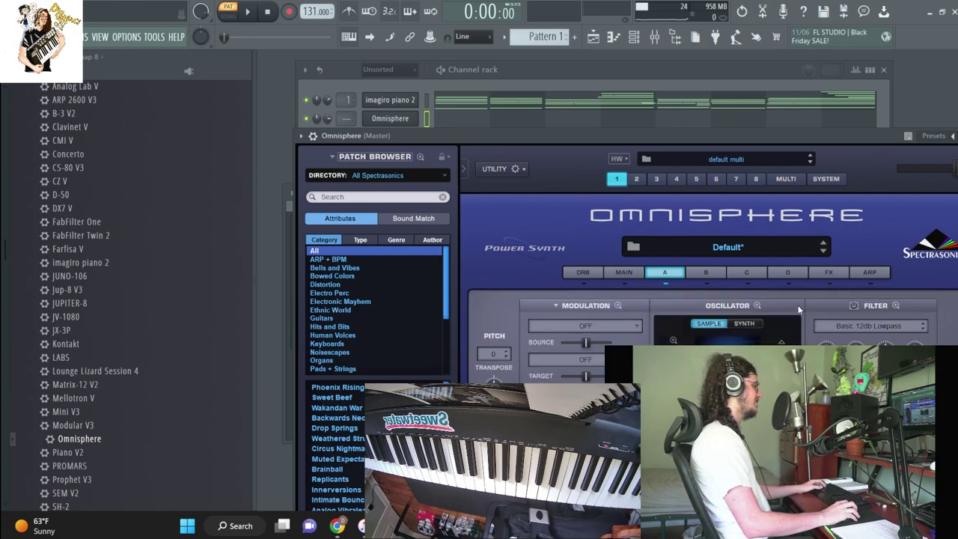
left_click(361, 240)
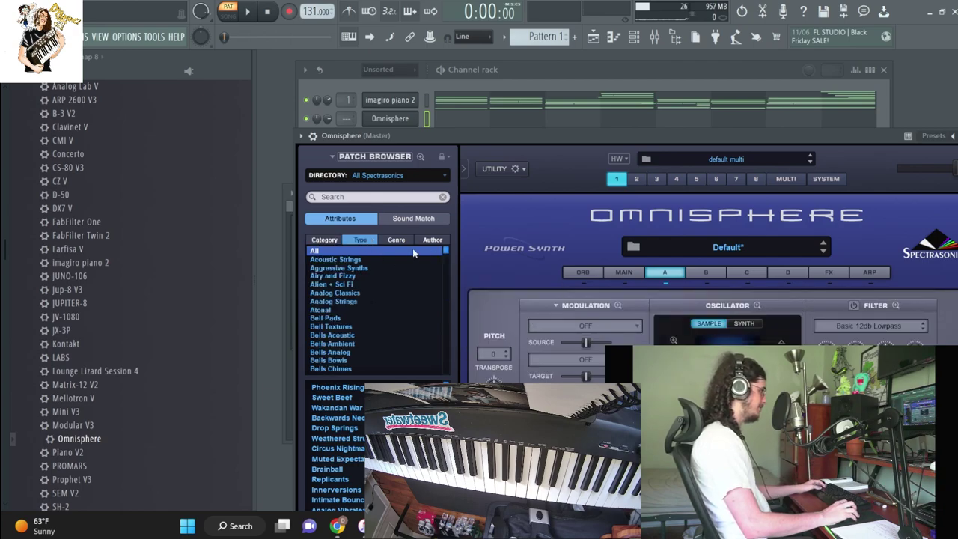
left_click_drag(447, 251, 446, 370)
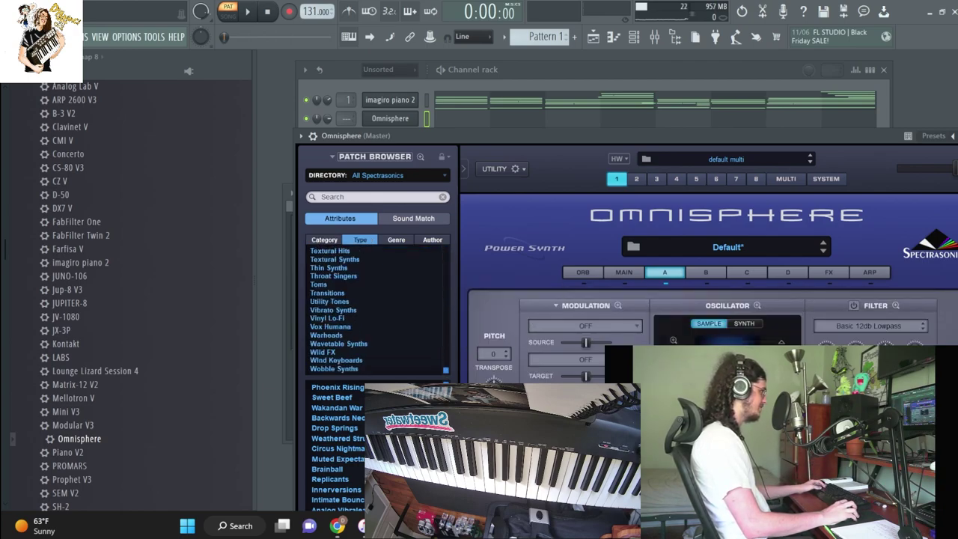
left_click(345, 317)
scroll(336, 449, "down", 10)
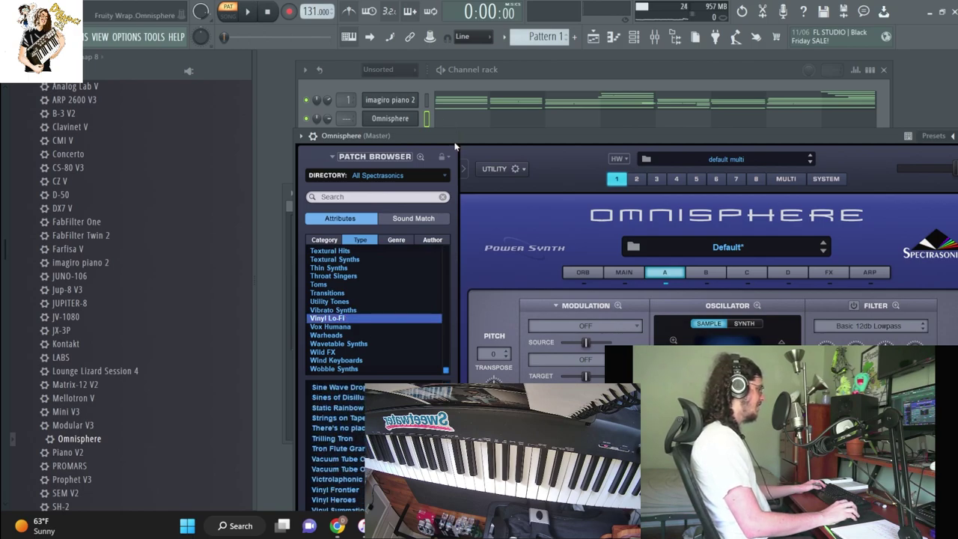
Browse the Vinyl Lo-Fi patches and load Orchestron Choir mono in Omnisphere
left_click_drag(454, 146, 511, 60)
scroll(433, 342, "up", 5)
left_click(397, 381)
scroll(434, 351, "up", 8)
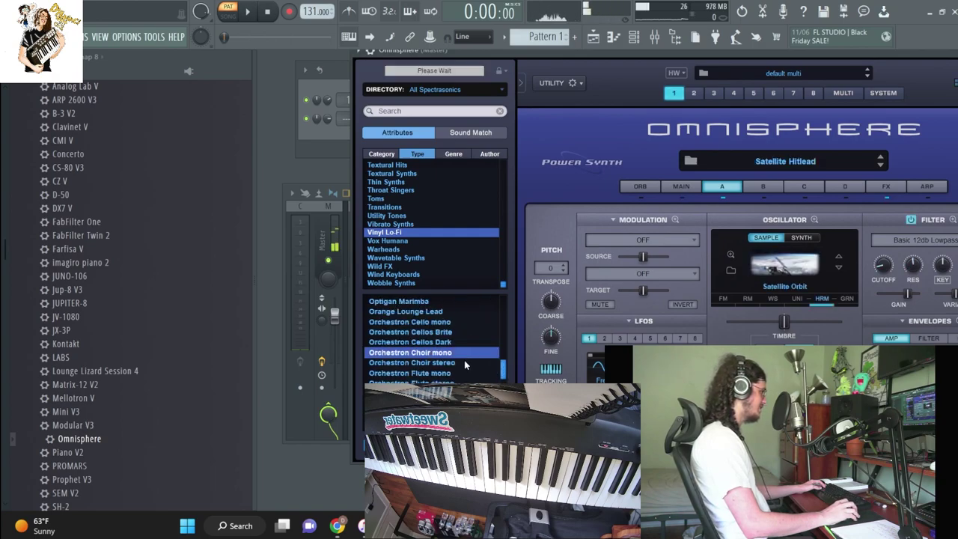
left_click(438, 359)
scroll(438, 377, "up", 1)
Route Omnisphere to mixer Insert 2 and load ValhallaShimmer in slot 3 with the mix at 0.11
left_click(316, 132)
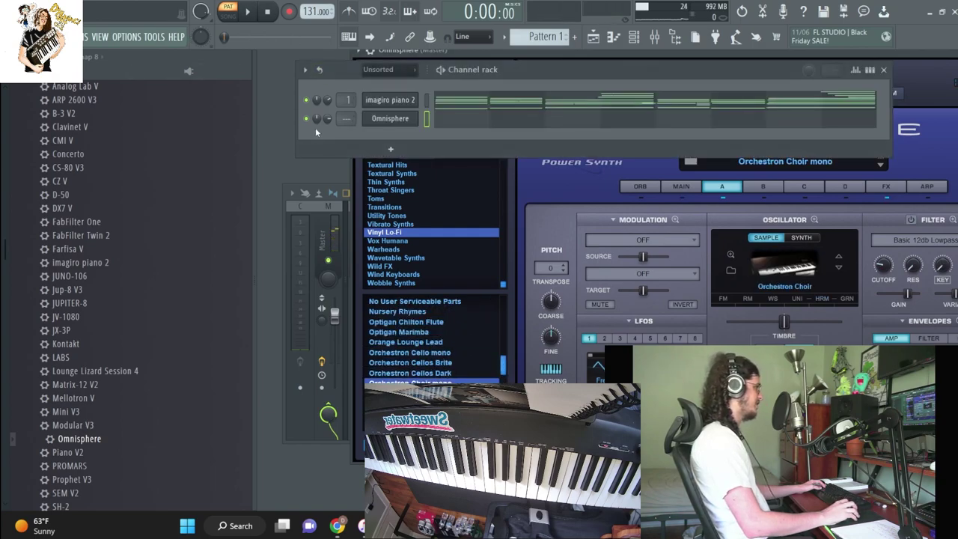
left_click(313, 251)
left_click(396, 232)
left_click(838, 226)
mouse_move(816, 248)
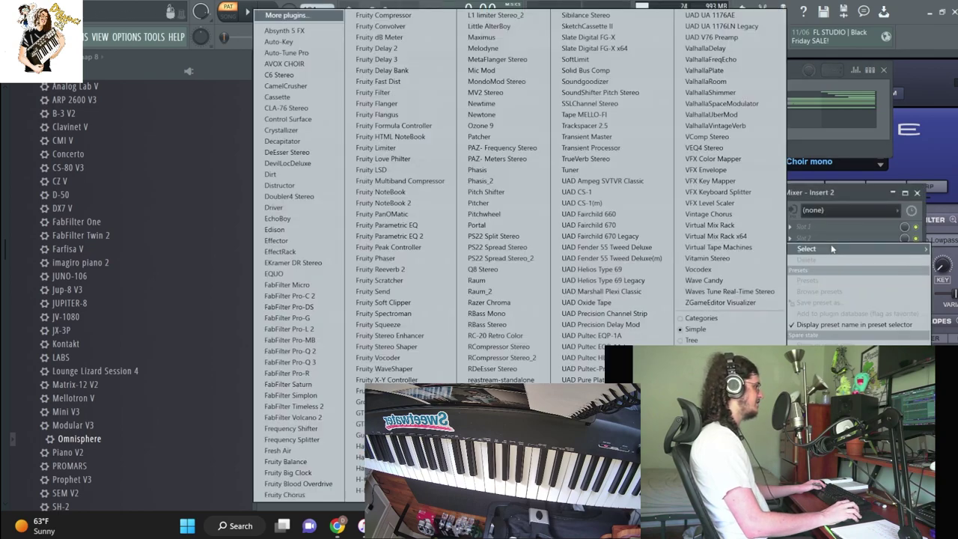
left_click(719, 92)
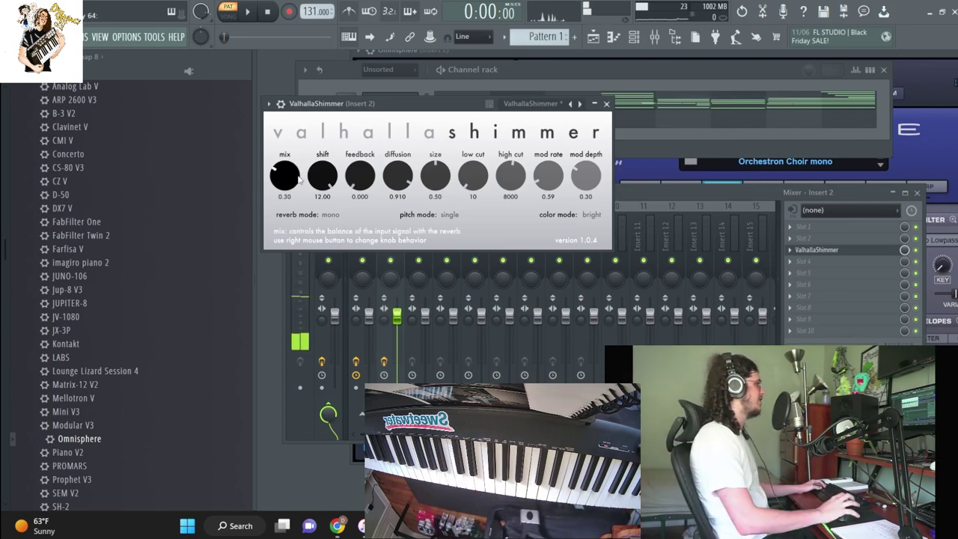
Start recording notes and automation into Pattern 1, playing an Omnisphere melody with its piano roll open
left_click(288, 12)
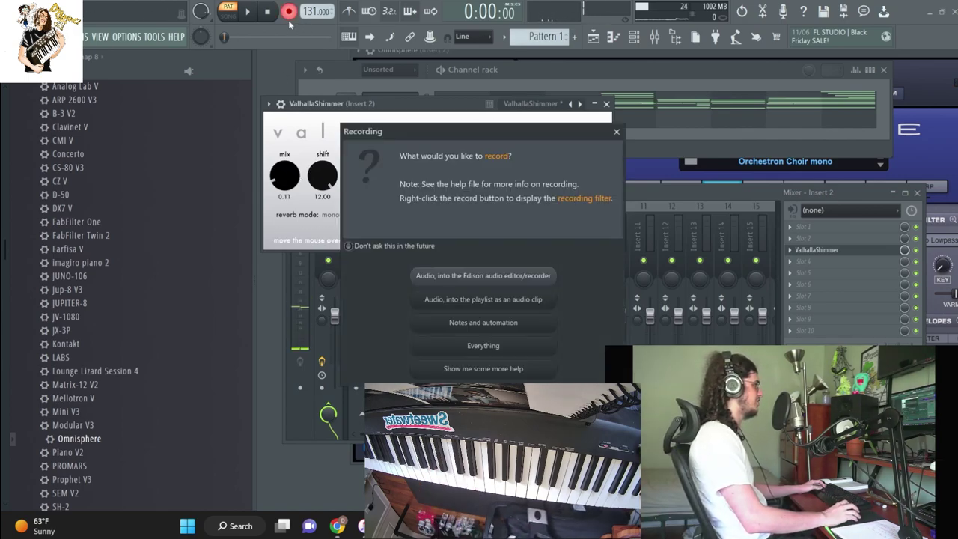
left_click(483, 321)
left_click(672, 74)
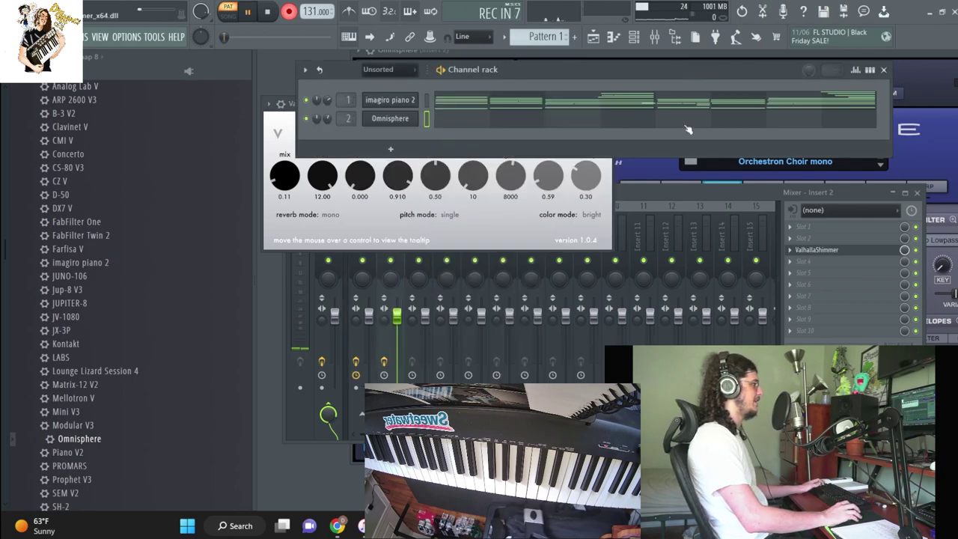
left_click(687, 118)
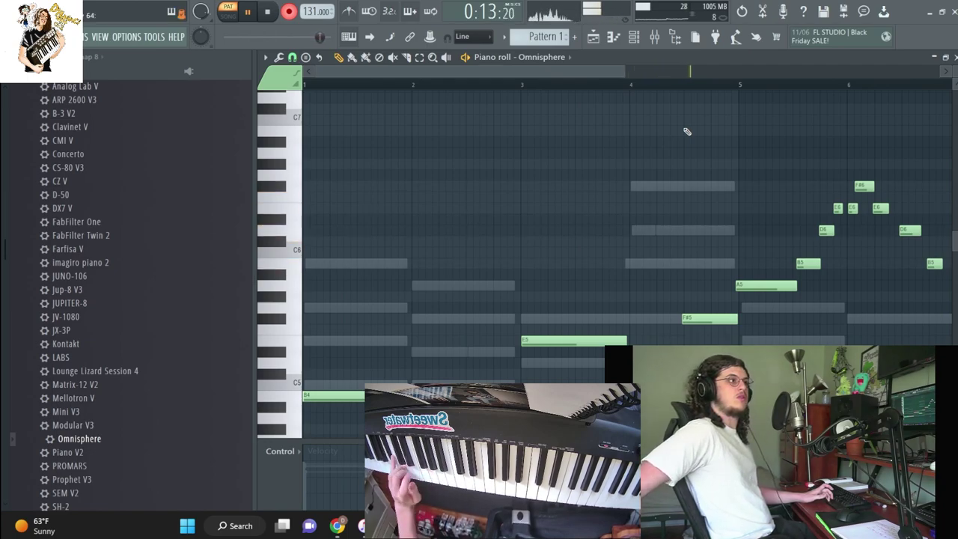
Undo the unwanted takes and record a new Omnisphere melody over the chords
key("space")
key("ctrl+z")
key("space")
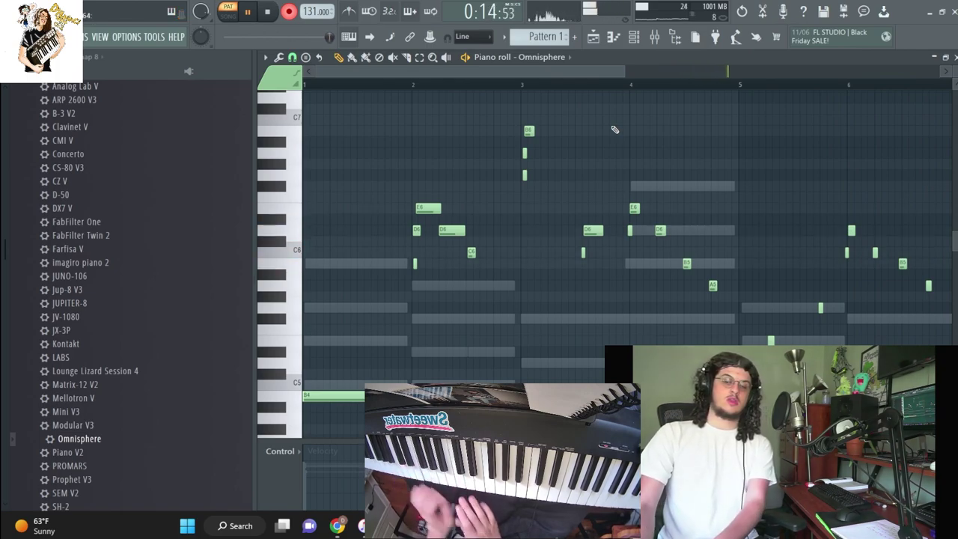
key("ctrl+z")
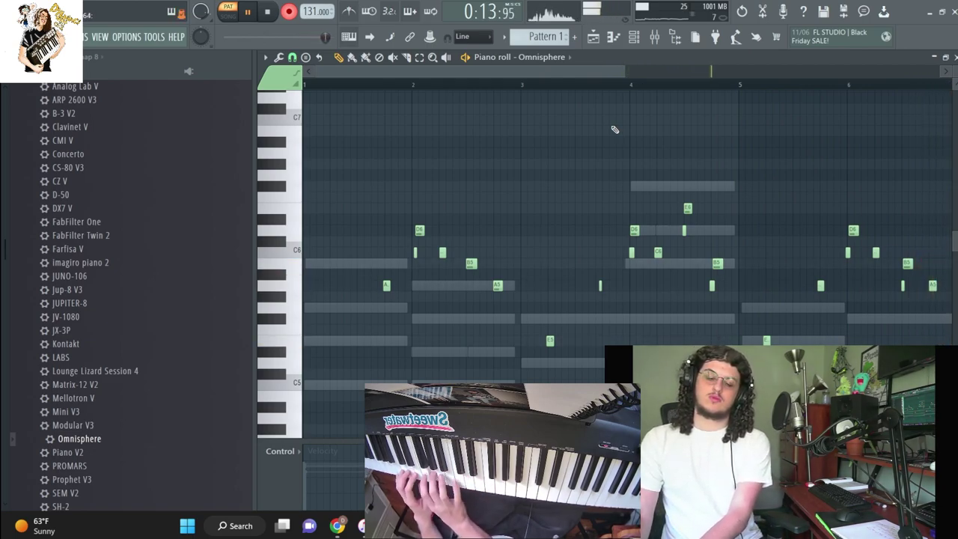
key("space")
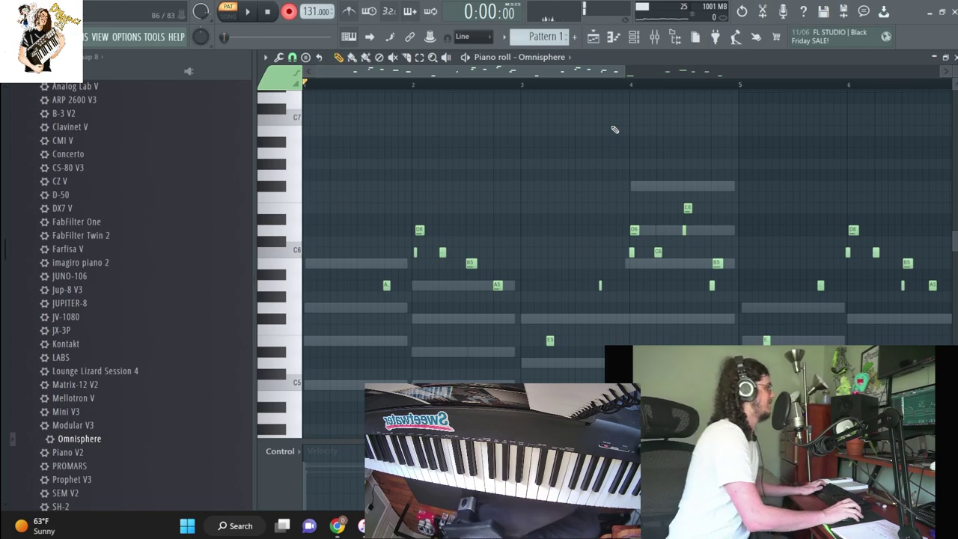
Turn off recording and lower the Omnisphere channel's volume while playing back the melody with the chords
scroll(615, 129, "down", 3)
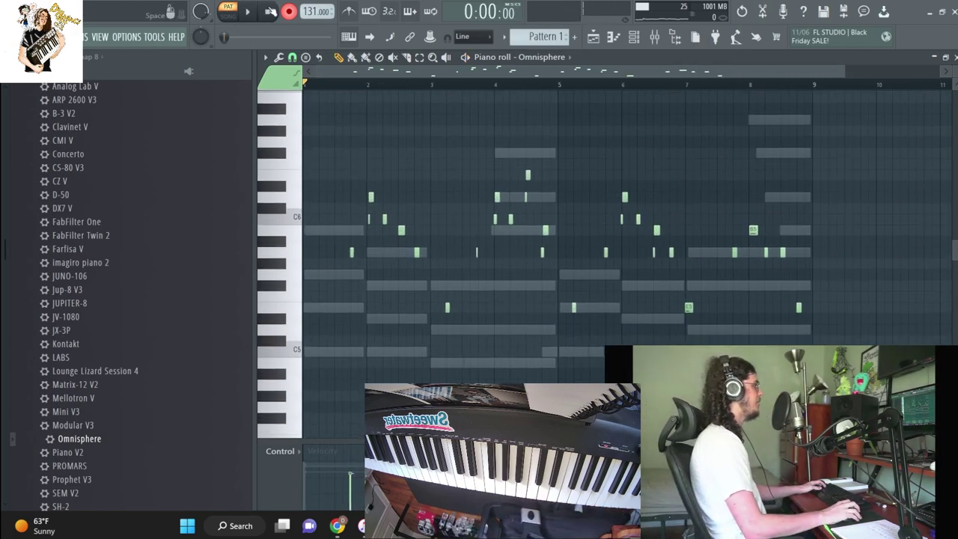
key("F6")
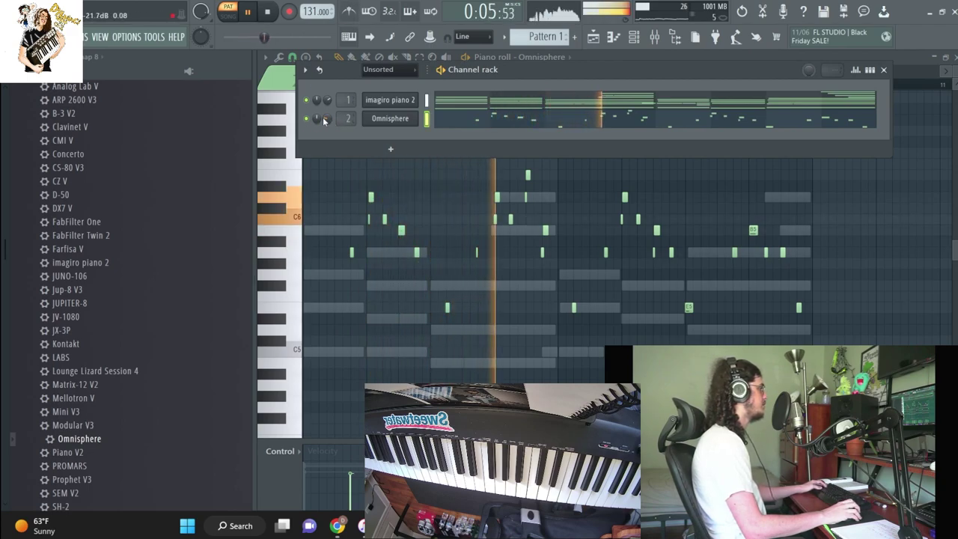
key("space")
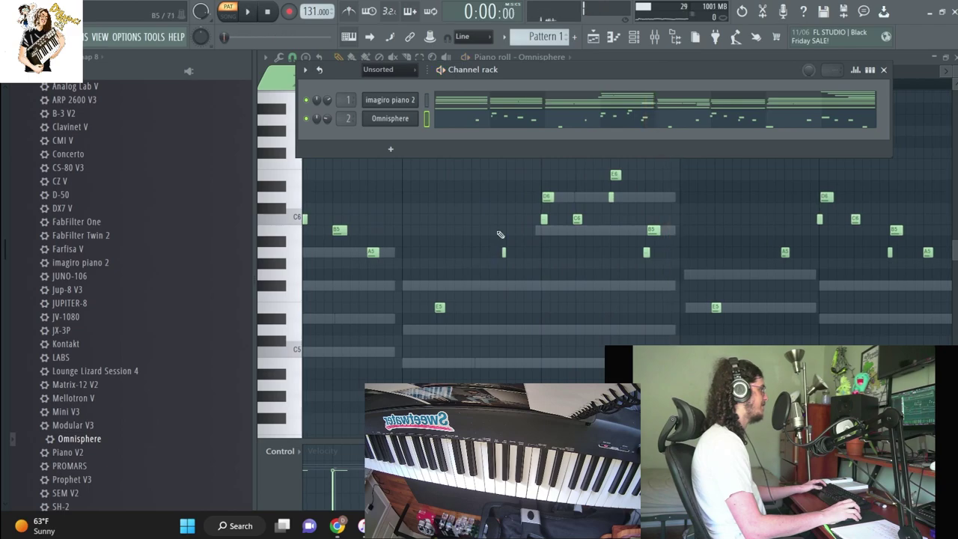
key("F6")
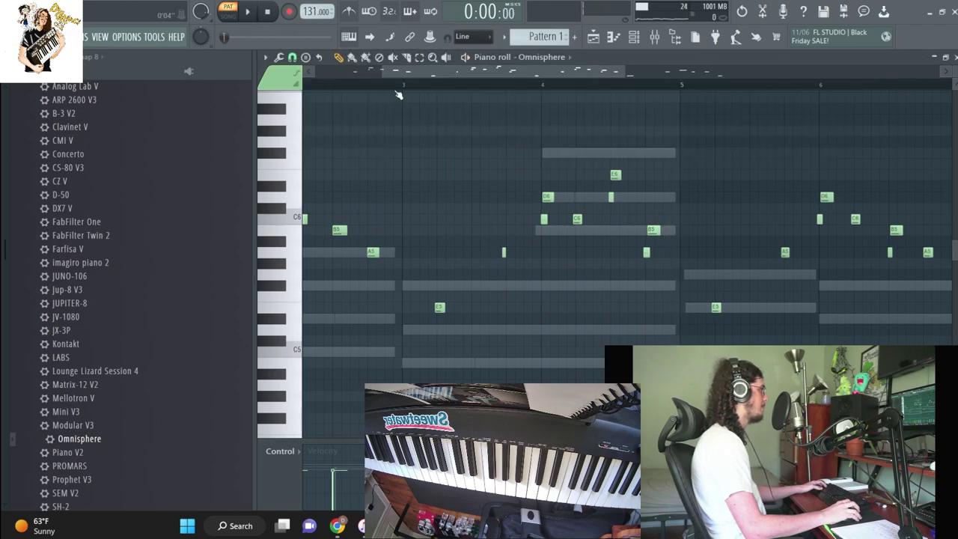
Nudge the A5 late in bar 3 and the second C6 in bar 4 onto the beat, checking them in playback
key("space")
left_click_drag(532, 260, 512, 188)
key("space")
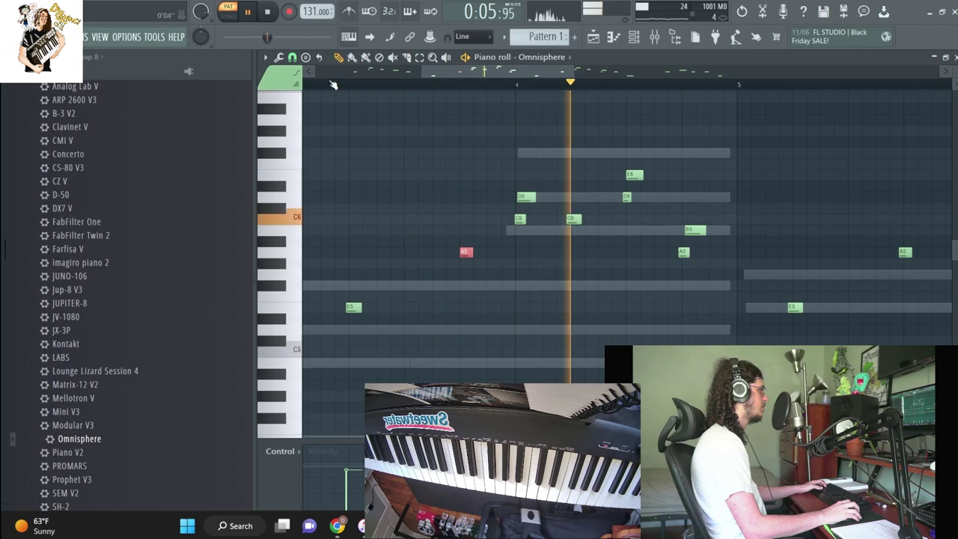
left_click(581, 220)
key("space")
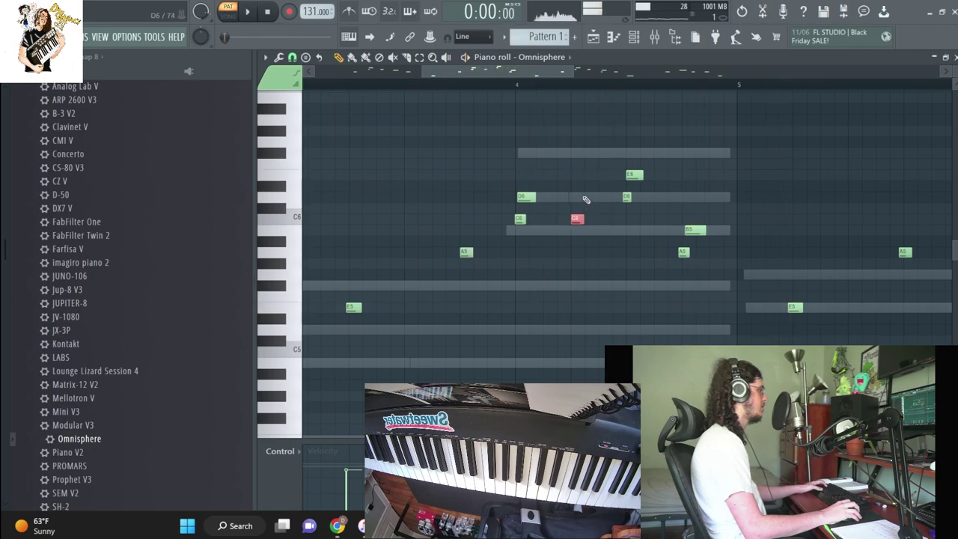
key("Escape")
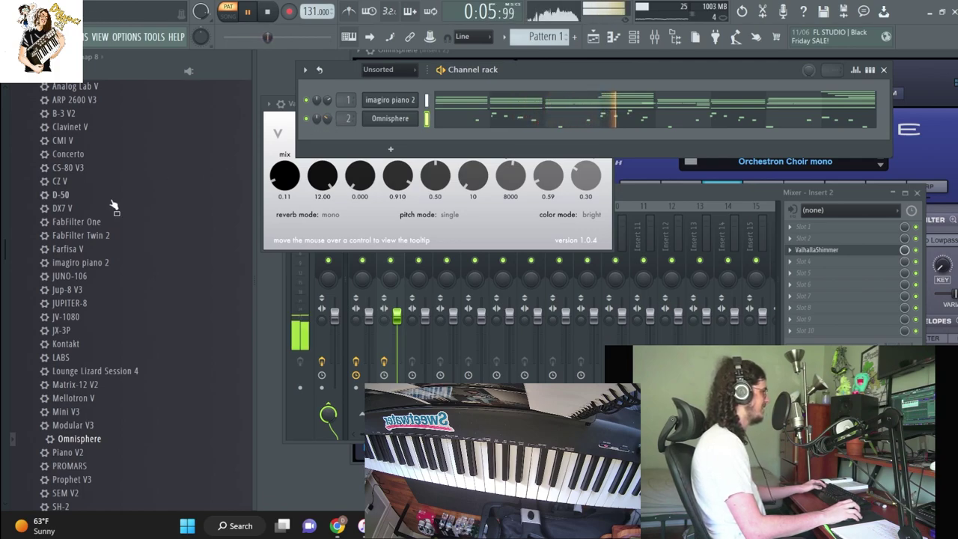
Add a second Omnisphere channel and audition patches from its Hardware Library directory
left_click(939, 71)
left_click(799, 147)
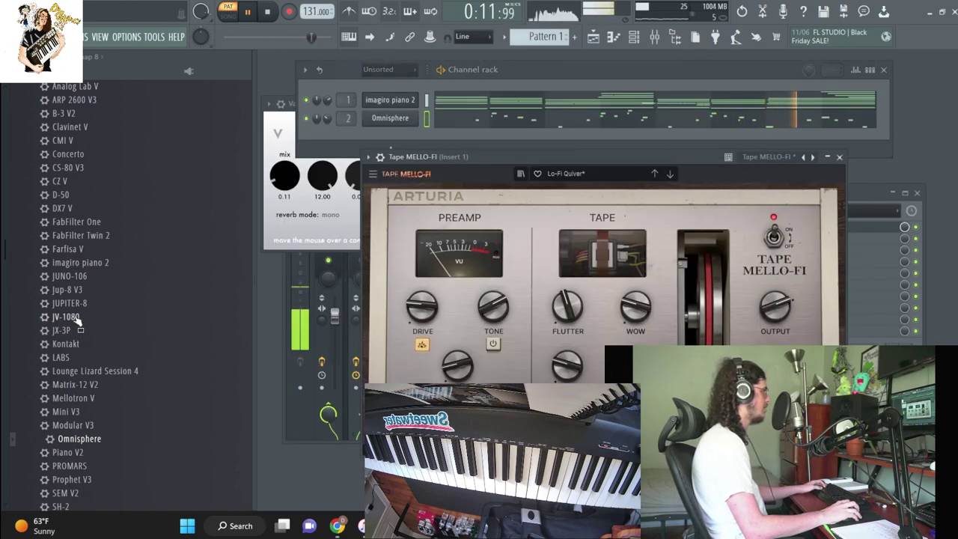
left_click_drag(79, 439, 385, 144)
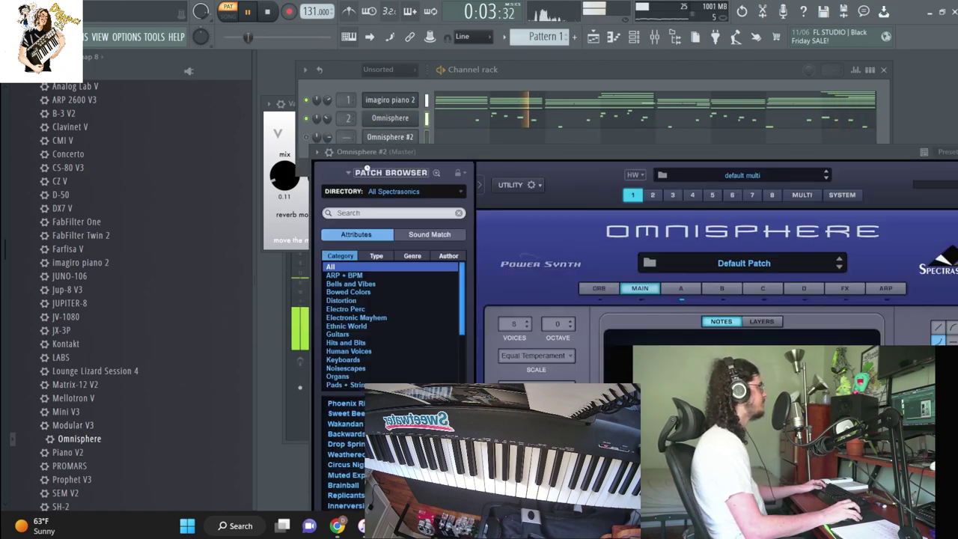
left_click(393, 191)
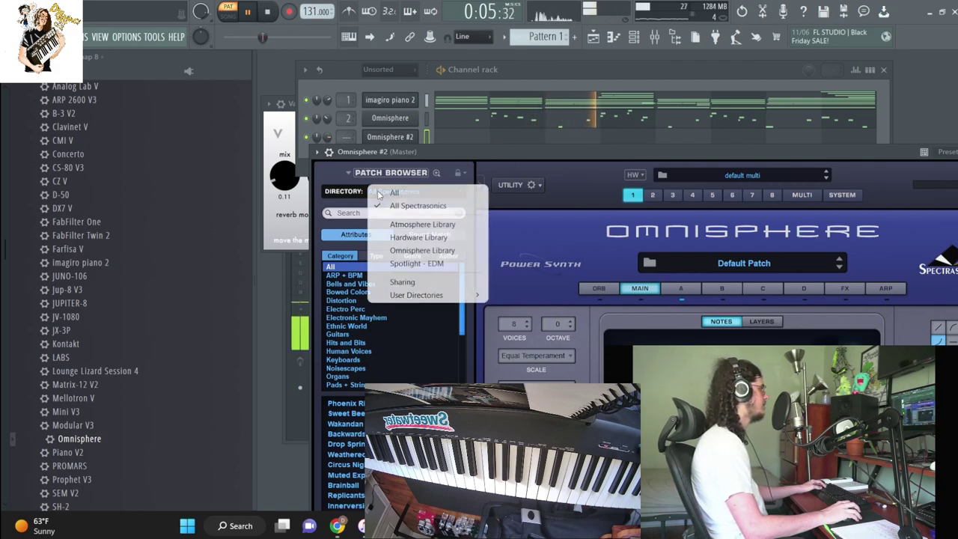
left_click(408, 237)
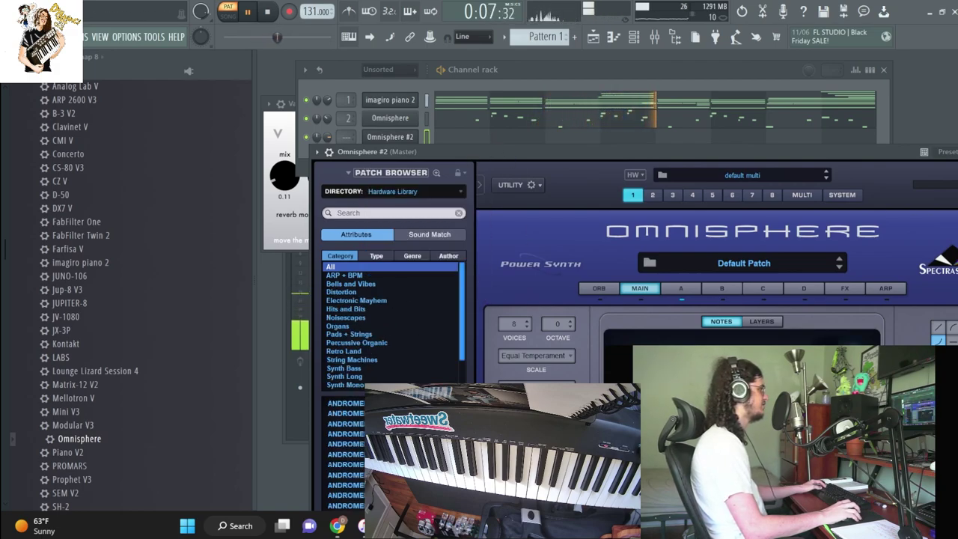
left_click(344, 433)
left_click(344, 444)
left_click(344, 433)
Draw a D4, D#4, E4, E4, D#4, E4 bass line in the Omnisphere #2 piano roll, following the lowest chord notes from bar 1 to bar 7
left_click(481, 139)
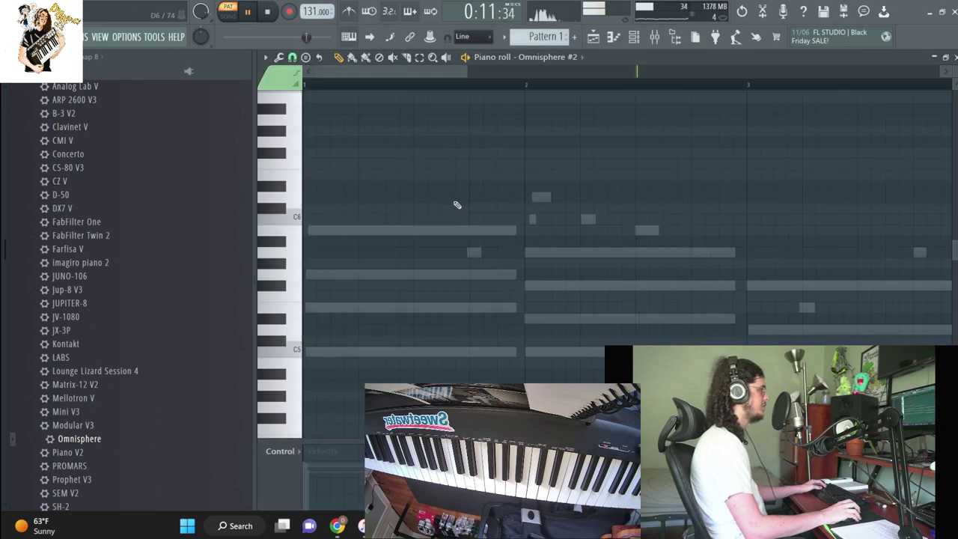
key("space")
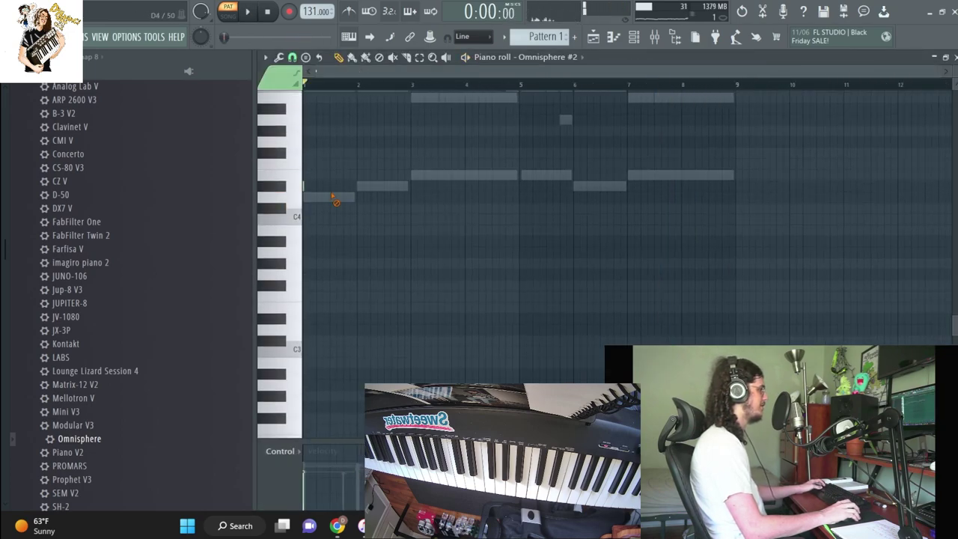
left_click(360, 183)
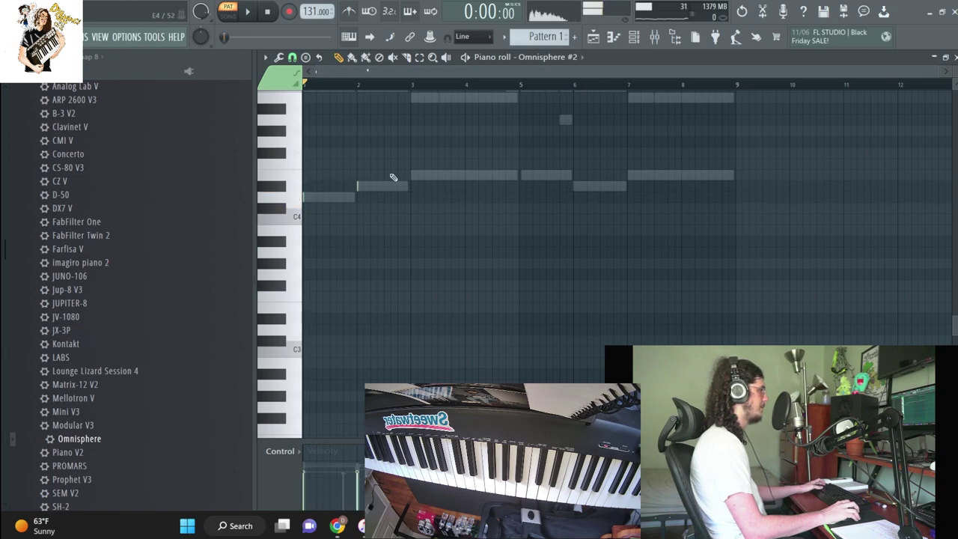
left_click(577, 186)
Apply the articulator so the drawn notes run legato, and extend the last E4 to the start of bar 9
key("alt+l")
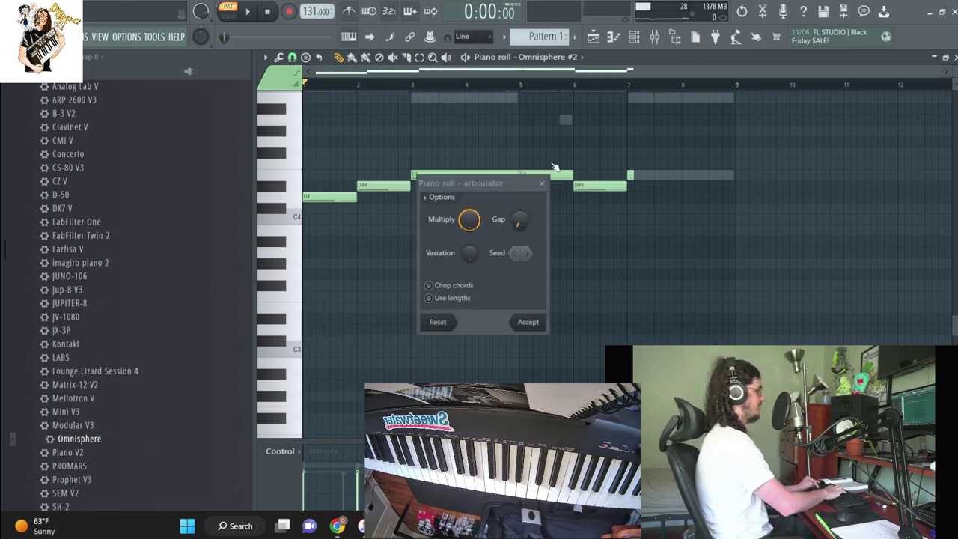
left_click(529, 323)
left_click(292, 58)
left_click(307, 88)
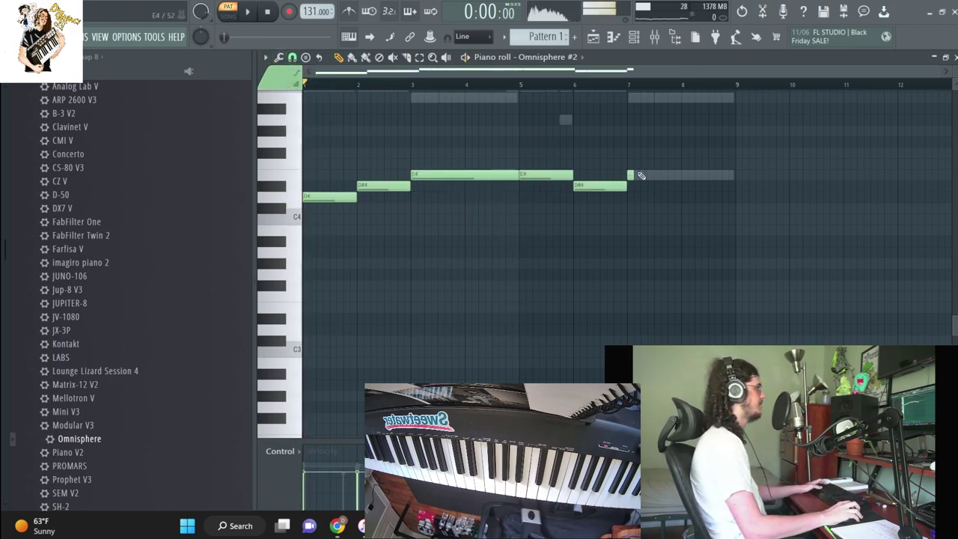
left_click_drag(633, 173, 729, 169)
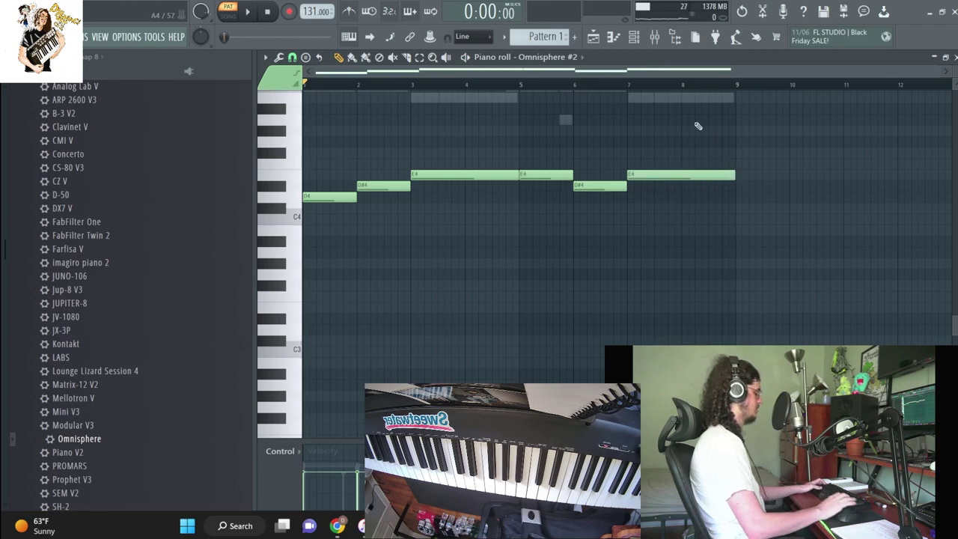
Transpose the Omnisphere #2 line down one octave and play it back with the chords and melody
key("ctrl+Down")
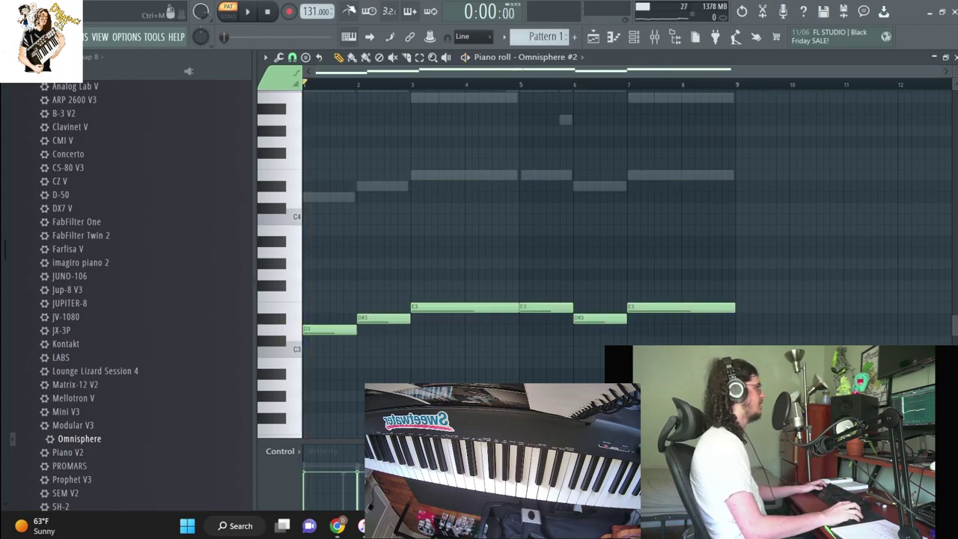
key("F6")
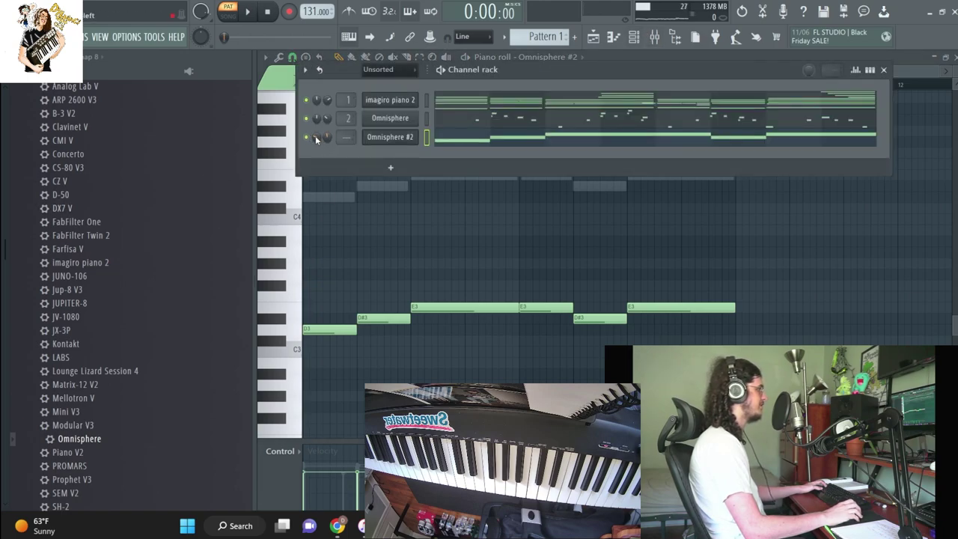
key("space")
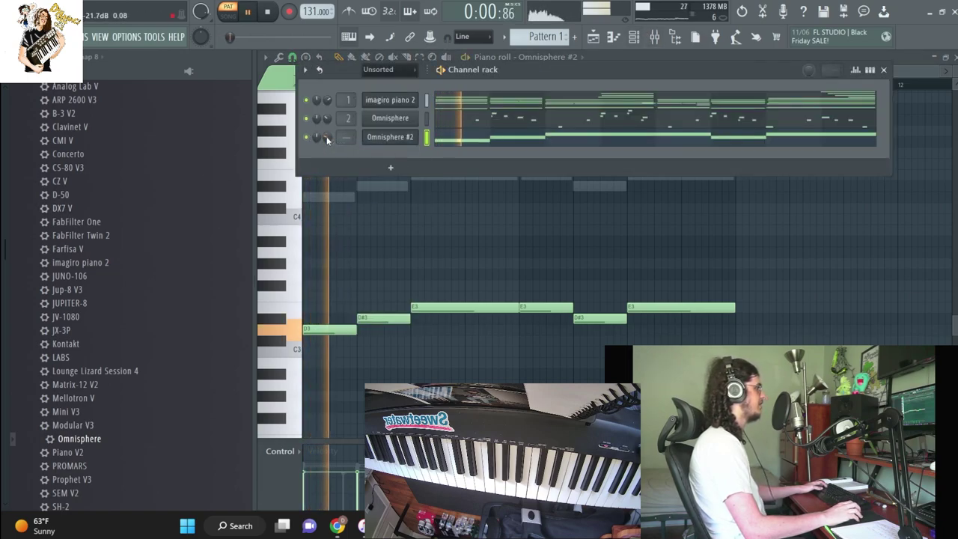
Look through the effects racks of Omnisphere #2's ANDROMEDA - Chunky Stacker patch and switch off the Pro-Verb in the Aux rack
left_click(390, 137)
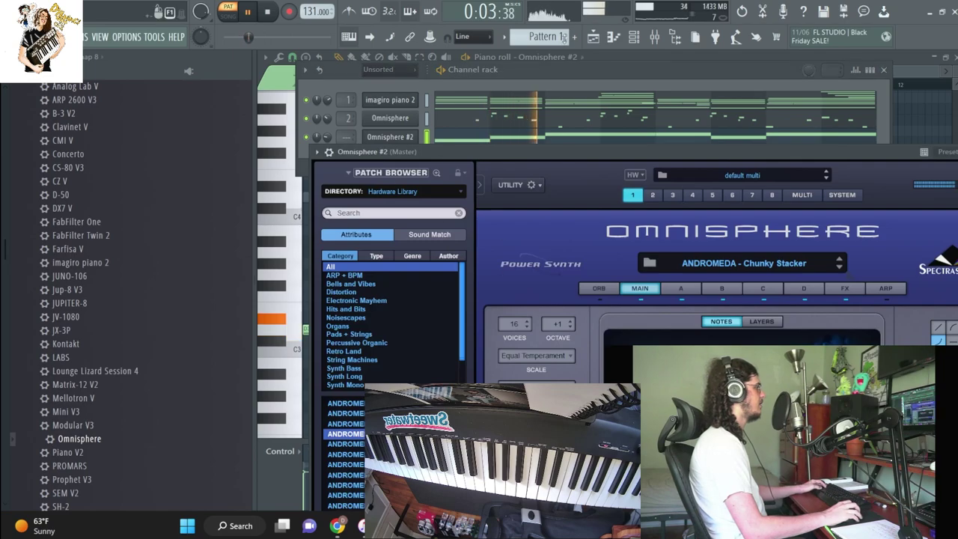
left_click_drag(523, 152, 665, 96)
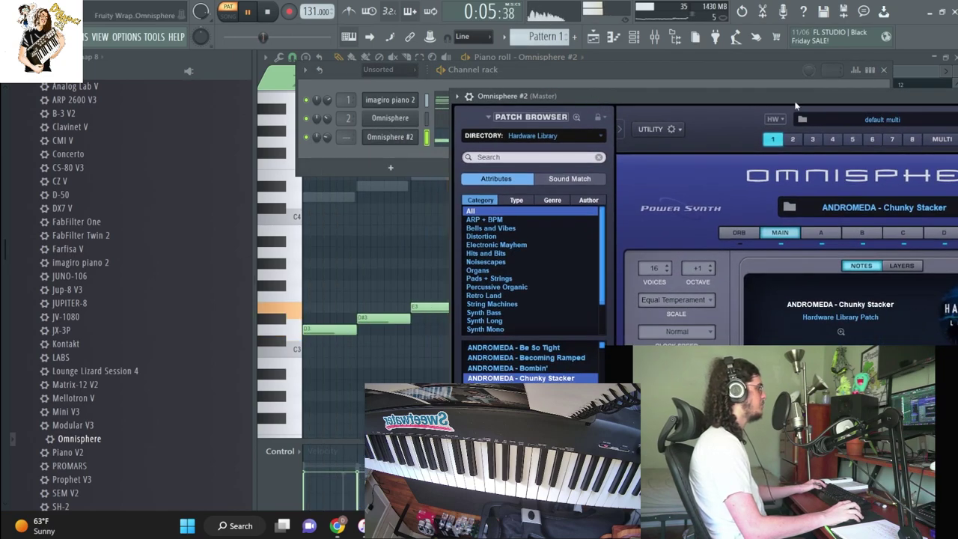
left_click_drag(795, 103, 503, 71)
left_click(693, 202)
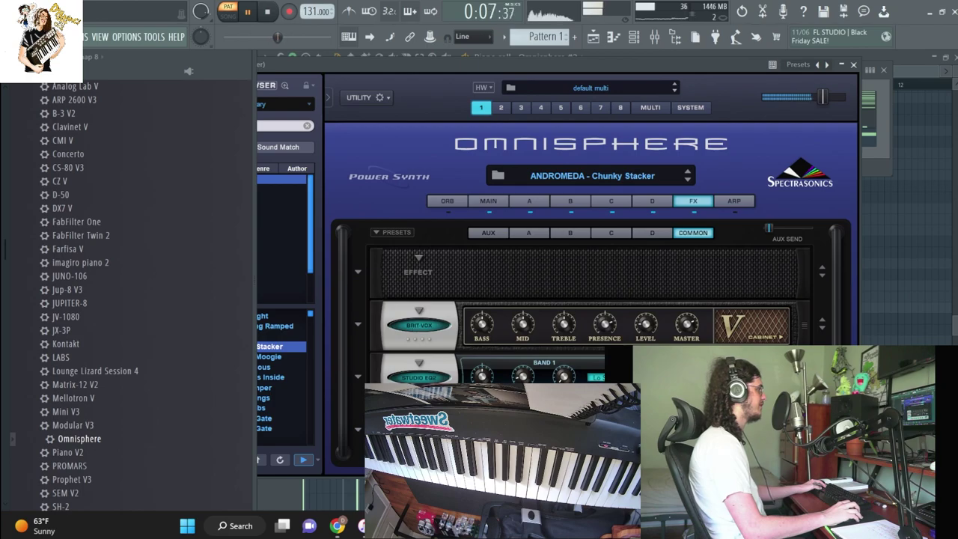
left_click(571, 233)
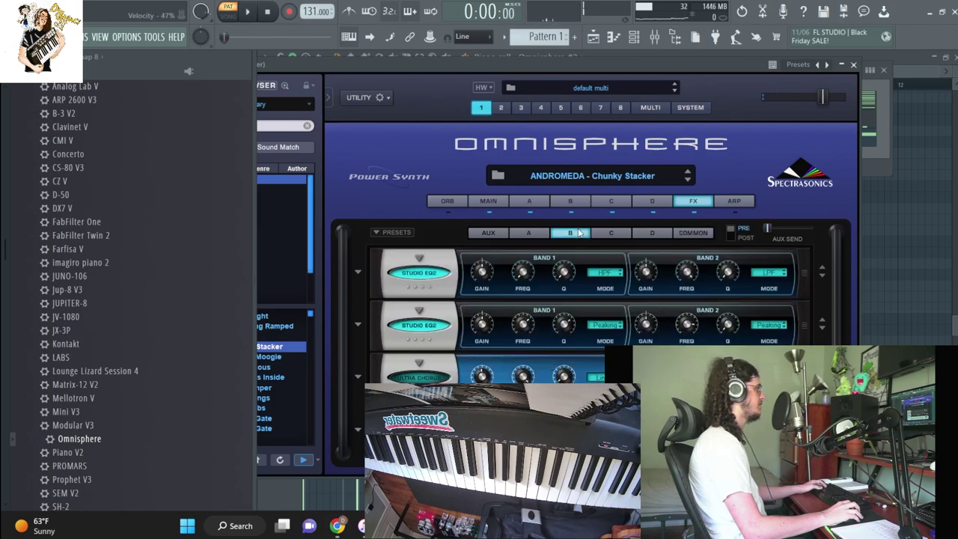
left_click(609, 233)
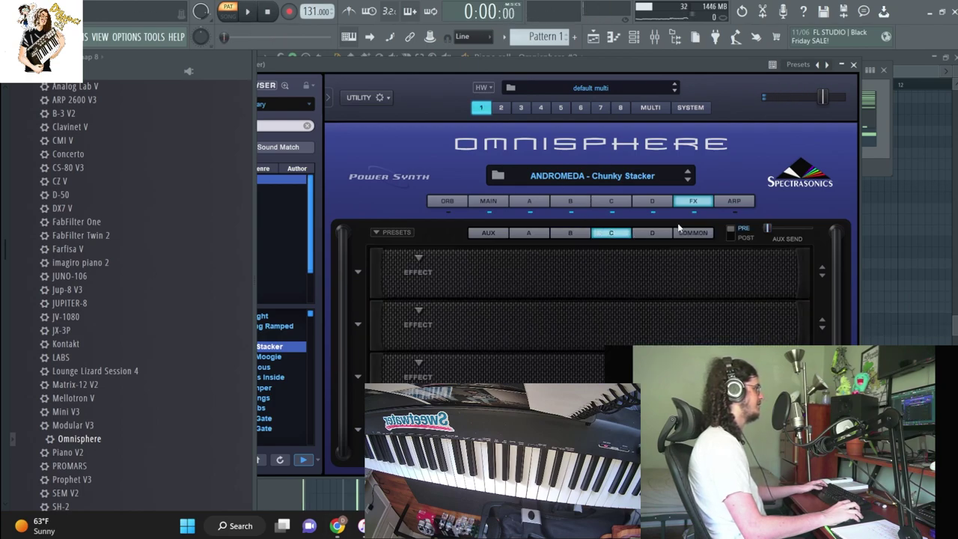
left_click(652, 233)
key("space")
left_click(531, 233)
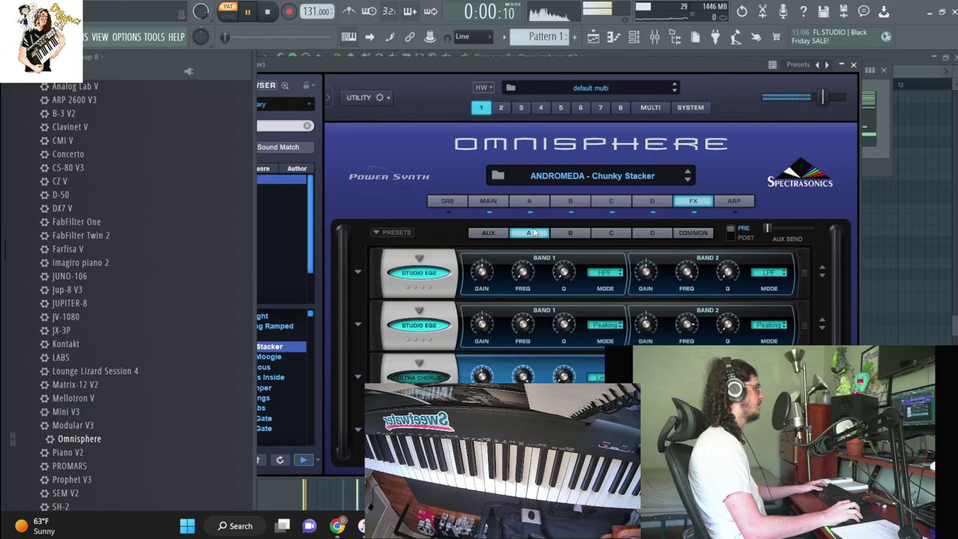
left_click(495, 233)
key("space")
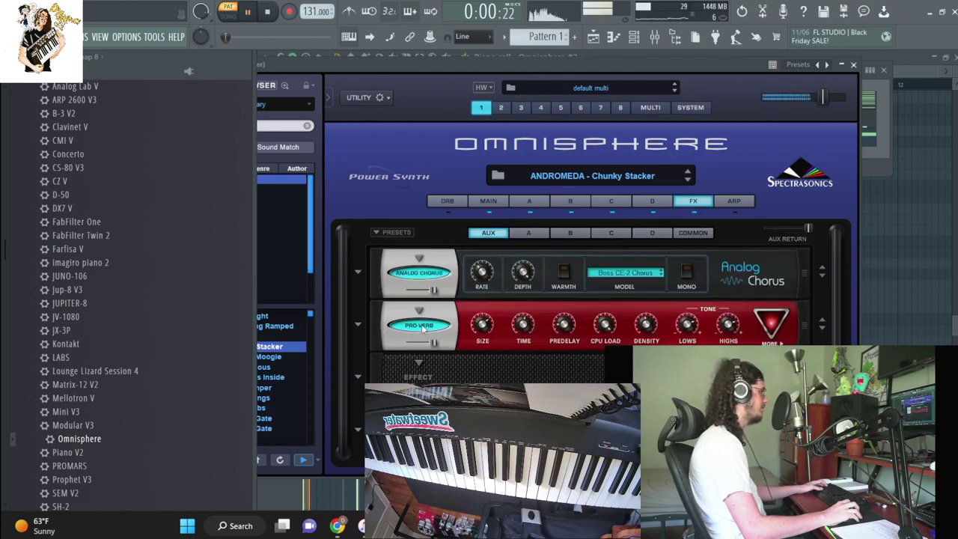
left_click(395, 330)
Route Omnisphere #2 to mixer insert 3 and load Fruity parametric EQ 2 in its first effect slot
left_click(883, 159)
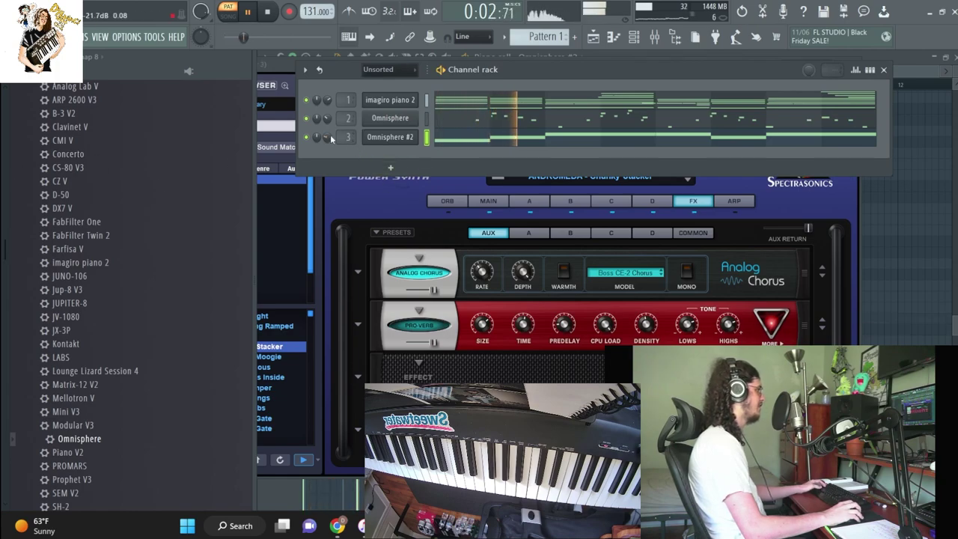
key("F9")
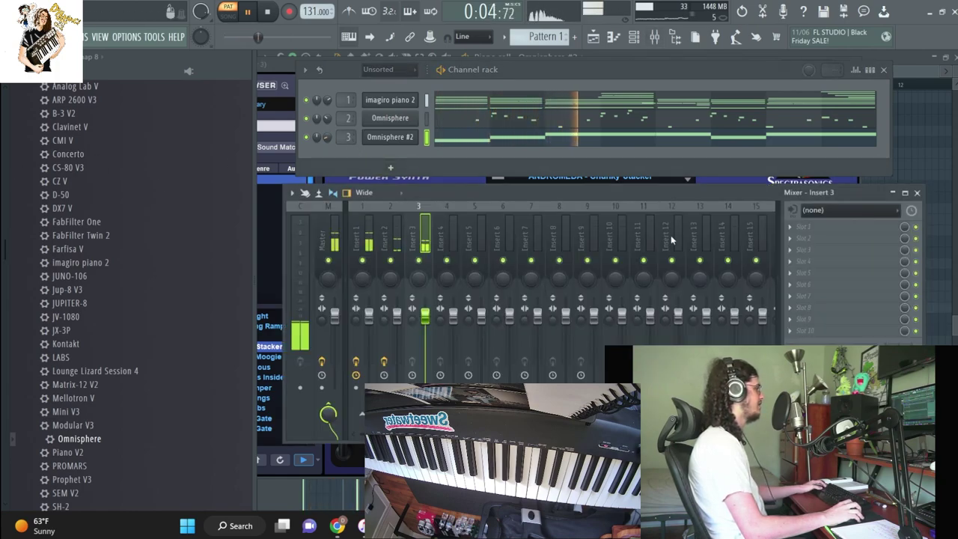
left_click(802, 226)
mouse_move(804, 238)
left_click(386, 236)
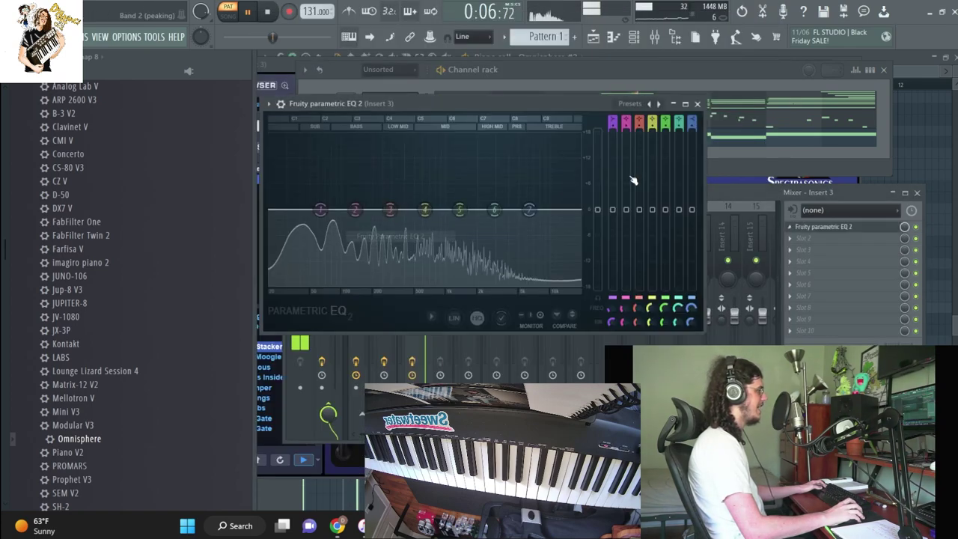
Apply the 40Hz + 18kHz cut preset and lower the band 7 low-pass cutoff to about 500 Hz
left_click(650, 105)
left_click(674, 158)
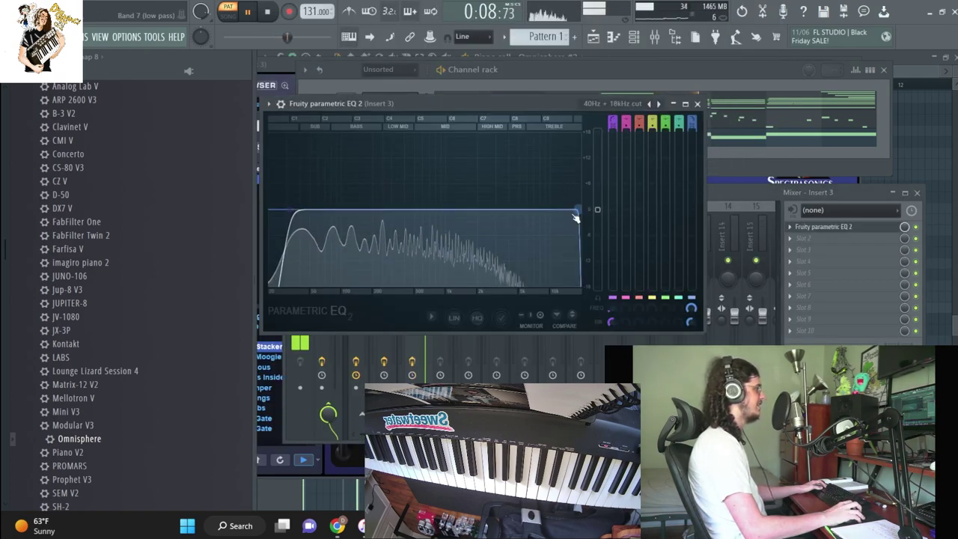
left_click_drag(346, 210, 270, 209)
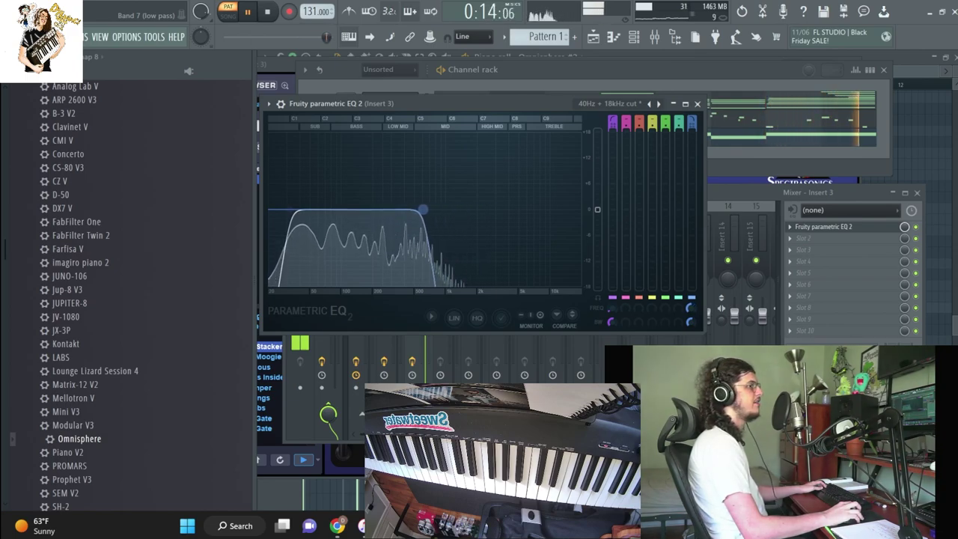
Create a playlist automation clip on Track 2 for the band 7 frequency of insert 3's parametric EQ
key("space")
key("F5")
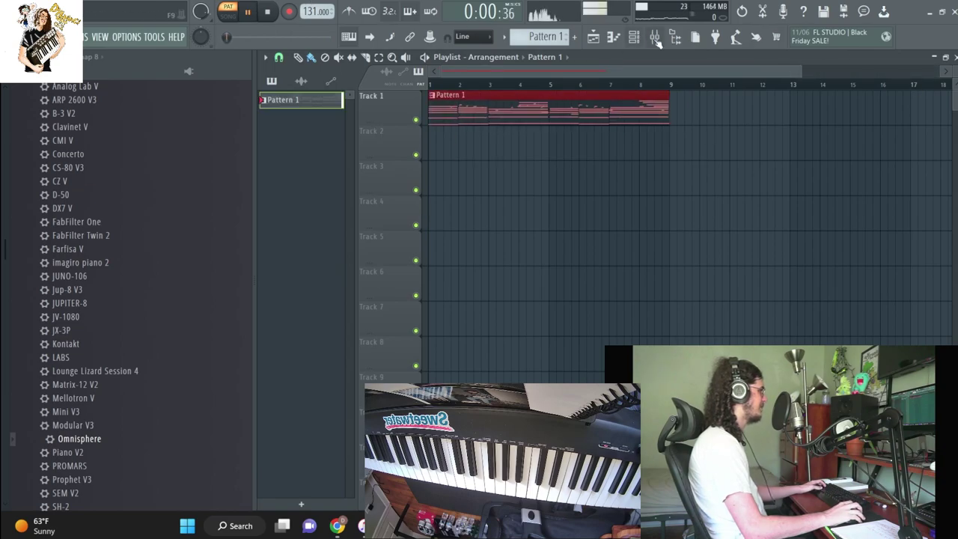
left_click(655, 37)
key("space")
left_click(872, 229)
left_click_drag(484, 92, 643, 190)
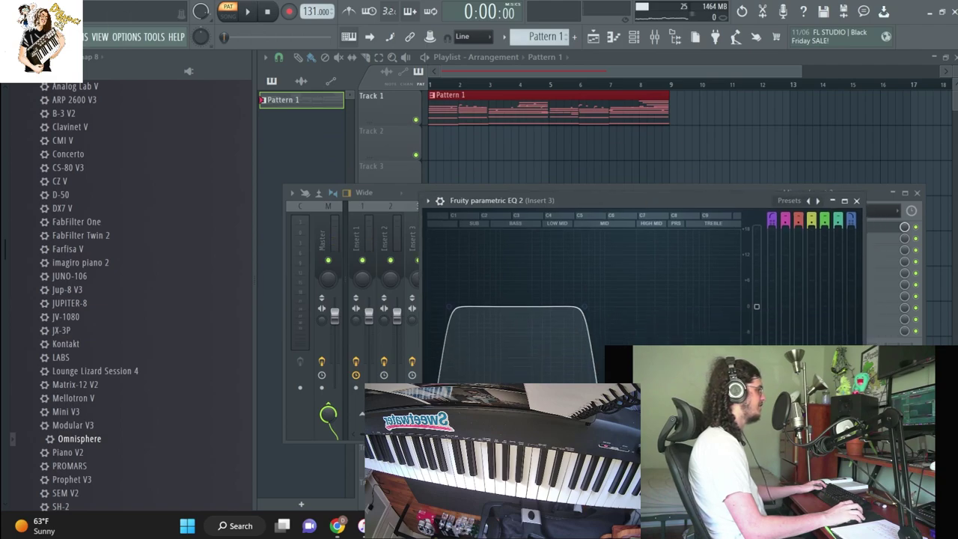
right_click(857, 302)
left_click(891, 360)
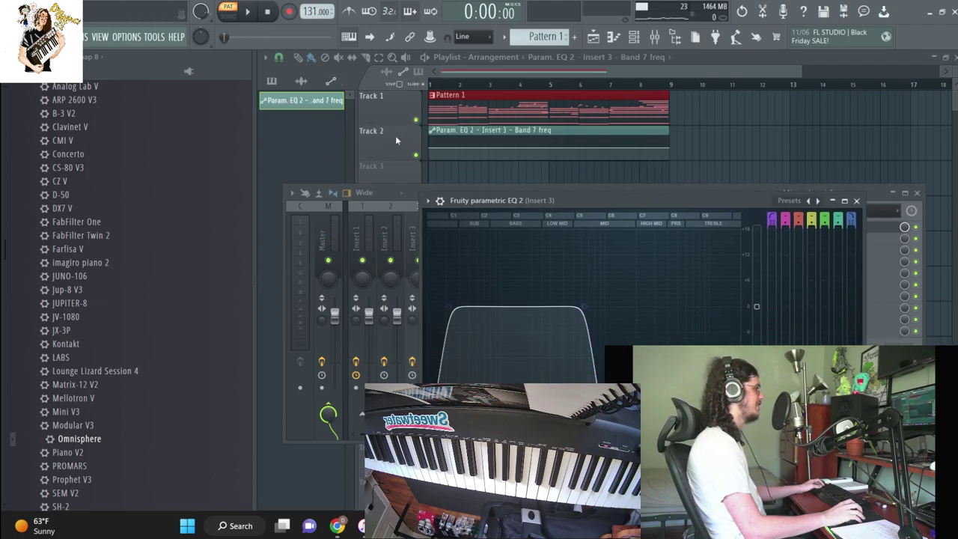
Add automation points across bars 1 to 3 so the filter cutoff gently rises and falls, checking them in song playback
left_click(442, 168)
scroll(442, 169, "up", 3)
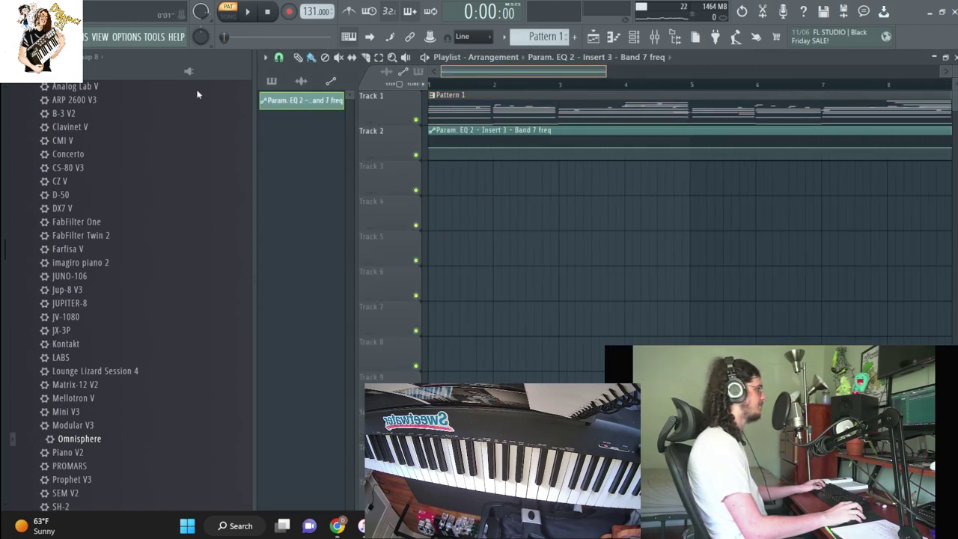
key("space")
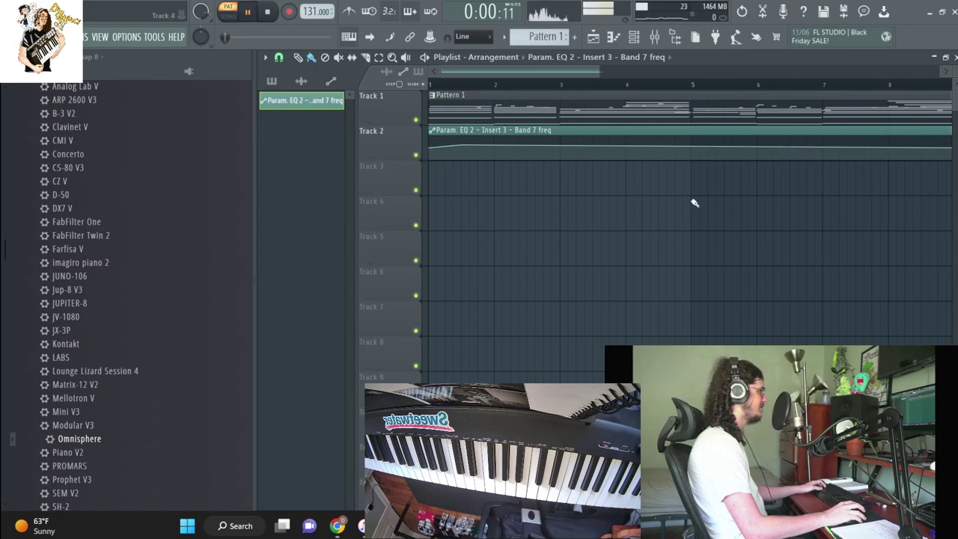
key("space")
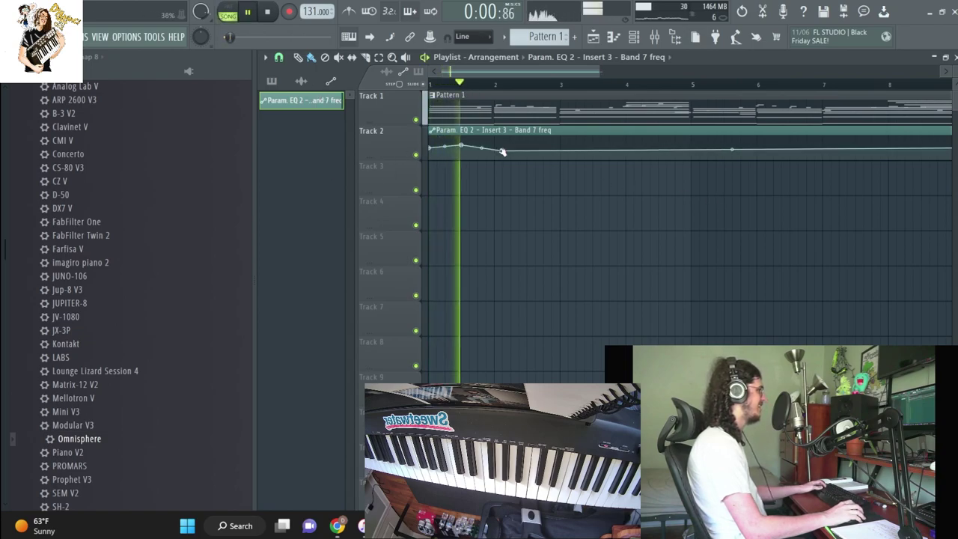
left_click_drag(529, 148, 604, 153)
key("space")
key("space")
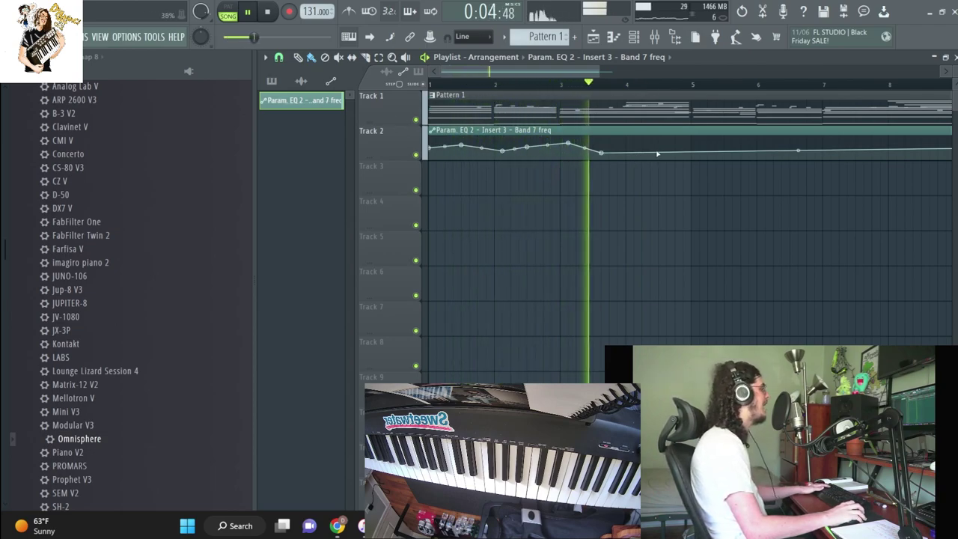
Shape the cutoff automation with a low point late in bar 4 and a rise to bar 6, then replay that section
left_click(634, 147)
left_click(668, 143)
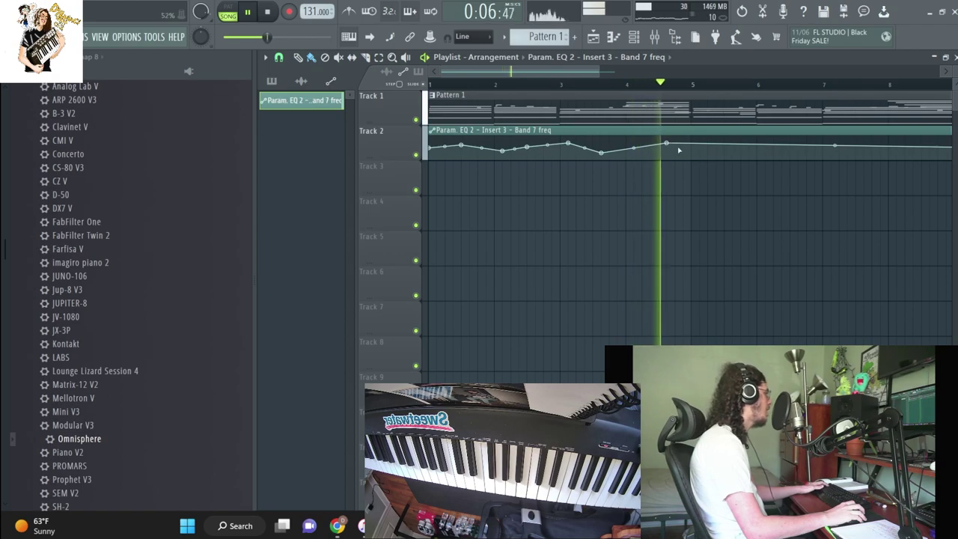
left_click_drag(672, 146, 756, 149)
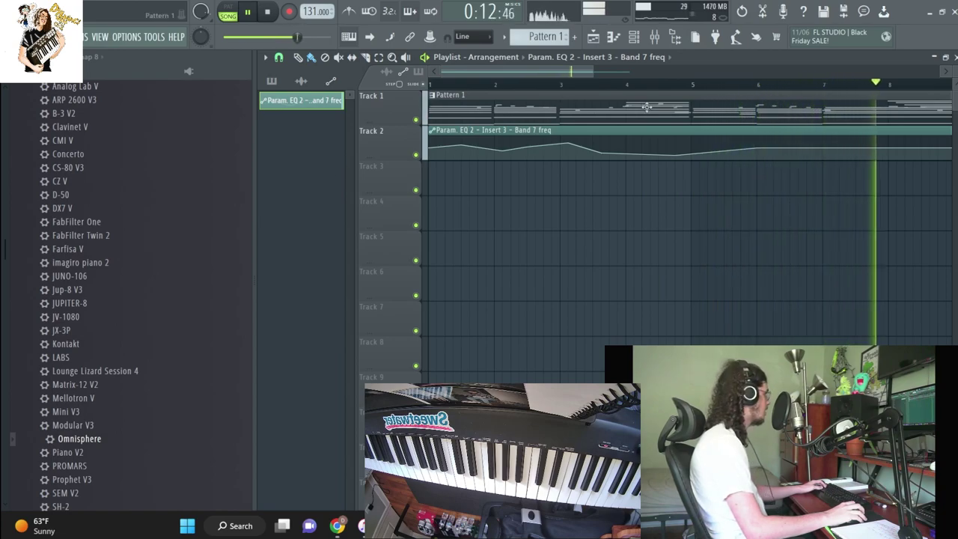
left_click(685, 84)
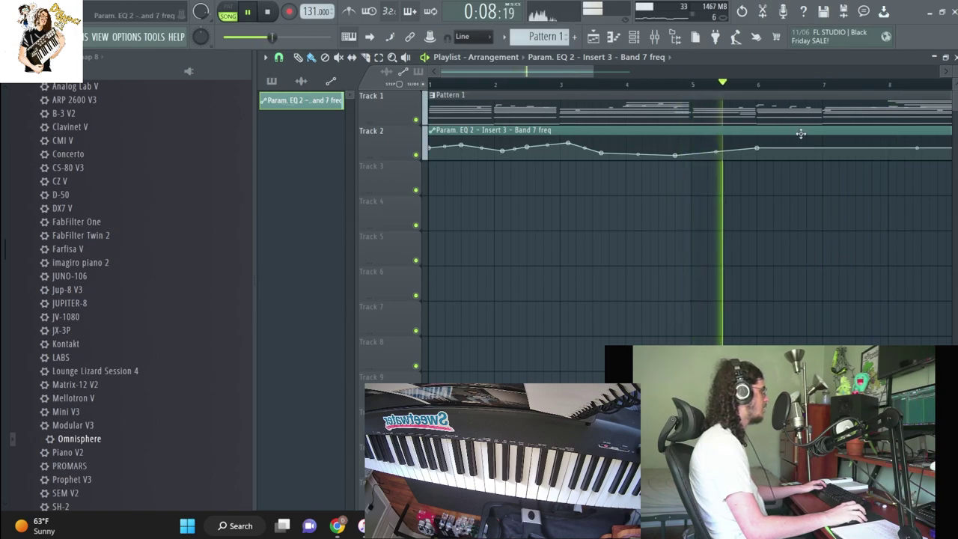
Raise the cutoff automation through bars 7 and 8 to a peak just before bar 9, and drop it at bar 9
left_click_drag(815, 146, 824, 142)
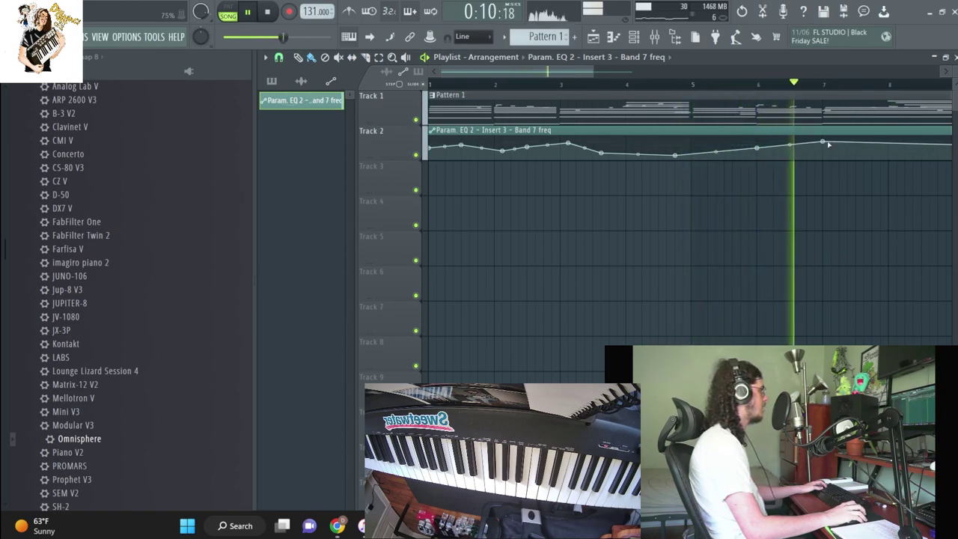
right_click(898, 142)
scroll(875, 142, "down", 1)
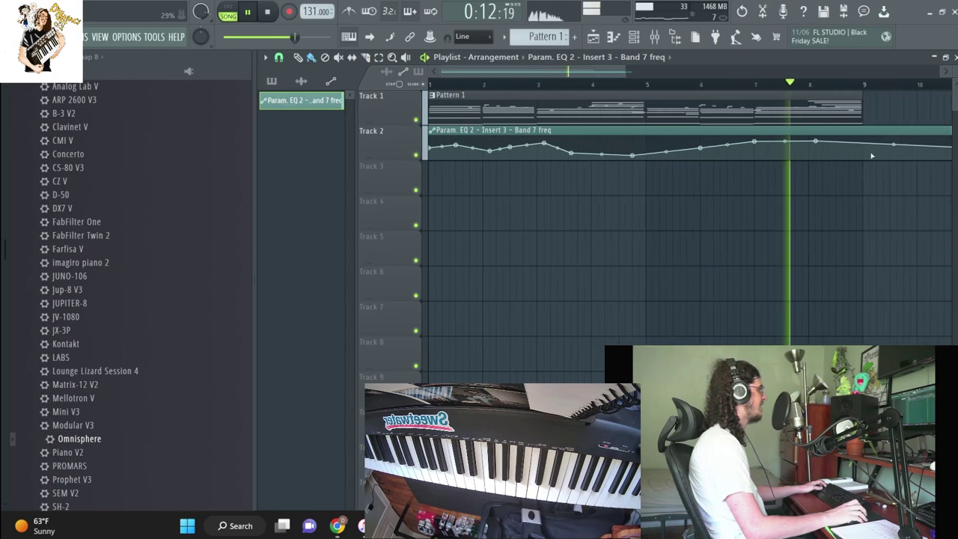
right_click(858, 137)
left_click_drag(858, 138, 864, 149)
Slice the cutoff automation clip at bar 9, where the pattern ends, and play the song from the start
key("space")
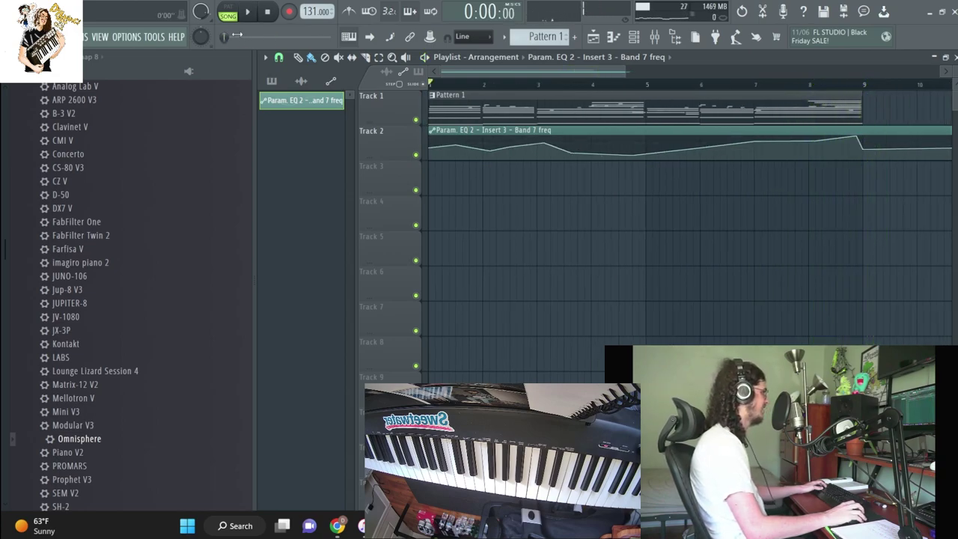
key("space")
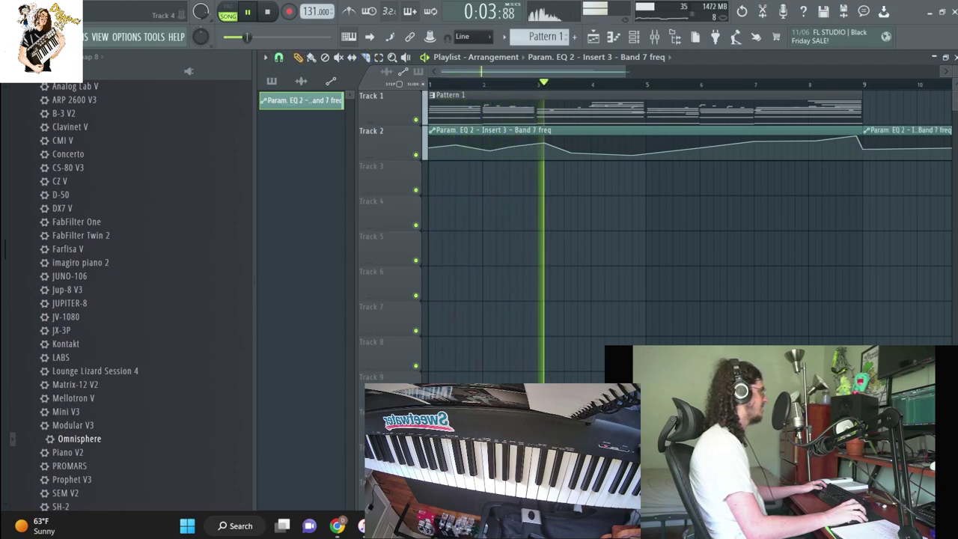
Clear the leftover cutoff automation after bar 9, show all channels in the channel rack and replay the song
key("ctrl+z")
key("space")
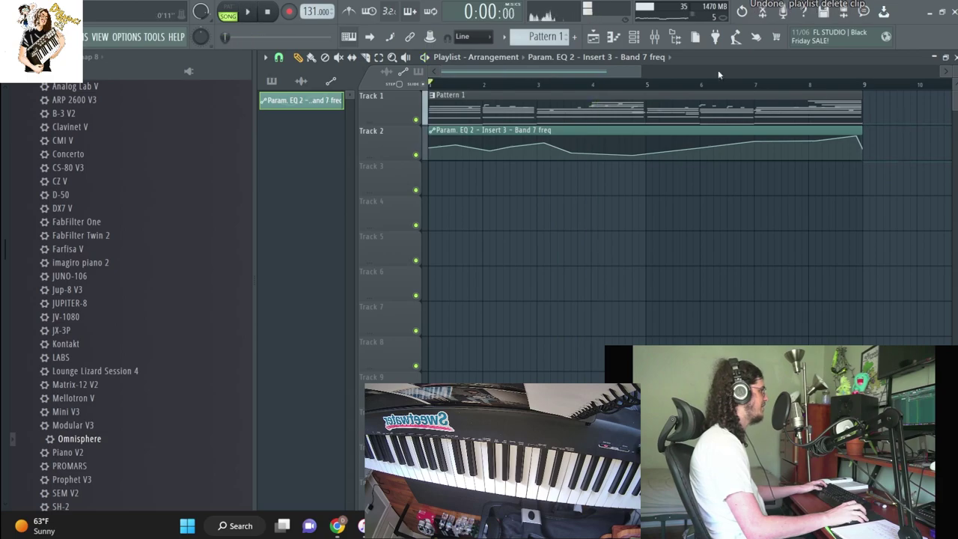
left_click(634, 36)
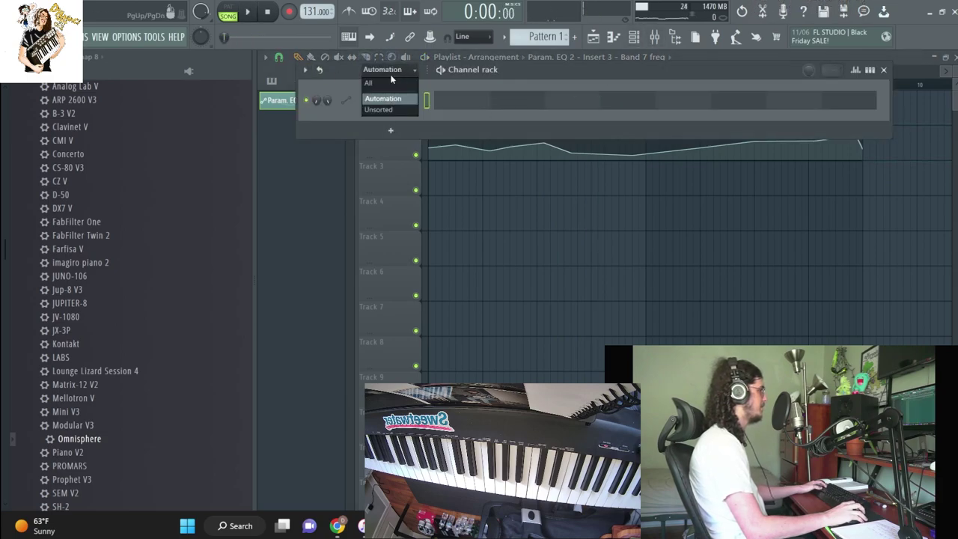
left_click(368, 82)
key("space")
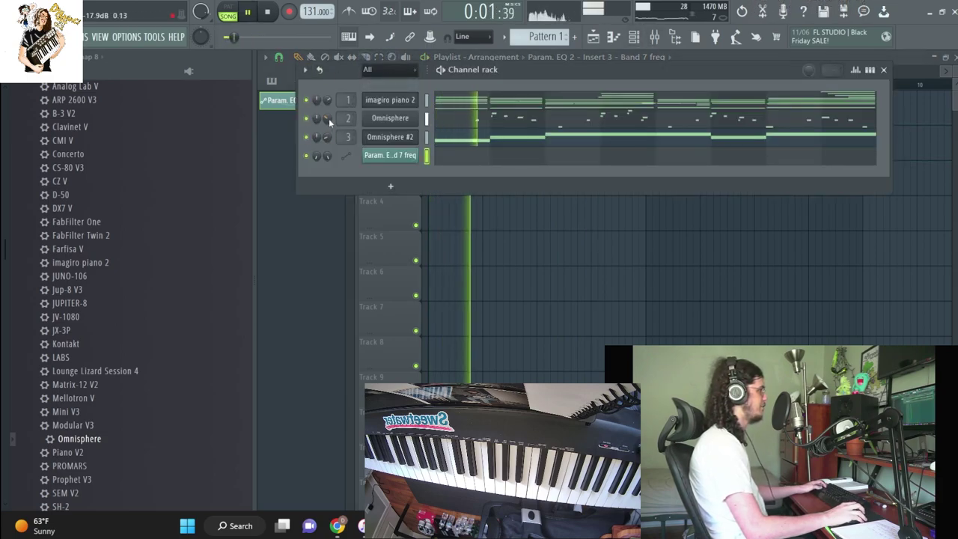
Add Lounge Lizard Session 4 as a new channel on mixer track 4, using the program 17. Dylvinci
left_click_drag(108, 374, 402, 187)
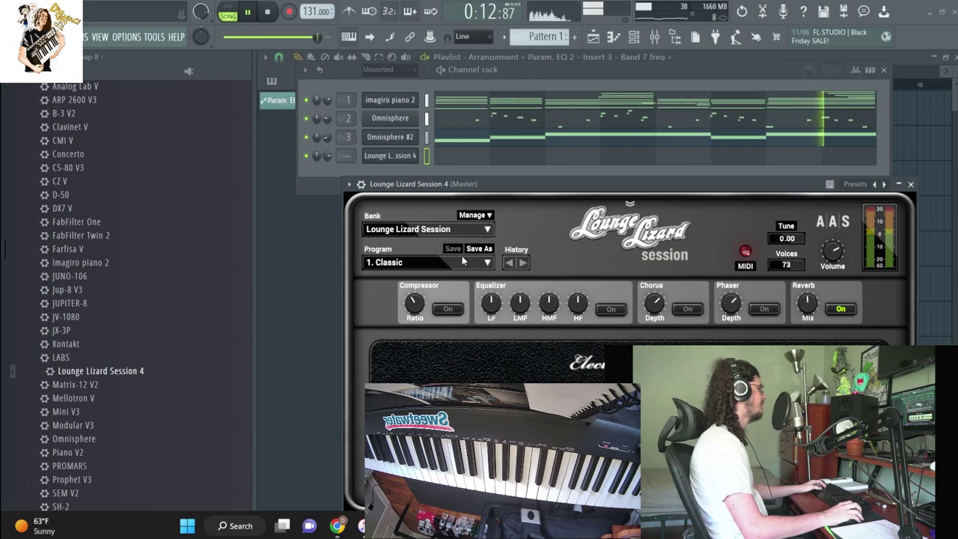
scroll(463, 260, "down", 16)
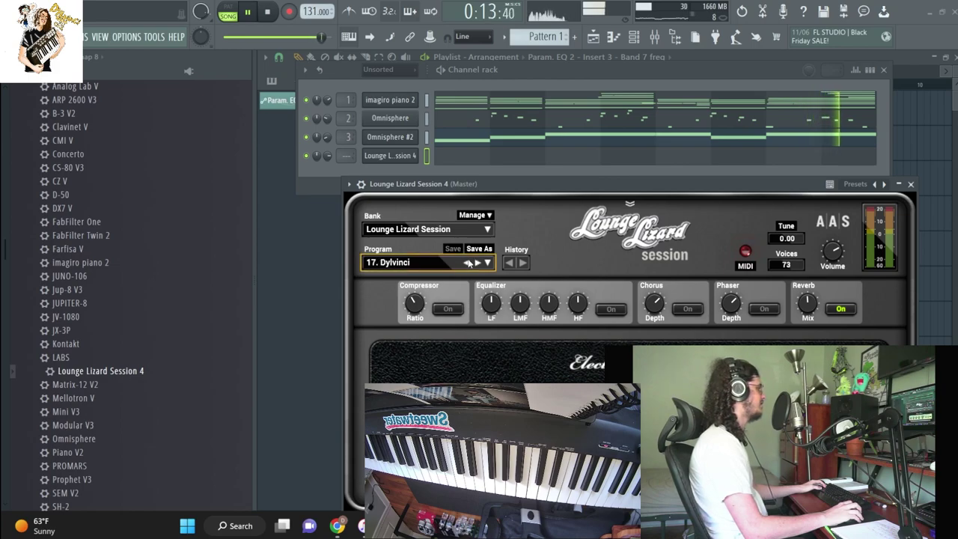
scroll(344, 155, "up", 3)
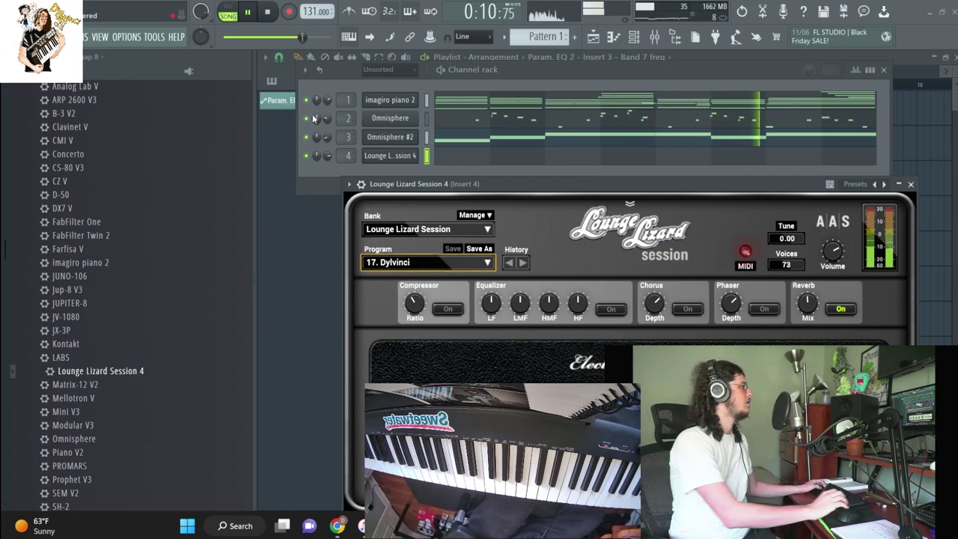
Record a Lounge Lizard part over the eight-bar song, capturing notes and automation
key("space")
key("r")
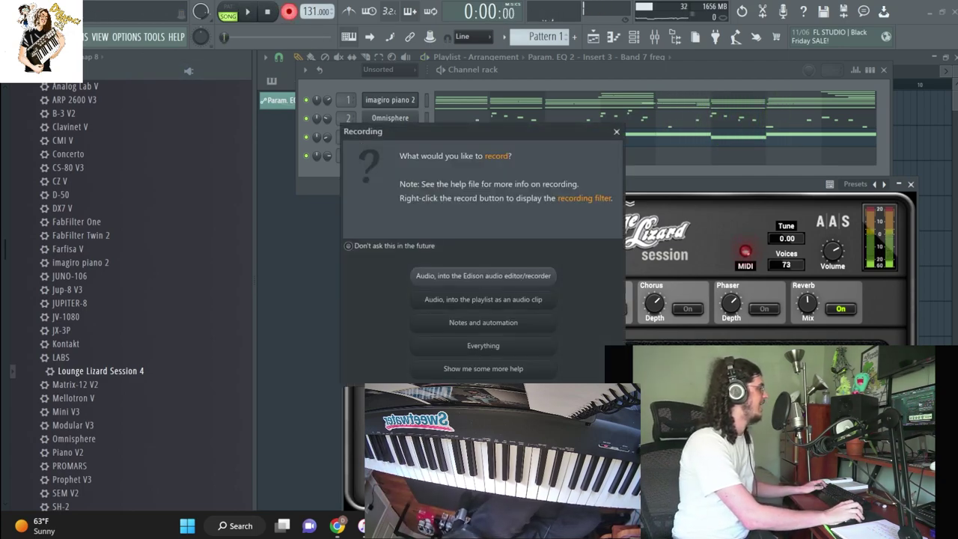
left_click(461, 324)
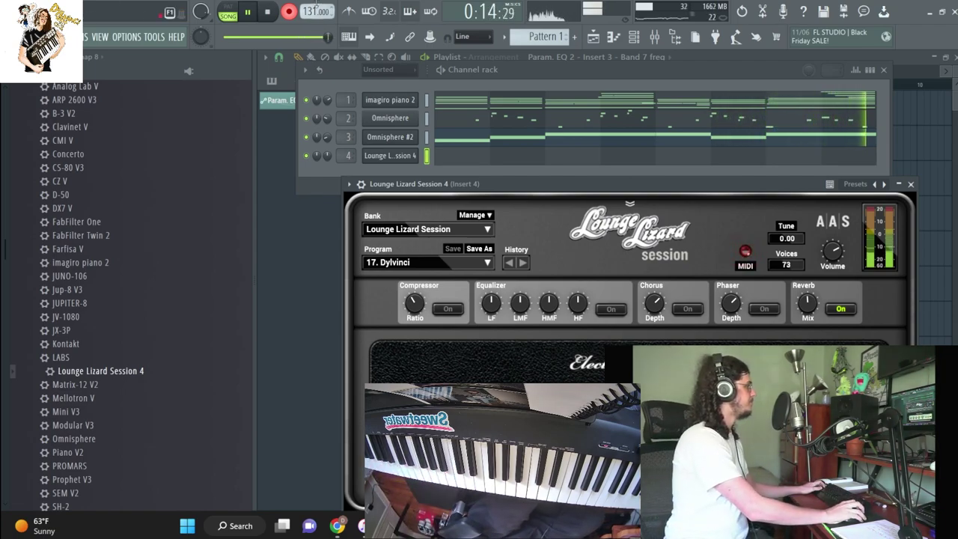
key("space")
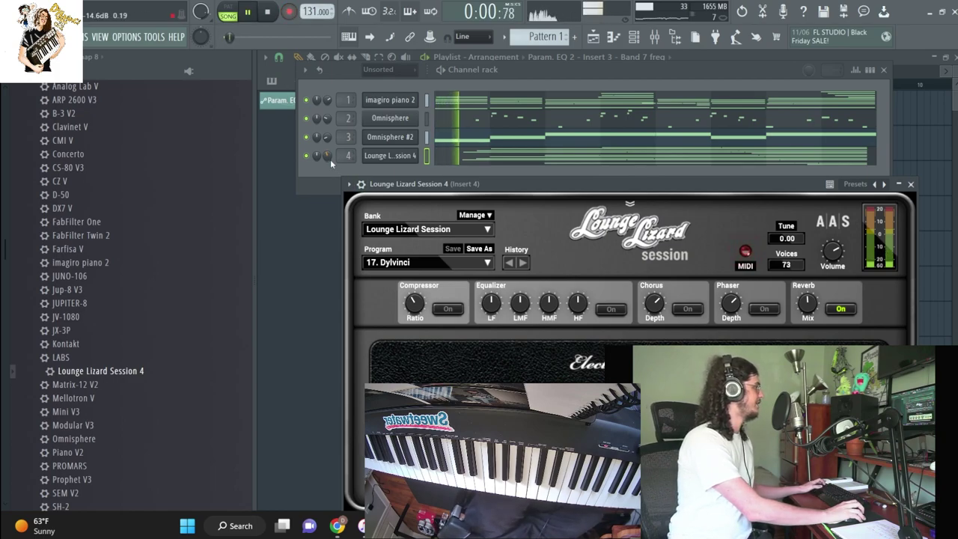
Load RC-20 Retro Color into slot 2 of mixer insert 4 and set its noise type to Vinyl 2
left_click(660, 38)
left_click(838, 237)
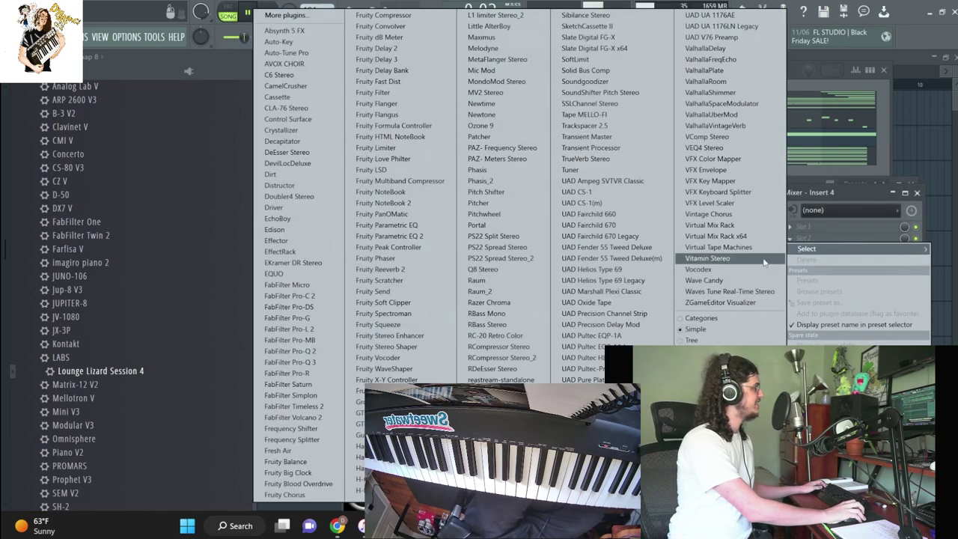
left_click(496, 335)
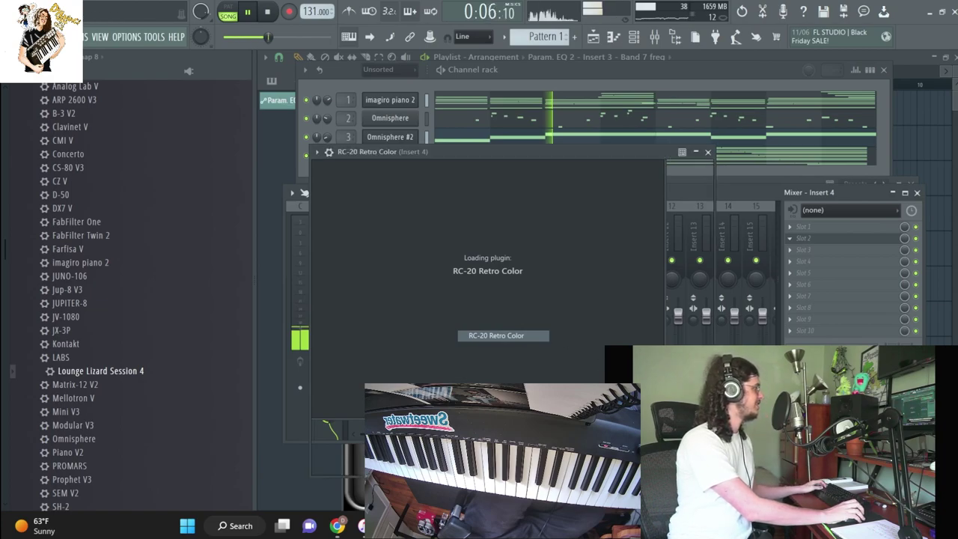
left_click(353, 255)
left_click(371, 257)
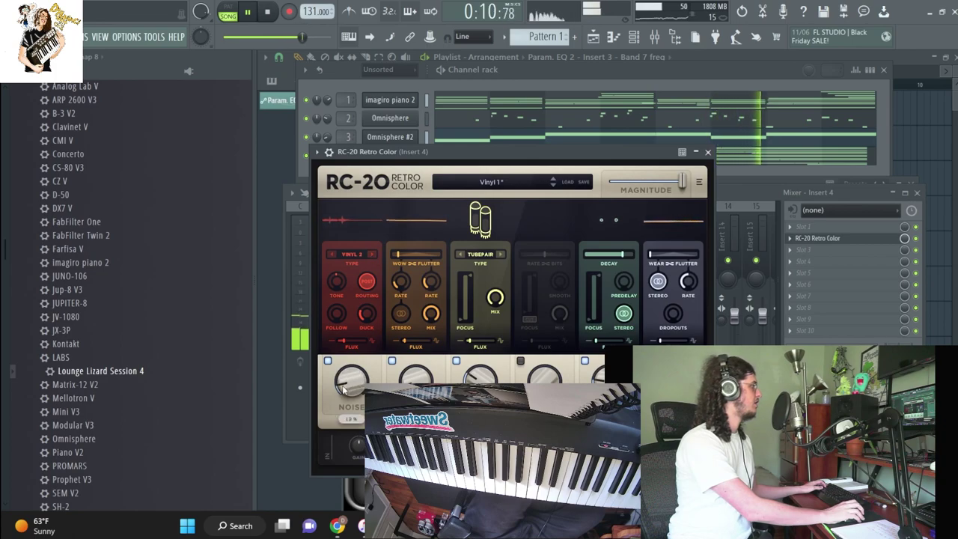
Transpose the whole of Pattern 1 in semitones during song playback
left_click(588, 77)
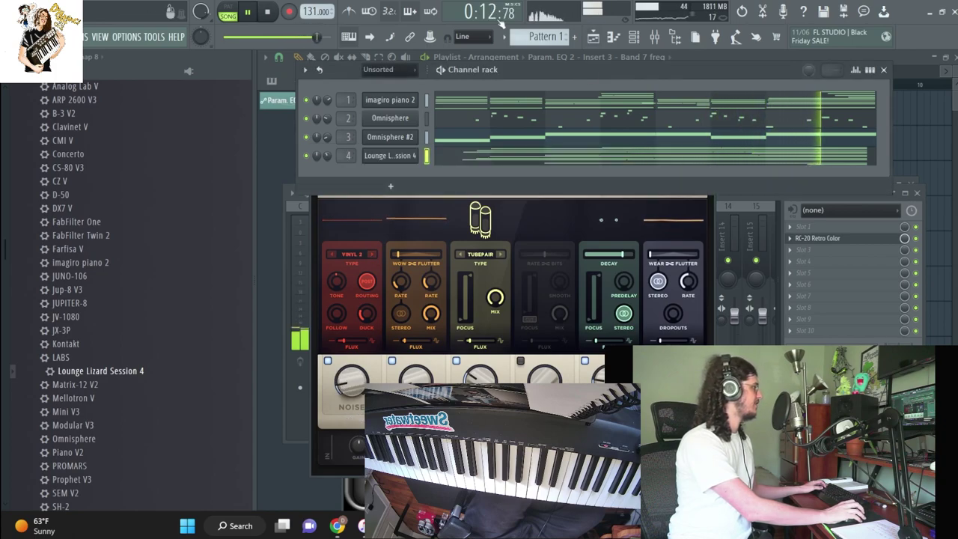
left_click(505, 36)
left_click(605, 149)
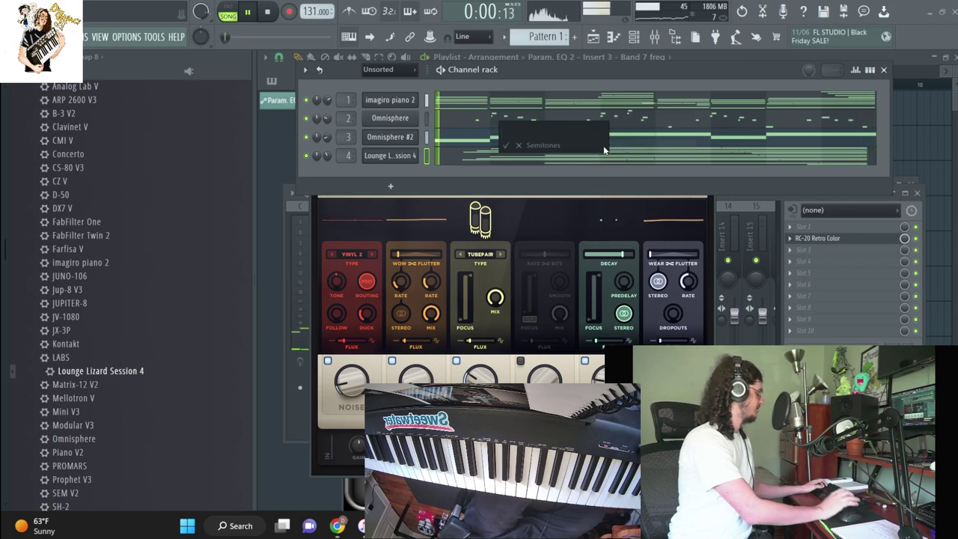
key("Return")
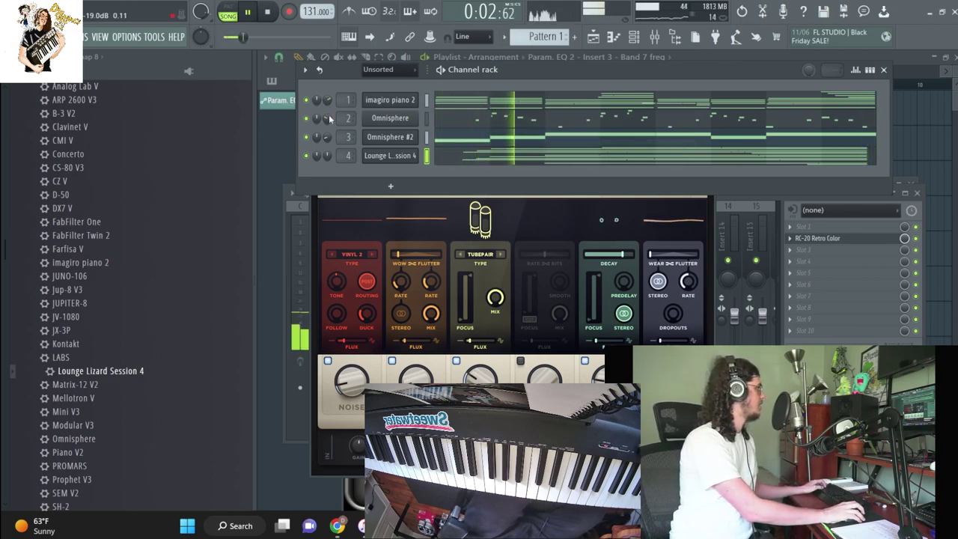
Balance the channel levels during playback, setting the Omnisphere #2 channel's volume to -23.2 dB
left_click(867, 202)
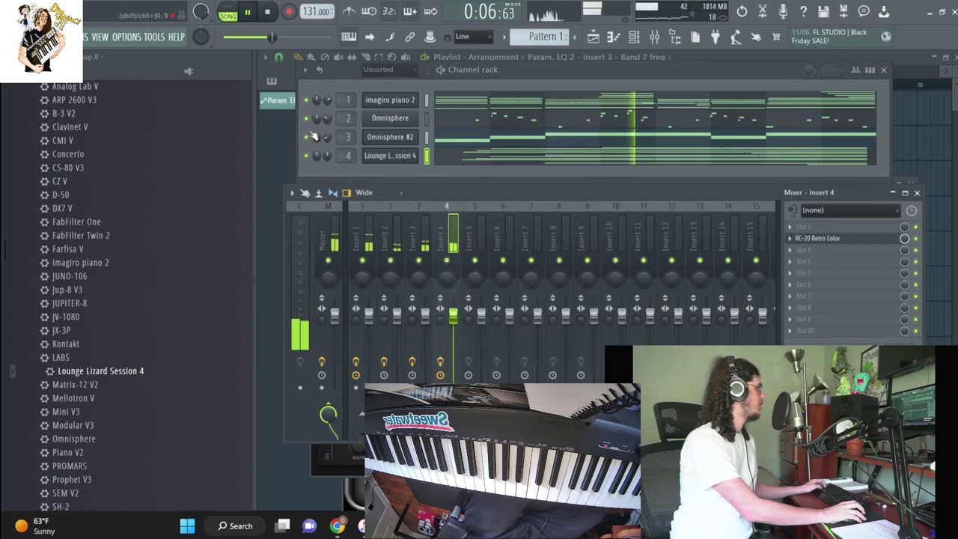
scroll(88, 236, "down", 2)
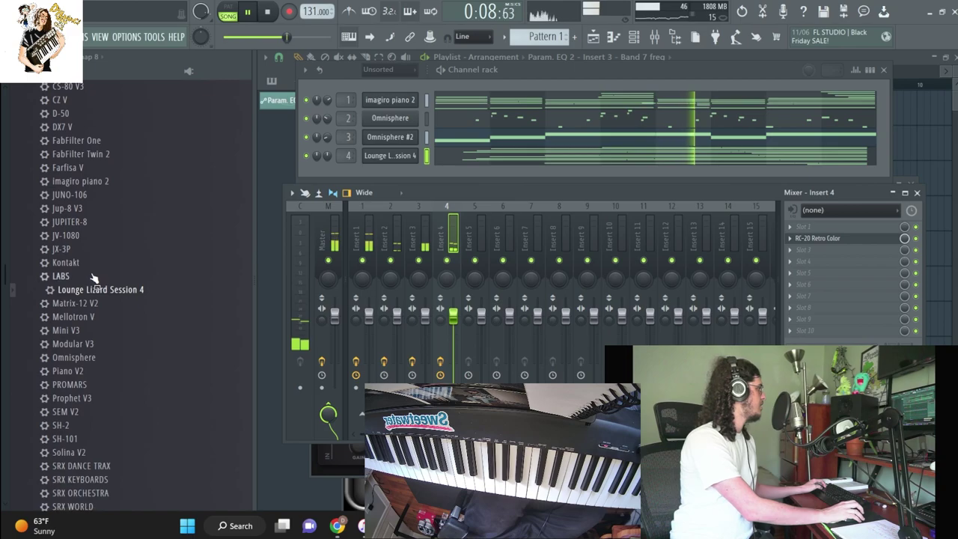
scroll(88, 308, "up", 4)
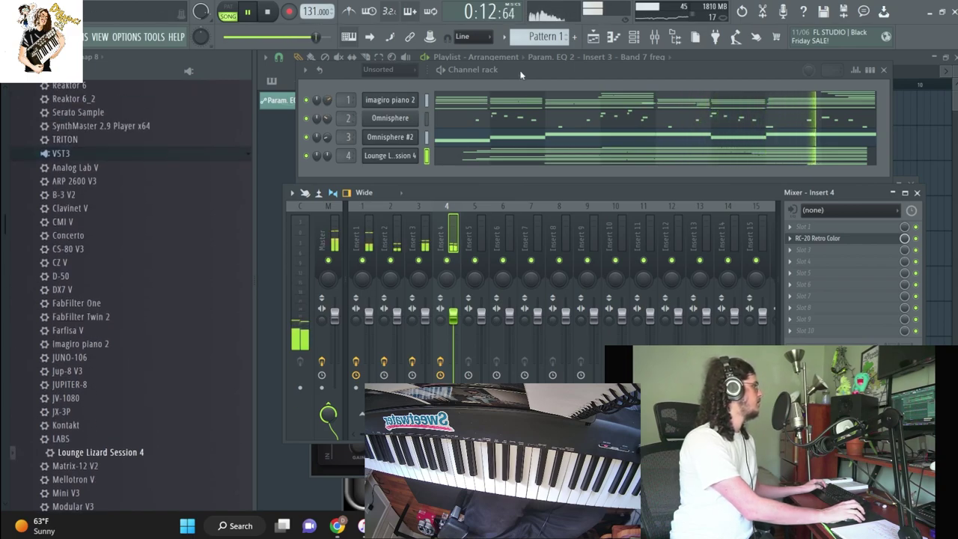
left_click(504, 37)
key("Escape")
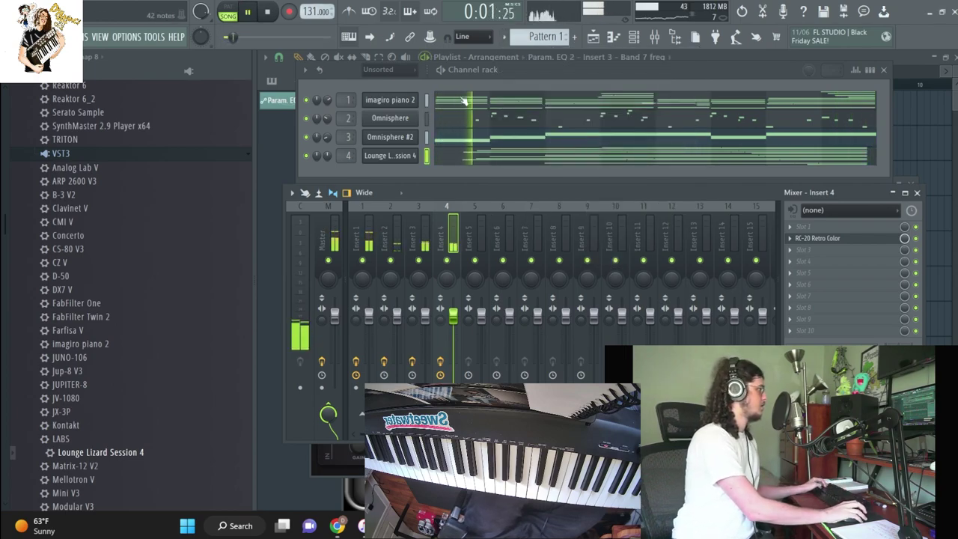
right_click(325, 137)
key("Escape")
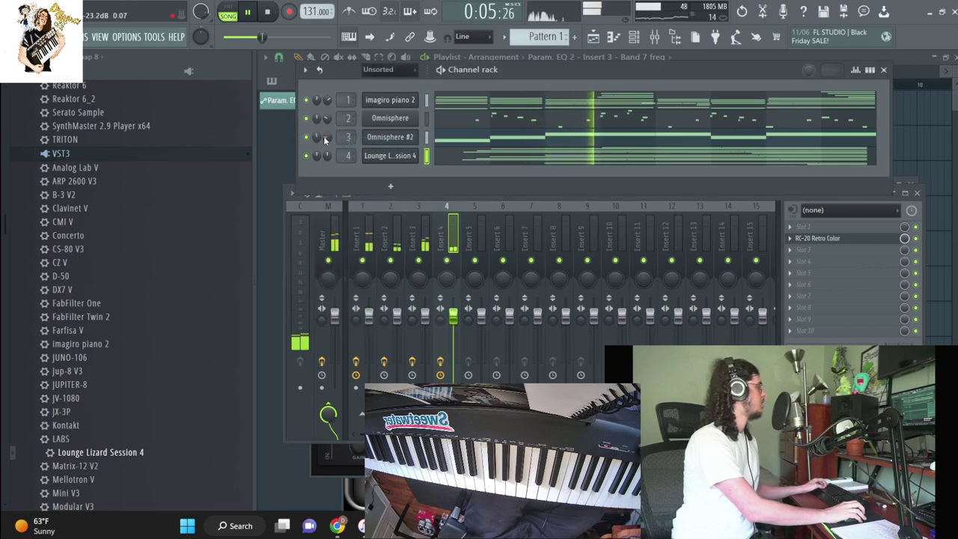
Draw a long D5 note in the first Omnisphere channel from bar 1 to just before bar 9 and play it
left_click(430, 120)
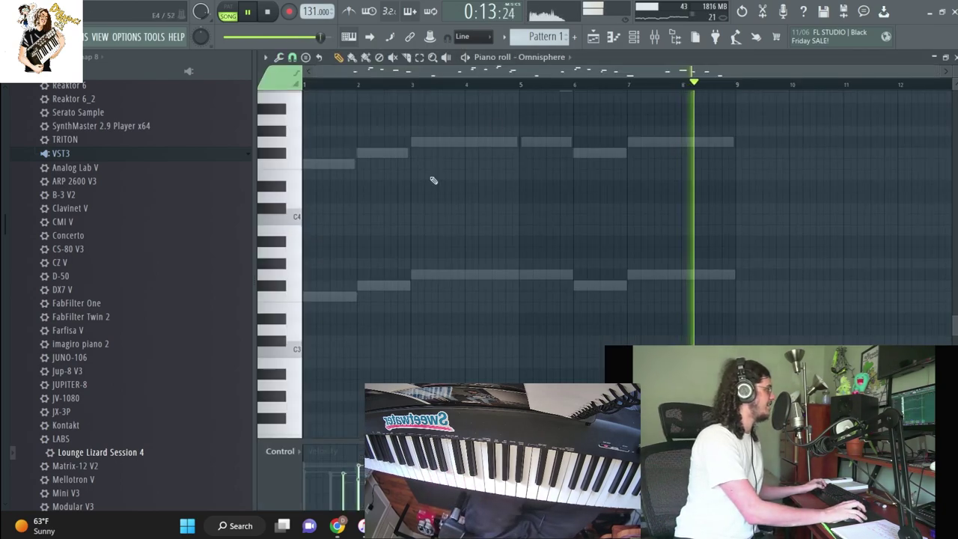
key("space")
left_click_drag(278, 294, 720, 163)
key("space")
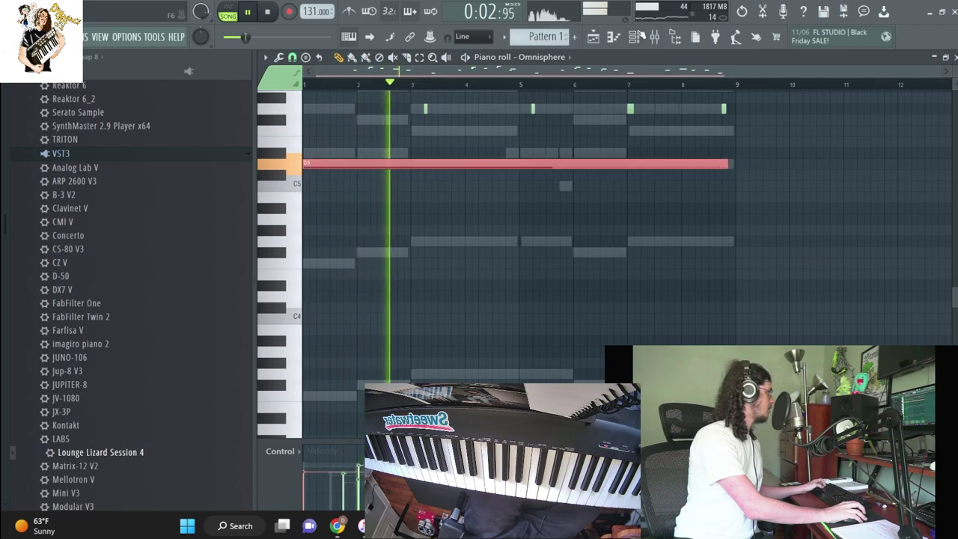
Set the first Omnisphere channel's volume to -24.9 dB while the song plays
key("F6")
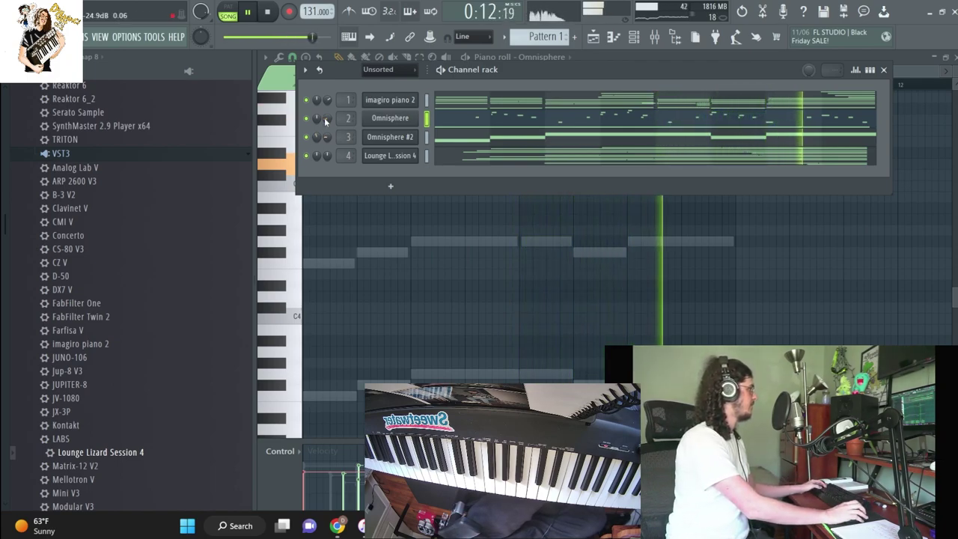
right_click(322, 135)
key("Escape")
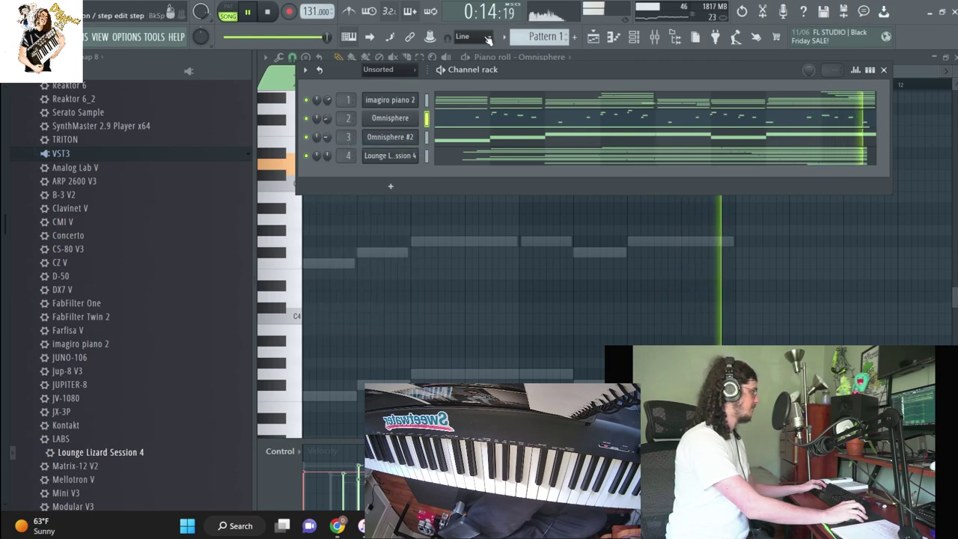
Transpose the whole pattern down one semitone
left_click(544, 37)
left_click(571, 111)
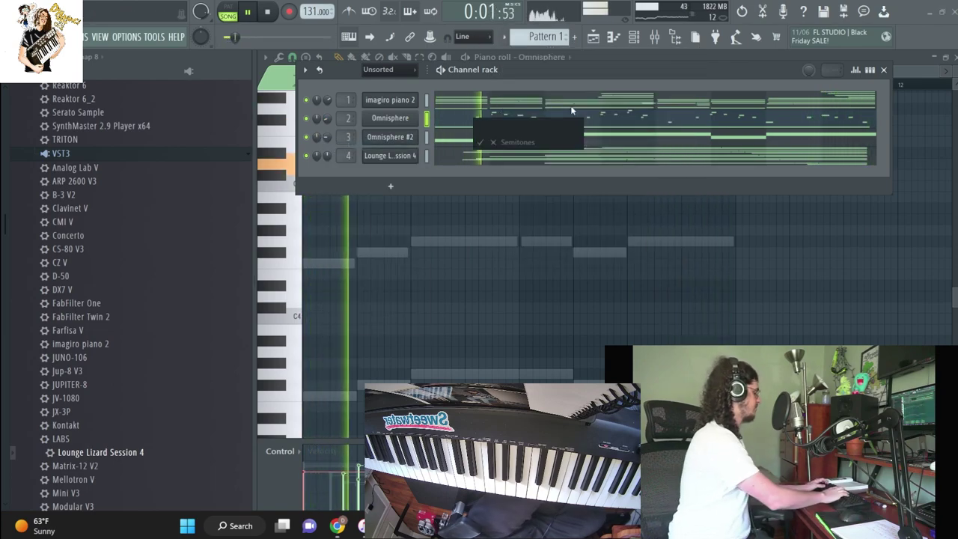
key("Return")
Find the CZ V synth among the installed VST3 generators and add it as a new channel
scroll(39, 159, "up", 10)
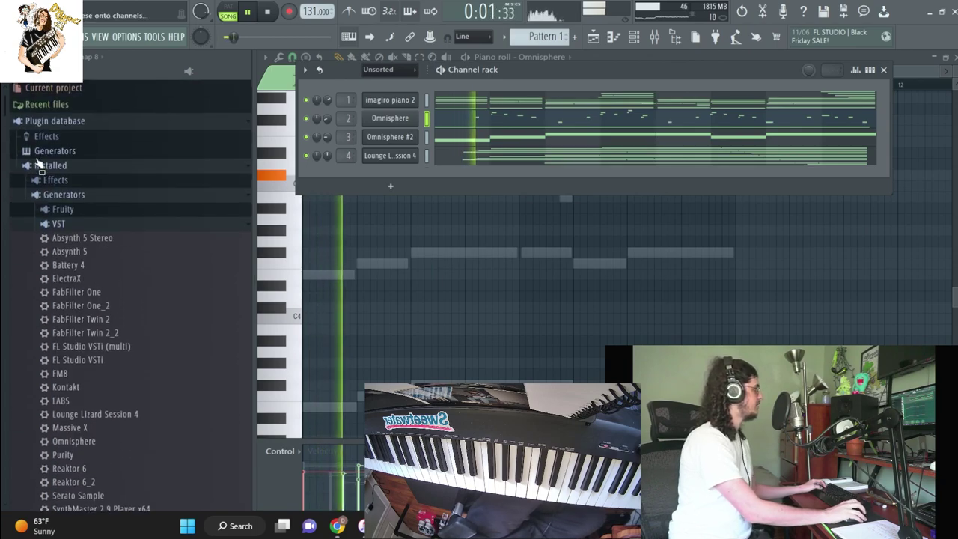
scroll(105, 221, "down", 2)
scroll(104, 221, "down", 4)
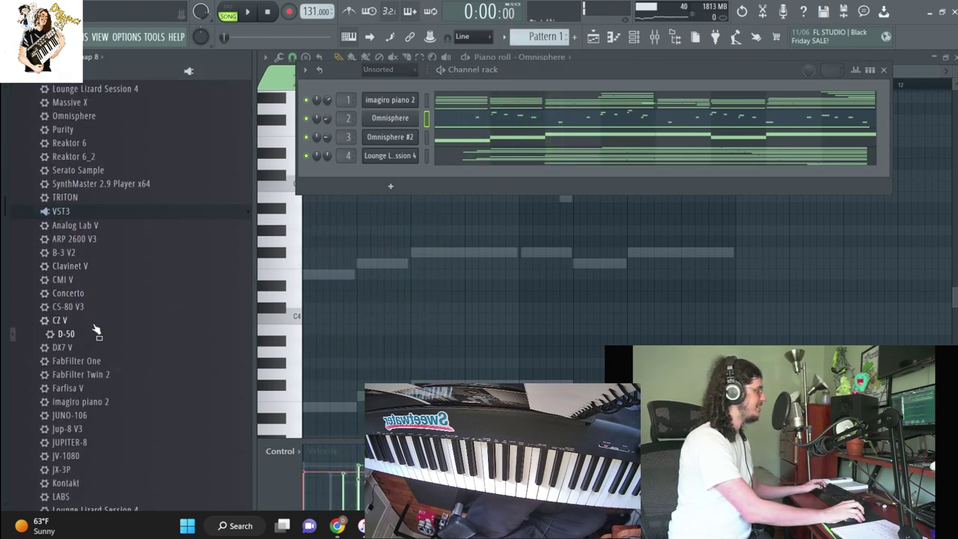
left_click_drag(404, 171, 403, 171)
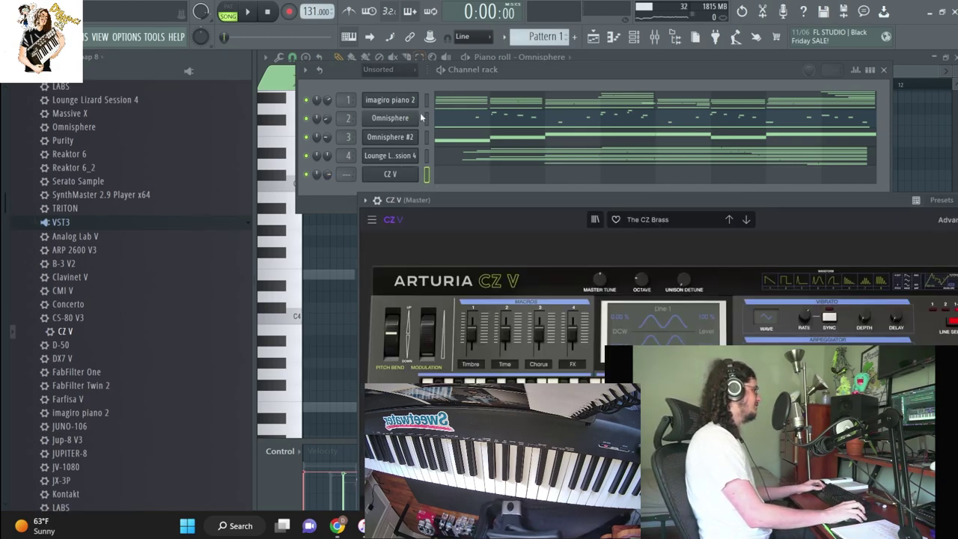
Paste the piano chord notes into the CZ V channel, route it to mixer track 5 and play the song
left_click(426, 174)
key("ctrl+v")
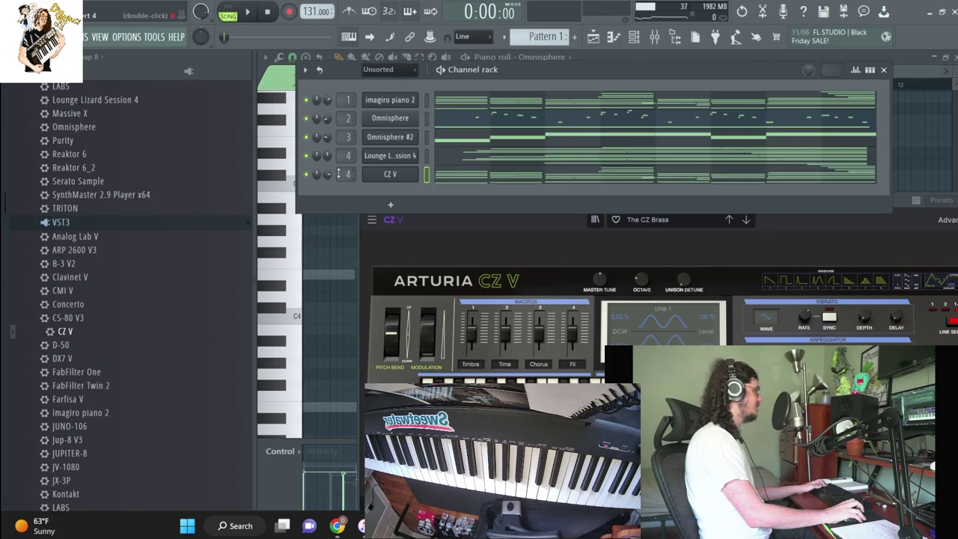
key("space")
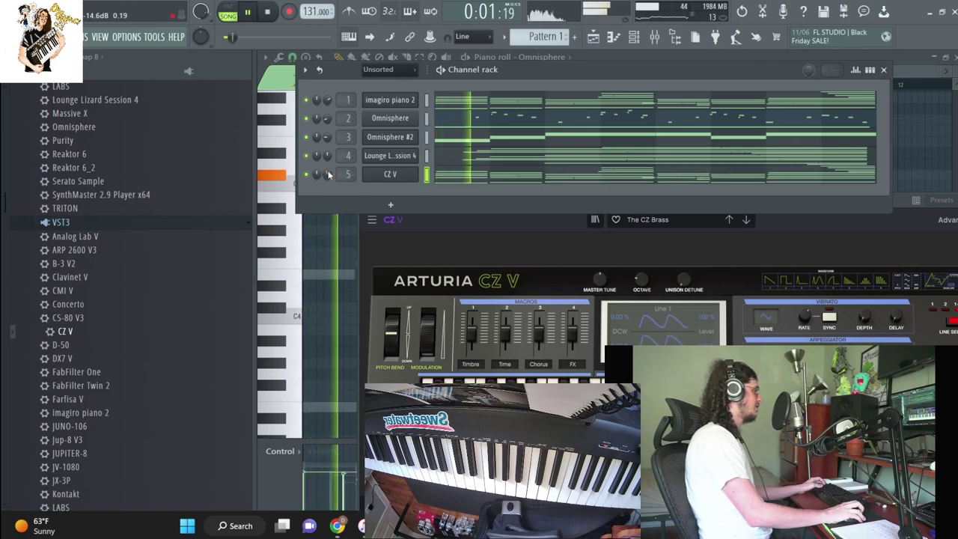
Extend the CZ V chord notes to the bar lines in the piano roll, and return to the channel rack
left_click(550, 178)
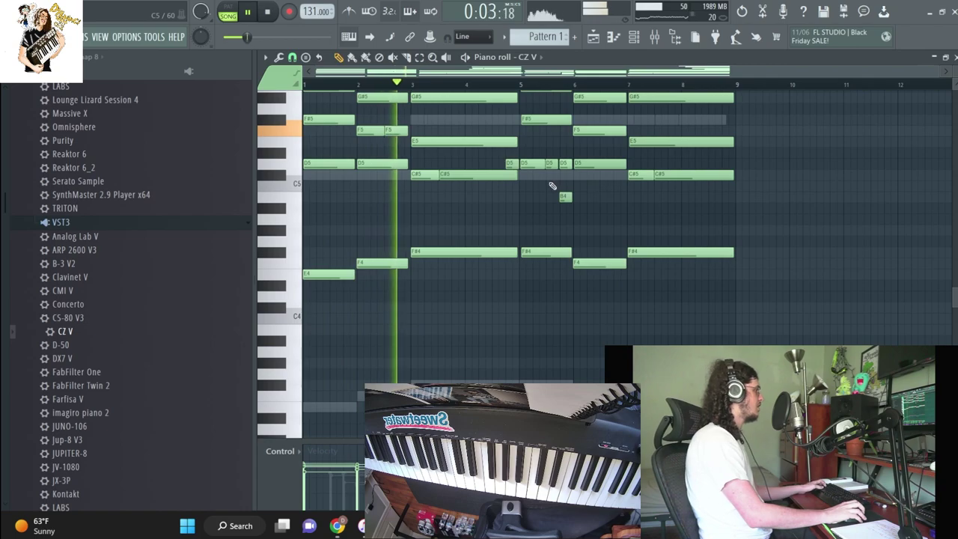
scroll(576, 161, "up", 4)
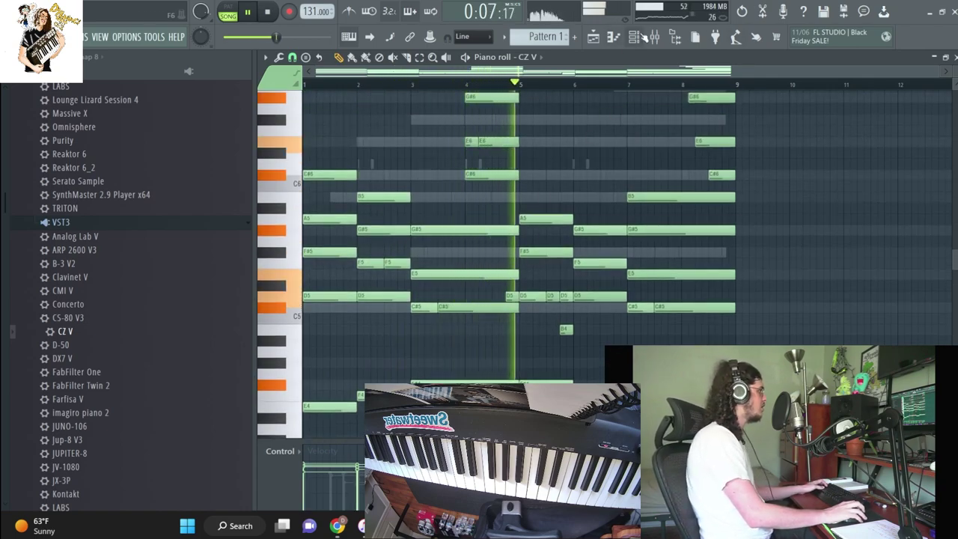
left_click(642, 37)
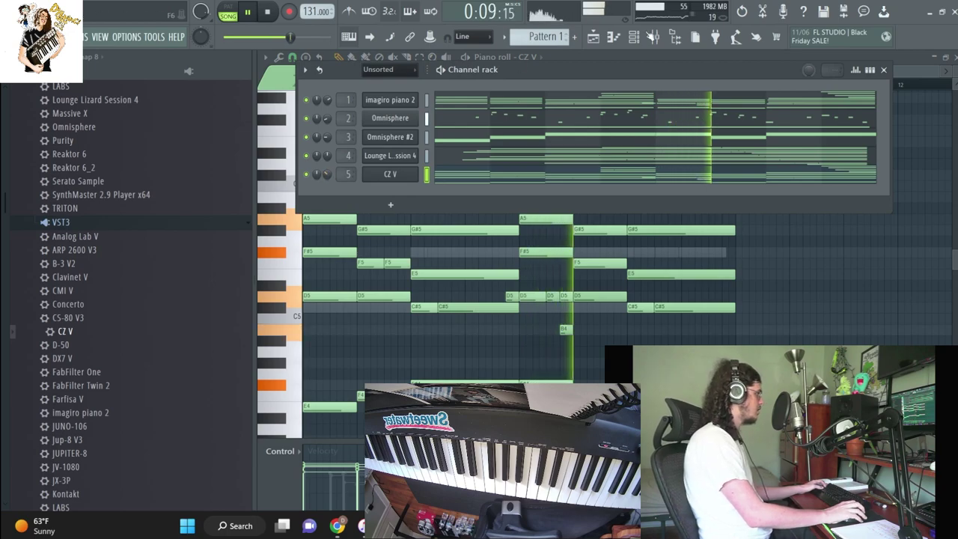
Load Fruity Parametric EQ 2 into slot 2 of the CZ V channel's mixer insert 5
left_click(652, 36)
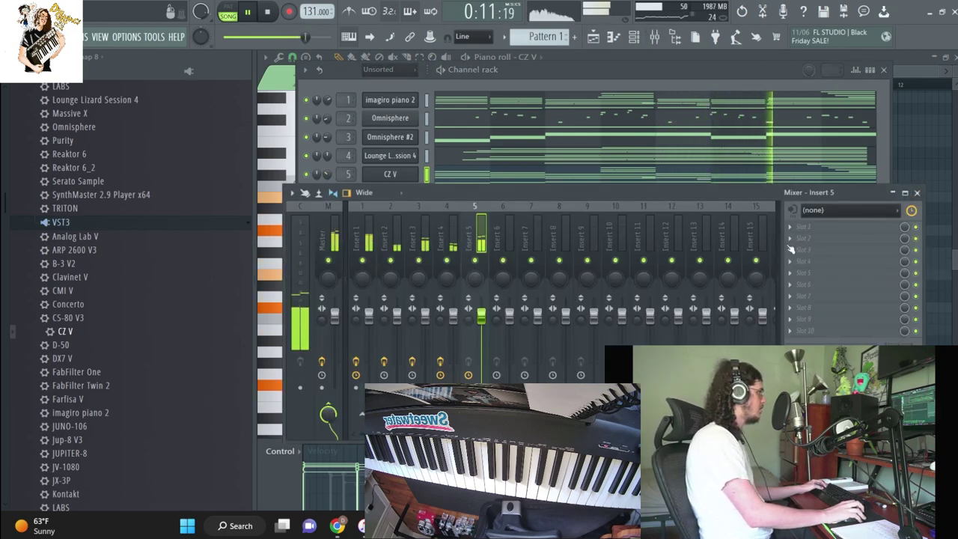
left_click(853, 238)
left_click(393, 233)
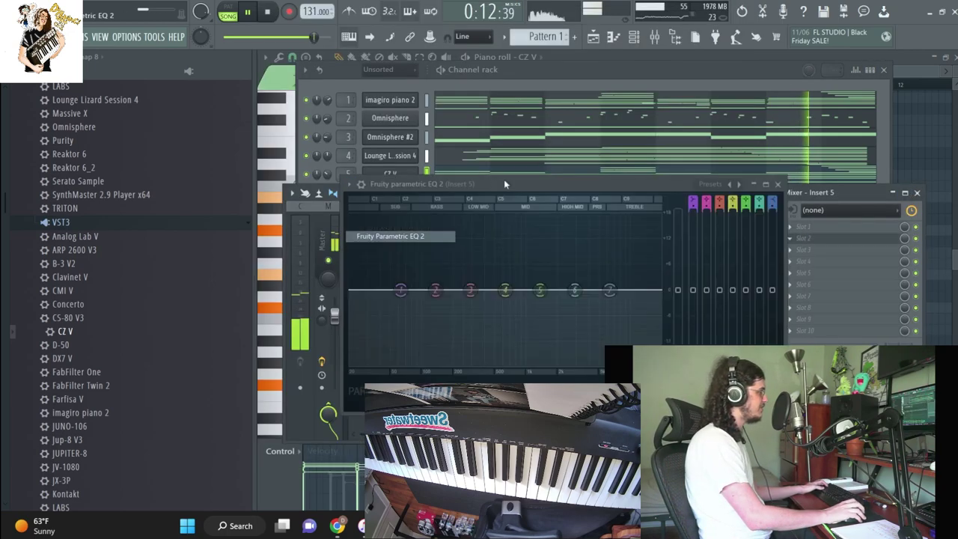
Apply the 30Hz - 18kHz cut preset to the EQ on insert 5 and raise its low-cut frequency
left_click(714, 184)
left_click(770, 238)
left_click_drag(356, 290, 447, 290)
Mute the Omnisphere #2 channel and restart the song from the beginning
left_click(513, 68)
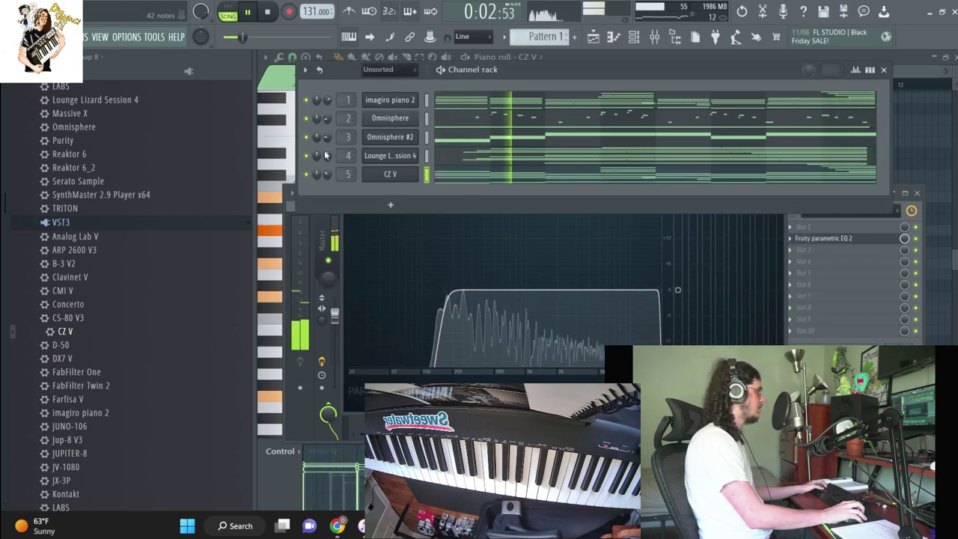
key("space")
key("space")
Lower the band 7 low-pass frequency of the insert 5 EQ and turn down the CZ V channel volume
left_click(699, 307)
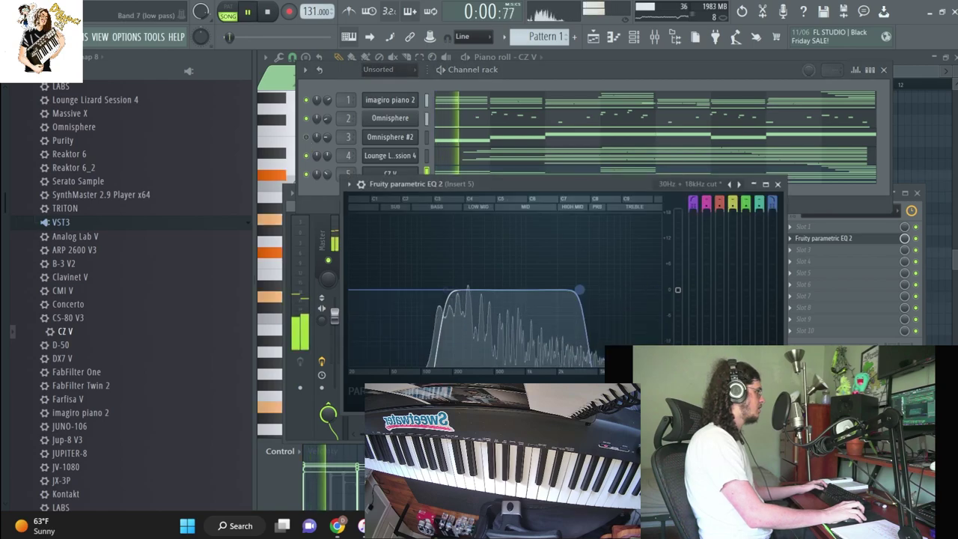
left_click(308, 185)
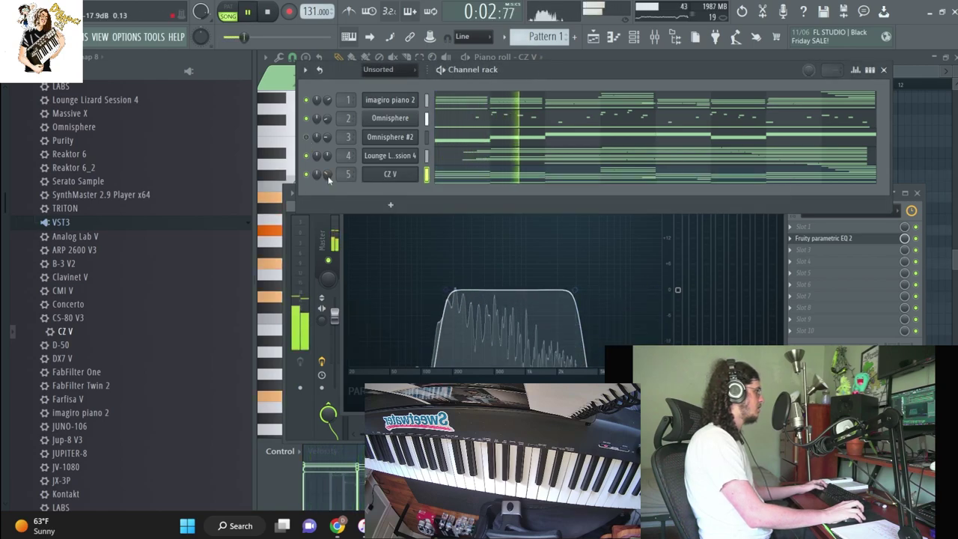
left_click(543, 35)
left_click(553, 115)
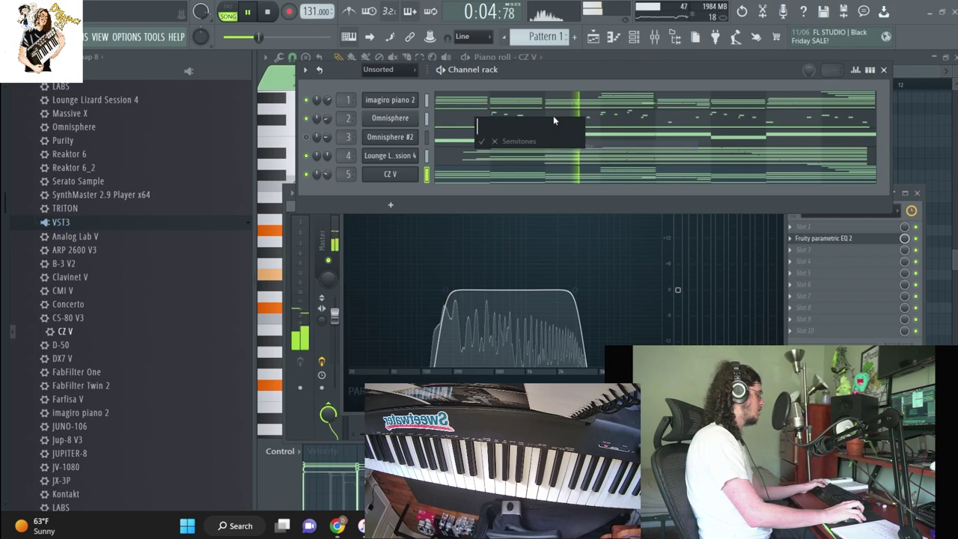
key("Escape")
key("space")
key("space")
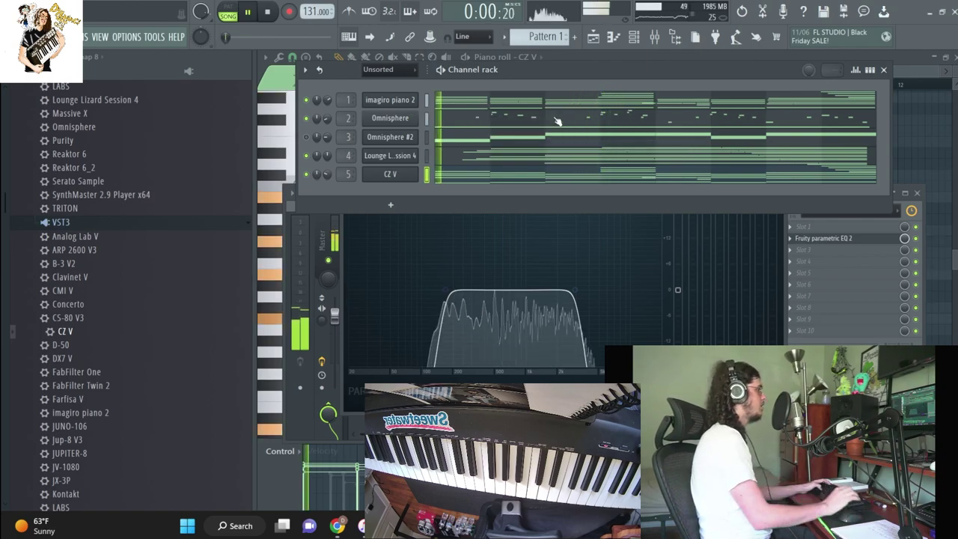
Load ValhallaVintageVerb into slot 4 of insert 5 and set its mix to 16%
left_click(823, 260)
left_click(716, 126)
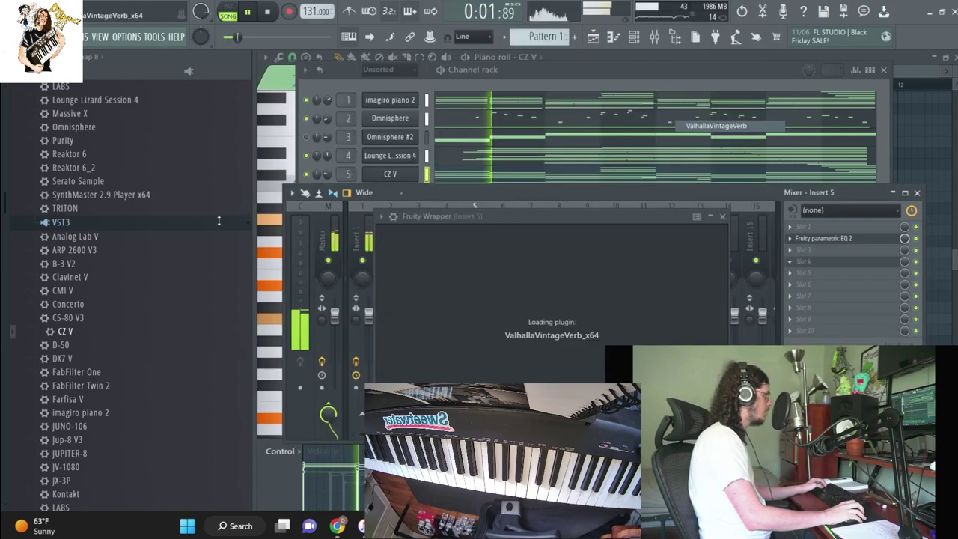
scroll(418, 314, "down", 2)
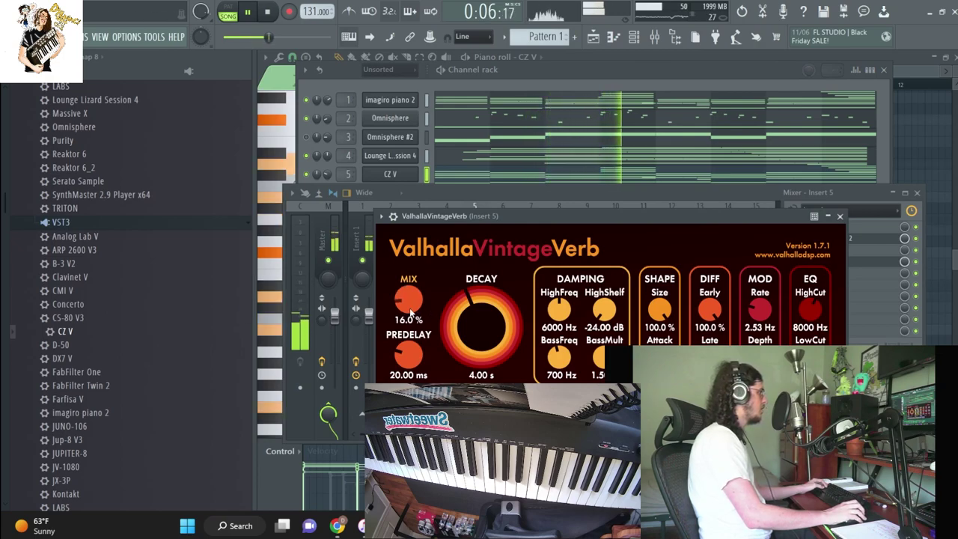
Delete the short melody notes above the long B4 note in the Omnisphere piano roll, and return to the channel rack
left_click(493, 97)
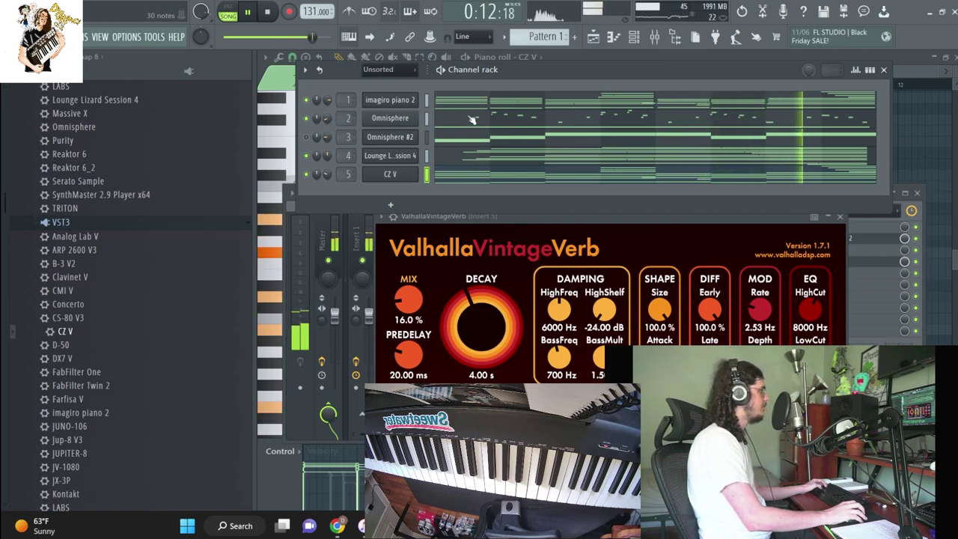
left_click(472, 119)
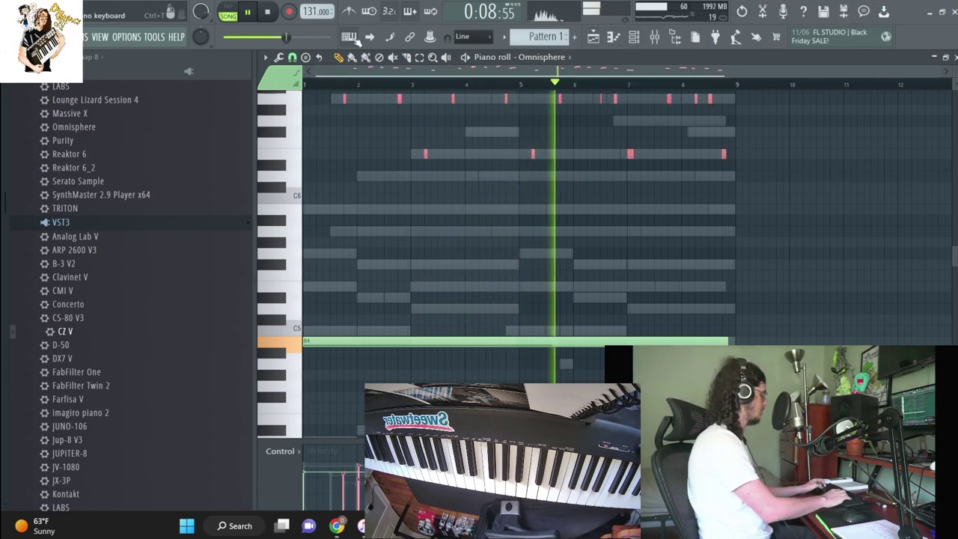
scroll(456, 211, "up", 5)
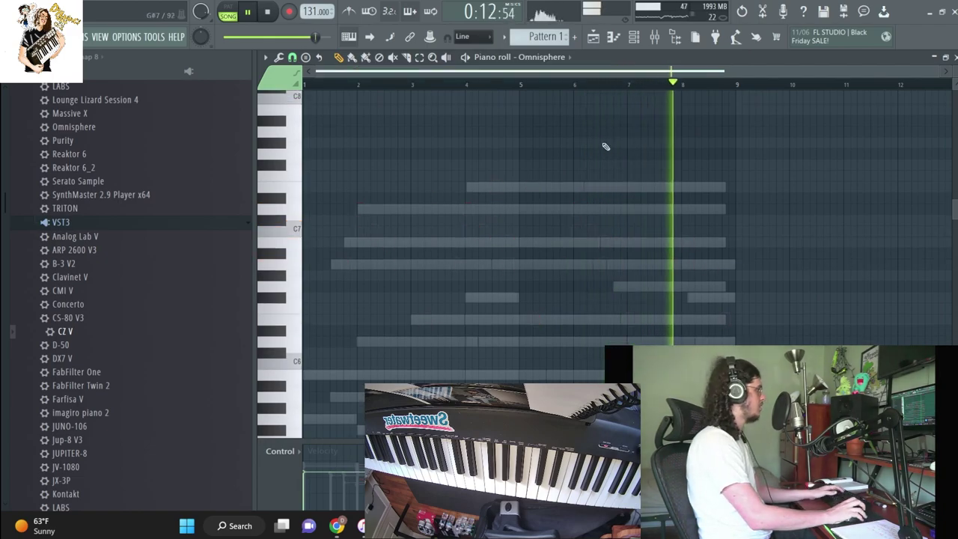
key("space")
key("F6")
Transpose Pattern 1 by +2 semitones and play the result
left_click(544, 36)
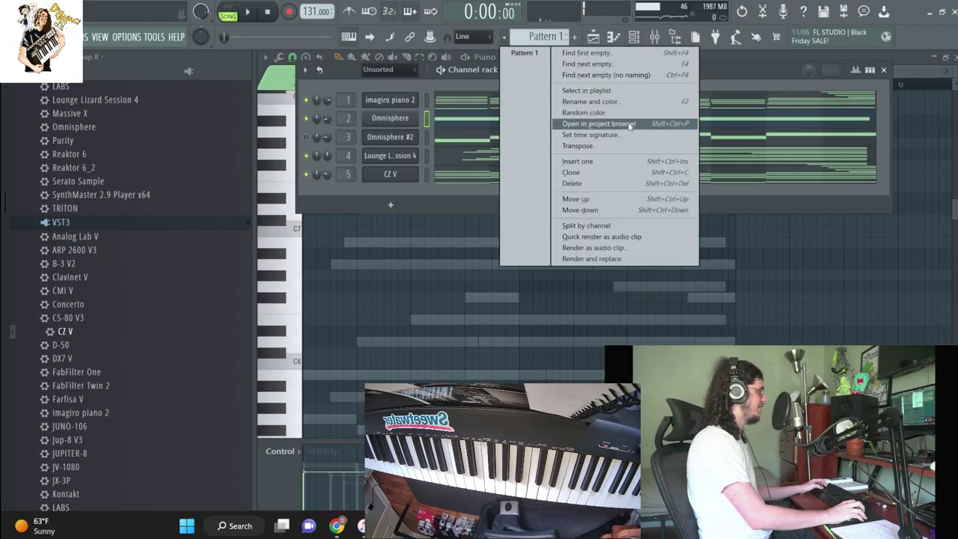
left_click(591, 145)
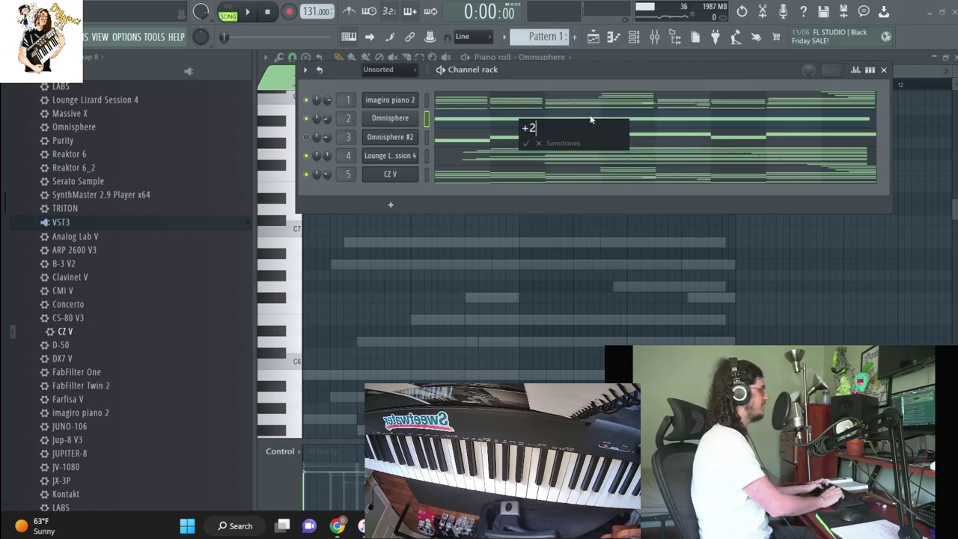
key("Return")
key("space")
Browse the Dylvinci Kit Vol. 5 loops and drum folders, and add Having My Way Kick as a new channel
right_click(4, 58)
left_click(22, 155)
key("space")
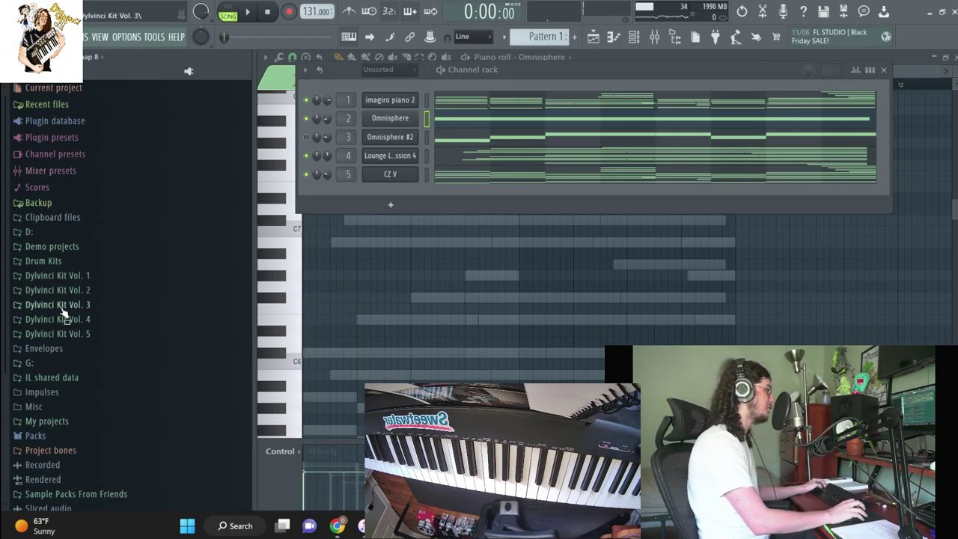
left_click(74, 337)
left_click(75, 348)
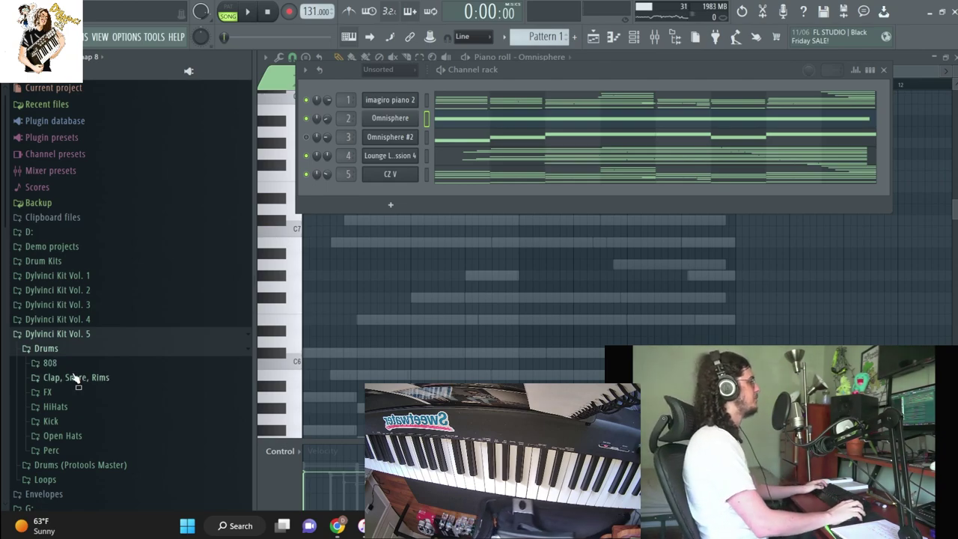
left_click(69, 480)
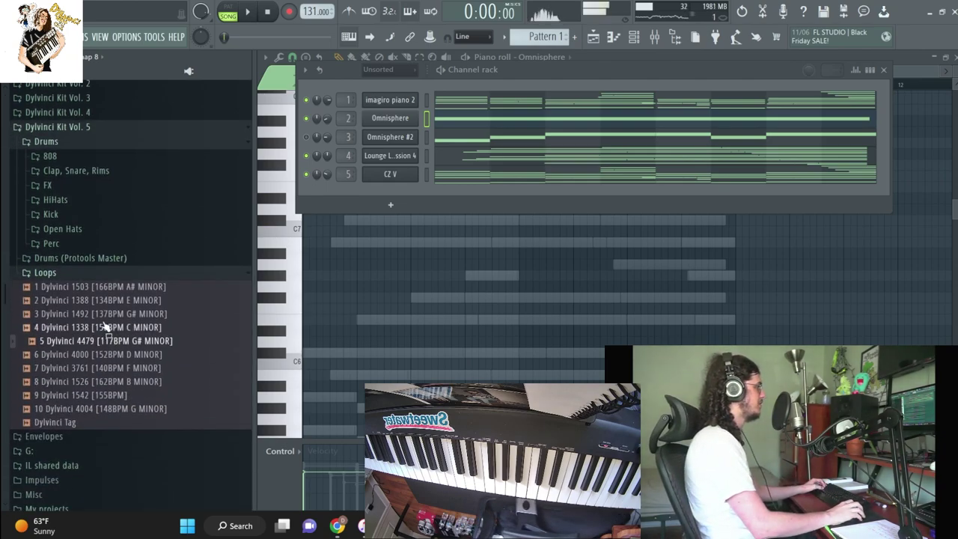
left_click(50, 214)
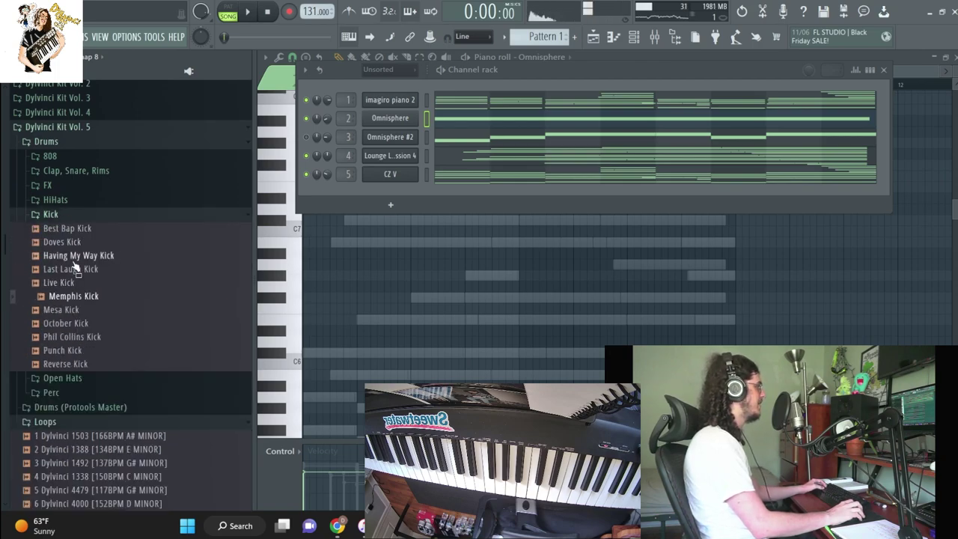
left_click_drag(425, 198, 427, 242)
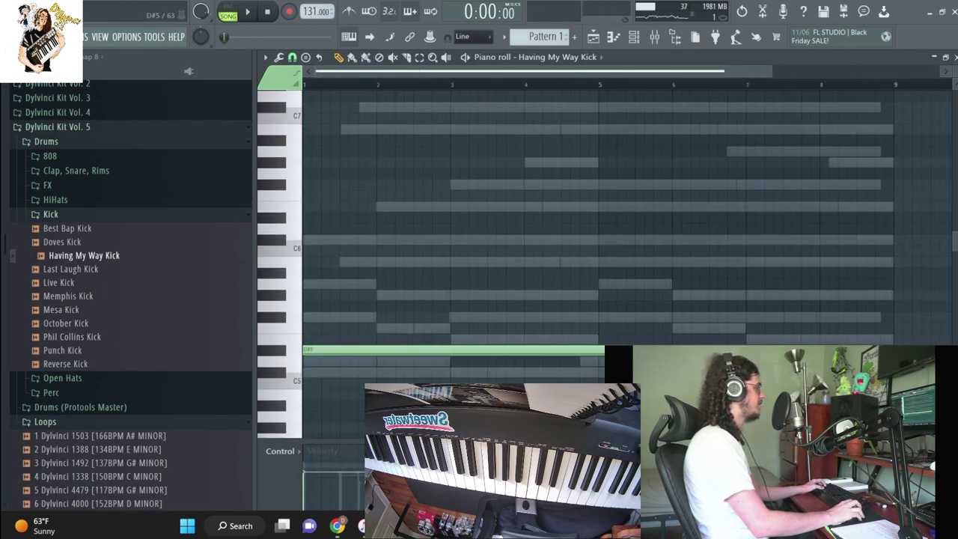
Place three half-bar D#5 kick notes in the first two bars of the piano roll and start playback
left_click_drag(895, 350, 336, 368)
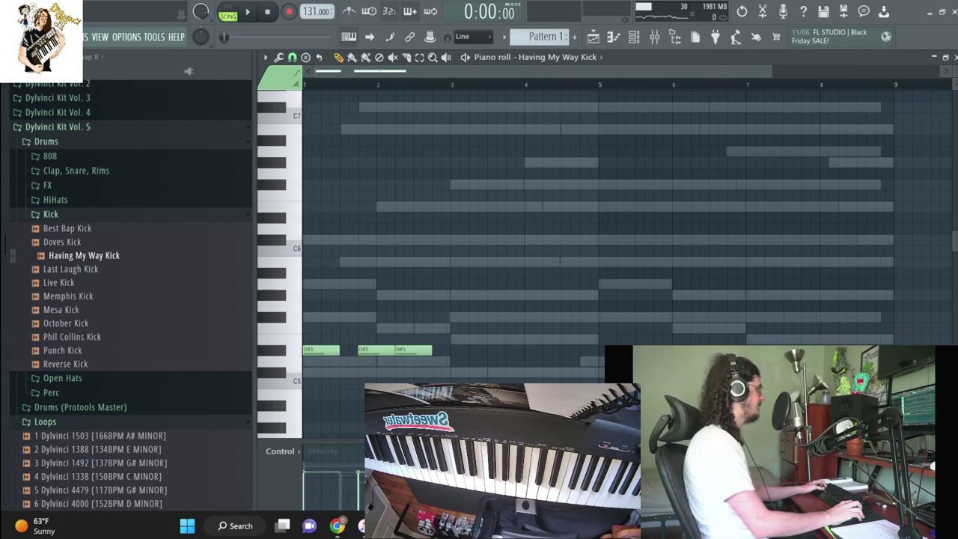
left_click(303, 454)
key("Escape")
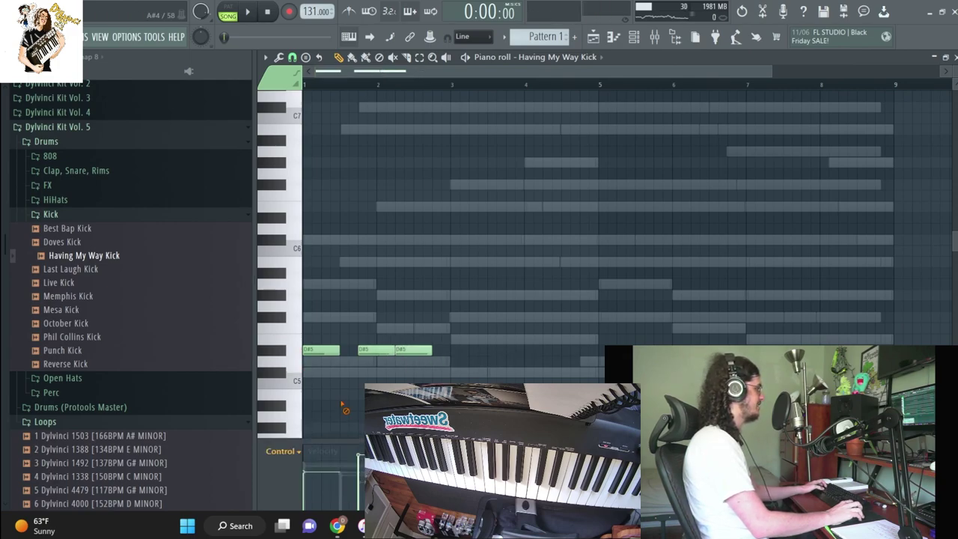
key("space")
left_click(494, 349)
left_click(532, 349)
key("ctrl+z")
key("ctrl+z")
key("ctrl+z")
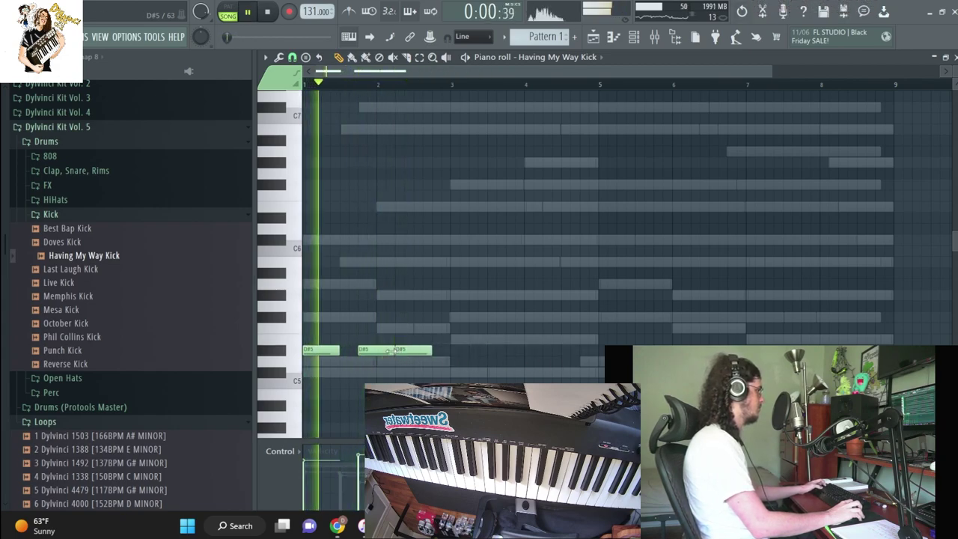
Move the third kick note to the start of bar 2 and repeat the two-bar kick pattern through bar 8
left_click_drag(410, 350, 391, 350)
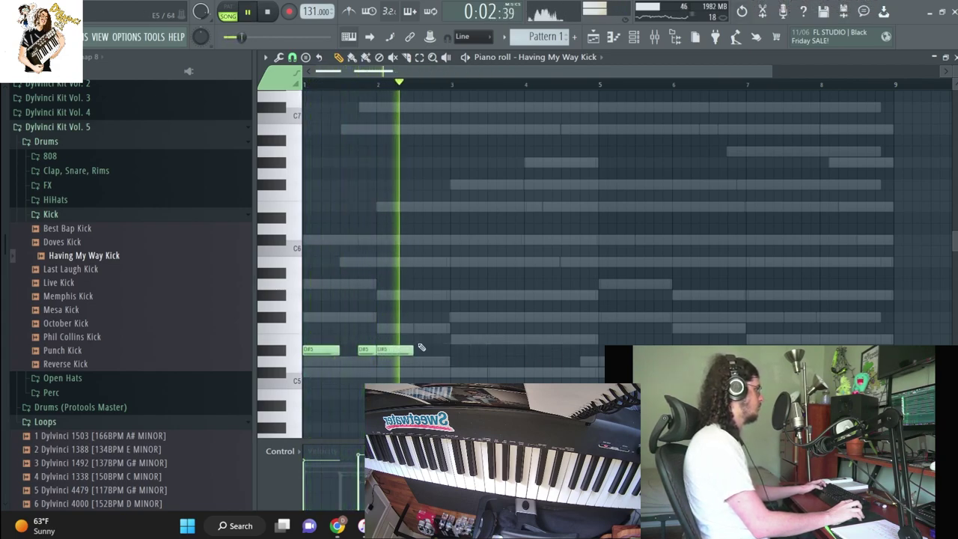
key("ctrl+b")
mouse_move(459, 352)
left_mouse_down()
mouse_move(449, 352)
mouse_move(458, 352)
left_mouse_up()
left_click(498, 337)
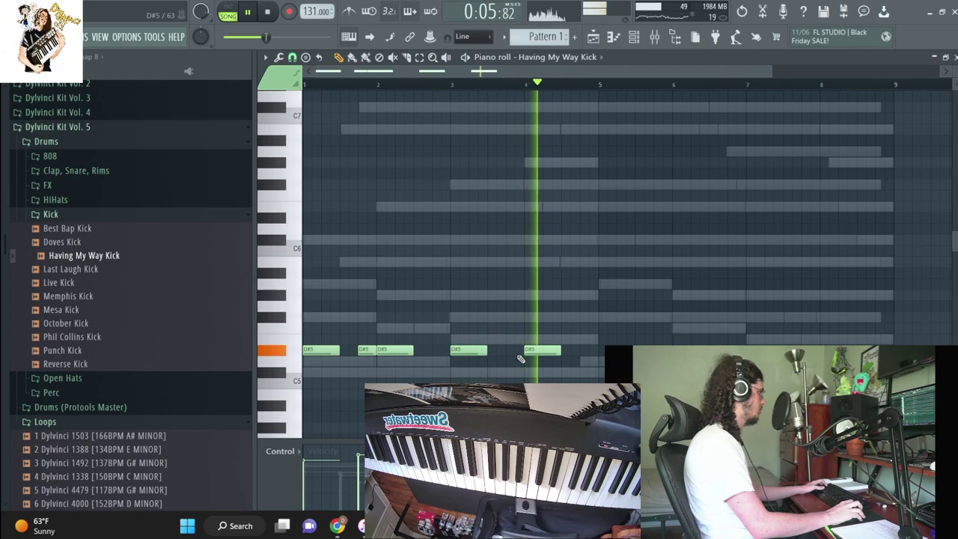
key("ctrl+z")
key("ctrl+b")
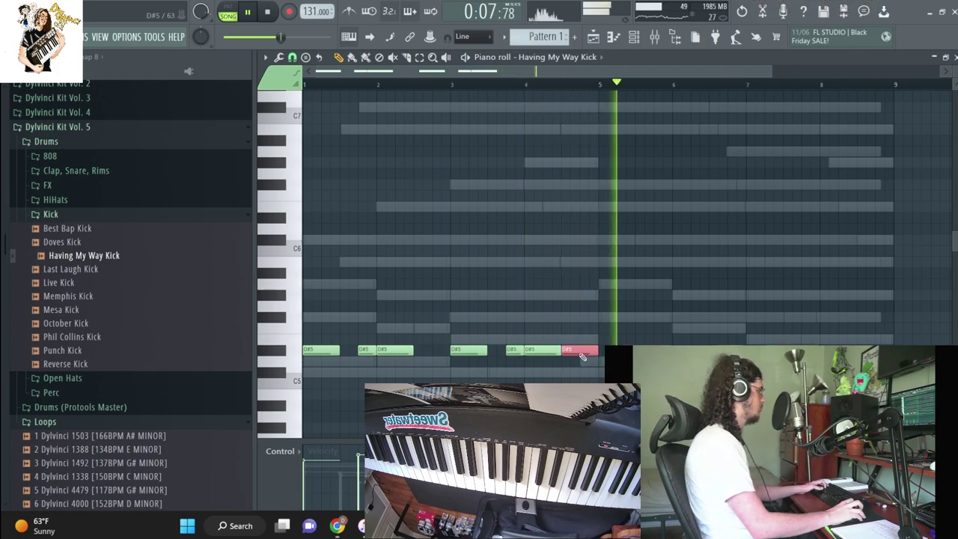
key("F6")
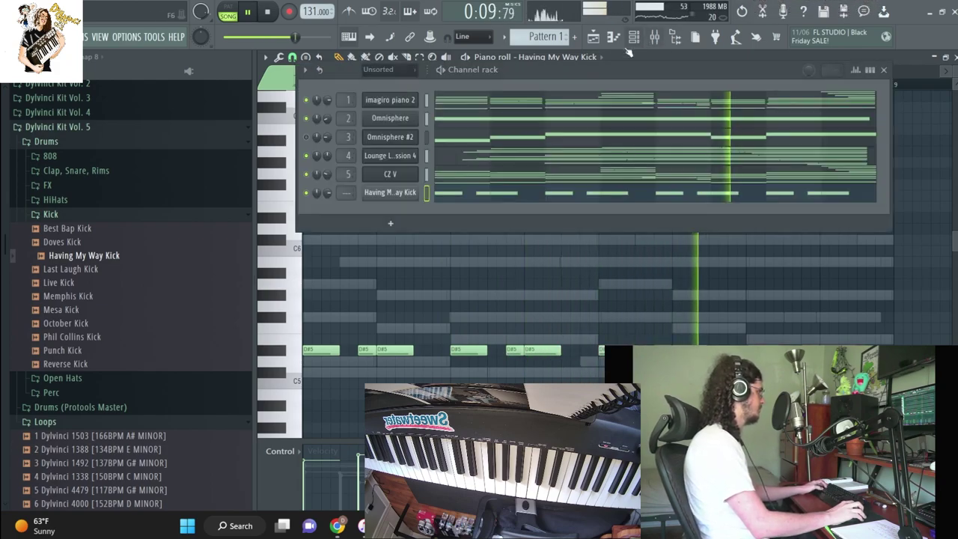
Add Bap Hihat 3 from the HiHats folder as a channel with a hit every 4 steps, and adjust its volume
left_click(54, 200)
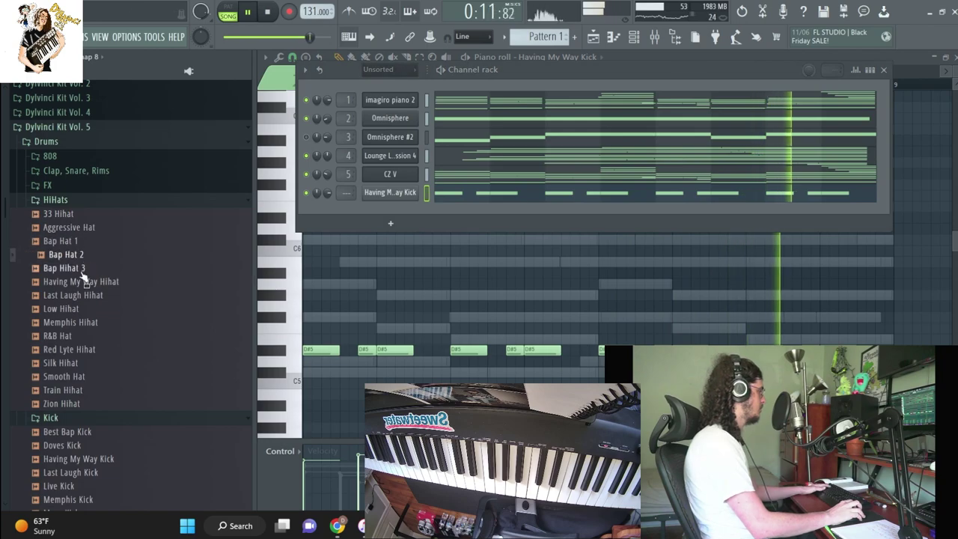
left_click_drag(66, 268, 374, 224)
right_click(390, 211)
left_click(573, 259)
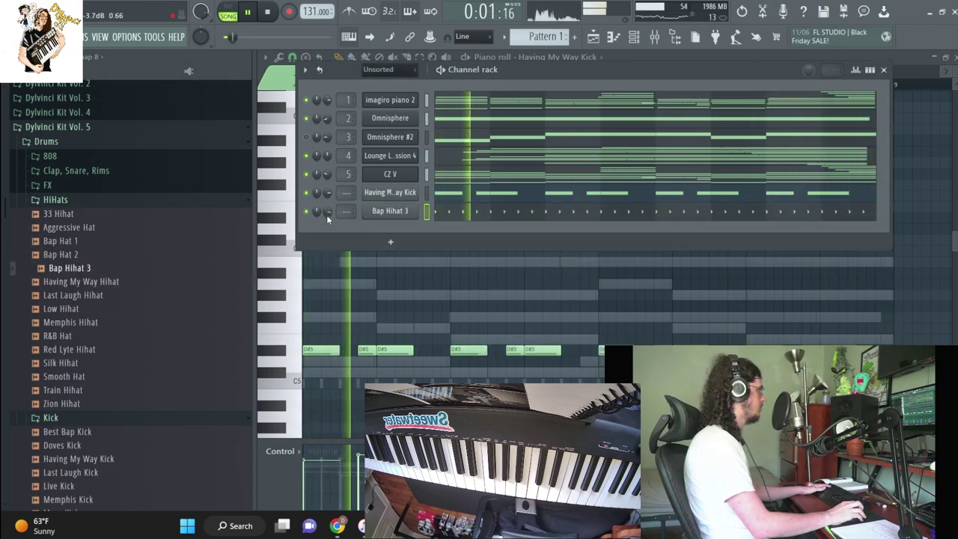
left_click(388, 211)
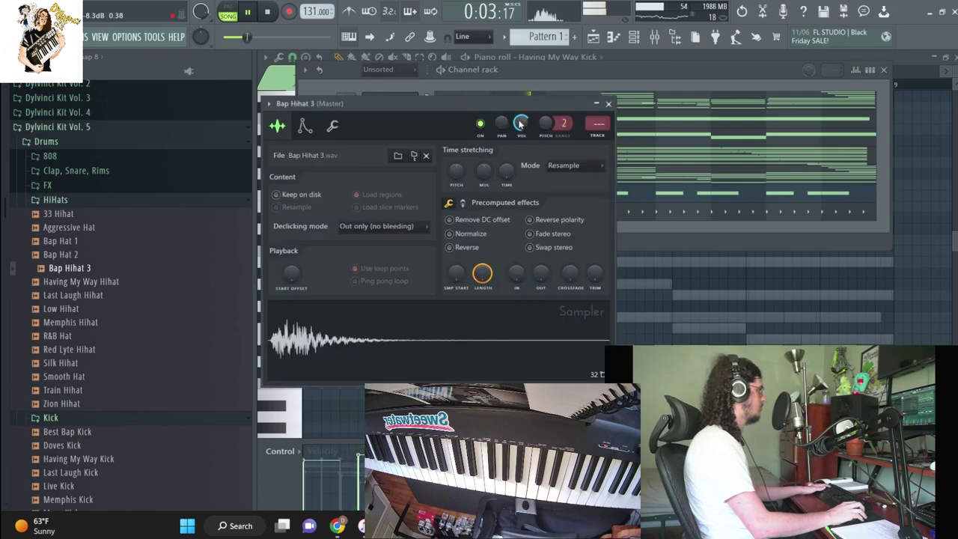
left_click(532, 88)
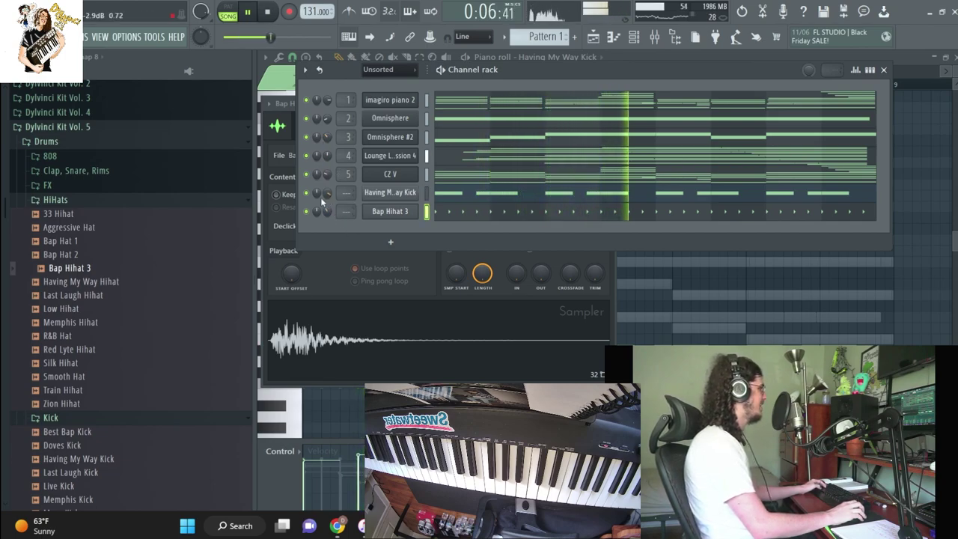
Audition the kit's FX samples and place the Rain sample on Track 3 of the playlist
left_click(47, 184)
left_click(57, 215)
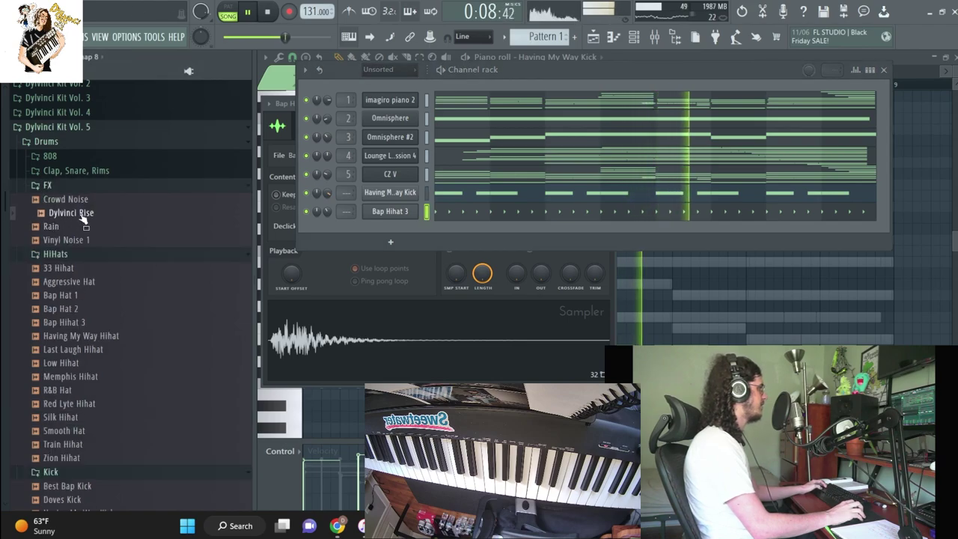
left_click(84, 226)
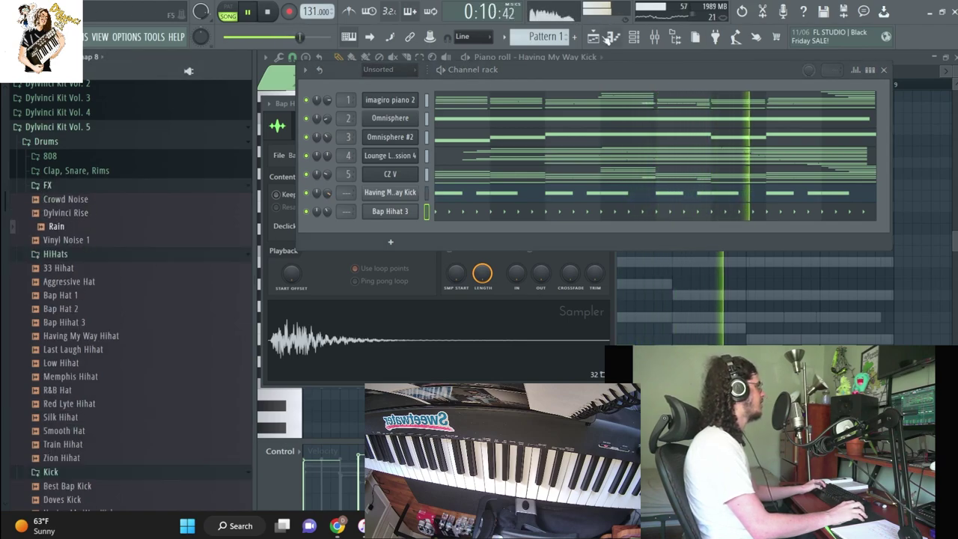
key("F5")
left_click_drag(54, 238, 573, 183)
Lower the Rain channel's volume and trim its playlist clip to end at bar 9, then replay the song
left_click(635, 37)
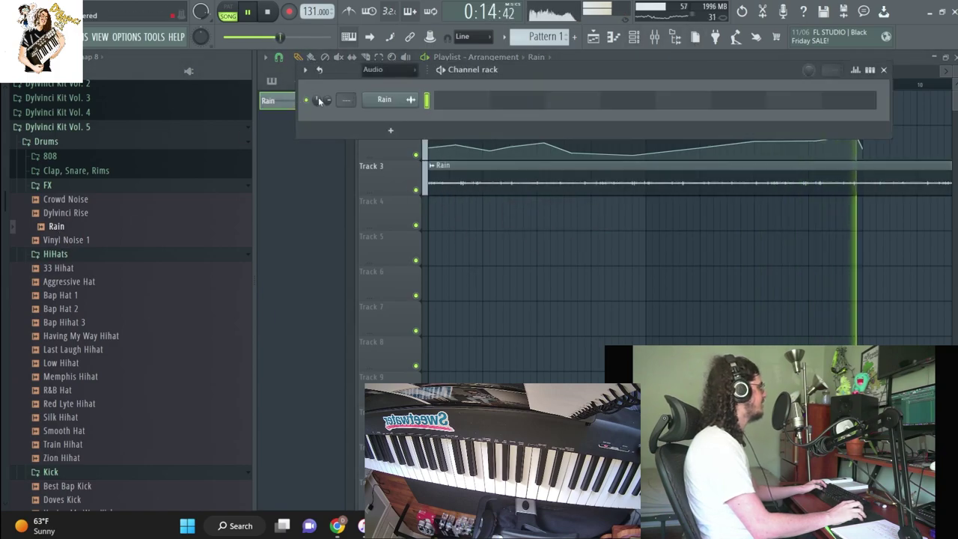
left_click(384, 99)
key("space")
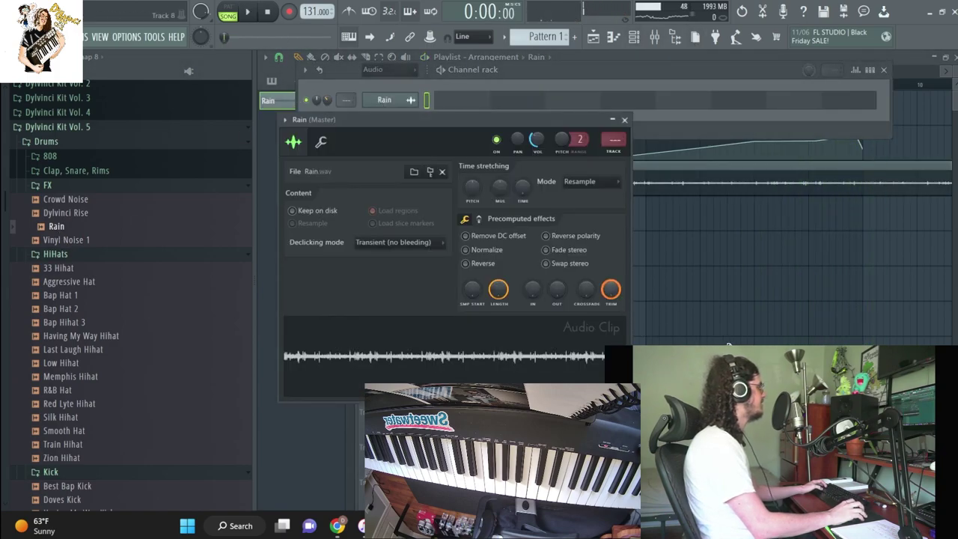
left_click(299, 78)
key("space")
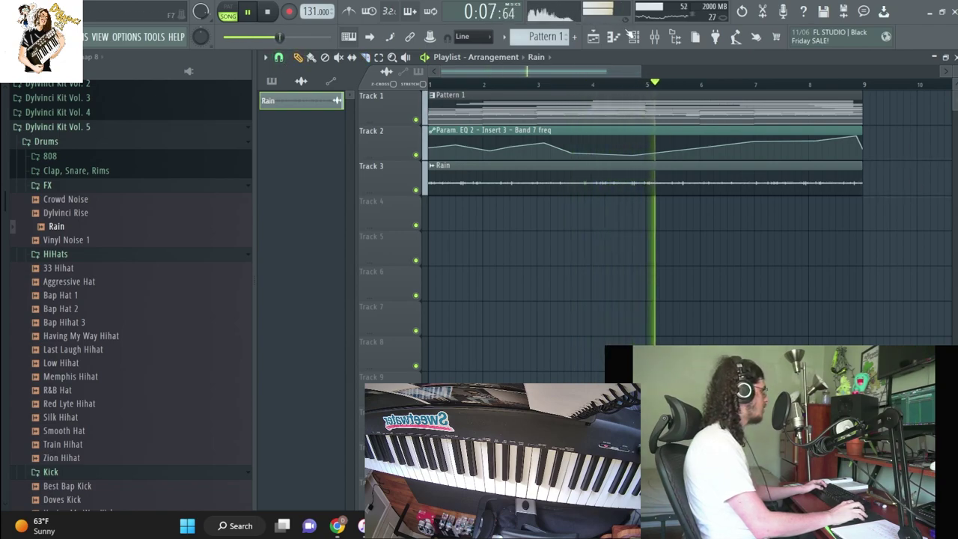
Switch the channel rack from audio clips back to the instrument channels and open the imagiro piano 2 piano roll
key("F6")
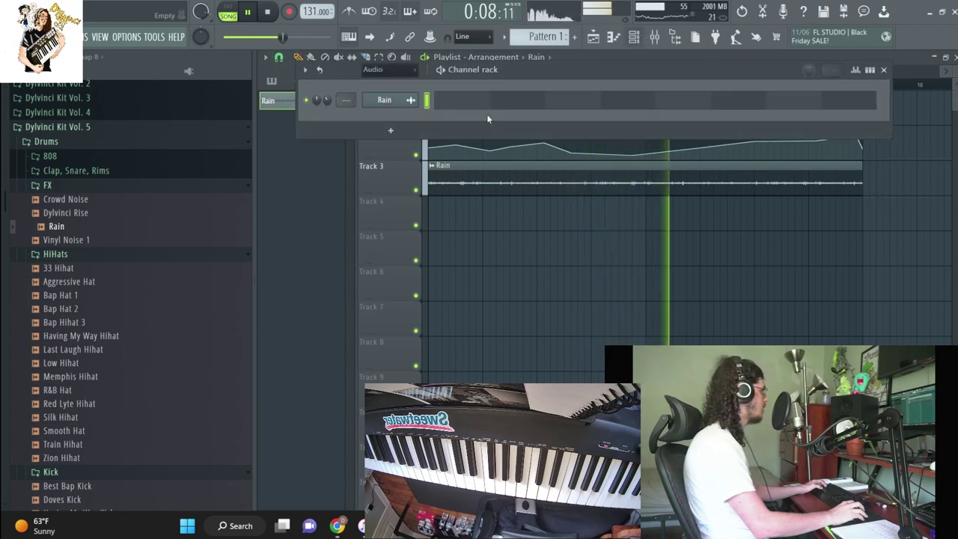
left_click(396, 73)
left_click(393, 86)
left_click(437, 101)
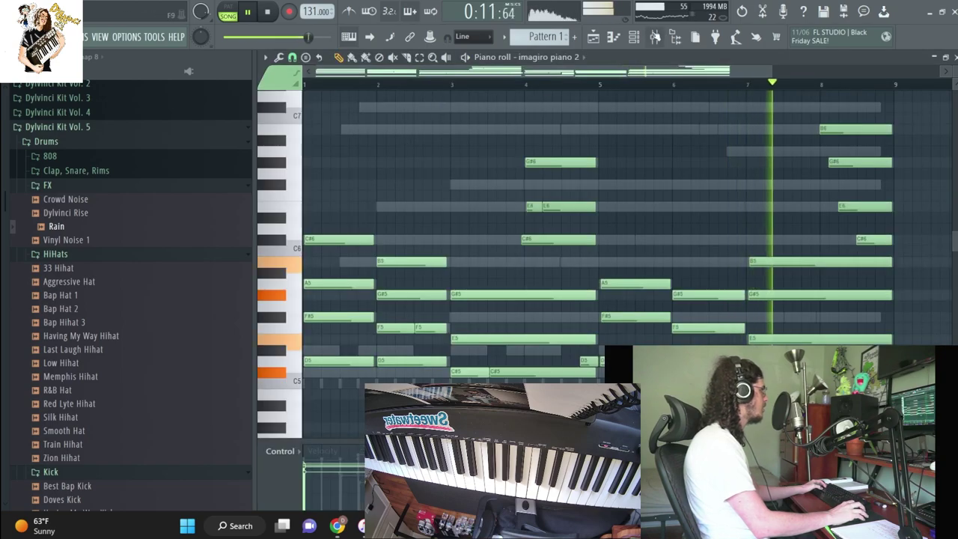
Transpose all of Pattern 1 up 3 semitones
left_click(655, 36)
left_click(636, 38)
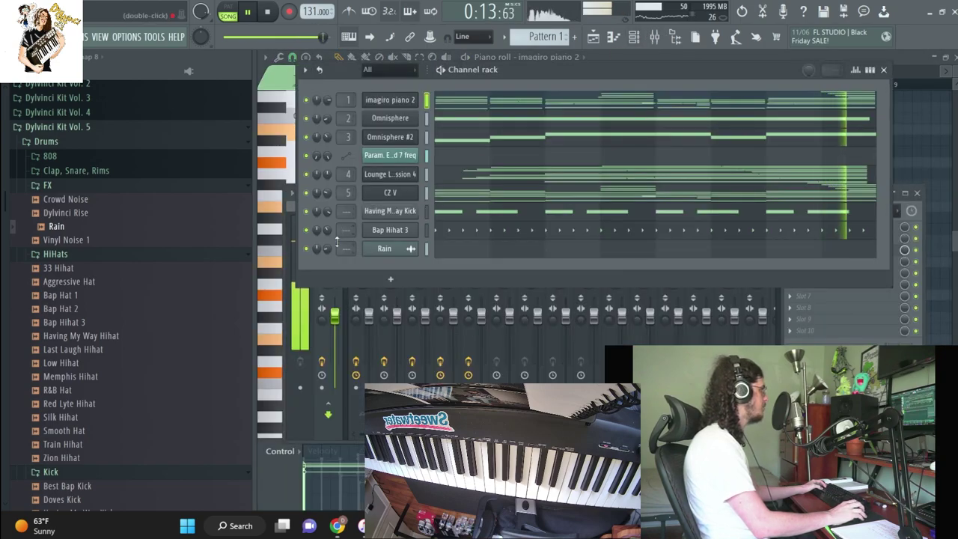
left_click(524, 36)
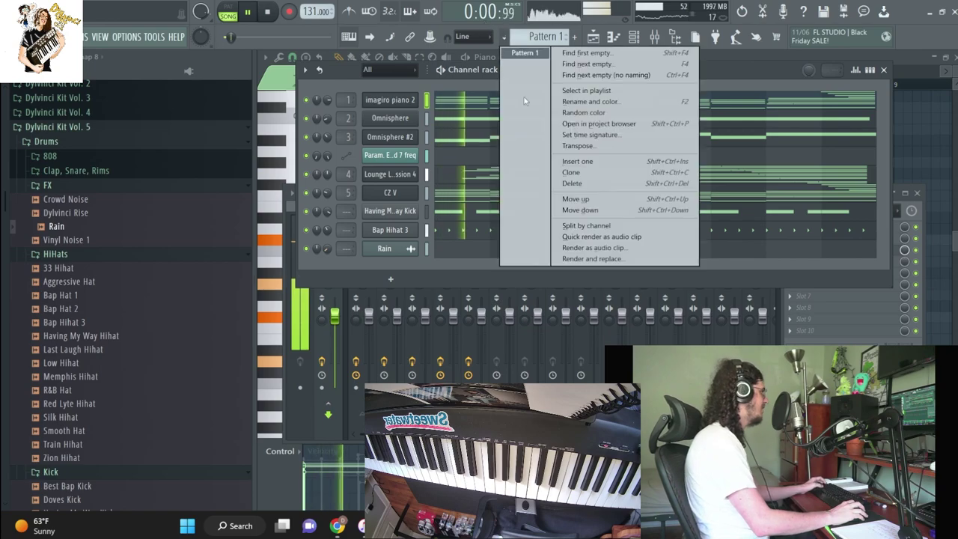
left_click(563, 146)
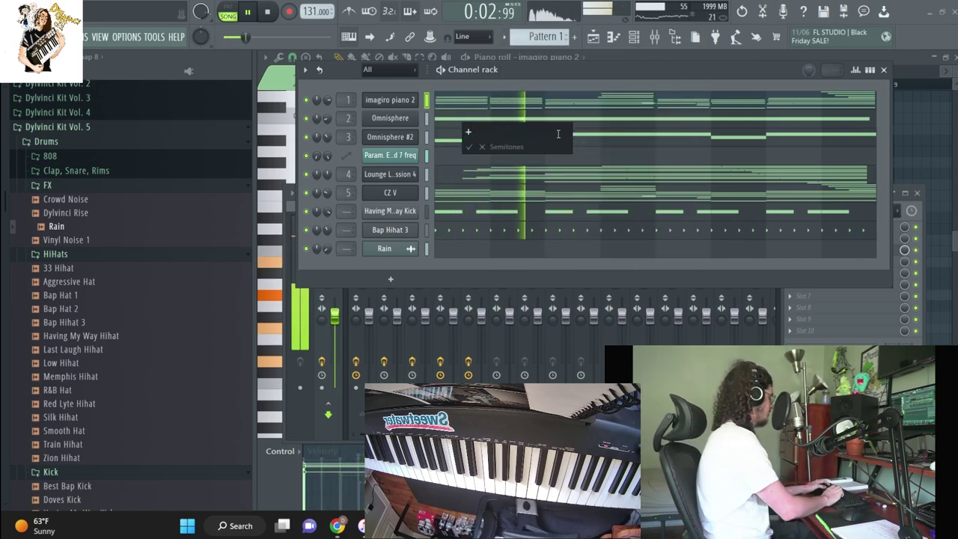
key("Escape")
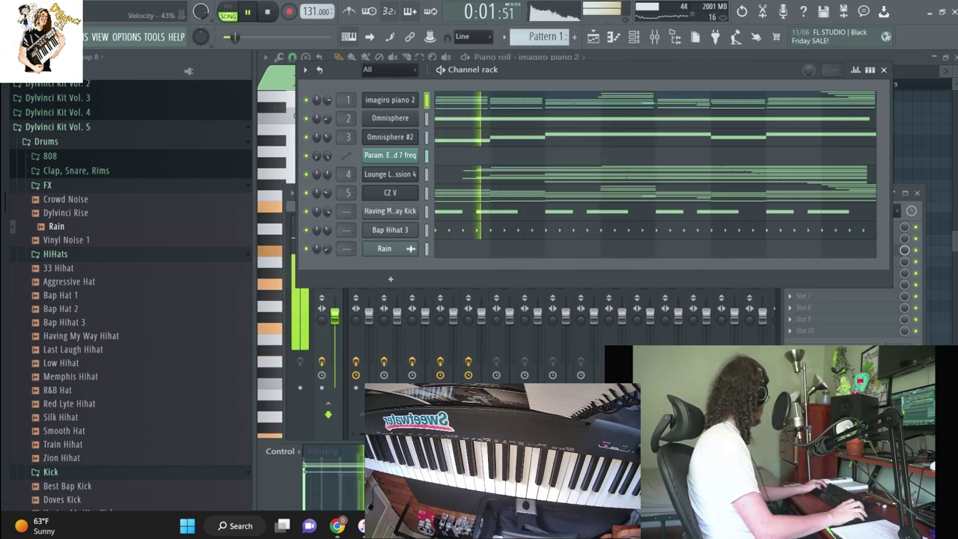
Move all the Having My Way Kick notes down one octave to F#4 and return to the channel rack
left_click(503, 211)
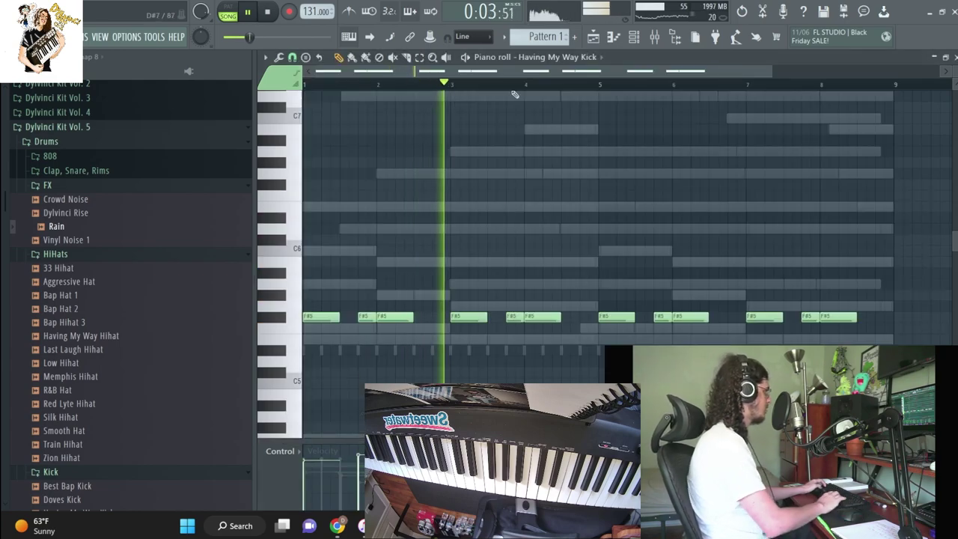
key("ctrl+z")
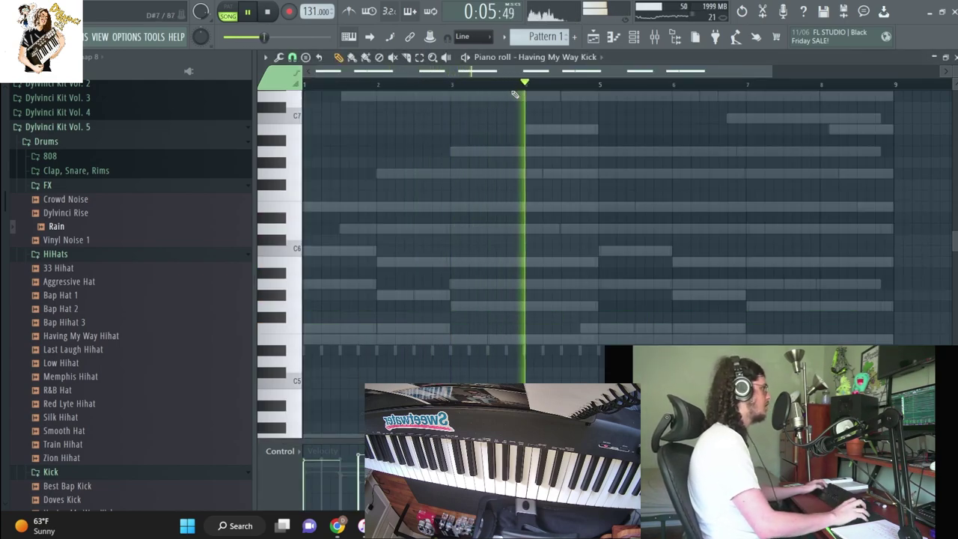
key("F6")
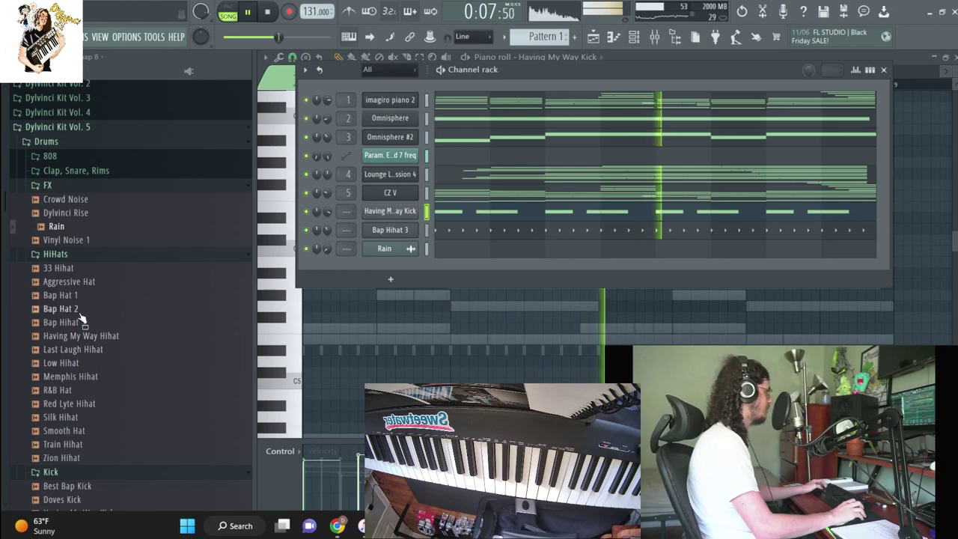
Collapse the kit's FX and HiHats sample folders and expand the Clap, Snare, Rims folder
scroll(217, 247, "down", 4)
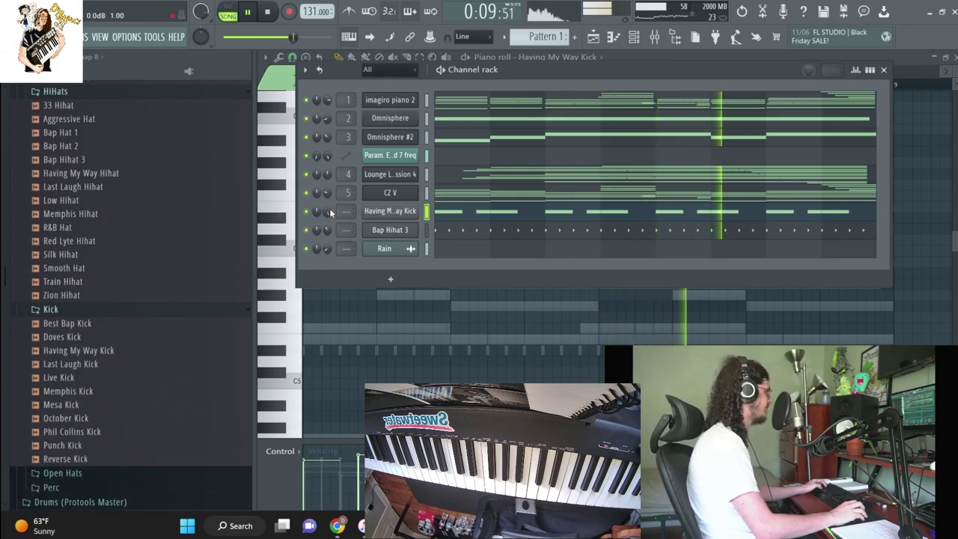
scroll(86, 284, "down", 6)
scroll(75, 250, "up", 8)
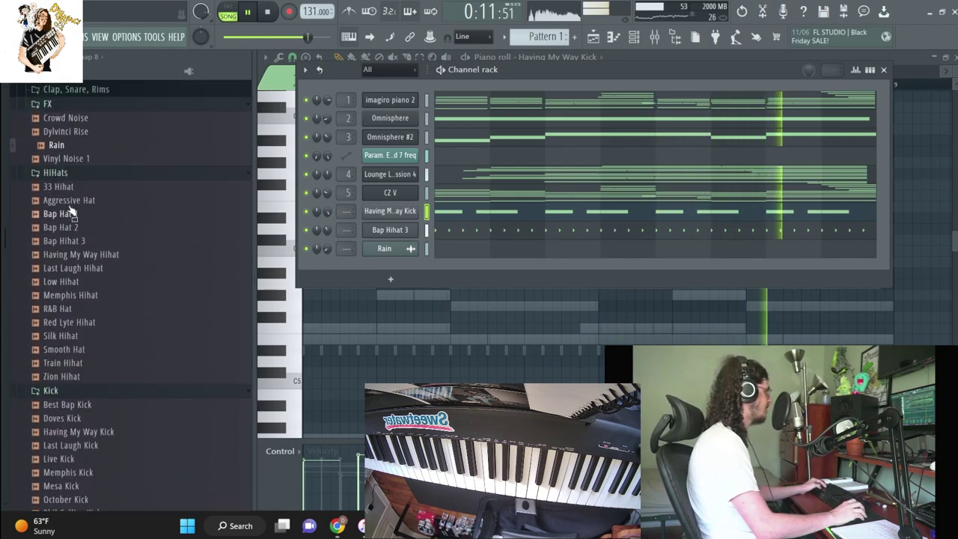
left_click(90, 104)
left_click(89, 119)
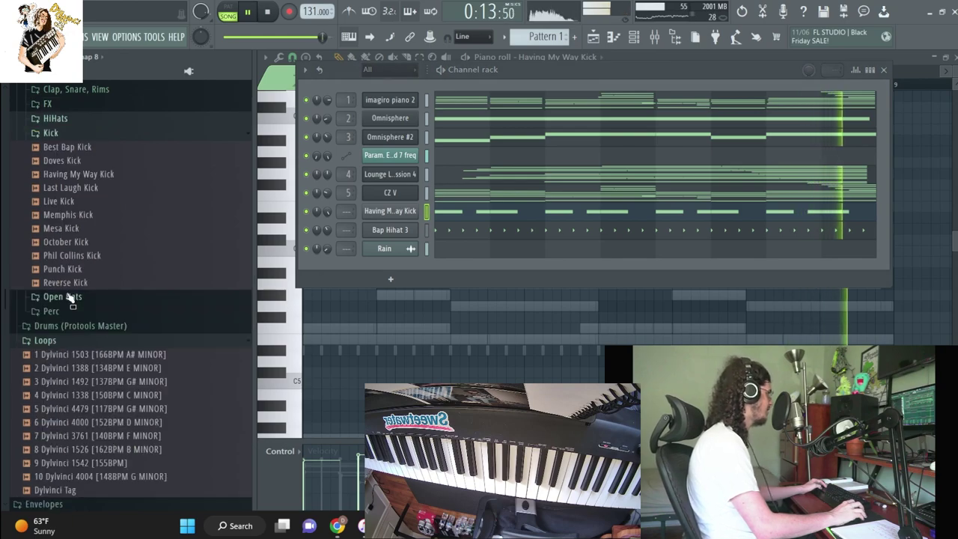
scroll(74, 247, "up", 2)
left_click(71, 161)
scroll(75, 224, "down", 1)
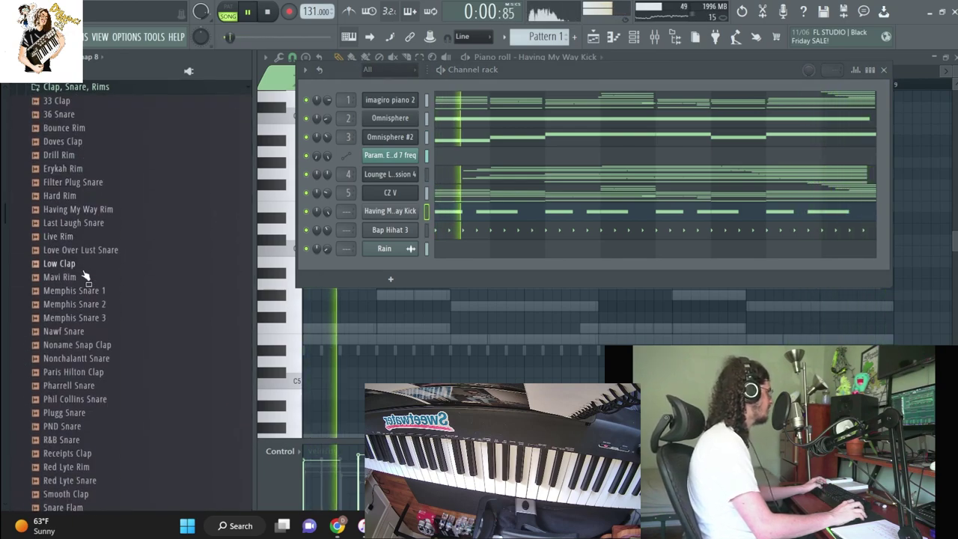
Audition rim and clap samples and add Mavi Rim as a new channel
left_click(75, 209)
left_click(60, 236)
left_click(78, 372)
left_click_drag(54, 277, 393, 266)
left_click(63, 169)
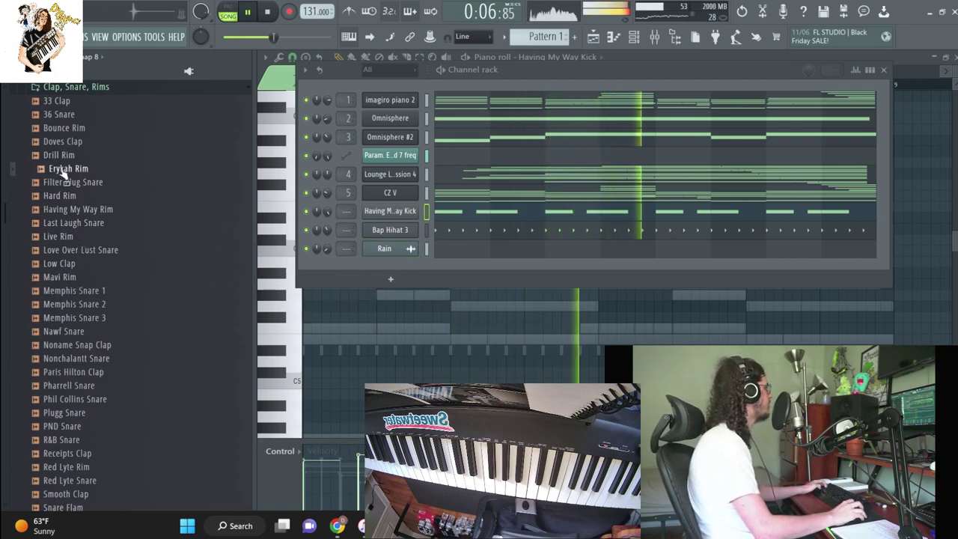
left_click_drag(491, 264, 383, 249)
left_click(419, 228)
key("space")
left_click(396, 228)
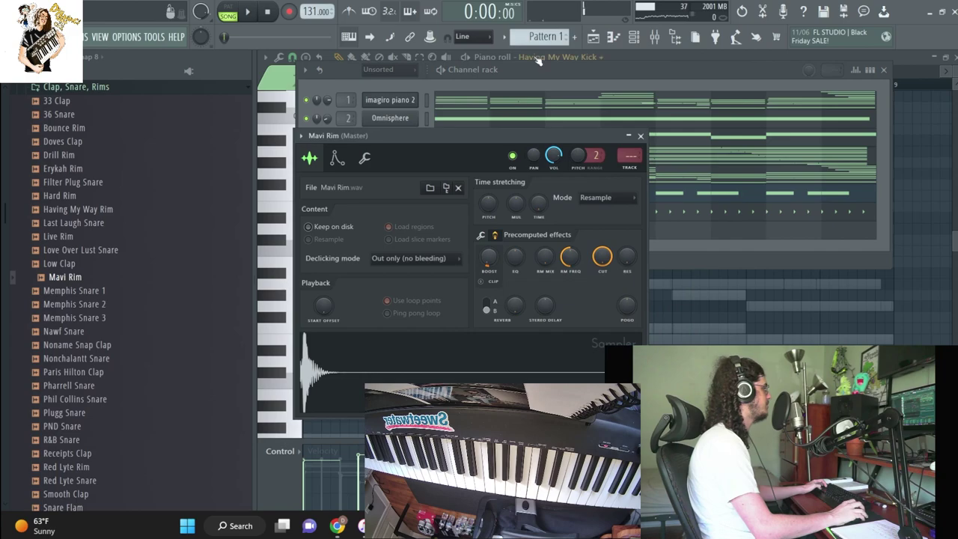
Place a C5 Mavi Rim note on the third beat of each of the eight bars, then replay the song
left_click(536, 60)
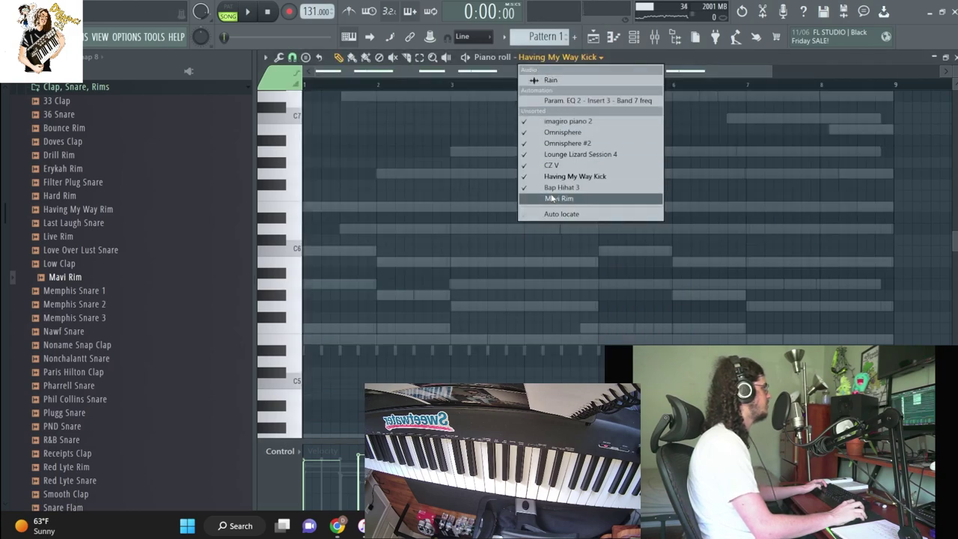
left_click(551, 198)
key("space")
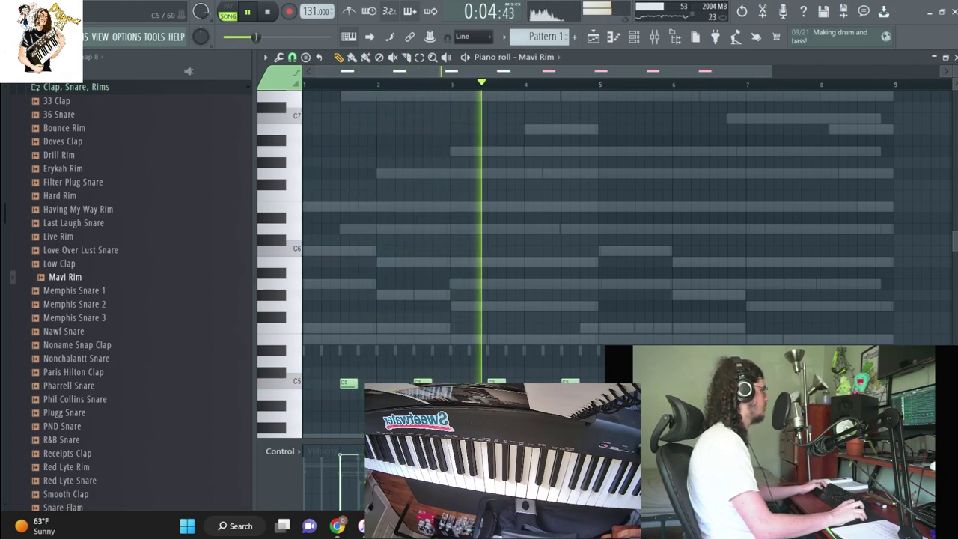
Add an extra F#4 kick note on the second beat of bar 4 in the Having My Way Kick piano roll
left_click(535, 57)
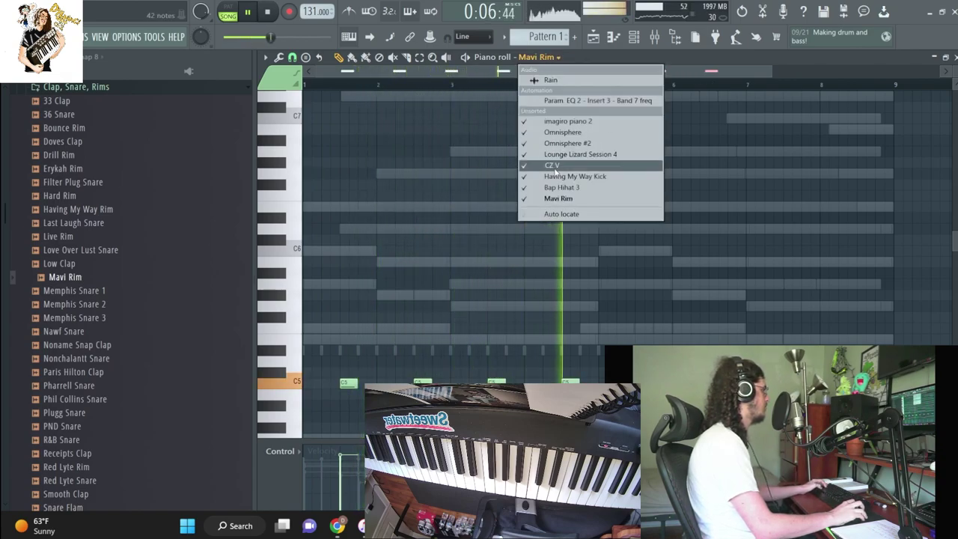
left_click(575, 176)
scroll(542, 213, "up", 2)
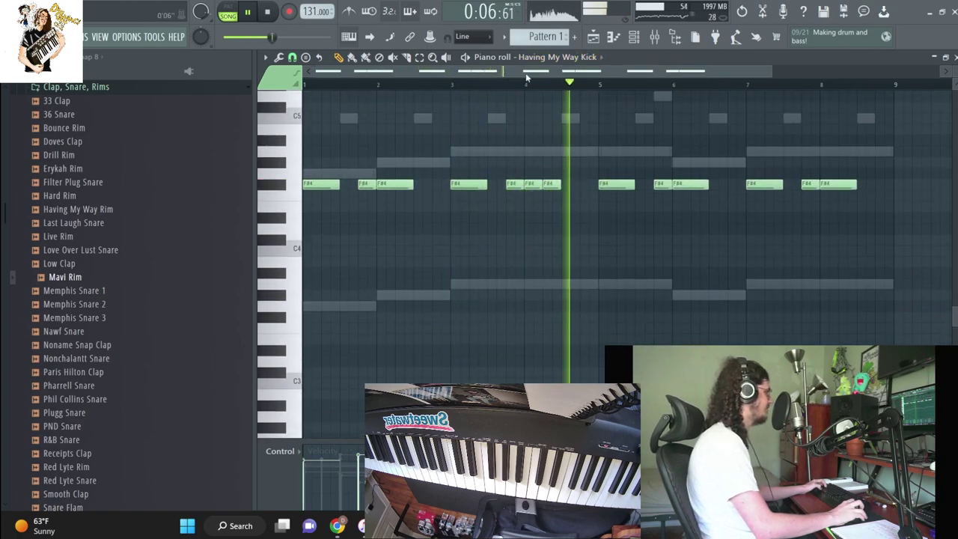
Replace the kick notes in bars 5 to 8 with a copy of the bars 1 to 4 kick pattern
left_click_drag(891, 211, 567, 123)
key("shift+Left")
key("shift+Left")
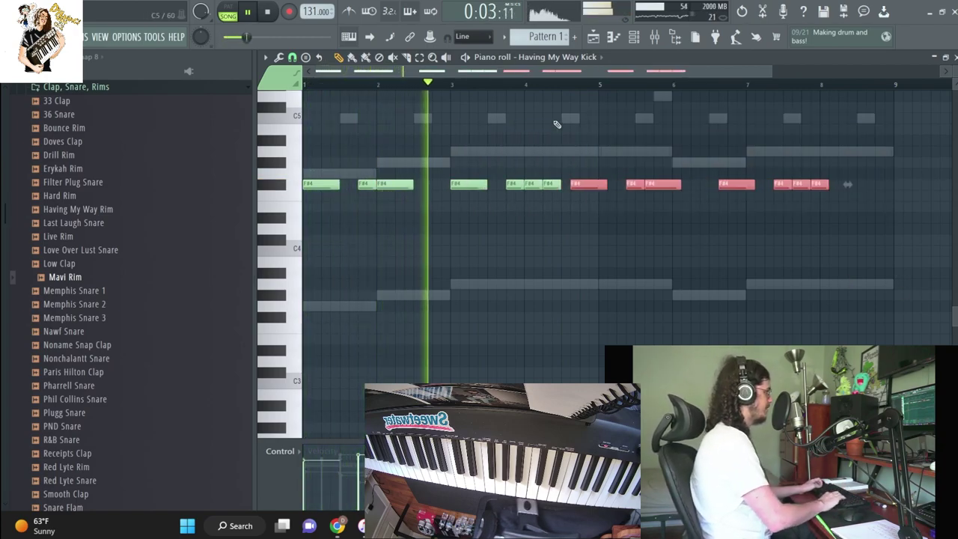
key("shift+Right")
key("shift+Right")
key("space")
key("ctrl+d")
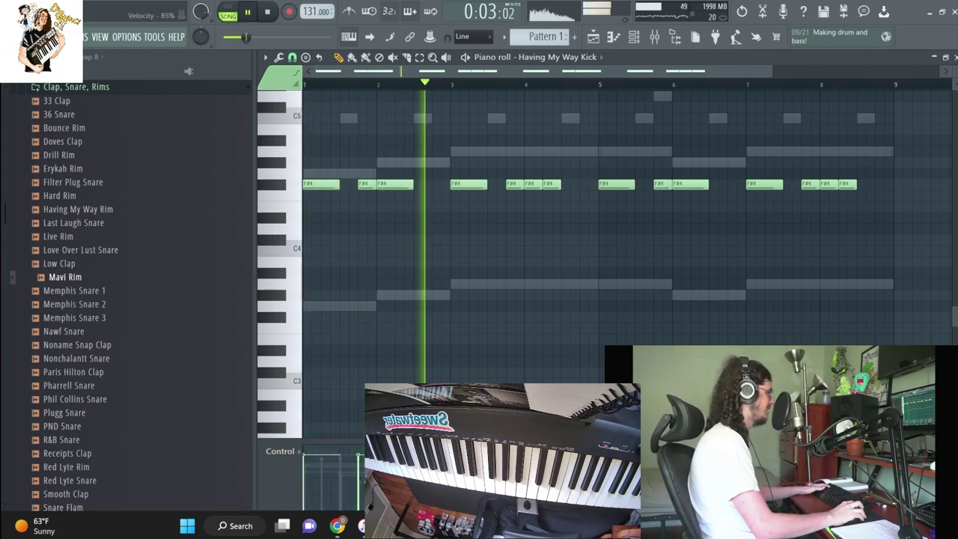
Transpose all of Pattern 1 down 1 semitone
key("F6")
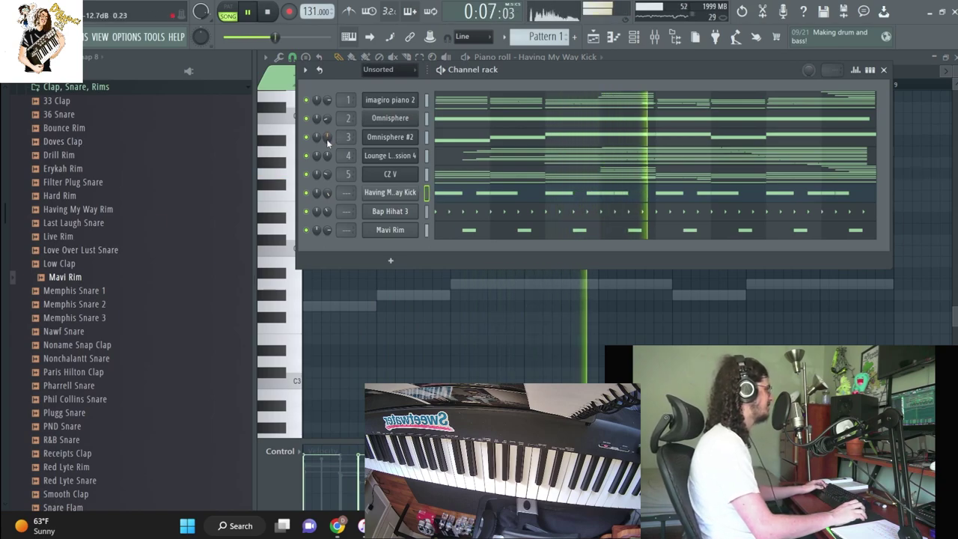
scroll(188, 122, "up", 3)
key("F9")
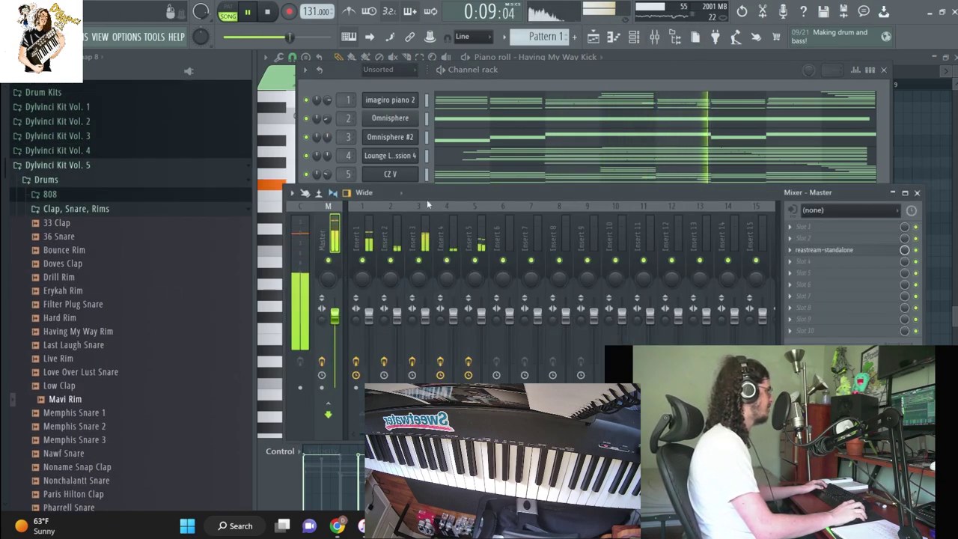
key("F6")
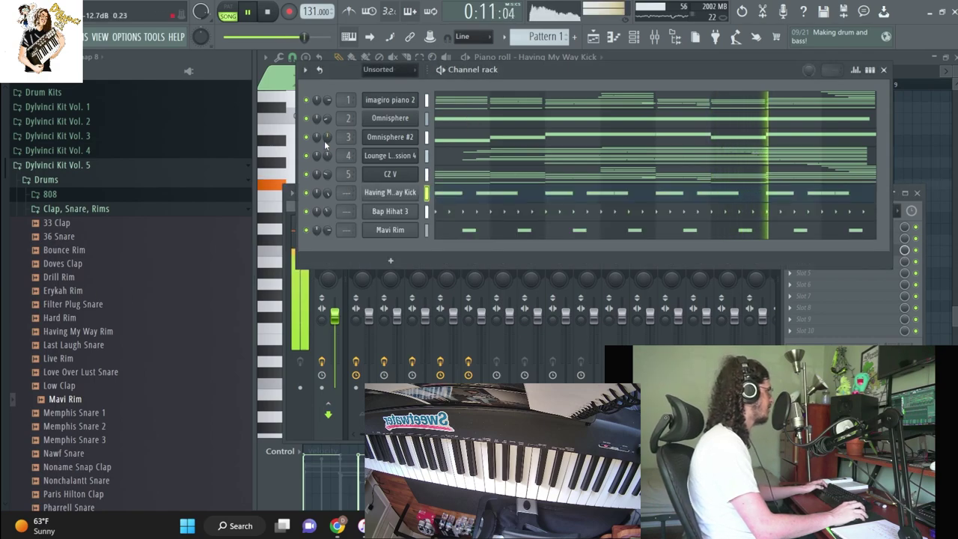
left_click(503, 36)
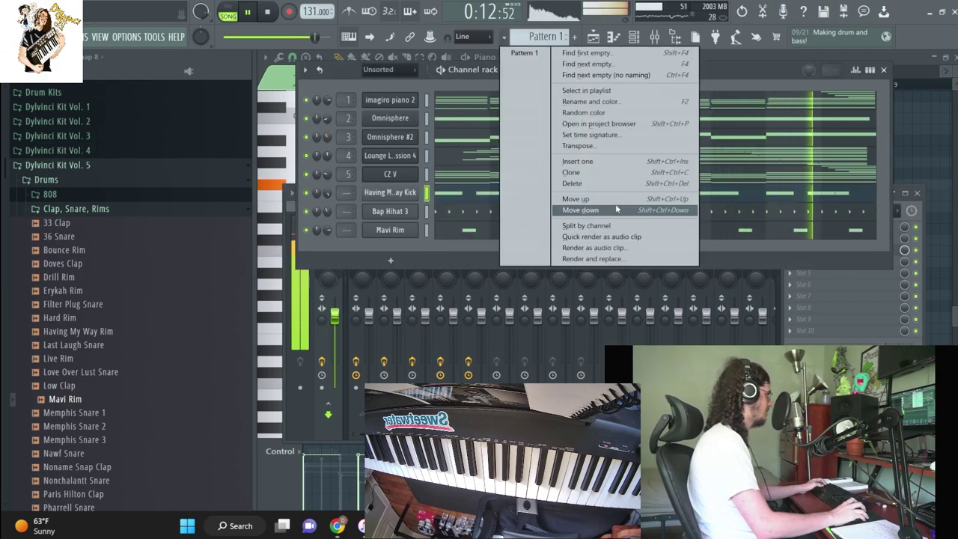
left_click(595, 146)
key("Escape")
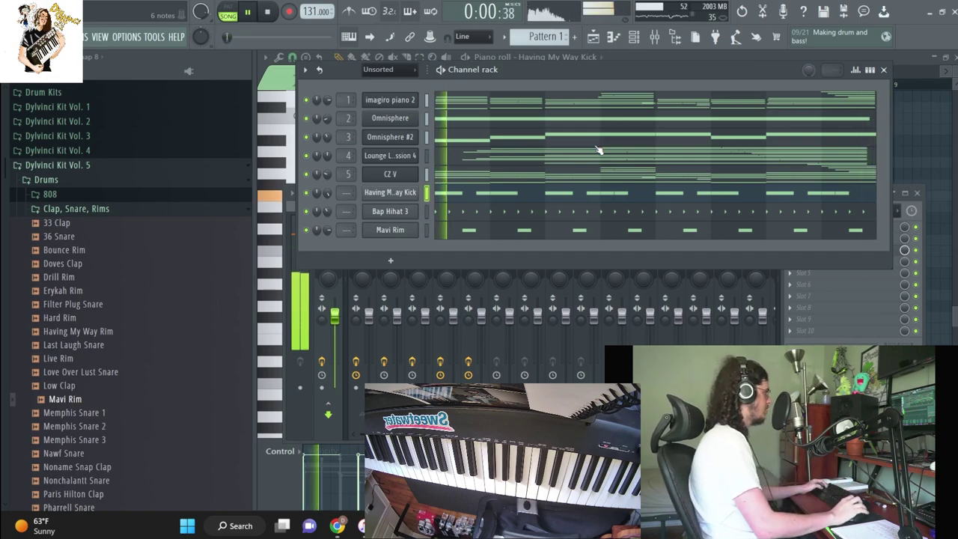
Place the Dylvinci Rise sample from the FX folder on Track 4 of the playlist at bar 4 and restart playback
left_click(49, 193)
left_click(49, 194)
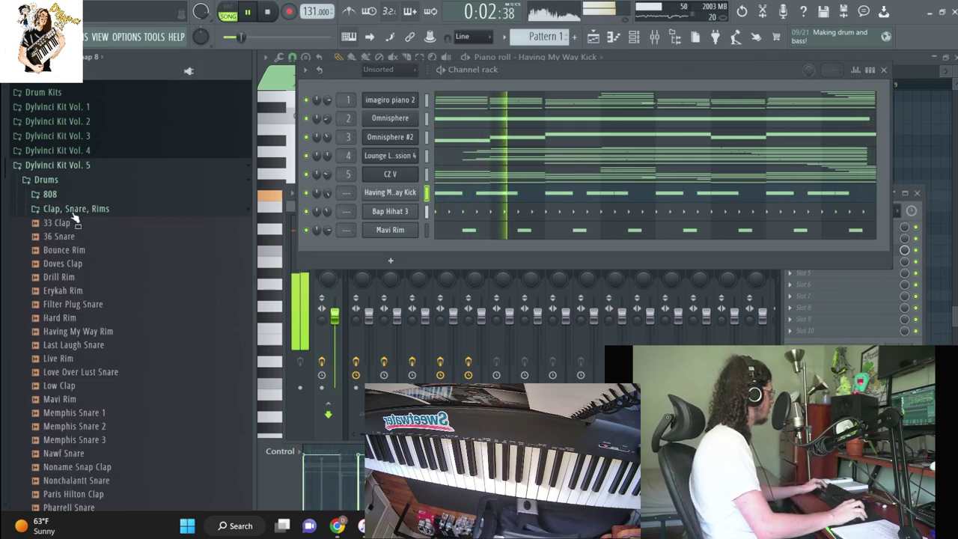
left_click(75, 208)
left_click(50, 249)
left_click(47, 223)
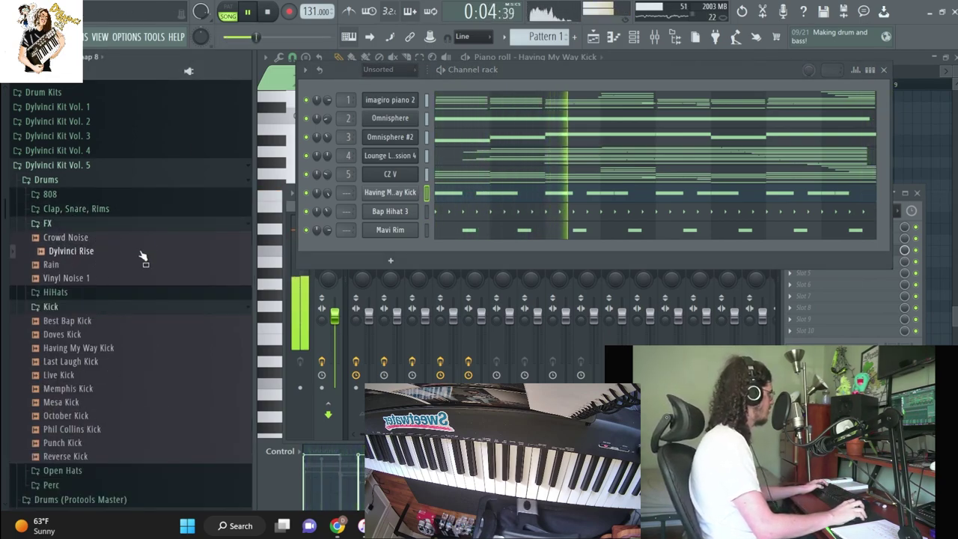
key("F5")
left_click_drag(121, 254, 599, 214)
key("space")
key("space")
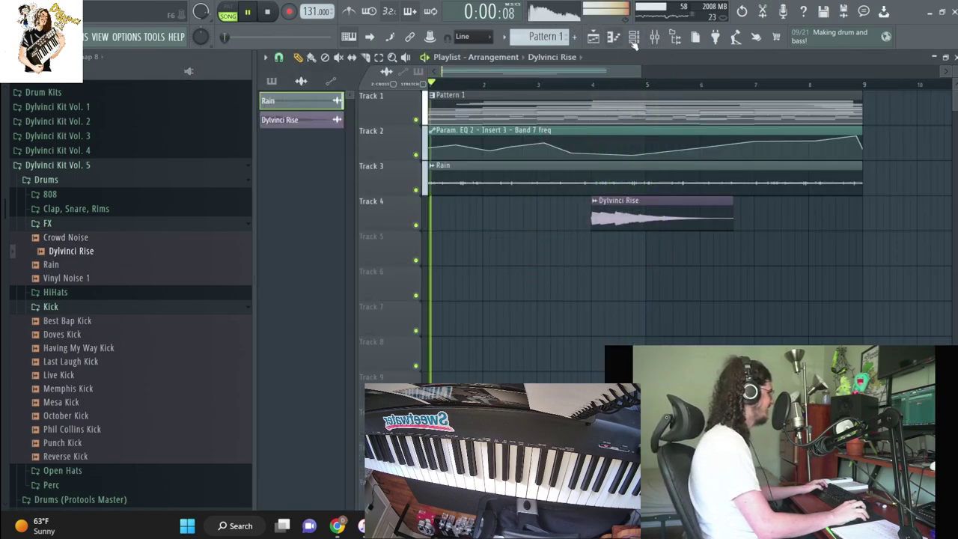
Show all channels in the rack, audition the Open Hats samples and add Smooth Open as a new channel
key("F6")
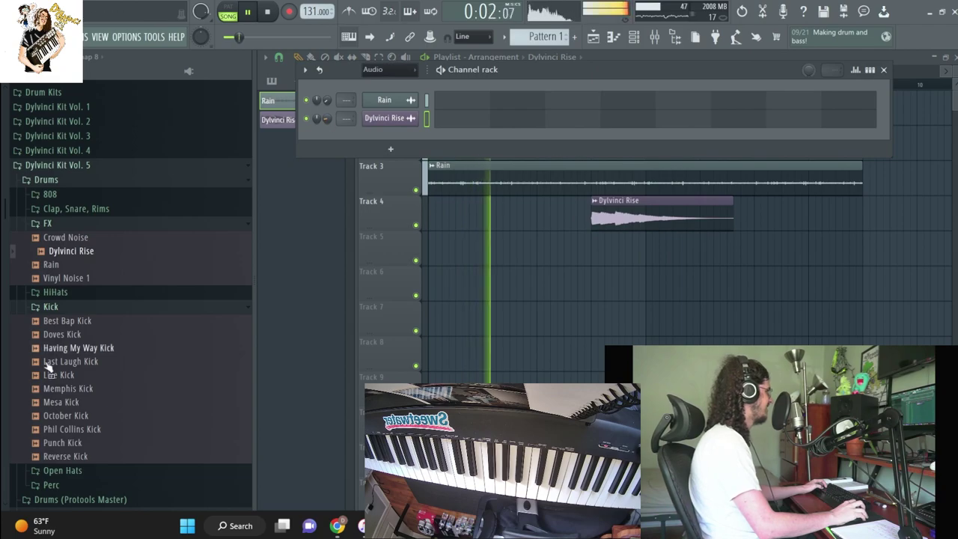
scroll(77, 351, "down", 3)
left_click(68, 388)
left_click(71, 417)
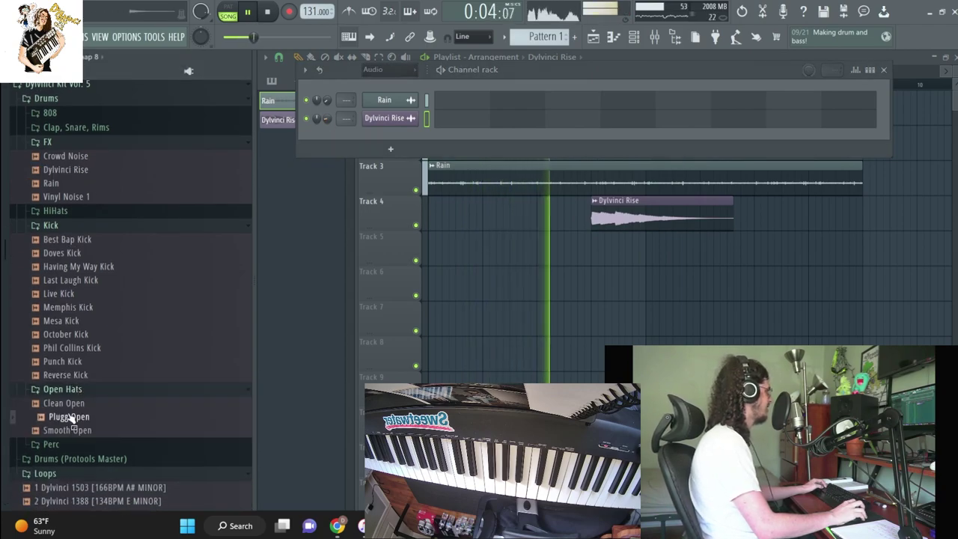
left_click(389, 69)
left_click(374, 78)
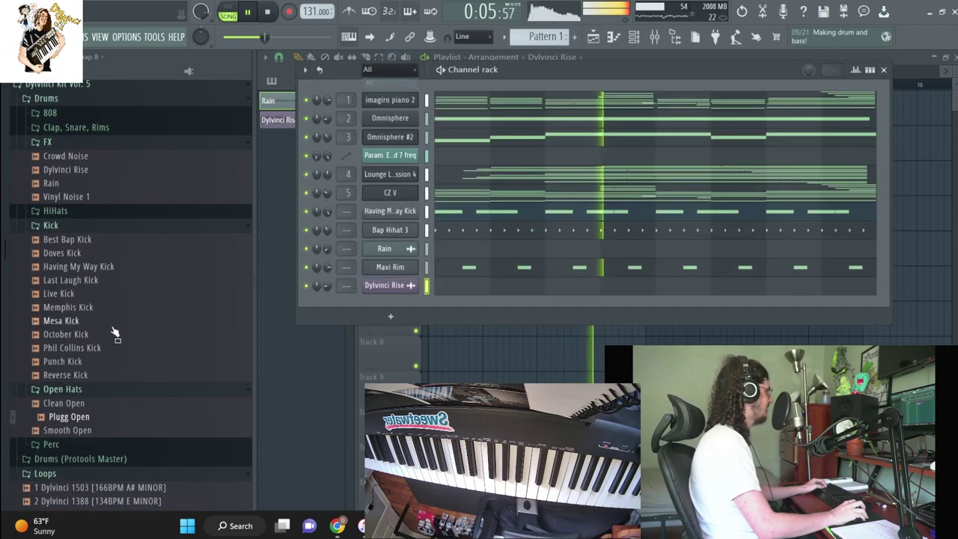
left_click(72, 430)
left_click(81, 415)
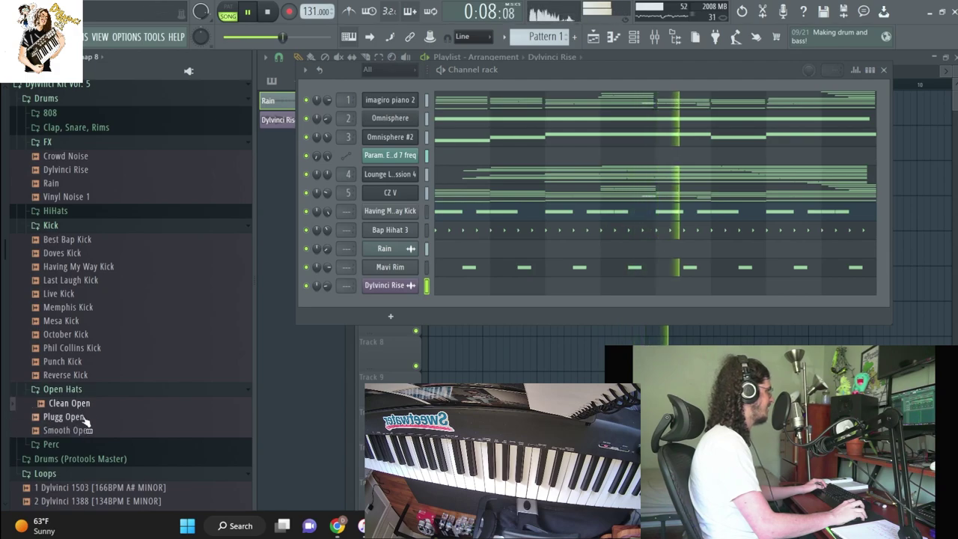
left_click_drag(73, 431, 390, 284)
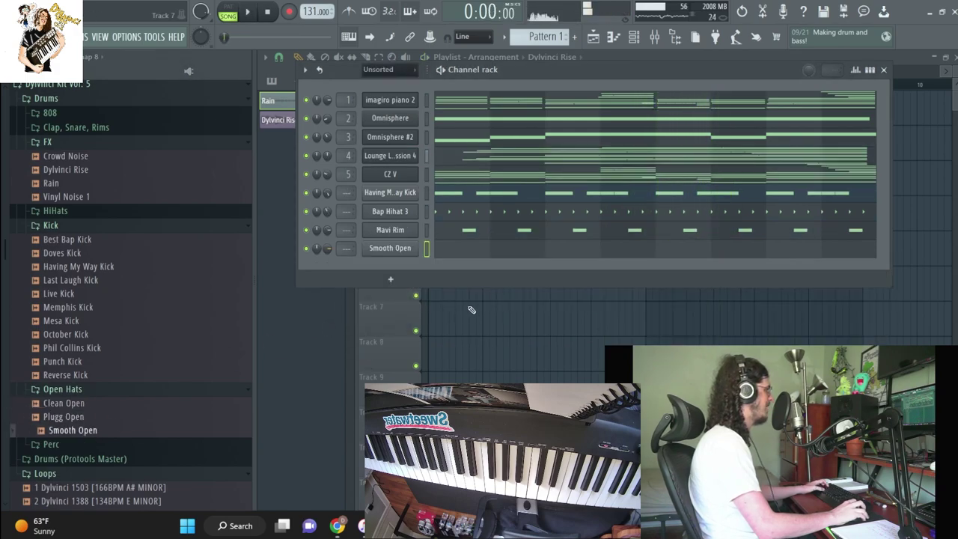
Place a C5 Smooth Open note on the fourth beat of every bar and return to the channel rack
left_click(356, 119)
key("z")
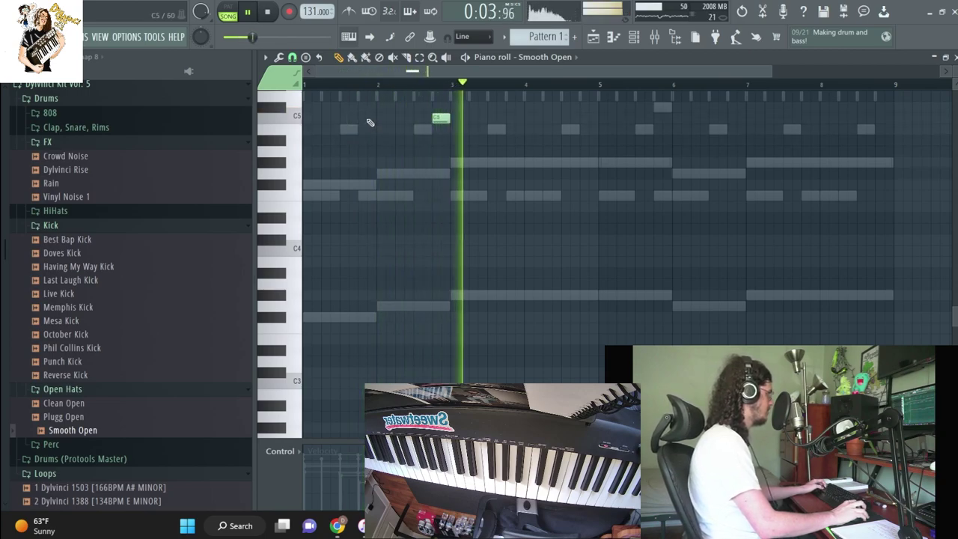
left_click(515, 119)
left_click(589, 118)
key("ctrl+b")
left_click_drag(607, 120, 660, 120)
key("Escape")
key("F7")
key("F6")
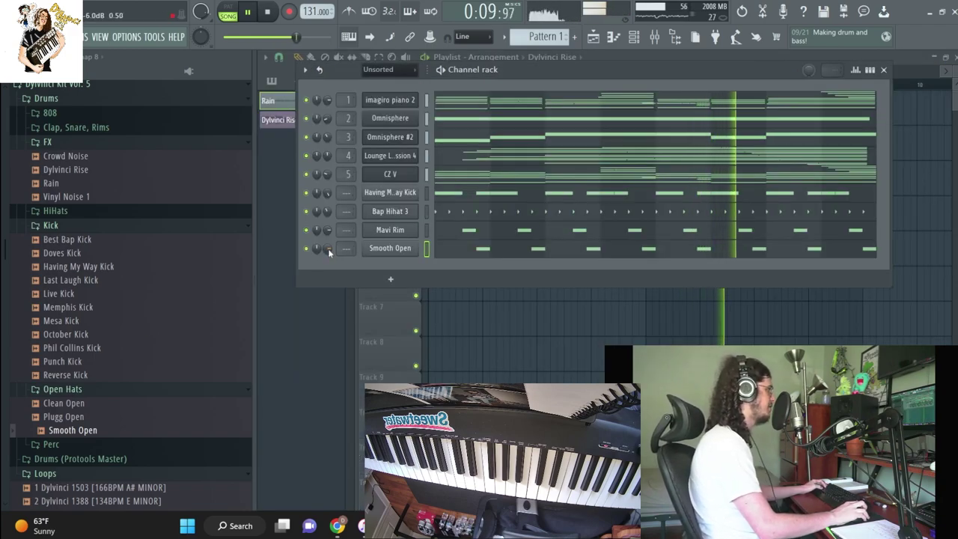
Audition samples in the Perc folder and add Wood Block as a new channel
scroll(328, 249, "down", 5)
left_click(89, 445)
left_click(90, 462)
left_click(91, 474)
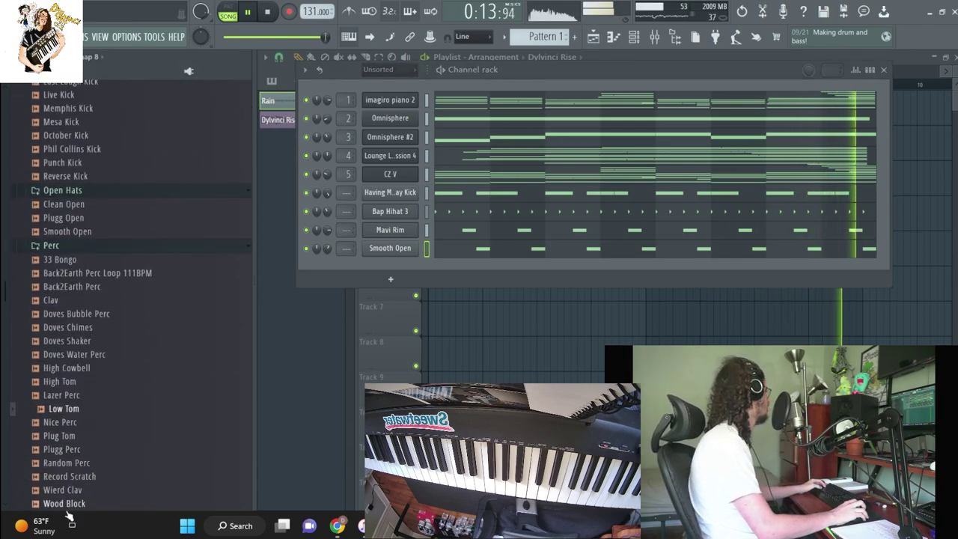
left_click_drag(75, 476, 419, 266)
Place F#4 Wood Block notes on the fourth beat of bars 1 and 5 and return to the channel rack
left_click(464, 269)
left_click(370, 190)
mouse_move(370, 190)
left_mouse_down()
mouse_move(366, 169)
mouse_move(366, 189)
left_mouse_up()
left_click(550, 185)
left_click_drag(550, 185, 504, 177)
key("ctrl+b")
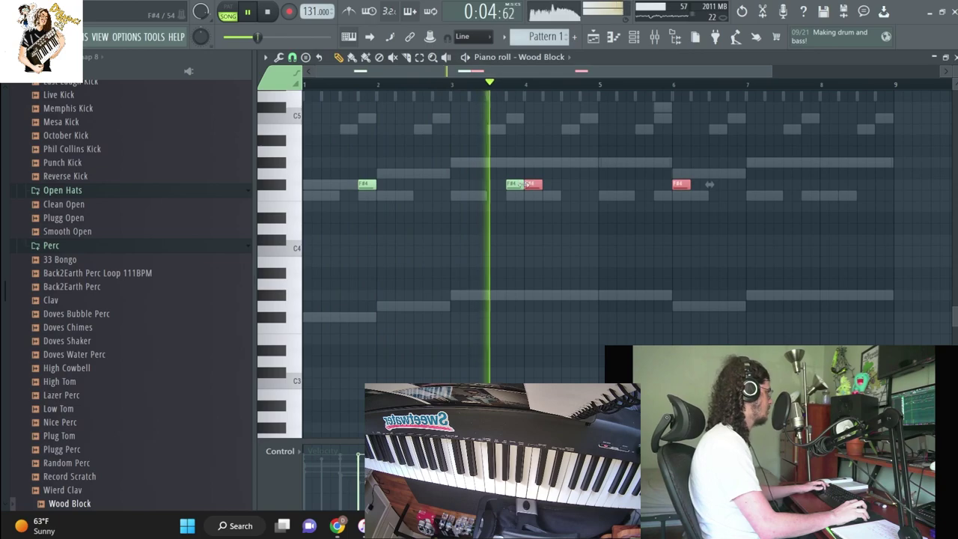
right_click(514, 185)
left_click_drag(652, 184, 663, 184)
right_click(800, 184)
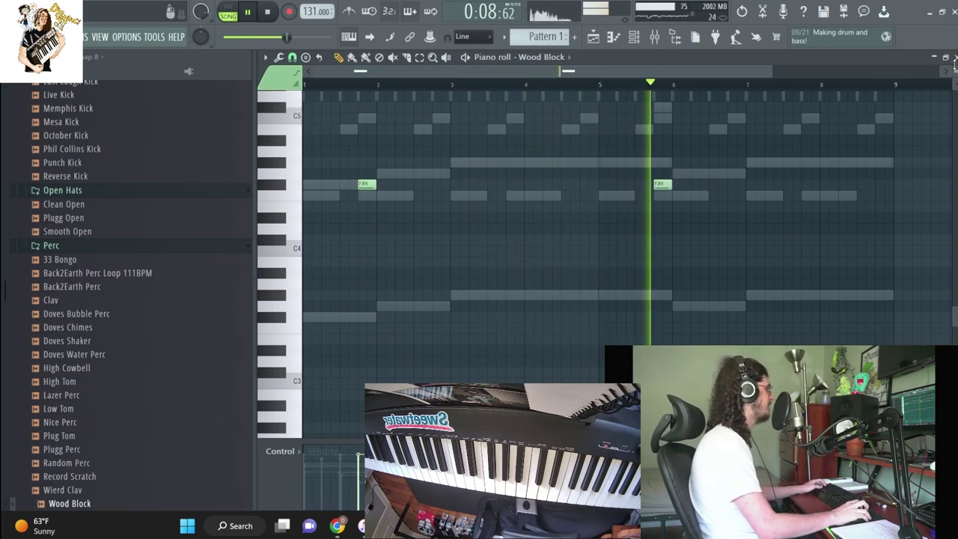
key("F7")
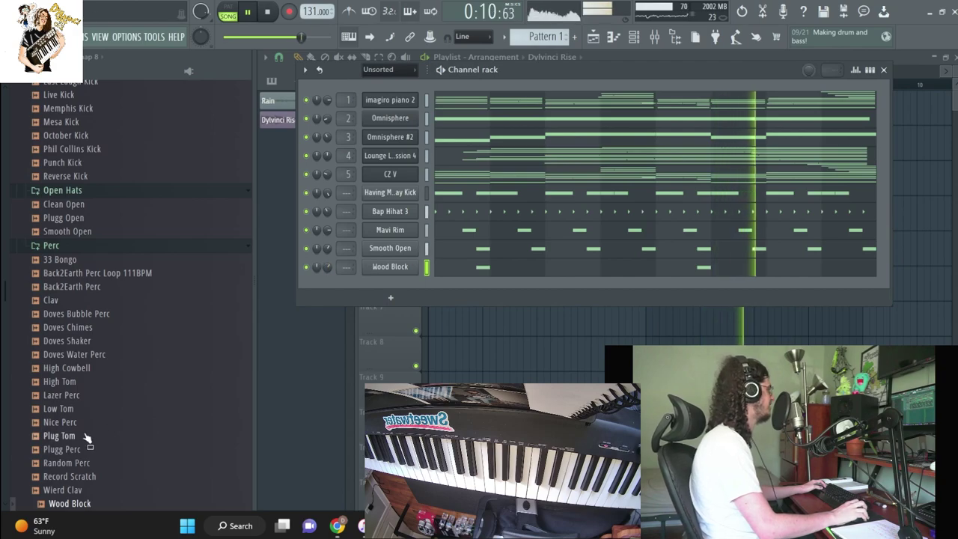
Audition more Perc samples and add Lazer Perc as a new channel
left_click(65, 381)
left_click_drag(191, 365, 408, 293)
left_click(495, 307)
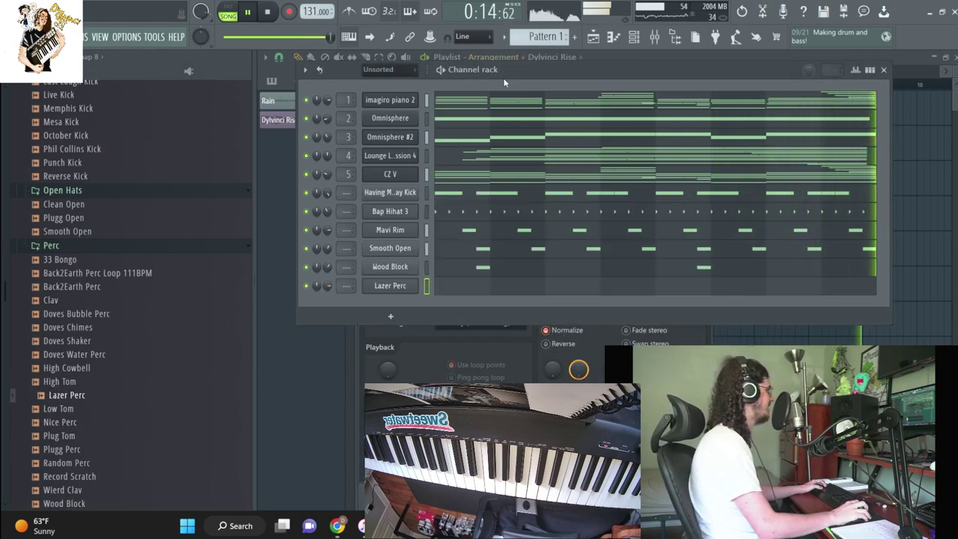
Draw C5 Lazer Perc notes on the second beat of bar 1 and chop the first half into a faster roll
key("F7")
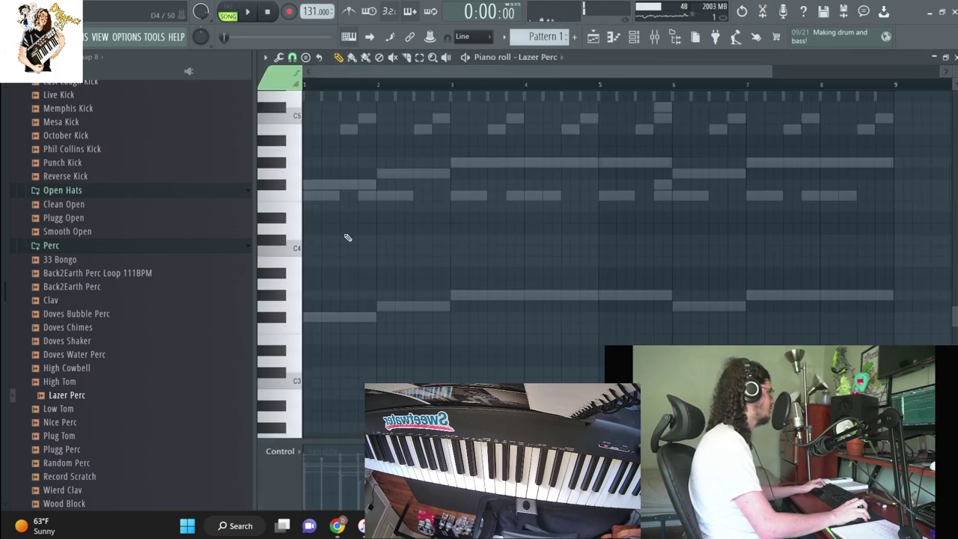
left_click(314, 106)
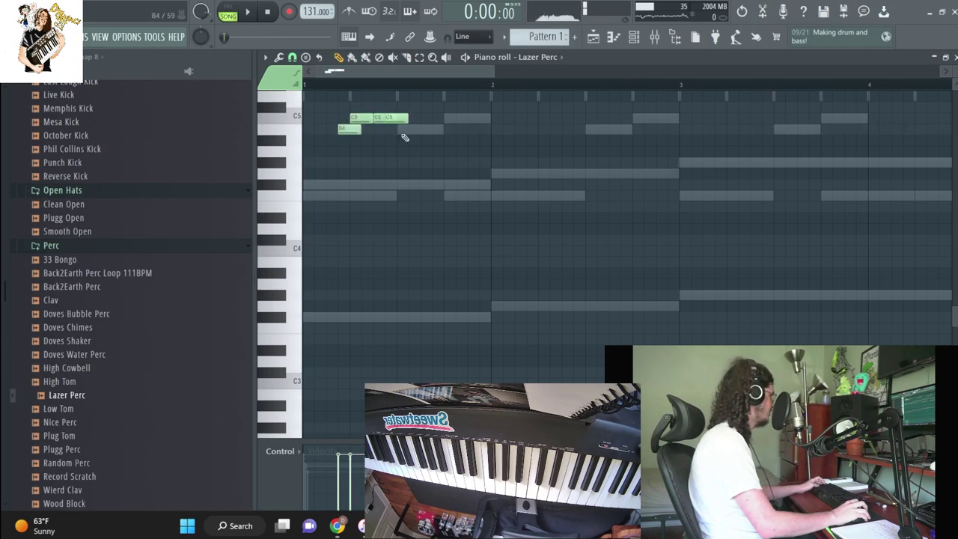
key("ctrl+u")
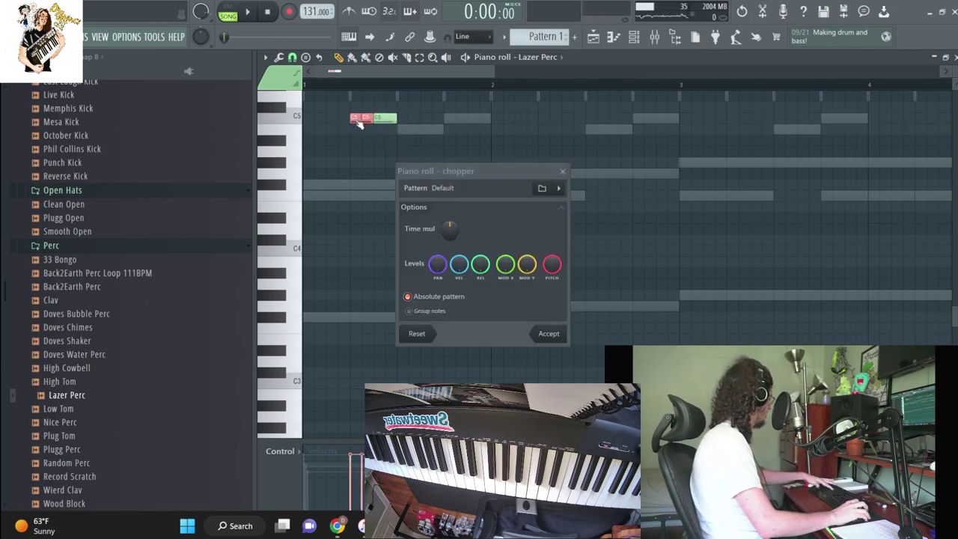
key("space")
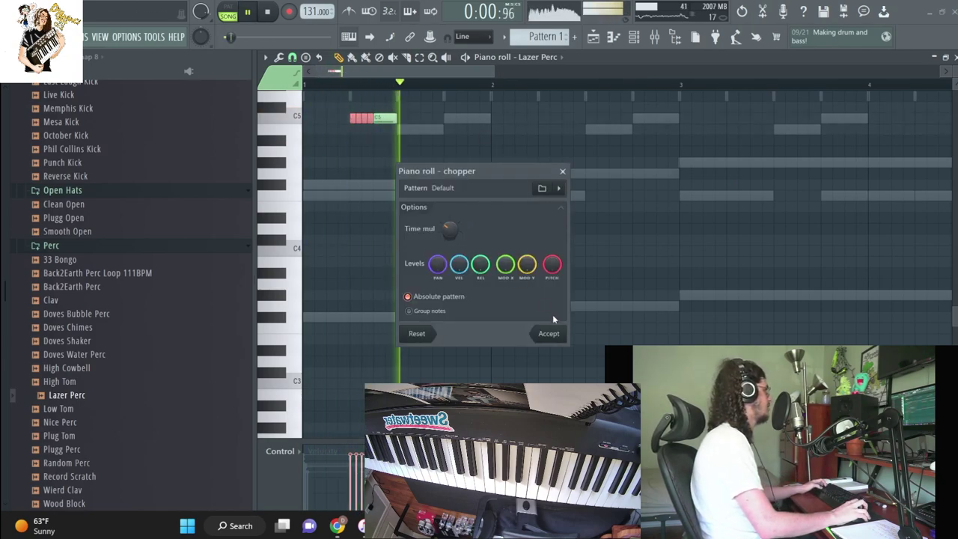
left_click(547, 333)
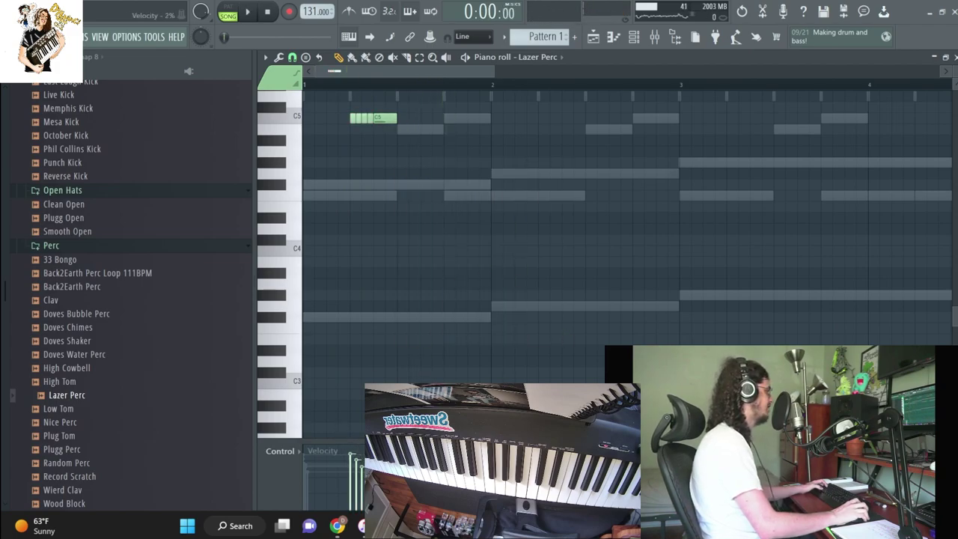
key("space")
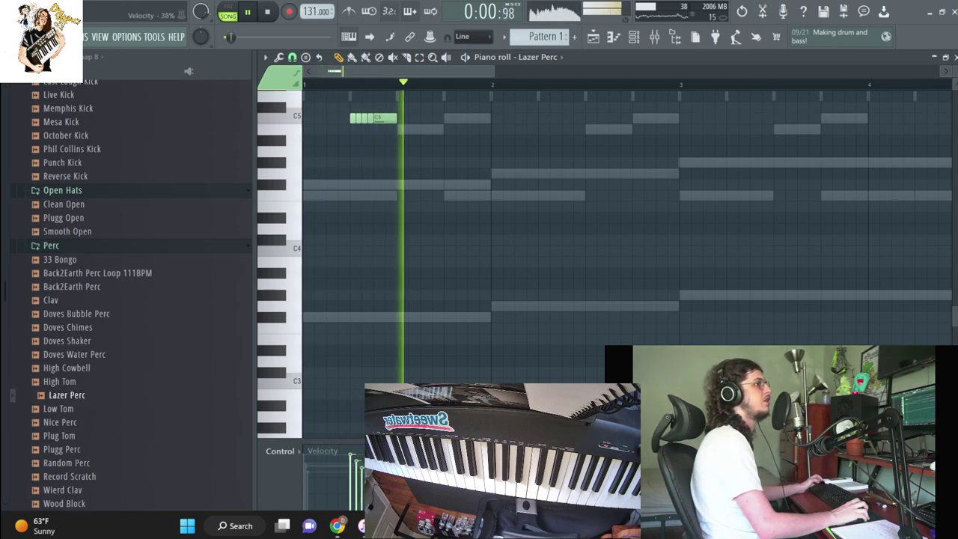
Duplicate the bar 1 Lazer Perc roll onto the second beat of bar 3
scroll(505, 136, "down", 2, "ctrl")
key("ctrl+a")
key("ctrl+b")
left_click_drag(433, 96, 446, 99)
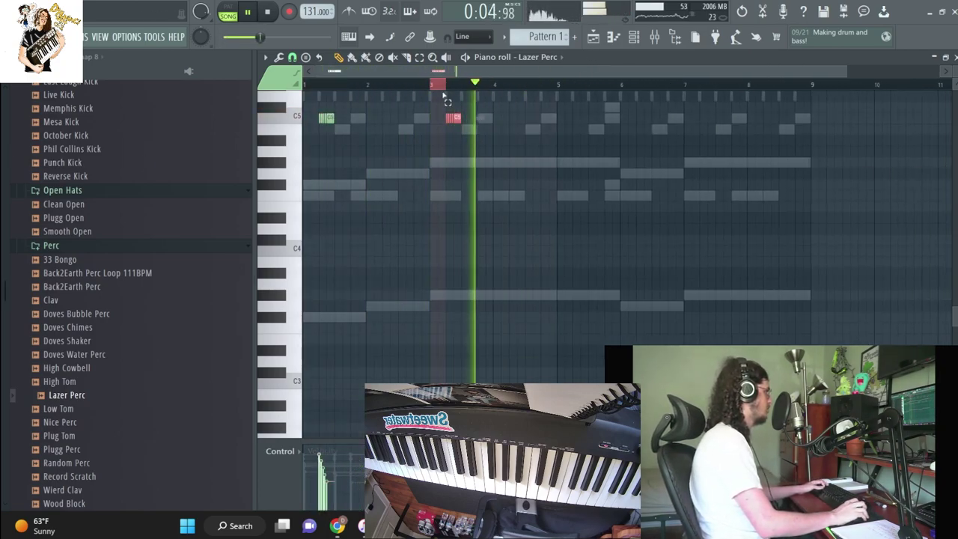
Compress the bar 3 Lazer Perc roll to half its length and repeat it to fill the beat
key("space")
scroll(543, 149, "up", 2, "ctrl")
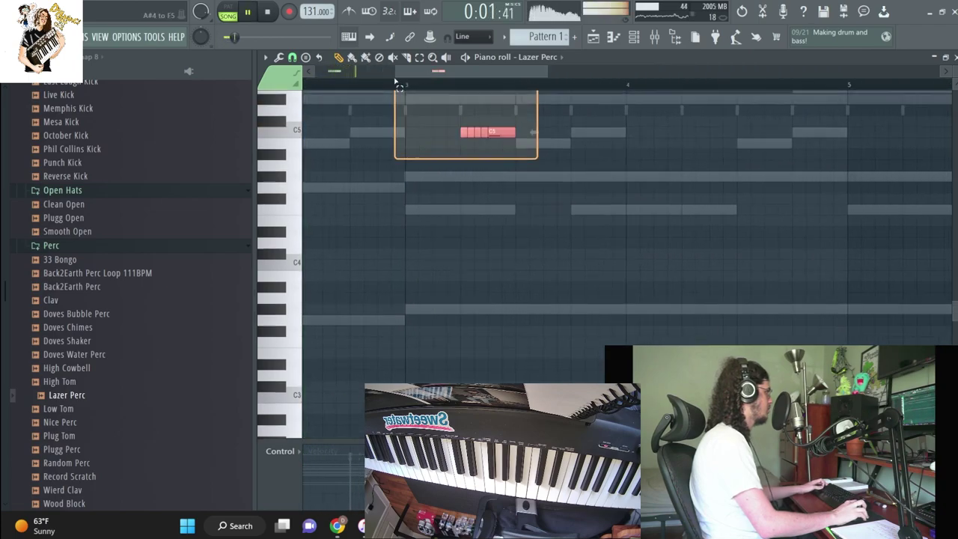
left_click_drag(504, 145, 533, 140)
scroll(533, 137, "up", 5)
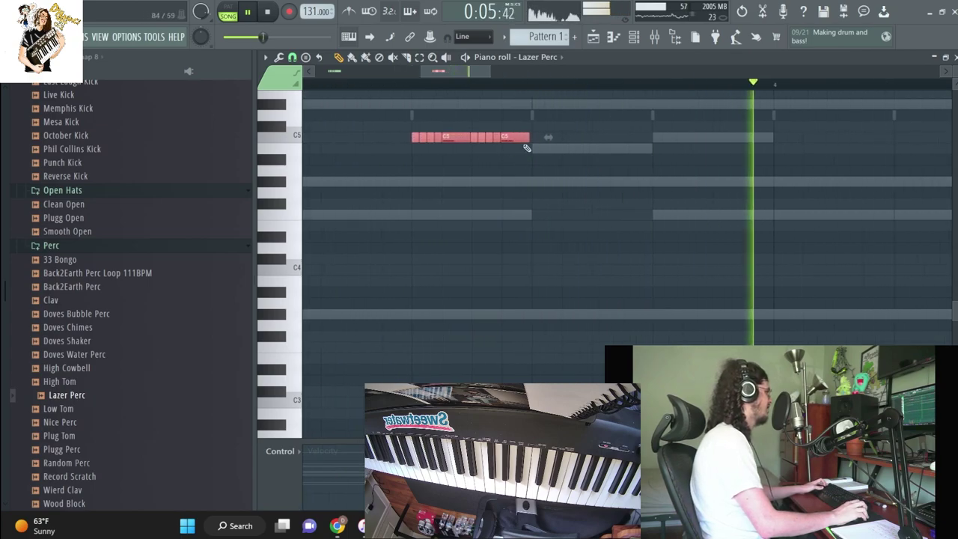
key("space")
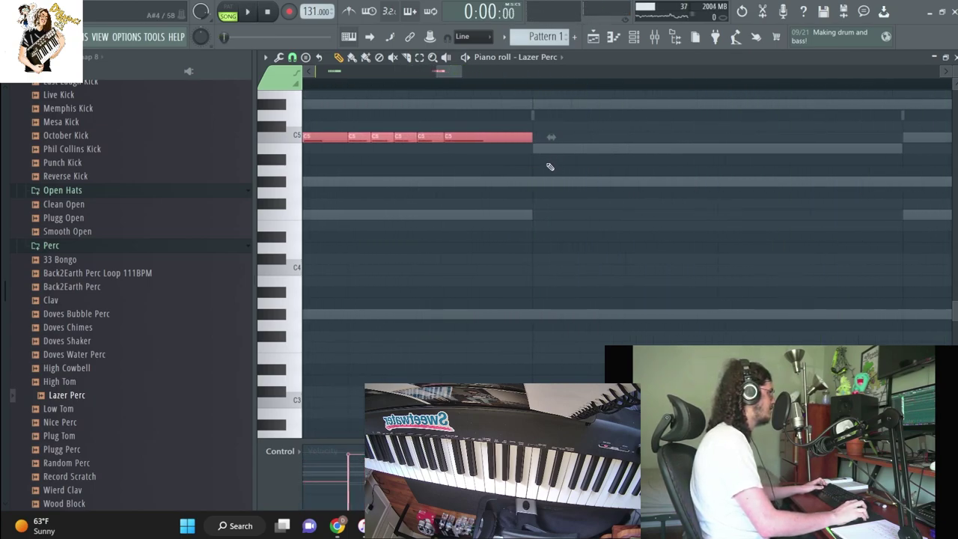
Duplicate both Lazer Perc rolls onto the second beats of bars 5 and 7, then clear the time selection
scroll(552, 164, "down", 5)
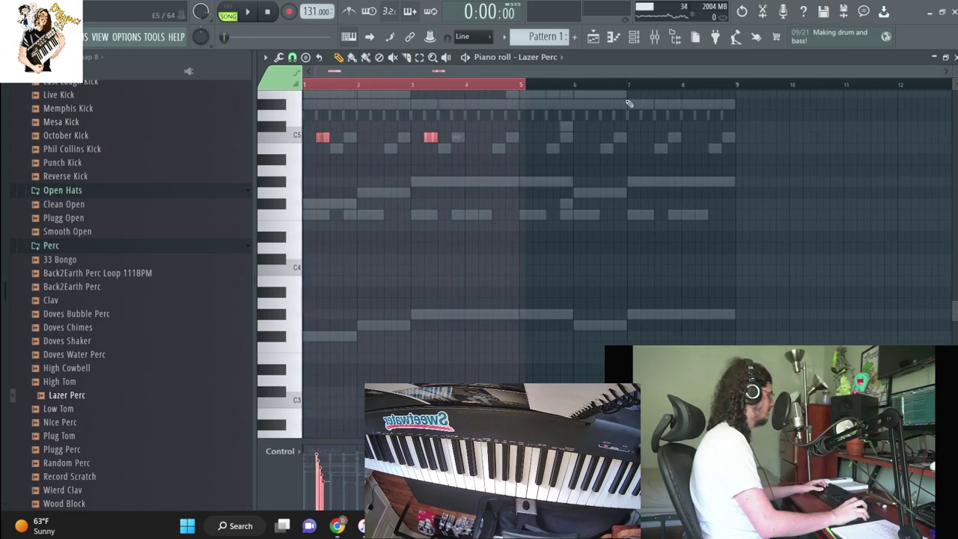
key("ctrl+b")
key("space")
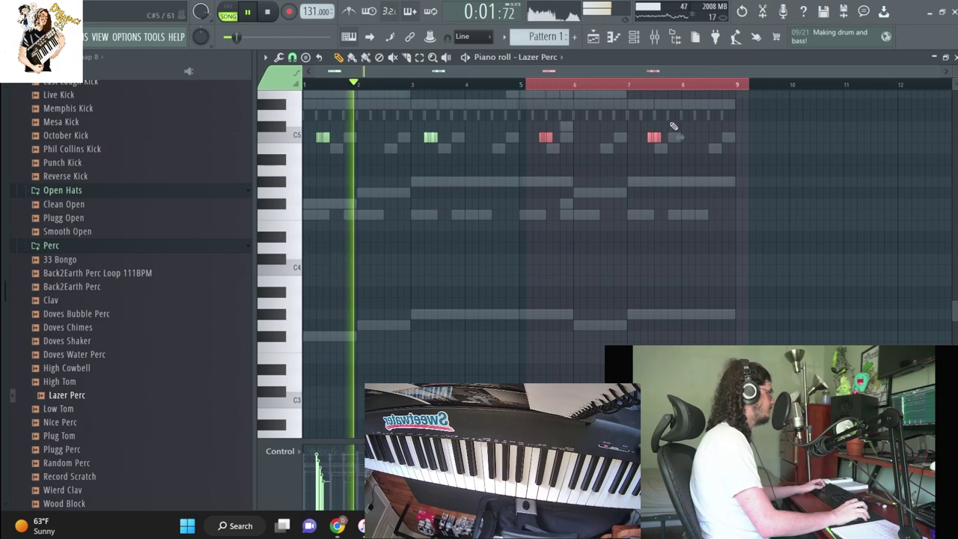
left_click_drag(658, 137, 652, 137)
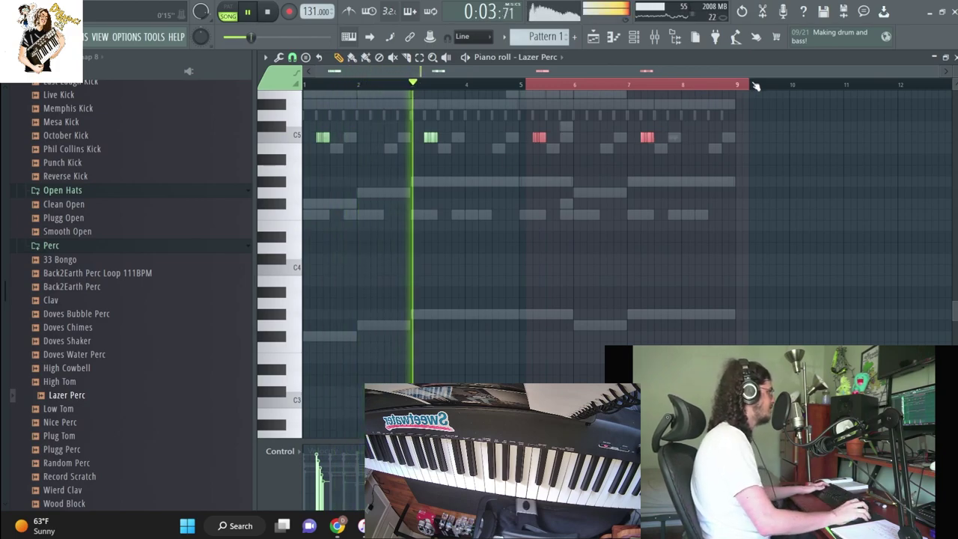
left_click_drag(755, 85, 460, 85)
left_click(527, 84)
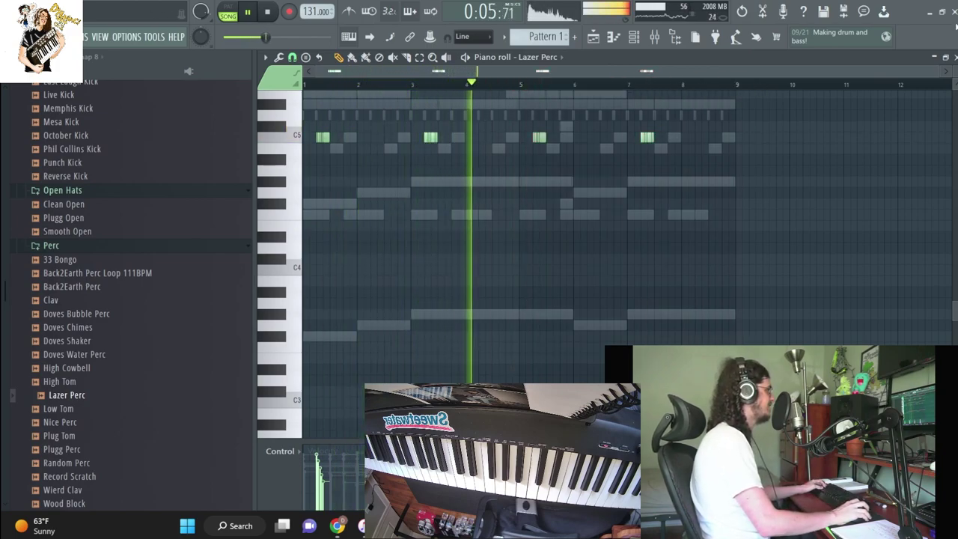
Mute the Omnisphere #2 channel in the rack and restart playback
key("F6")
left_click(306, 137)
key("space")
Add Spinz 808 V3 from the kit's 808 folder as a new channel
scroll(64, 259, "up", 6)
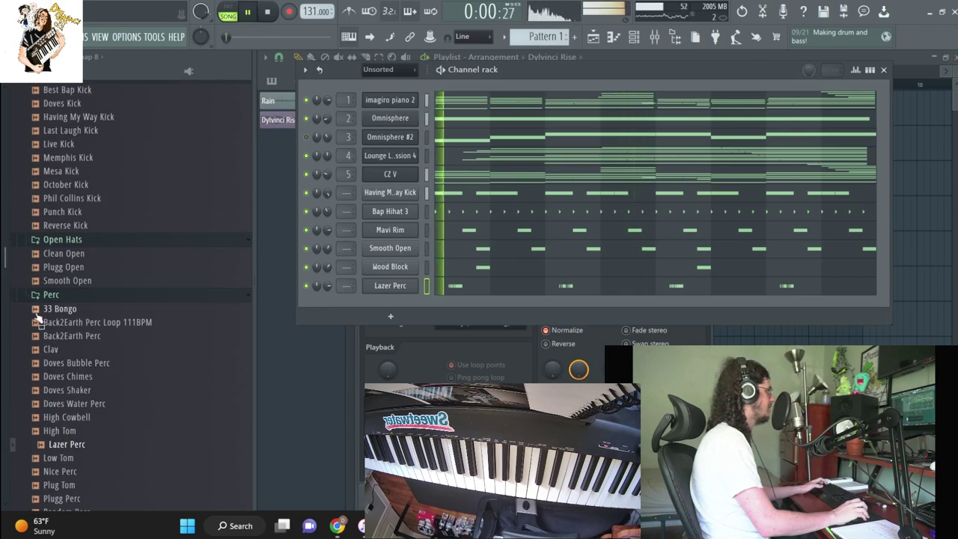
left_click(77, 158)
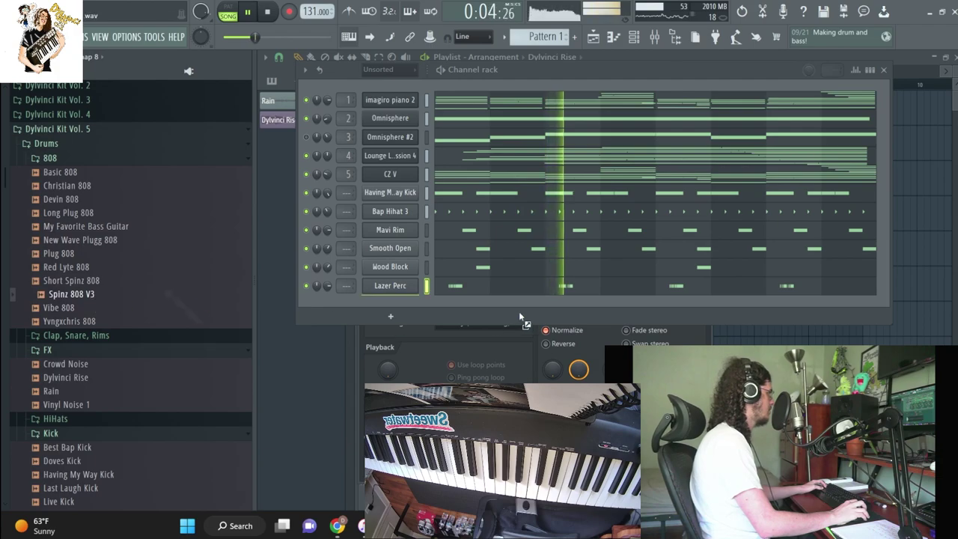
left_click_drag(425, 310, 427, 311)
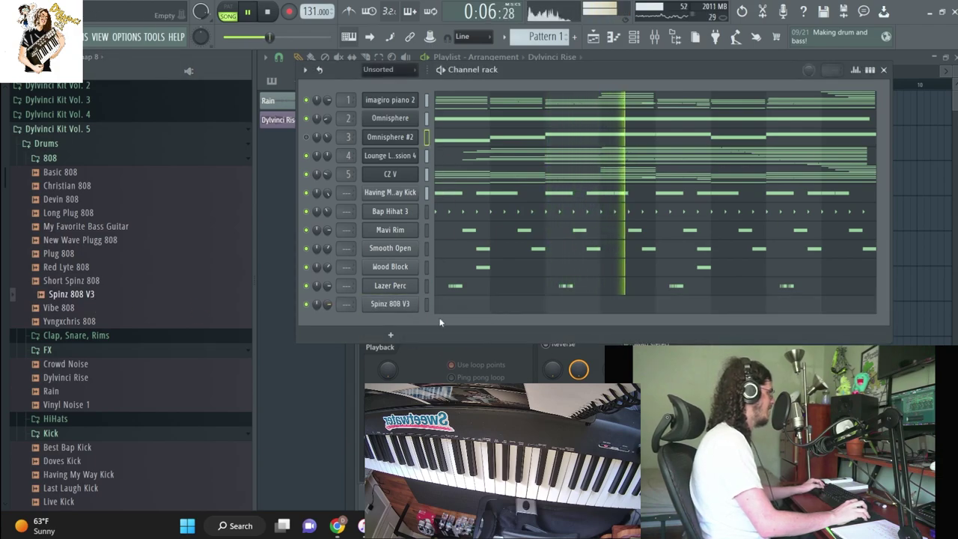
Copy the Omnisphere #2 notes into the Spinz 808 V3 channel and replace its sample with Devin 808
key("space")
left_click(464, 303)
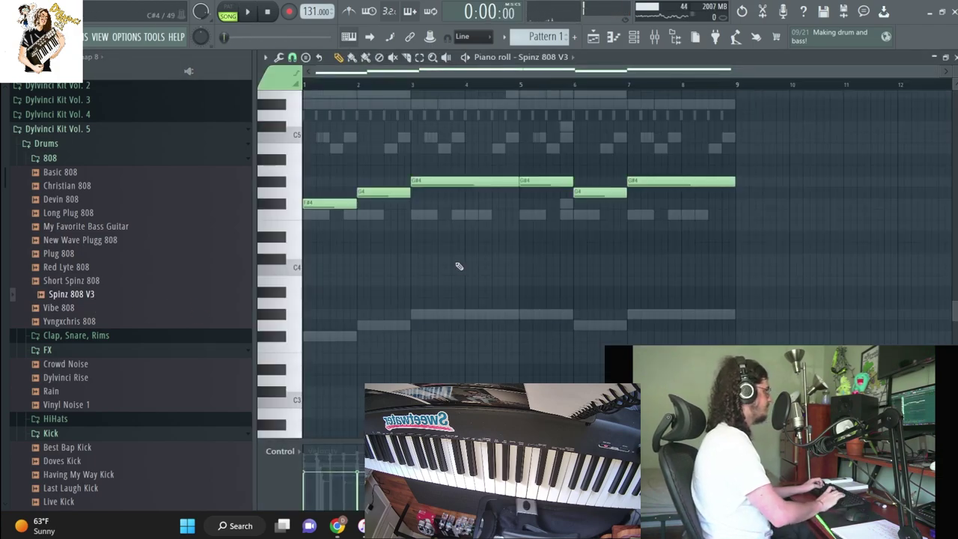
key("space")
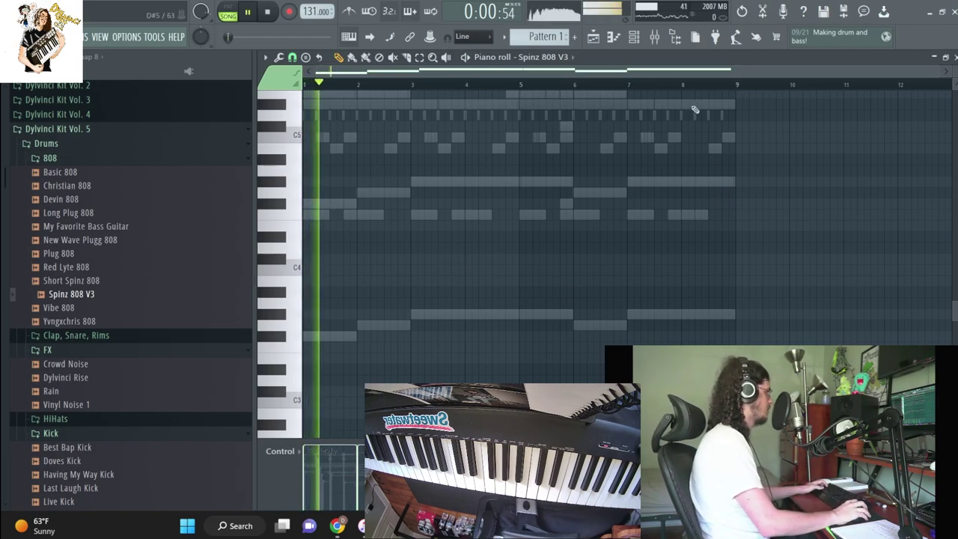
key("F6")
left_click_drag(74, 206, 324, 305)
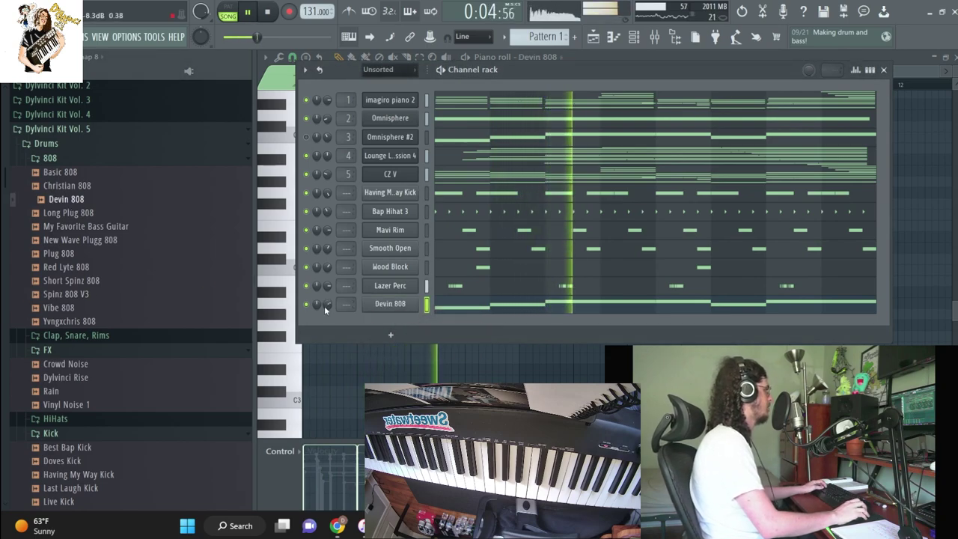
Add Fruity soft clipper to the Master mixer track and move it higher in the effect chain
key("F9")
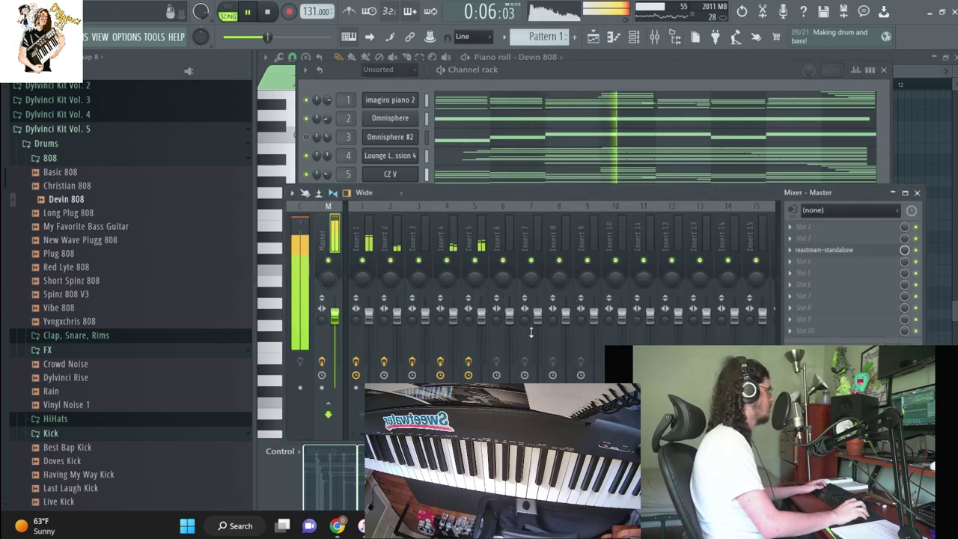
left_click(862, 291)
left_click(389, 303)
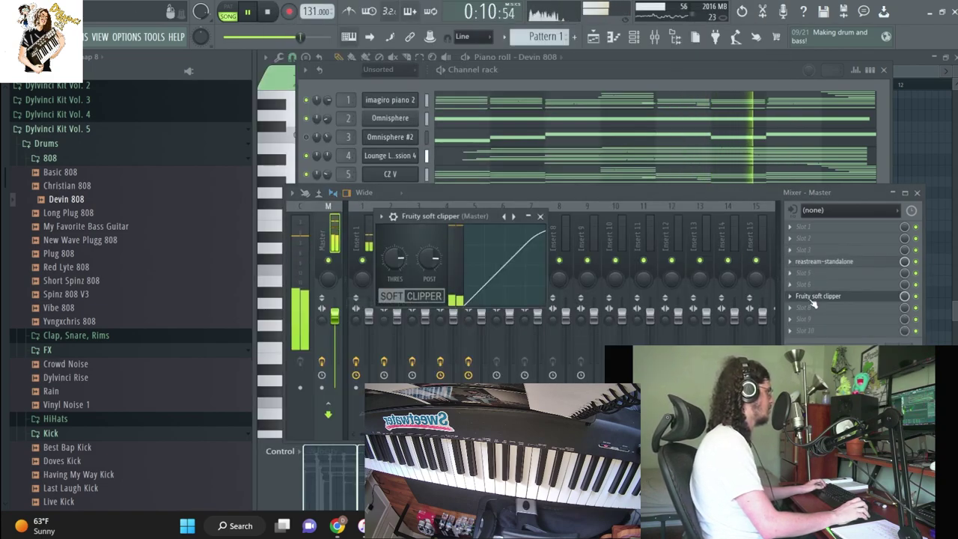
left_click_drag(813, 300, 813, 255)
left_click(541, 64)
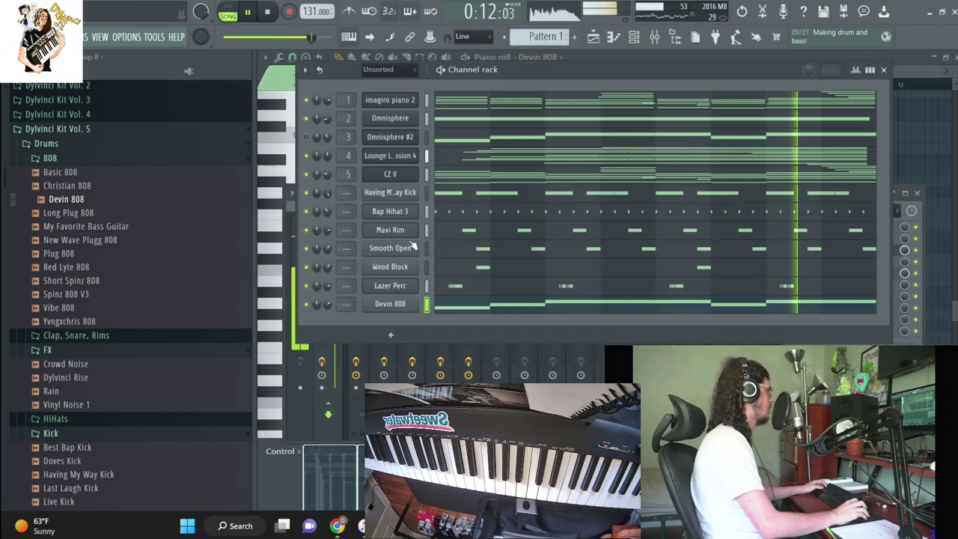
Mute the Devin 808 channel and turn Omnisphere #2 back on
left_click(305, 305)
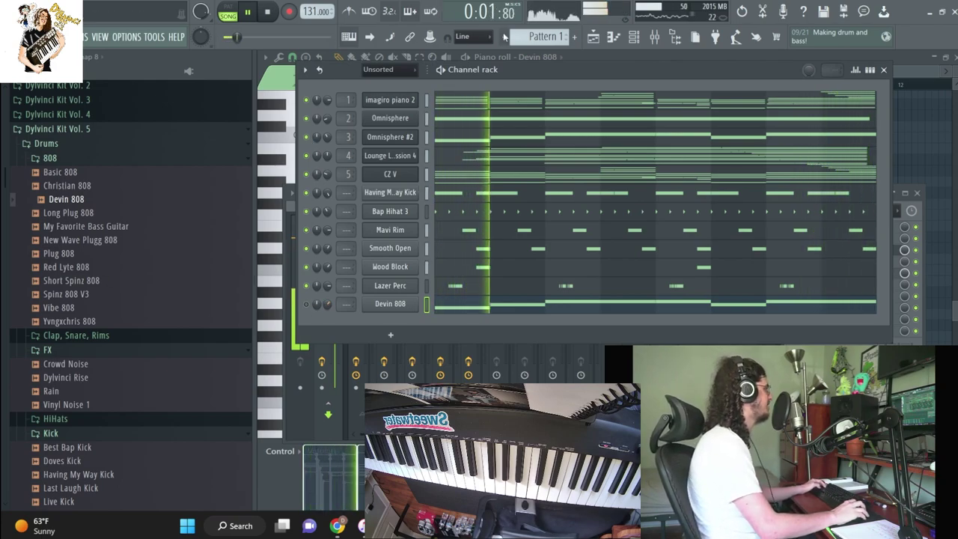
left_click(545, 36)
key("Escape")
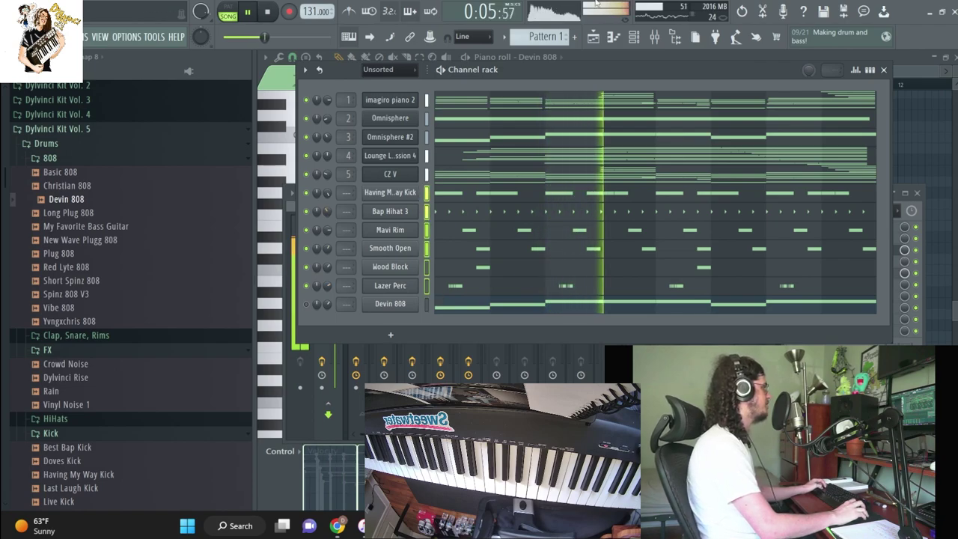
Route the drum channels from Having My Way Kick through Lazer Perc to mixer track 8
key("space")
key("F9")
right_click(568, 224)
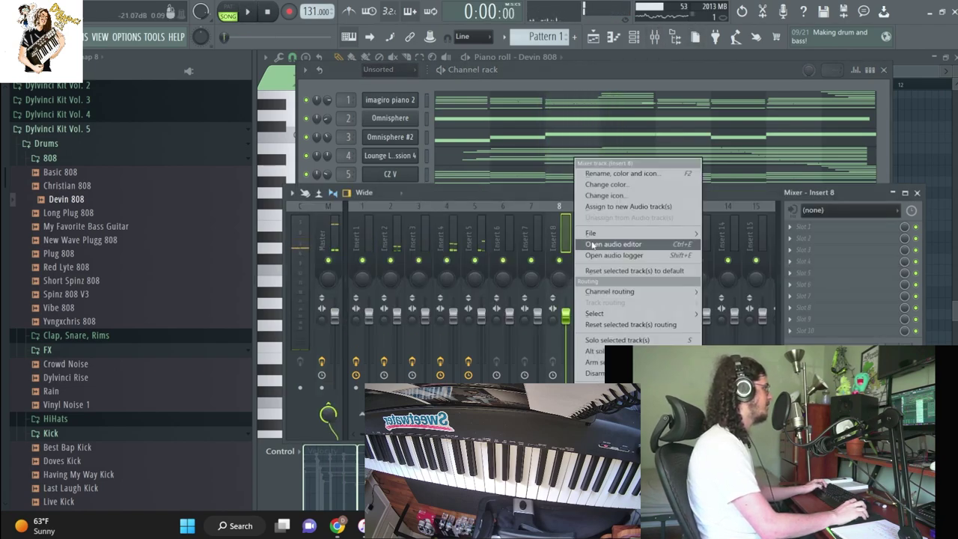
mouse_move(639, 292)
left_click(741, 291)
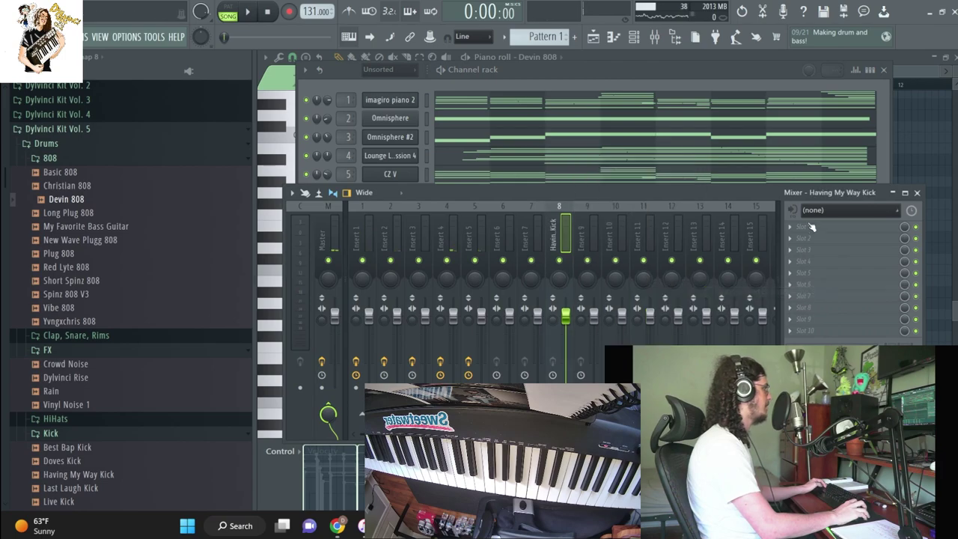
Load Decapitator in the first effect slot of mixer track 8, audition the drums and return to the channel rack
left_click(838, 226)
left_click(282, 141)
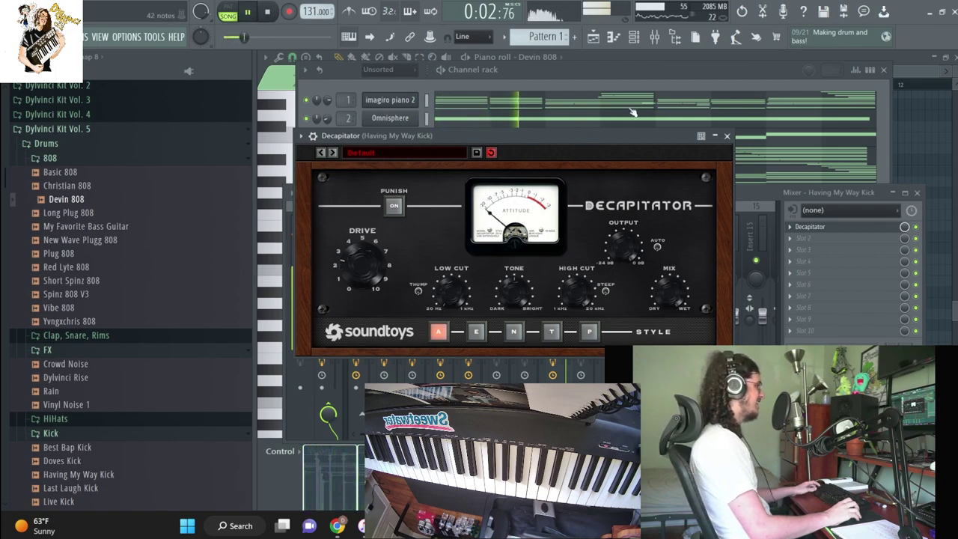
left_click(726, 137)
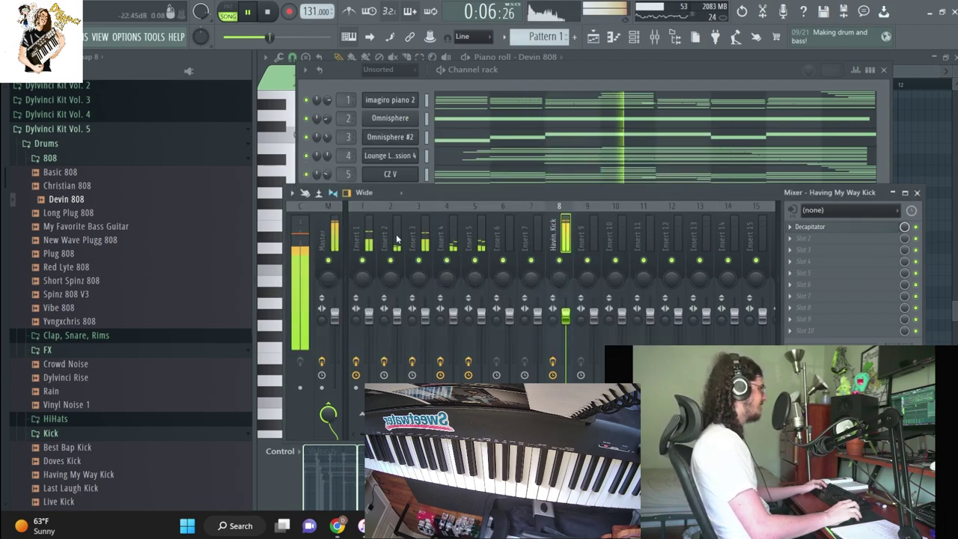
left_click(327, 105)
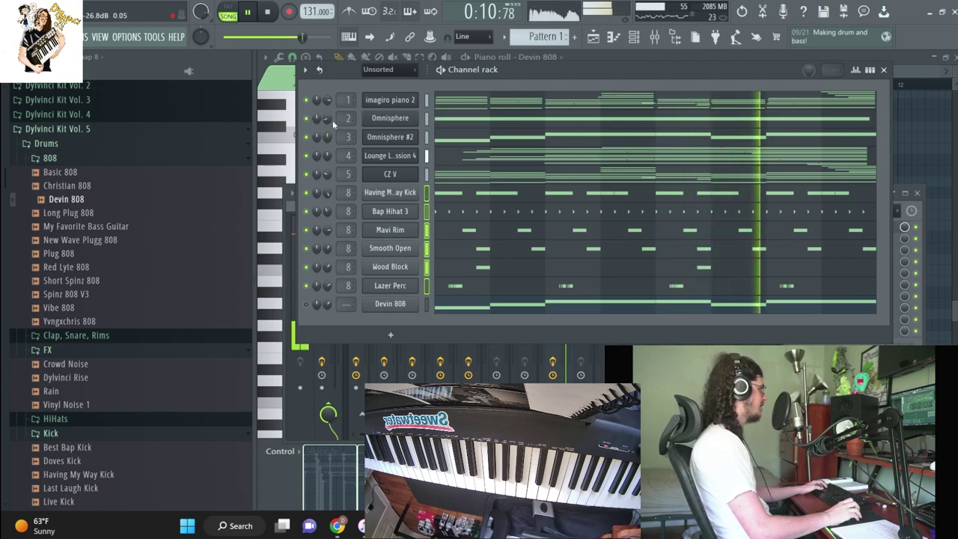
Mute the Omnisphere #2 channel and clone Pattern 1 into a new pattern
left_click(305, 137)
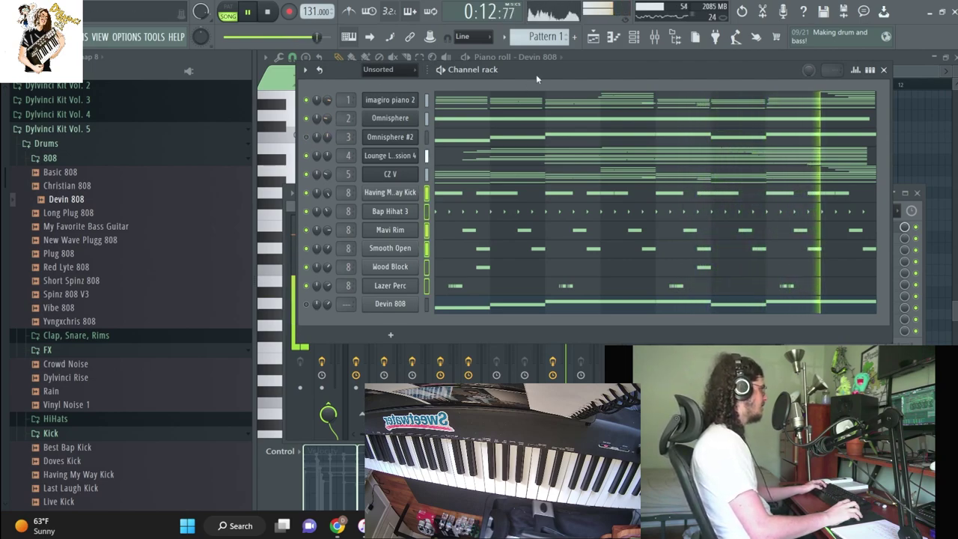
left_click(545, 36)
key("Escape")
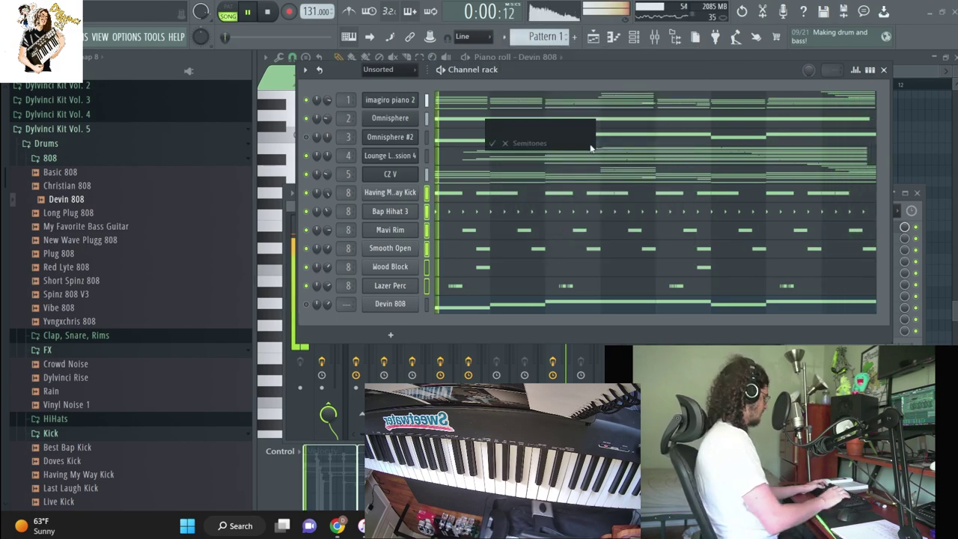
left_click(545, 36)
left_click(584, 173)
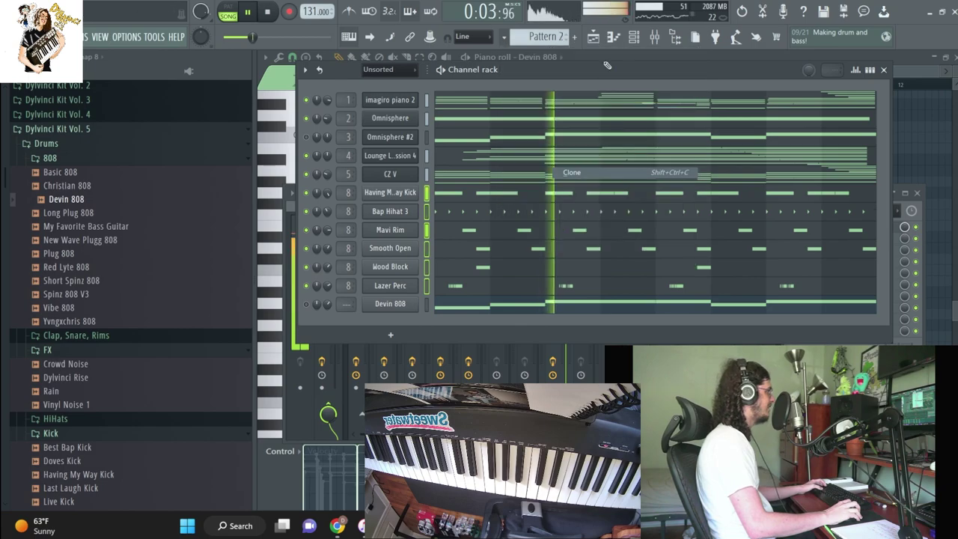
Clear the melodic channels from imagiro piano 2 through CZ V in Pattern 2, and audition it on playlist Track 7 with Track 1 muted
key("space")
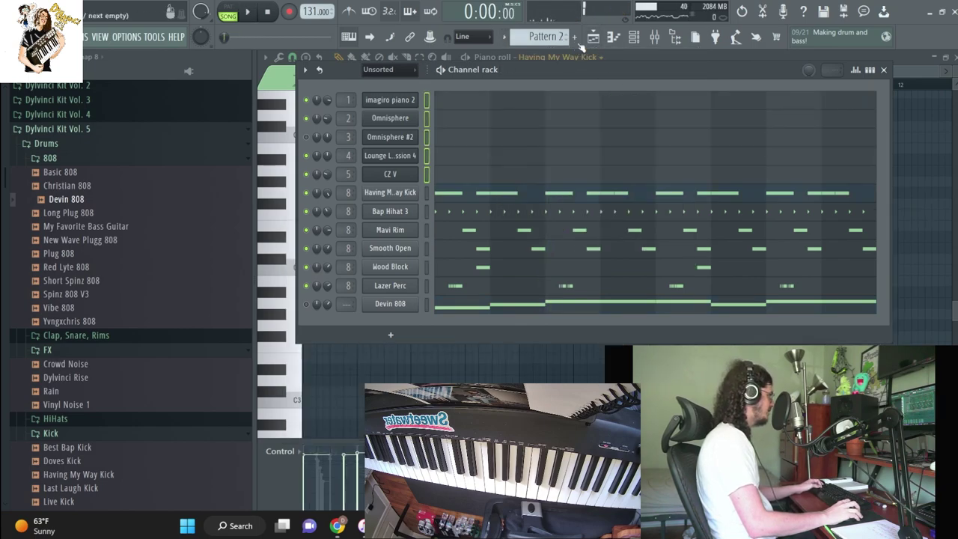
key("F5")
left_click_drag(479, 197, 524, 318)
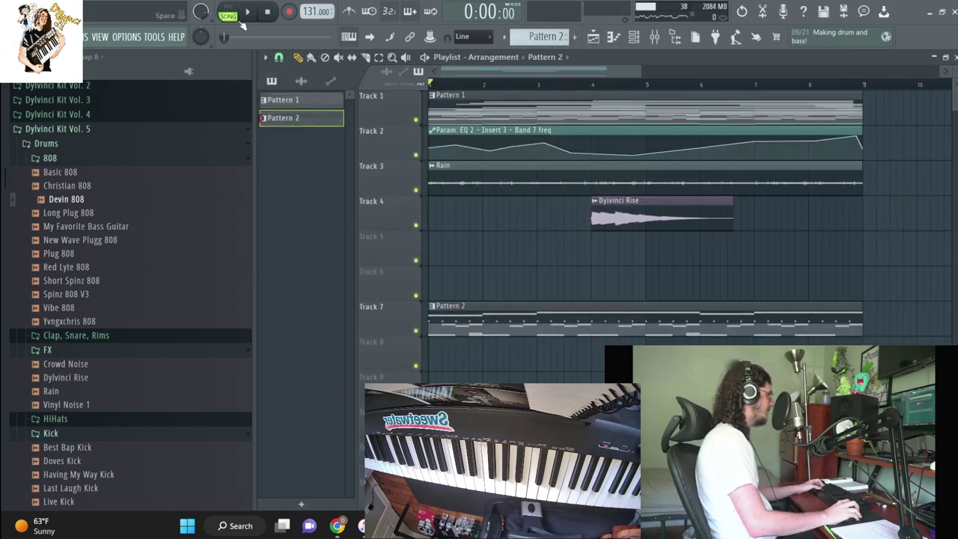
key("space")
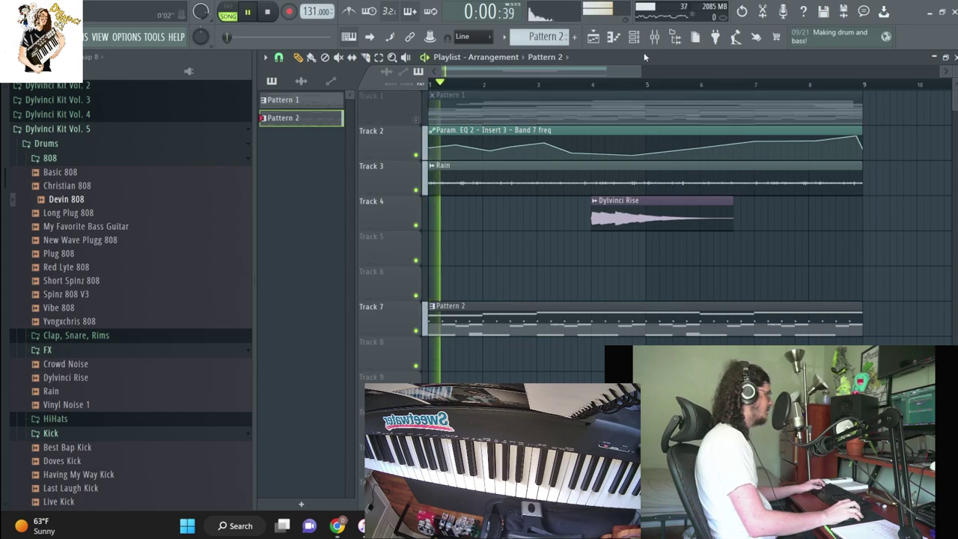
Switch back to Pattern 1 and audition its melodic channels with the drums muted and Omnisphere #2 on, and bring up the mixer
key("F6")
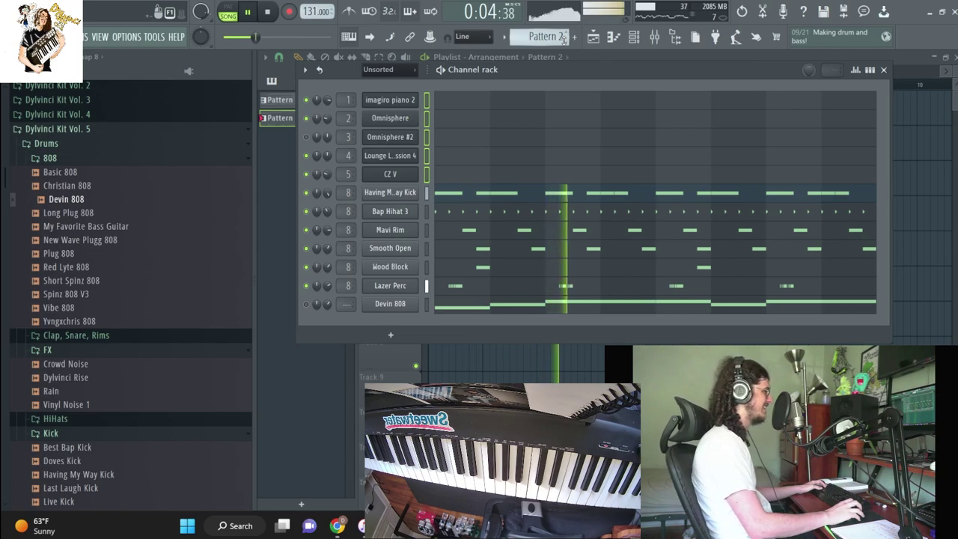
key("space")
scroll(564, 39, "up", 1)
key("space")
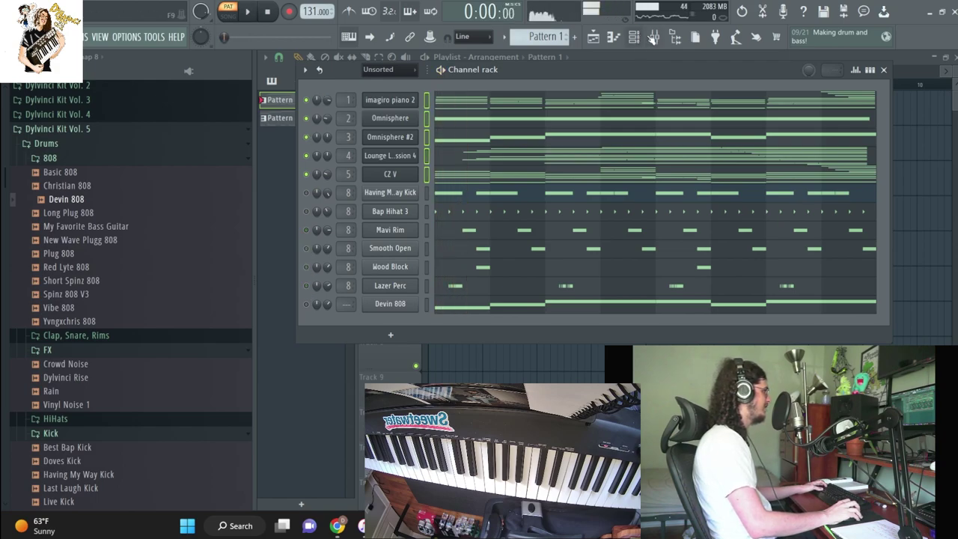
key("space")
key("F9")
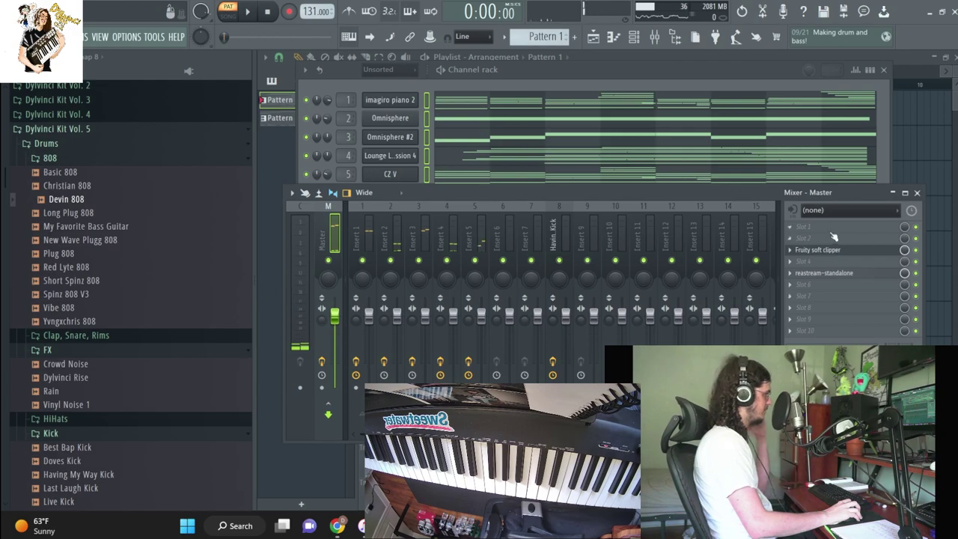
Load Edison into the first effect slot of the Master track and start recording its input
left_click(833, 237)
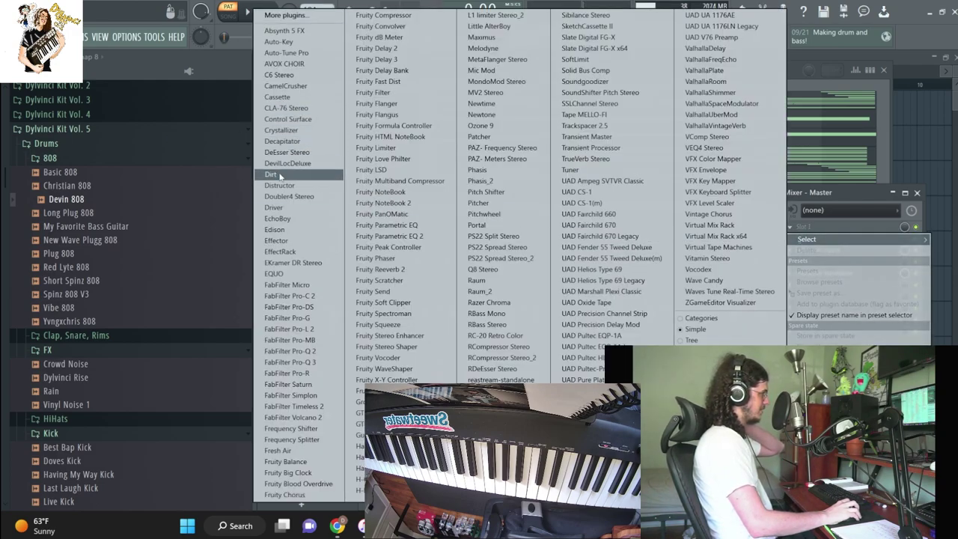
left_click(275, 230)
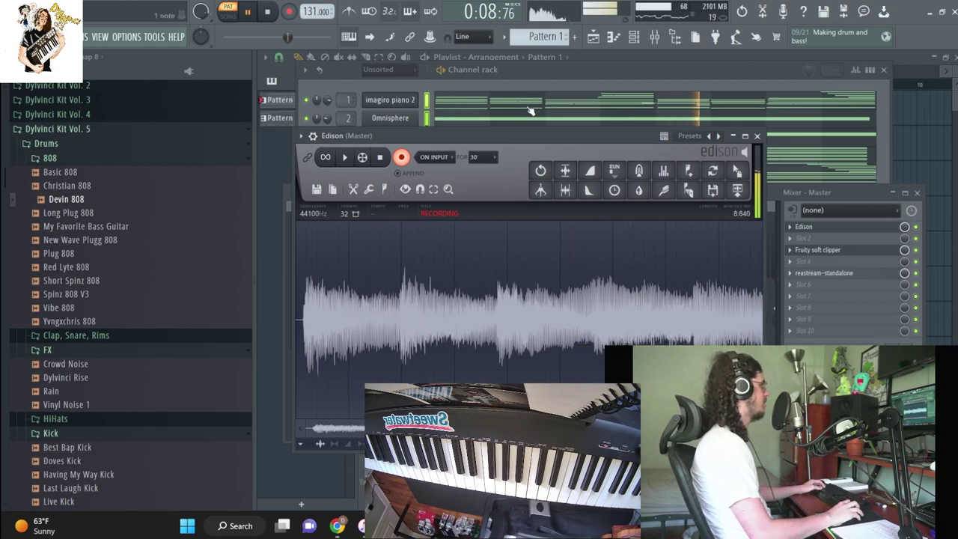
Mute the Omnisphere and Omnisphere #2 channels in Pattern 1 while Edison records the melody playing
left_click(503, 67)
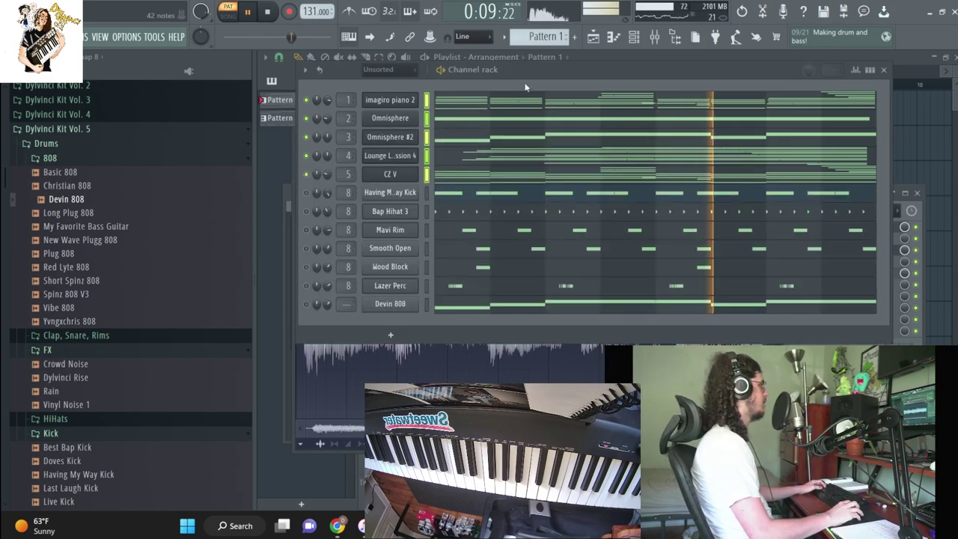
left_click(306, 118)
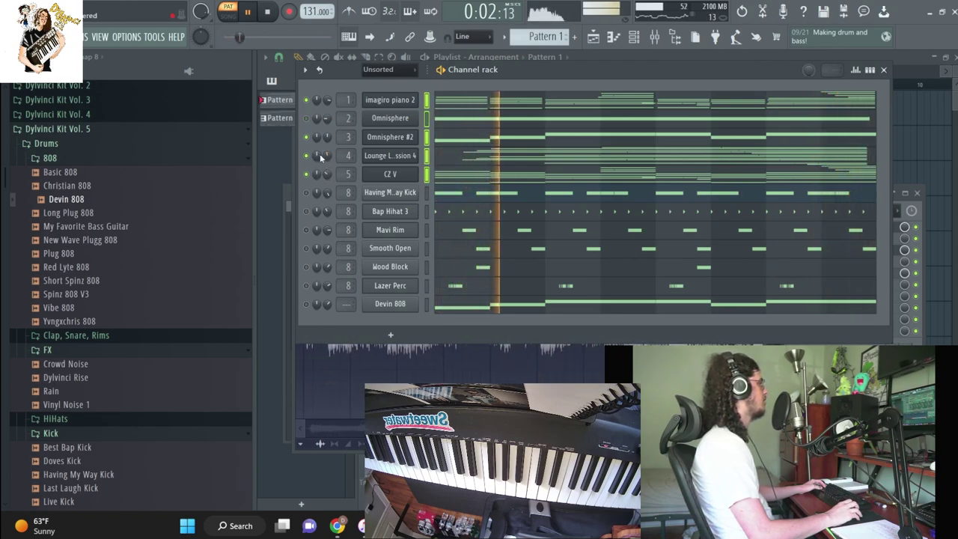
left_click_drag(484, 74, 658, 109)
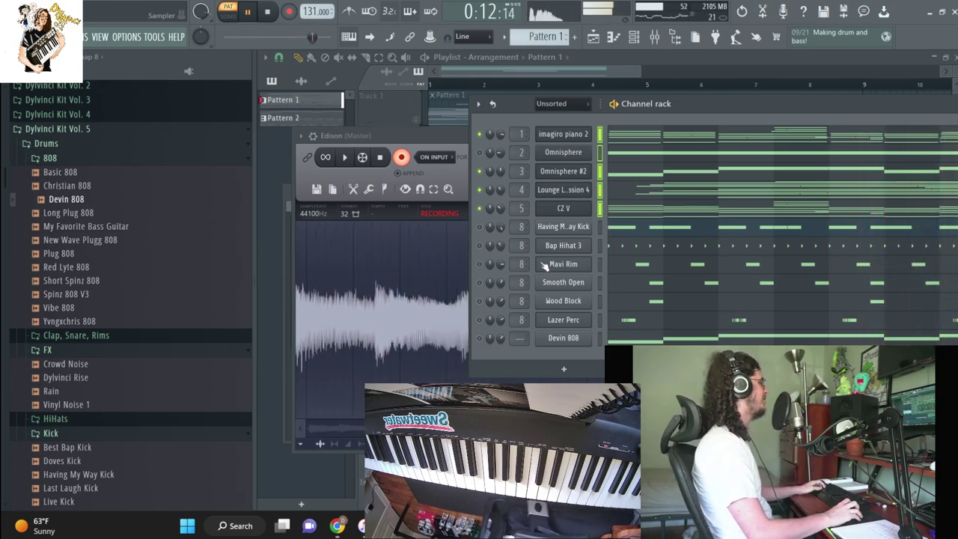
left_click(479, 171)
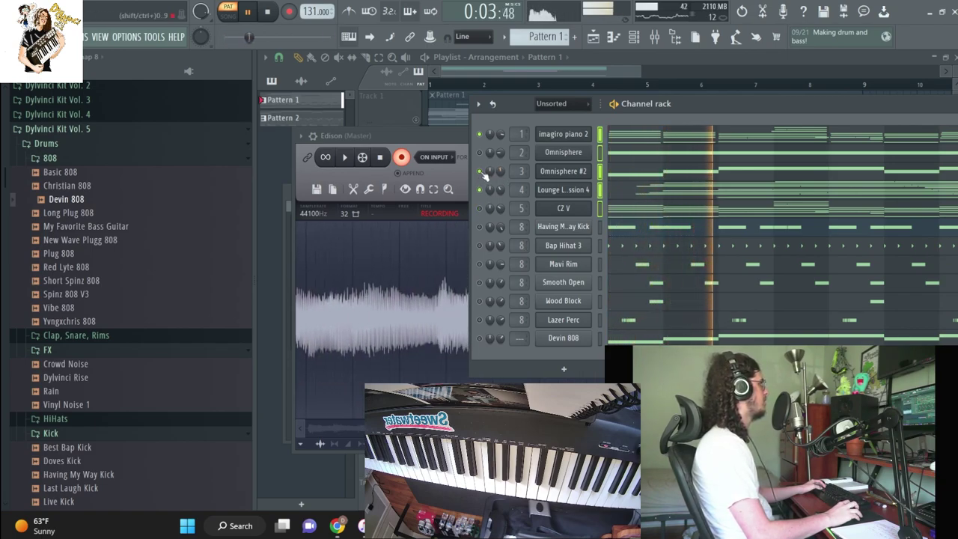
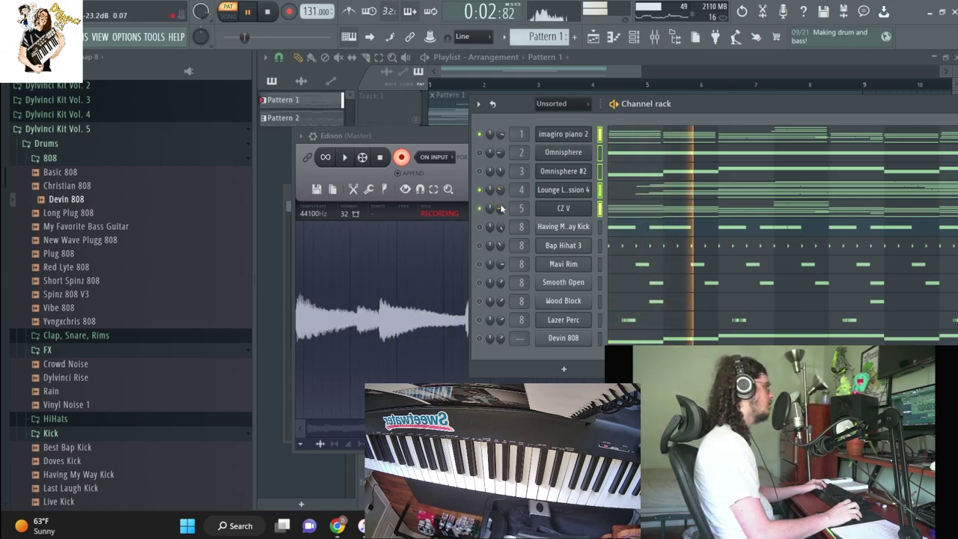
Stop the Edison recording and send the recorded audio to the playlist as an audio clip
left_click(383, 157)
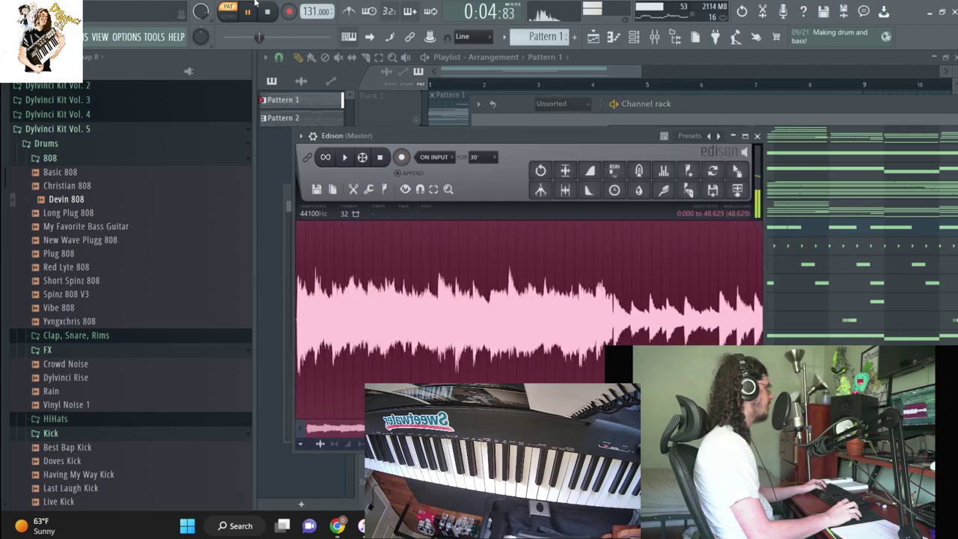
left_click(737, 190)
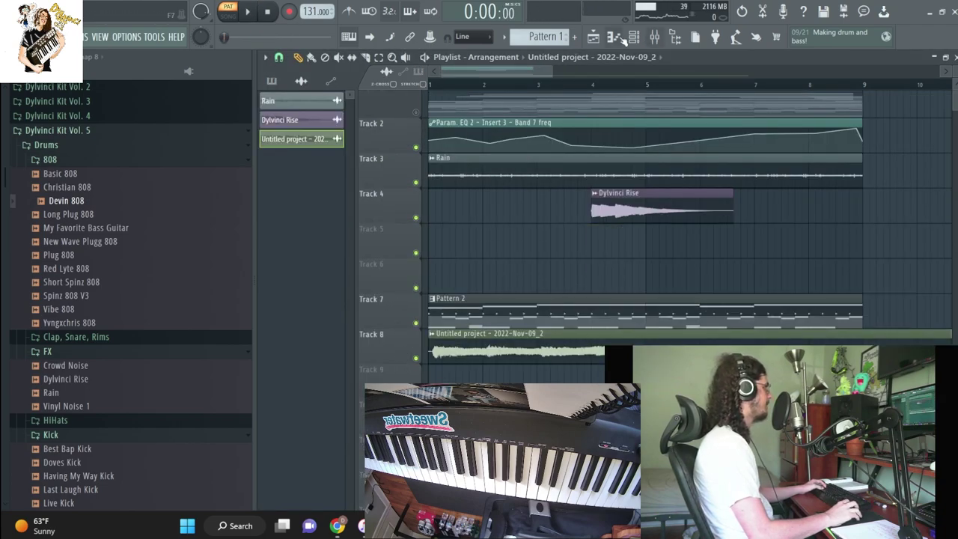
Set the recorded clip's time-stretching mode to Stretch and adjust its pitch and time multiplier
left_click(618, 37)
left_click(633, 37)
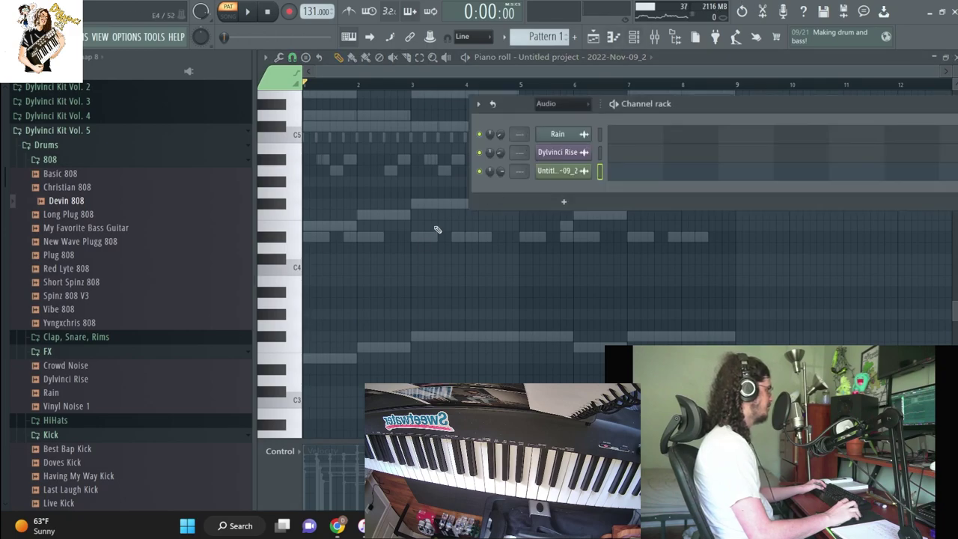
left_click(554, 171)
left_click(560, 169)
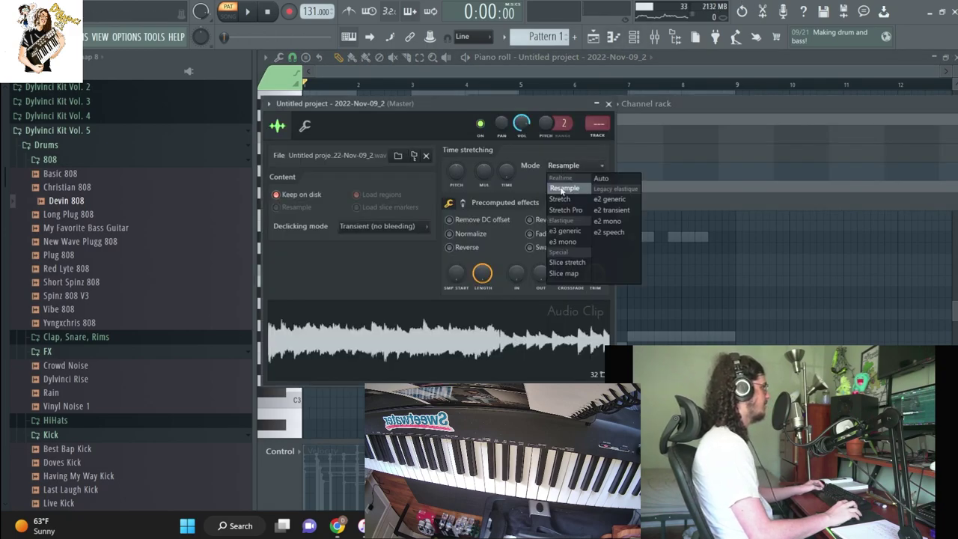
left_click(564, 200)
left_click_drag(476, 176, 615, 205)
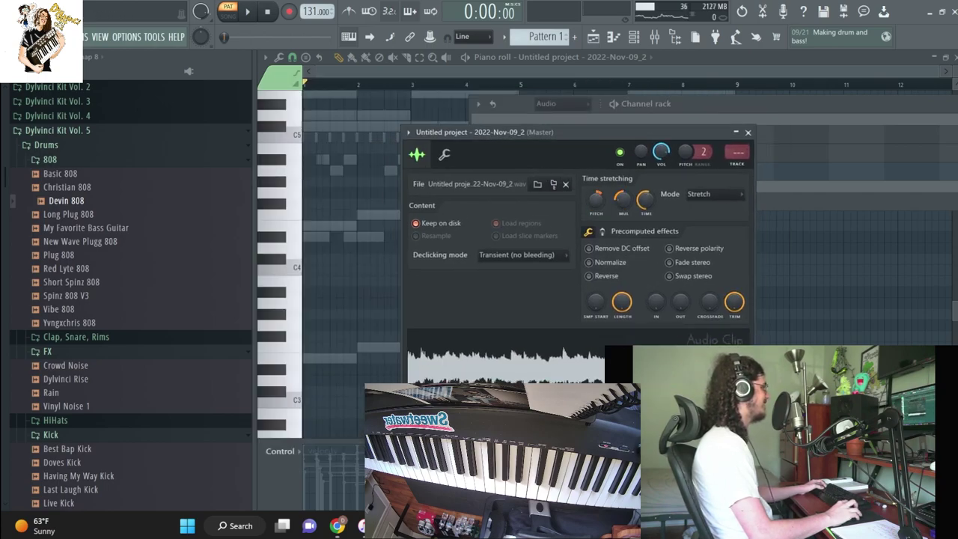
left_click(650, 120)
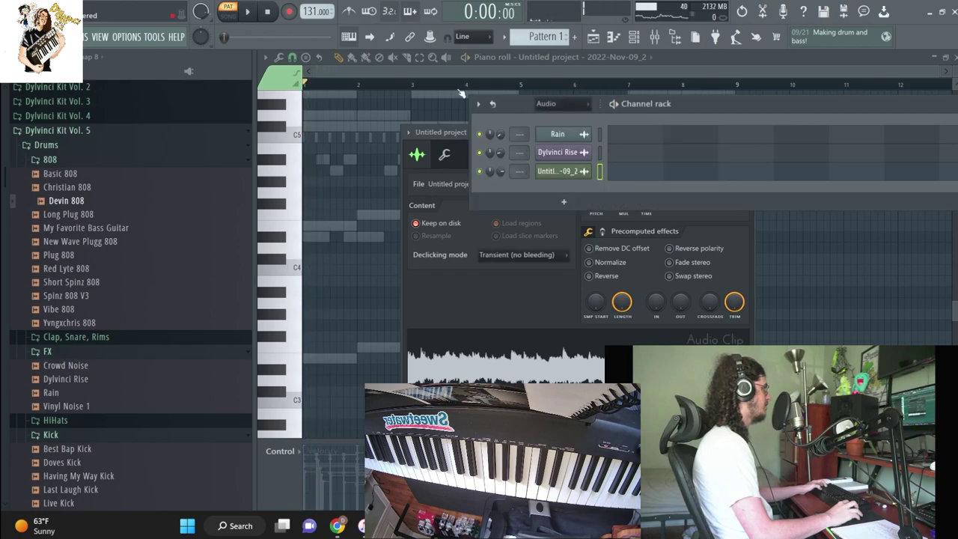
Play the arrangement in song mode to hear the stretched clip together with the other tracks
left_click(593, 38)
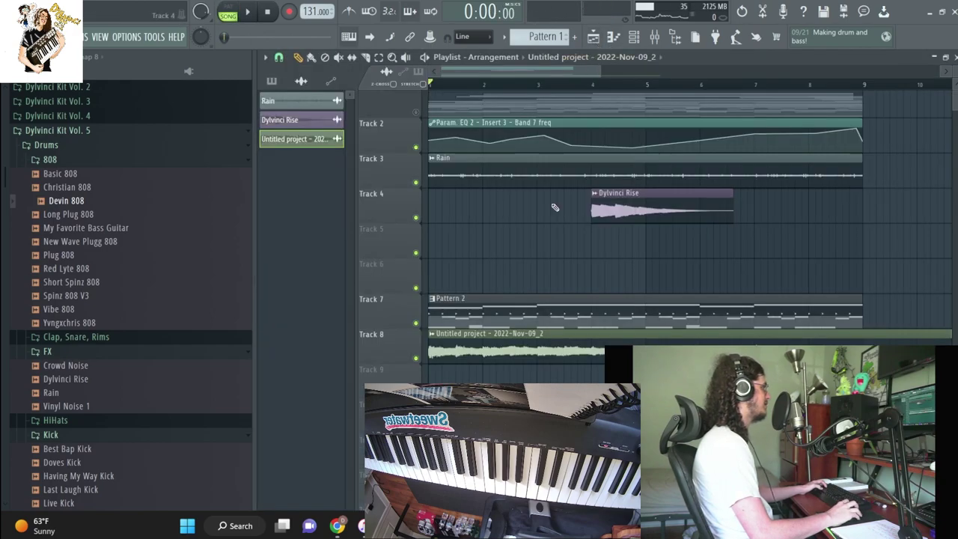
key("space")
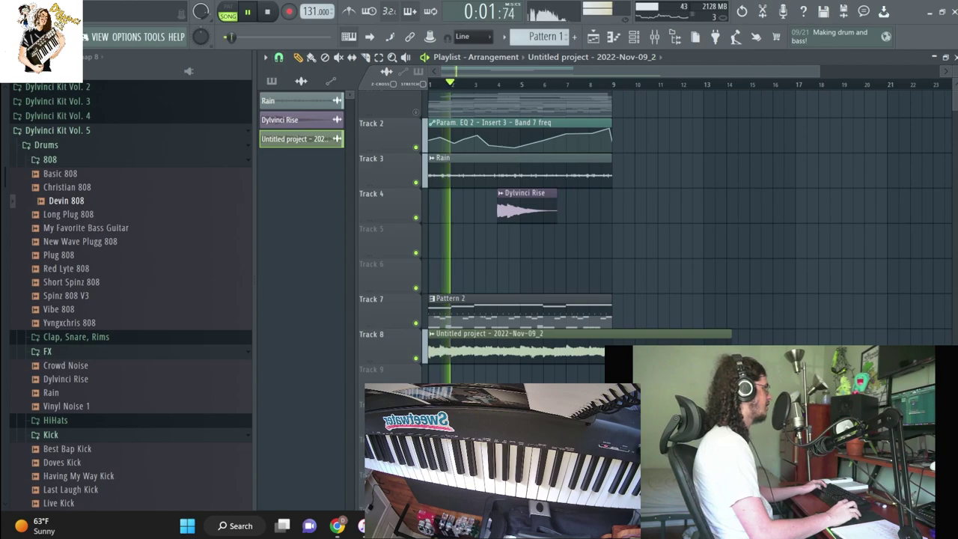
key("F6")
key("F9")
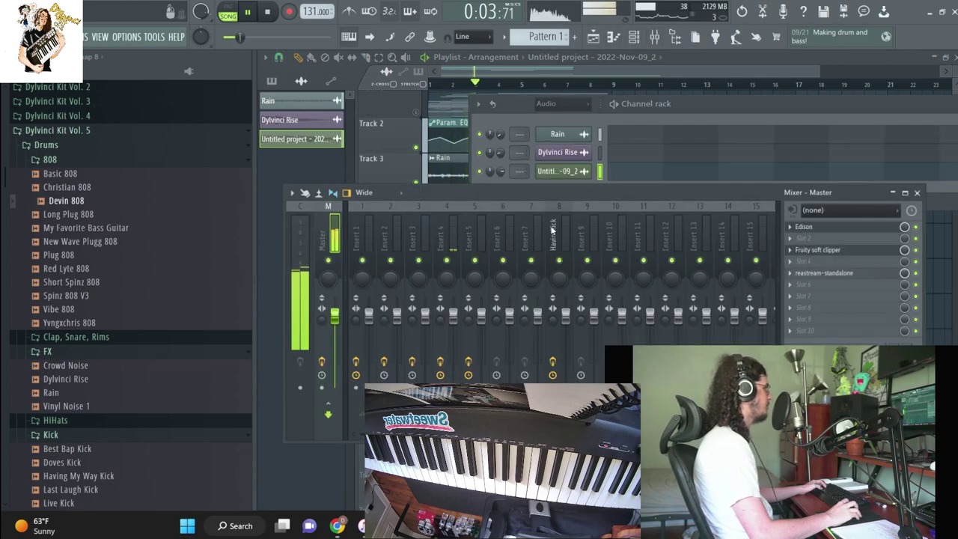
left_click(581, 56)
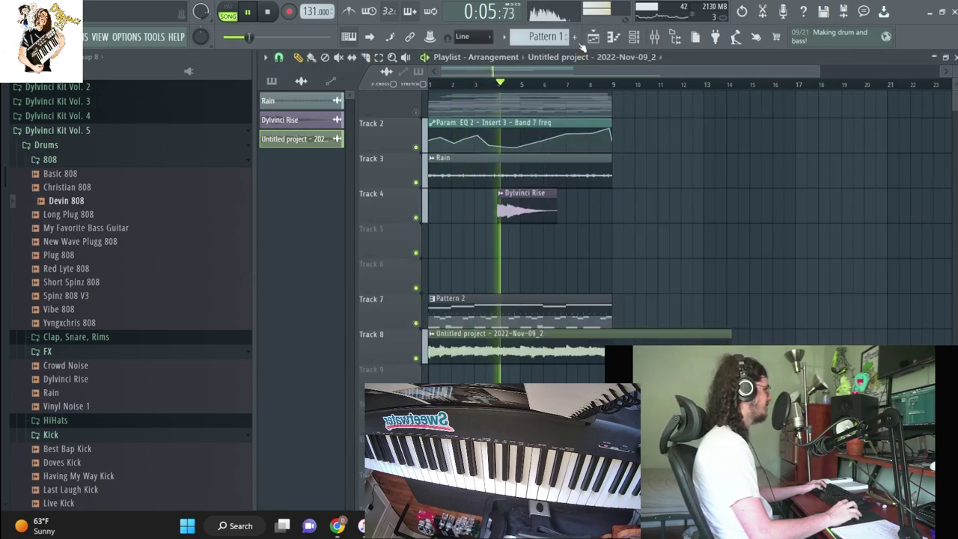
Unmute Pattern 2's drum channels except Devin 808 and show all channel groups in the channel rack
scroll(539, 39, "down", 1)
left_click(633, 37)
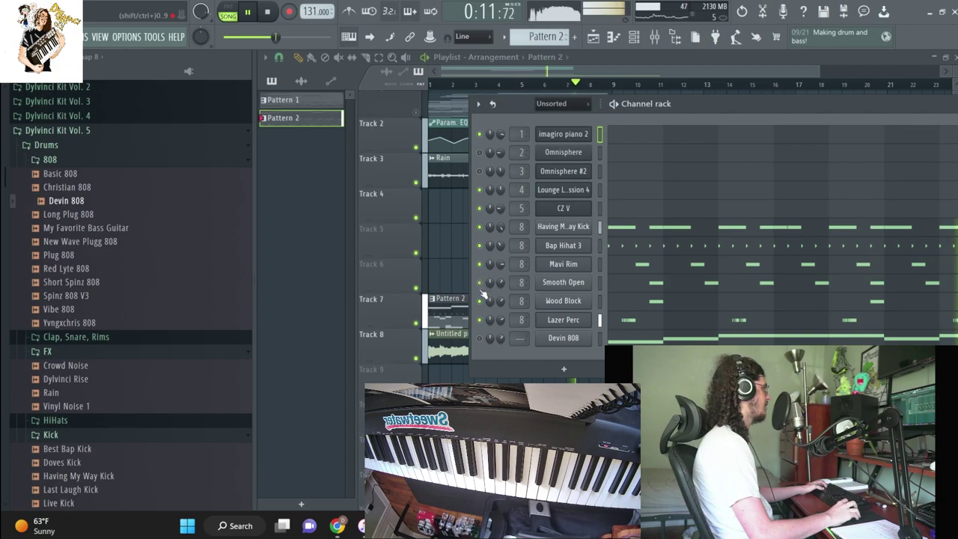
left_click(551, 104)
left_click(545, 117)
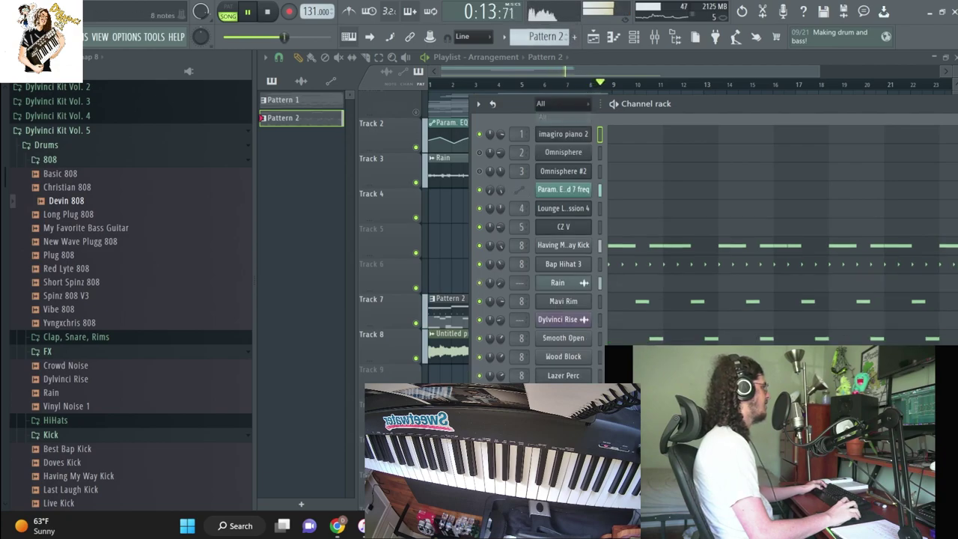
Check the recorded clip's time-stretching settings while the song plays from the start, and stop playback
left_click(563, 184)
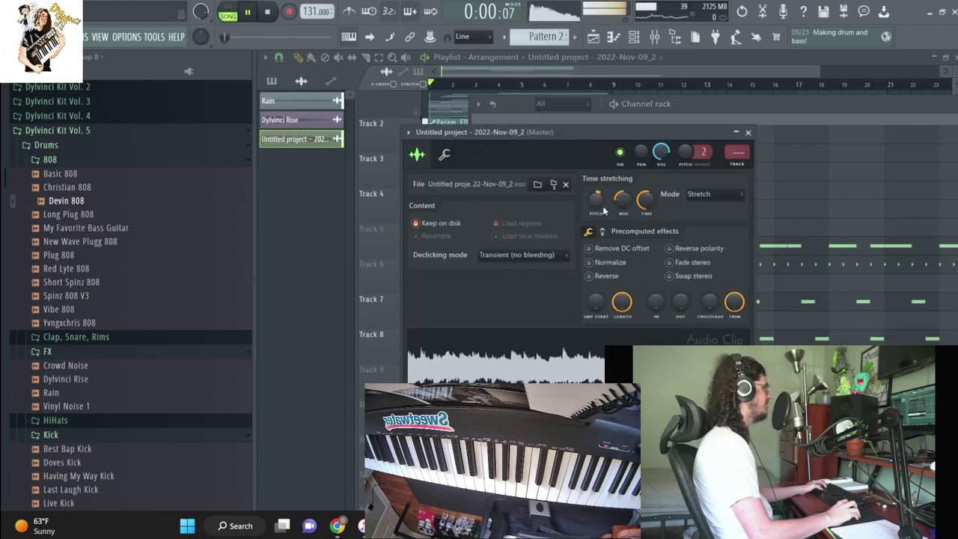
left_click(618, 84)
key("space")
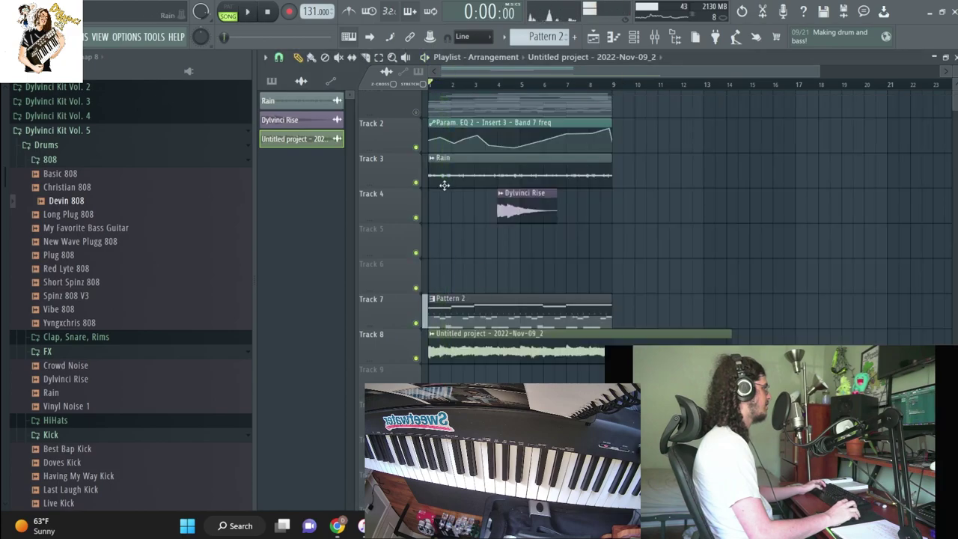
Solo Track 7 to hear Pattern 2 alone, and turn Track 8 with the recorded clip back on
right_click(416, 324)
key("space")
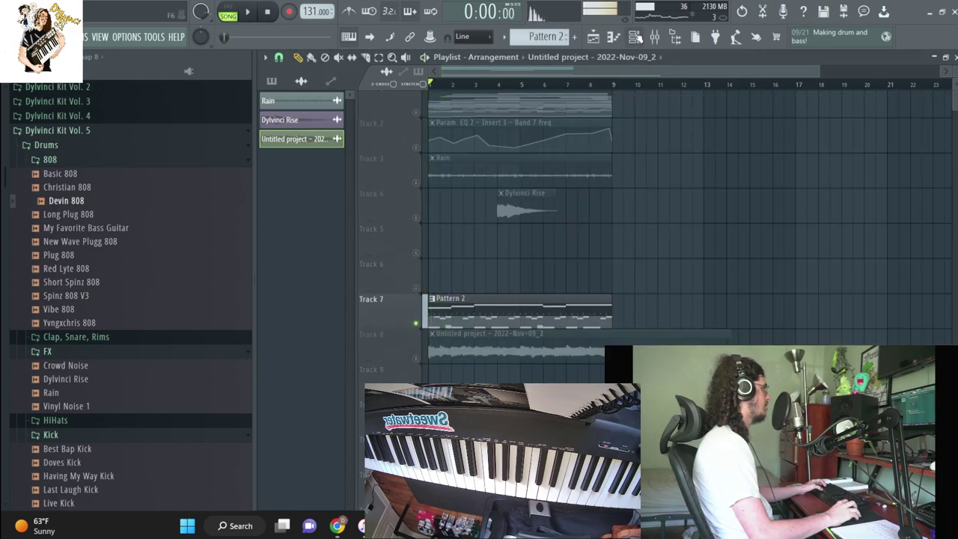
left_click(635, 36)
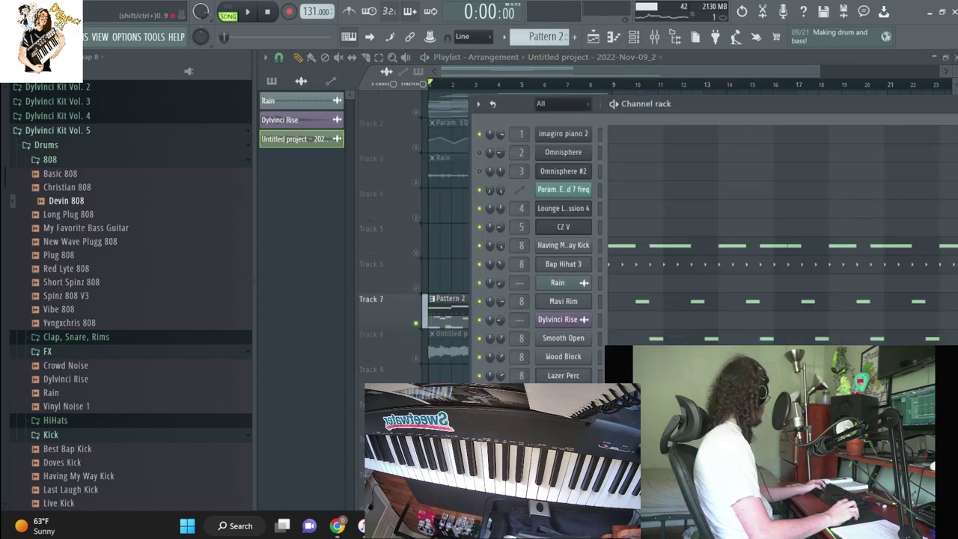
left_click(454, 310)
key("space")
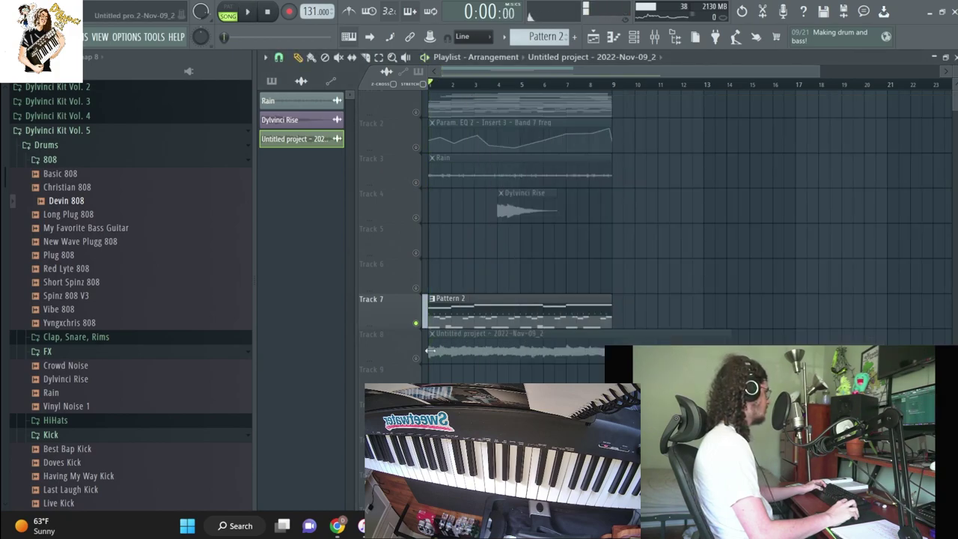
left_click(417, 357)
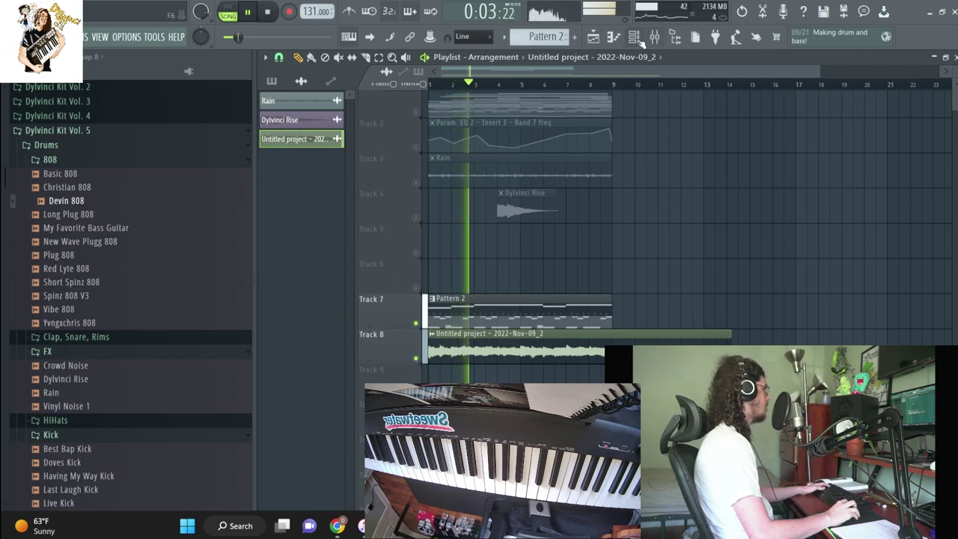
Raise the recorded clip's time-stretching pitch while it plays along with Pattern 2
left_click(640, 43)
left_click(573, 184)
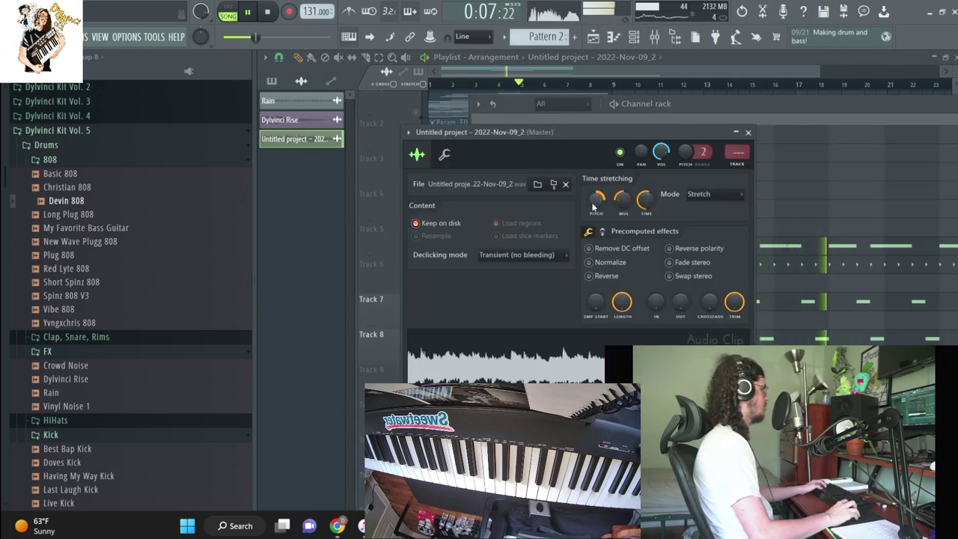
left_click(494, 57)
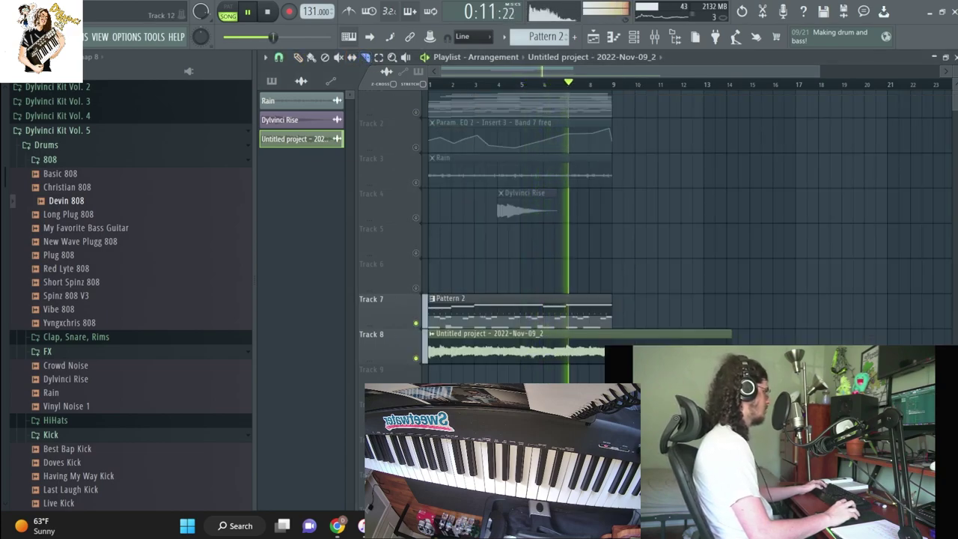
Slice the recorded clip on Track 8 into four one-bar pieces and delete the remainder from bar 5 onward
left_click(461, 347)
left_click(479, 346)
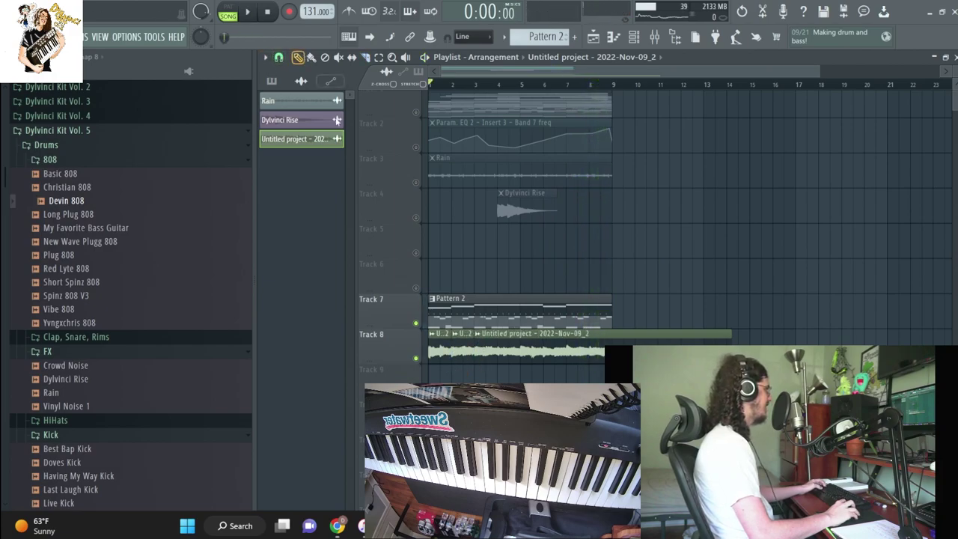
right_click(539, 348)
left_click_drag(509, 329, 440, 356)
key("space")
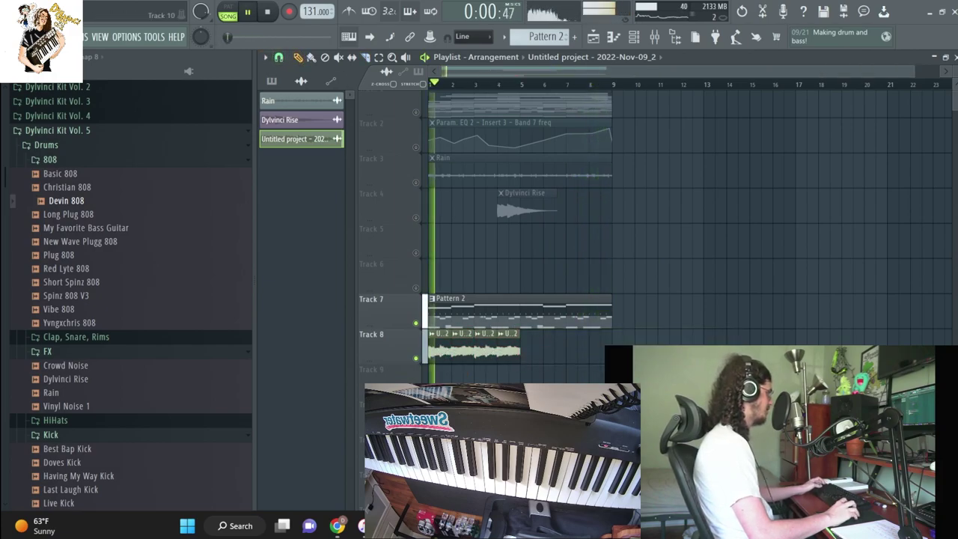
Duplicate the four Track 8 slices so that they also fill bars 5 to 8
scroll(452, 352, "up", 3, "ctrl")
left_click(555, 351)
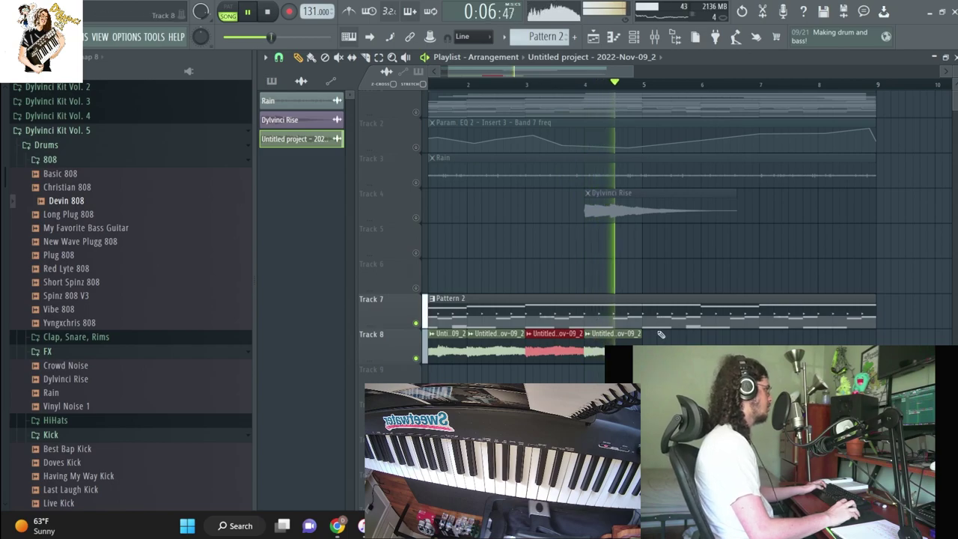
key("ctrl+b")
key("ctrl+b")
key("ctrl+b")
key("ctrl+b")
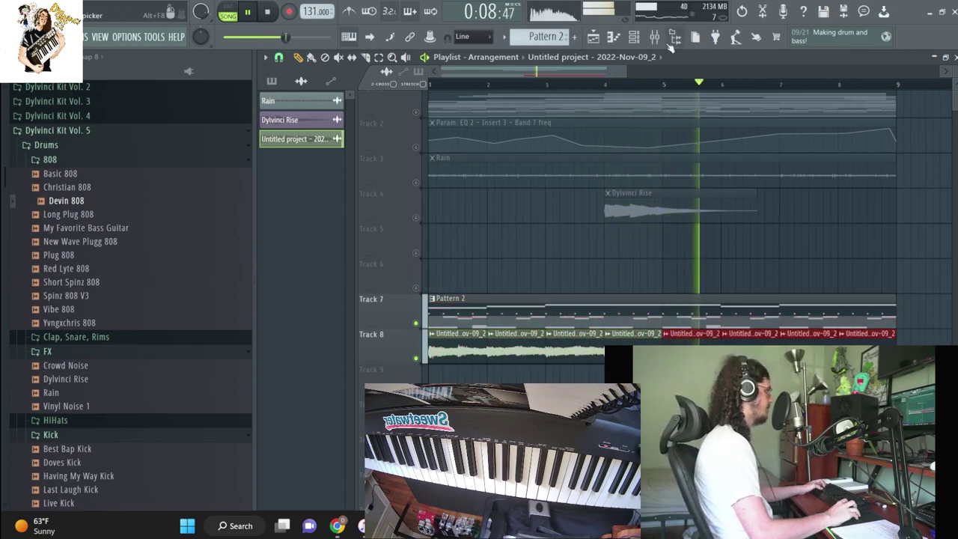
Lower the recorded clip's time-stretching pitch, set the project tempo to 128 BPM, and restart playback
left_click(634, 37)
double_click(448, 343)
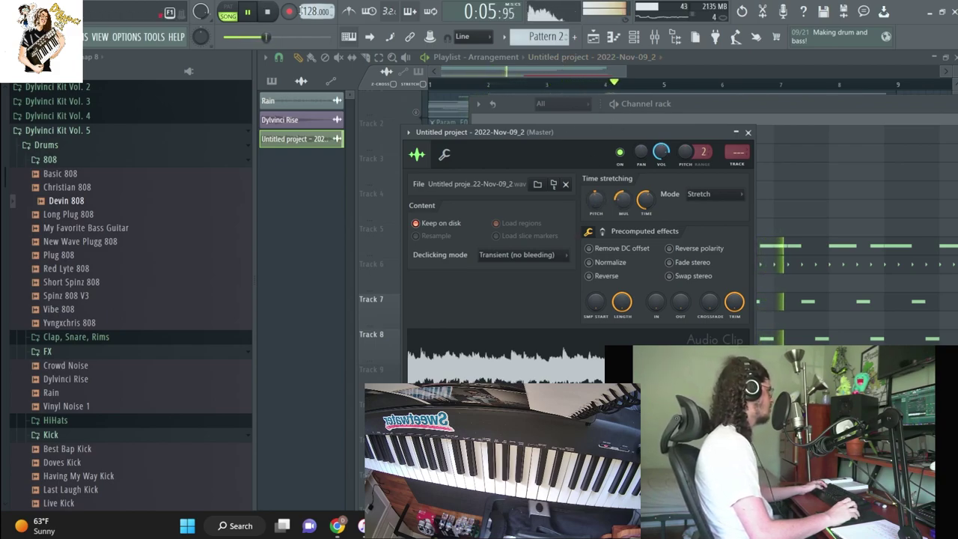
left_click(602, 92)
key("space")
key("space")
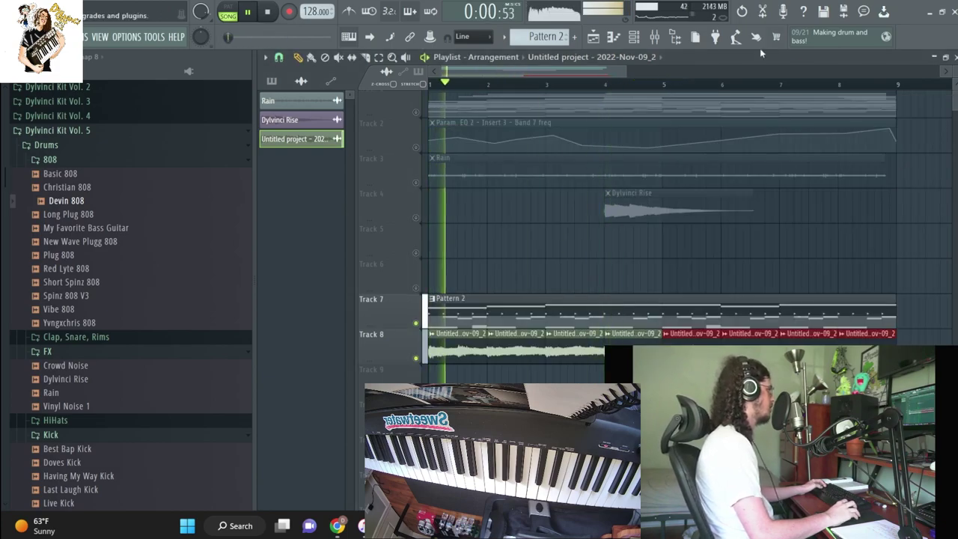
Check the Bap Hihat 3 channel's settings and the recorded clip's channel settings while the loop plays
left_click(653, 39)
left_click(589, 264)
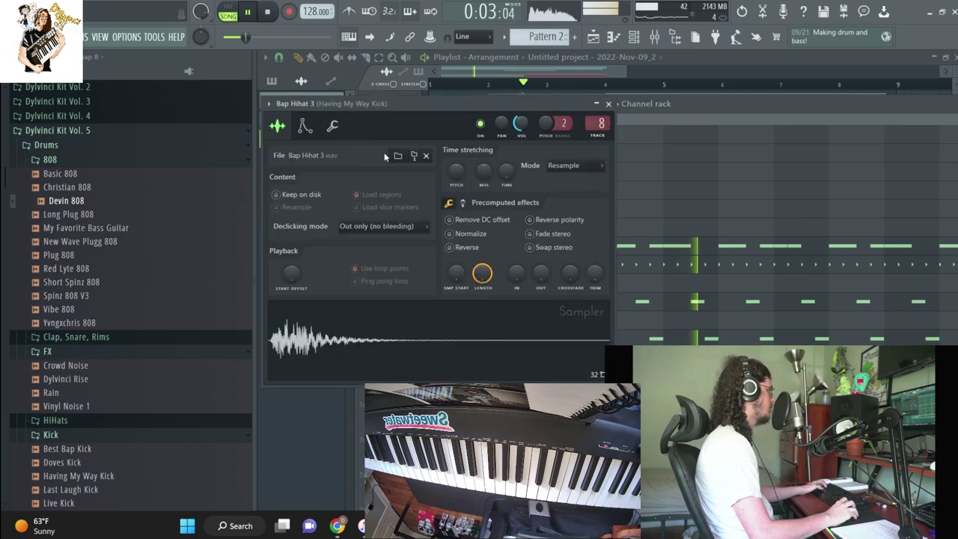
left_click(332, 126)
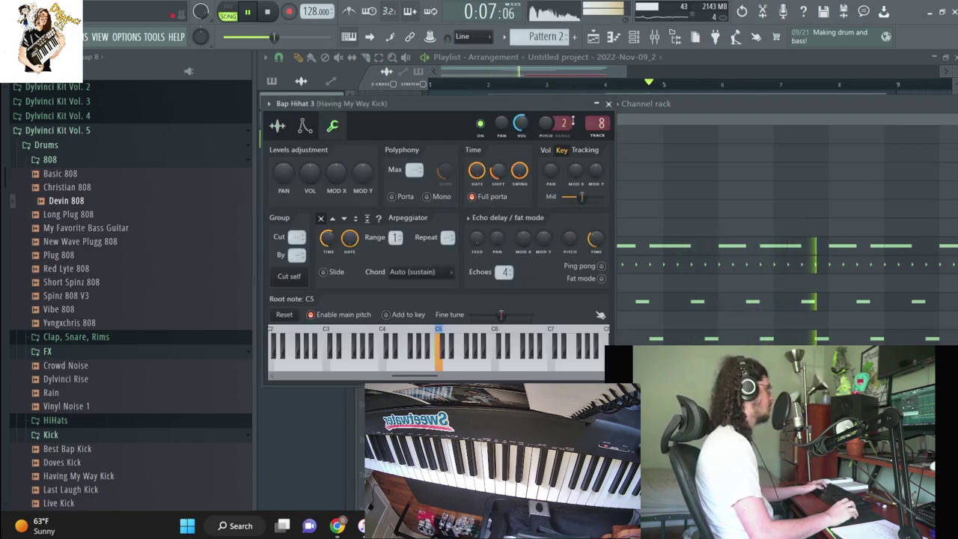
left_click(622, 144)
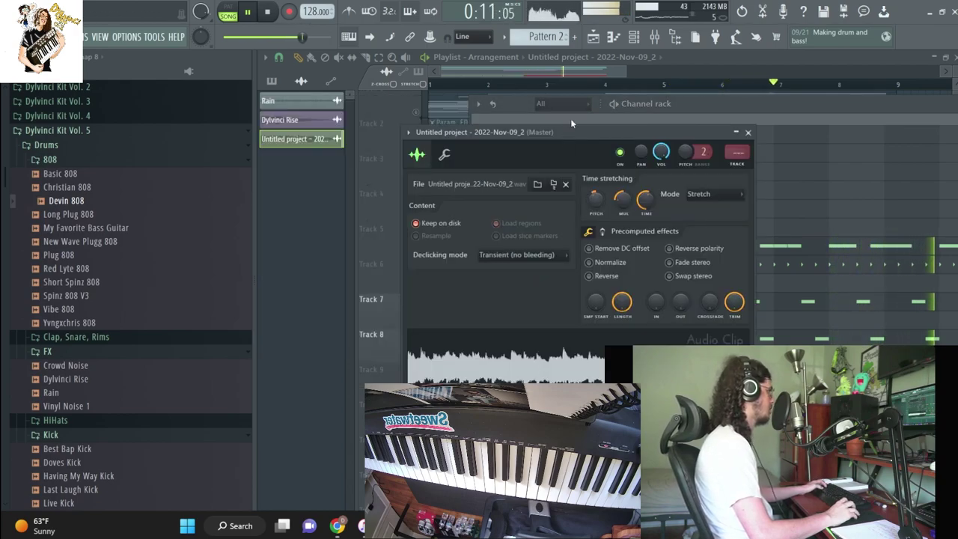
key("Escape")
Replace the Track 8 slices with the full recorded clip starting at bar 1 and play it back
scroll(633, 259, "down", 4)
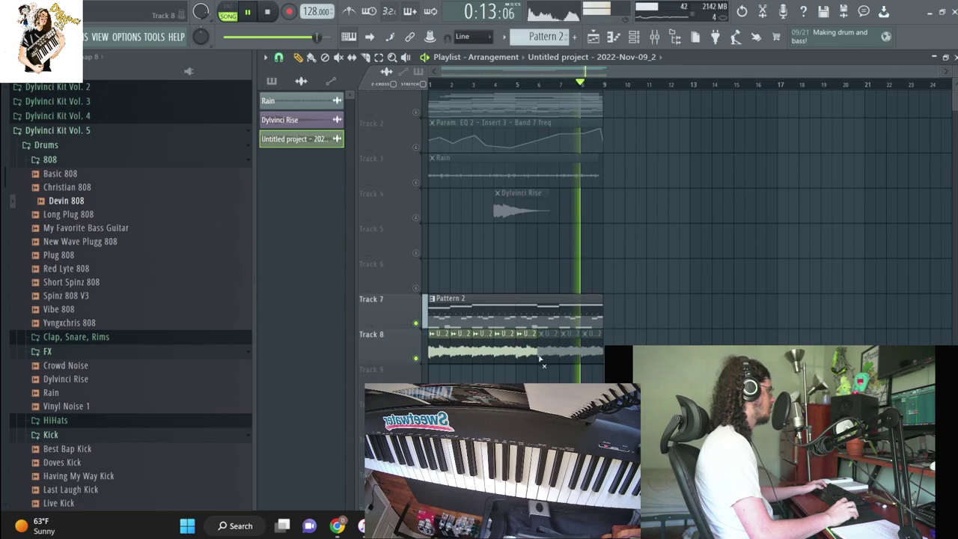
key("space")
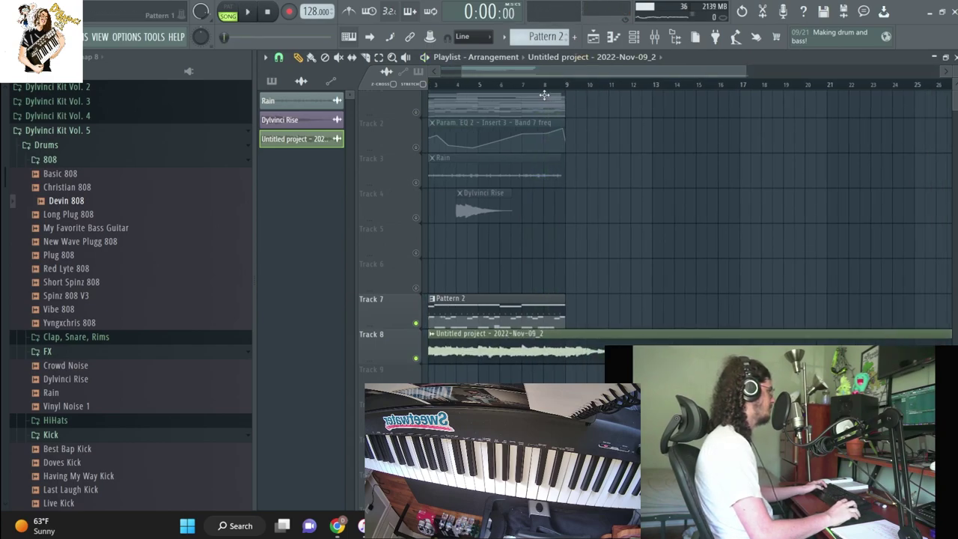
key("space")
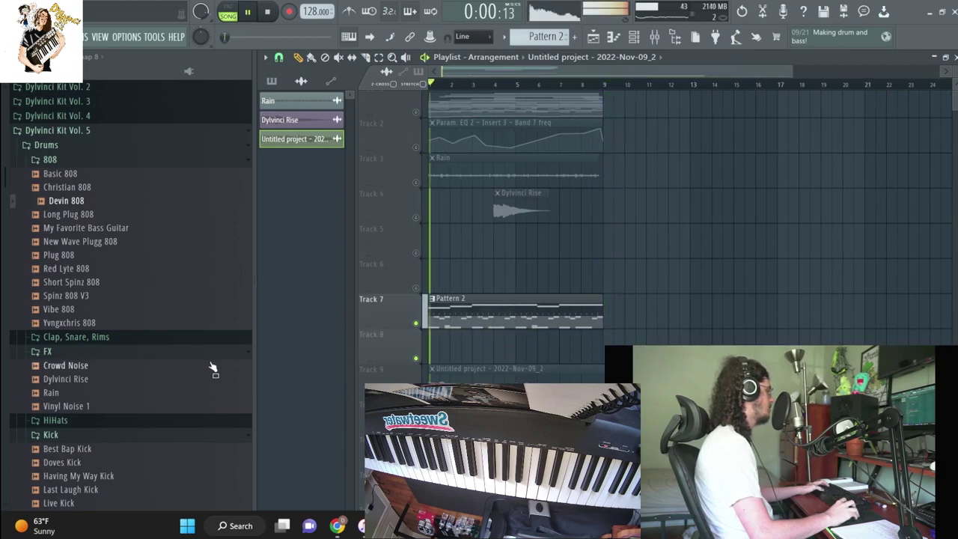
left_click_drag(559, 365, 560, 336)
key("space")
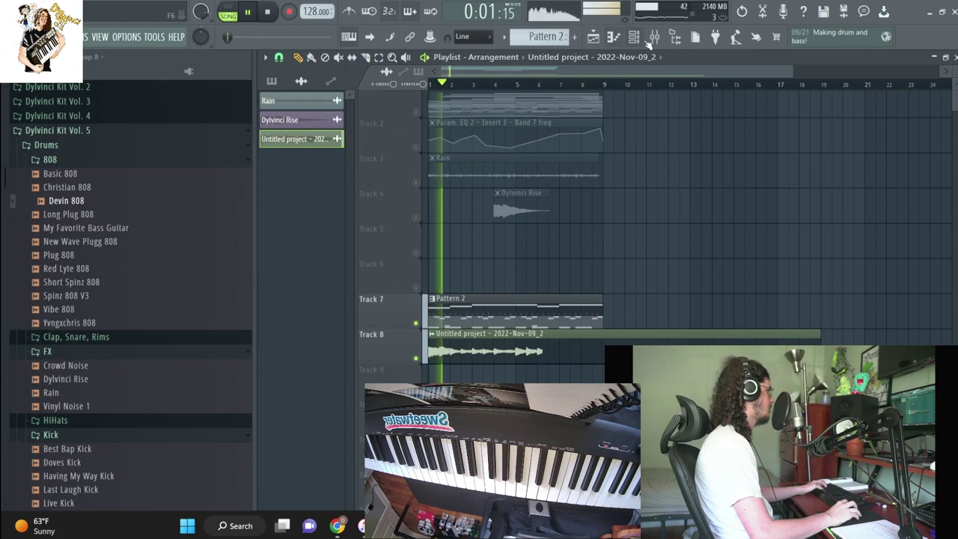
Halve the recorded clip's time-stretched length so that it ends at about bar 10
key("F6")
left_click(548, 215)
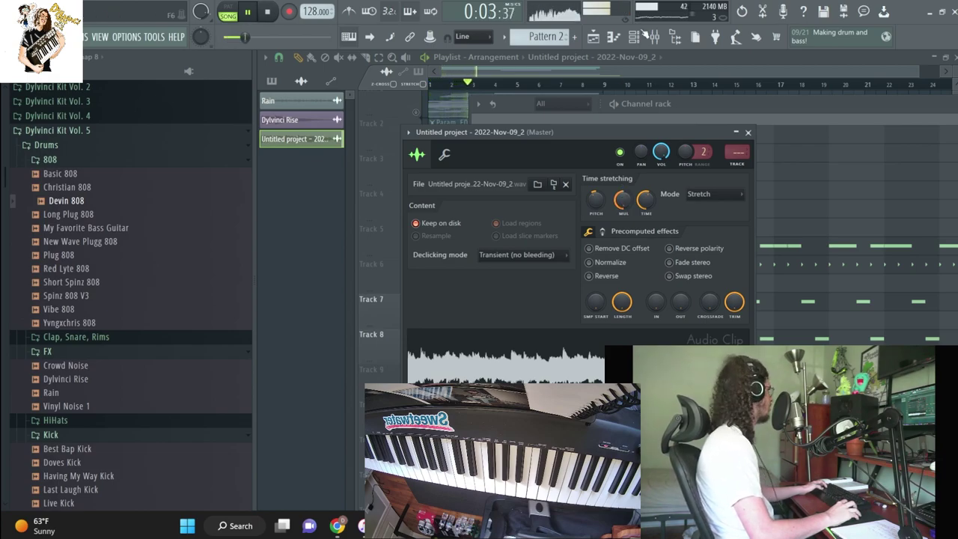
left_click(591, 57)
left_click(461, 296)
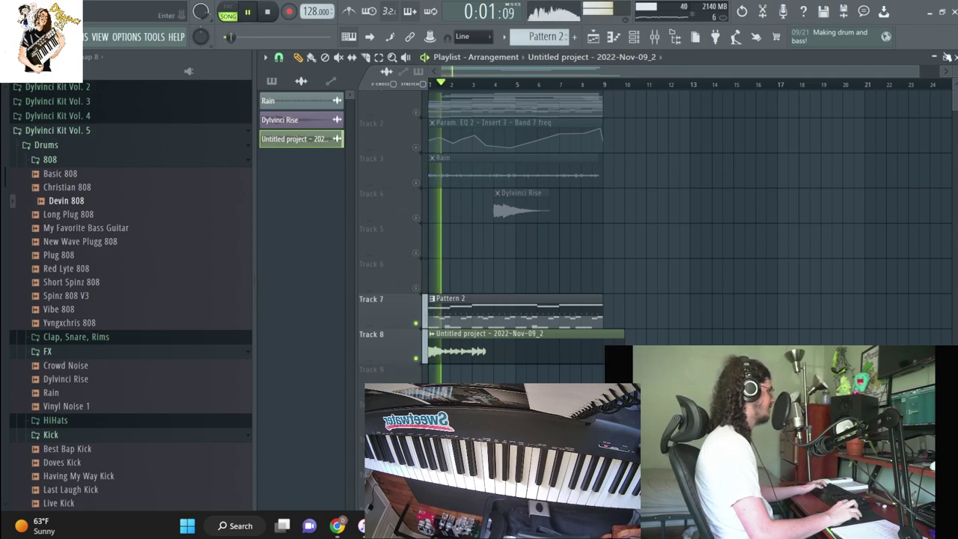
Slice the recorded clip at bar 2 and move the remainder along Track 8 to just after bar 6
left_click_drag(917, 71, 556, 167)
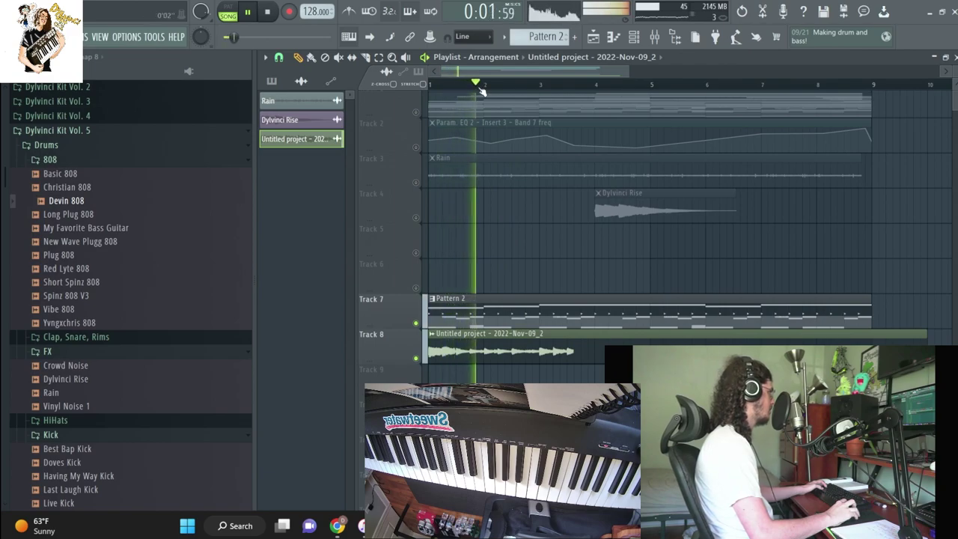
key("space")
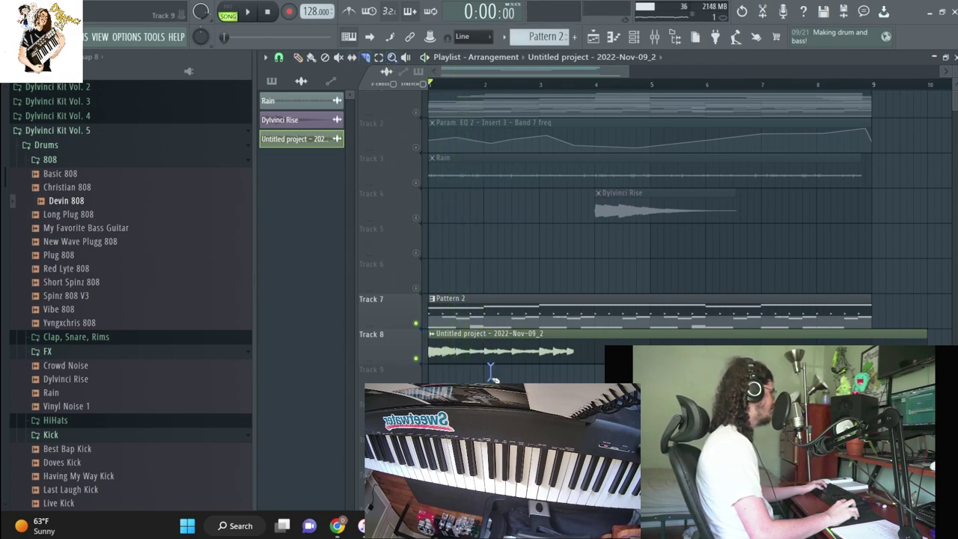
left_click_drag(627, 340, 829, 319)
key("space")
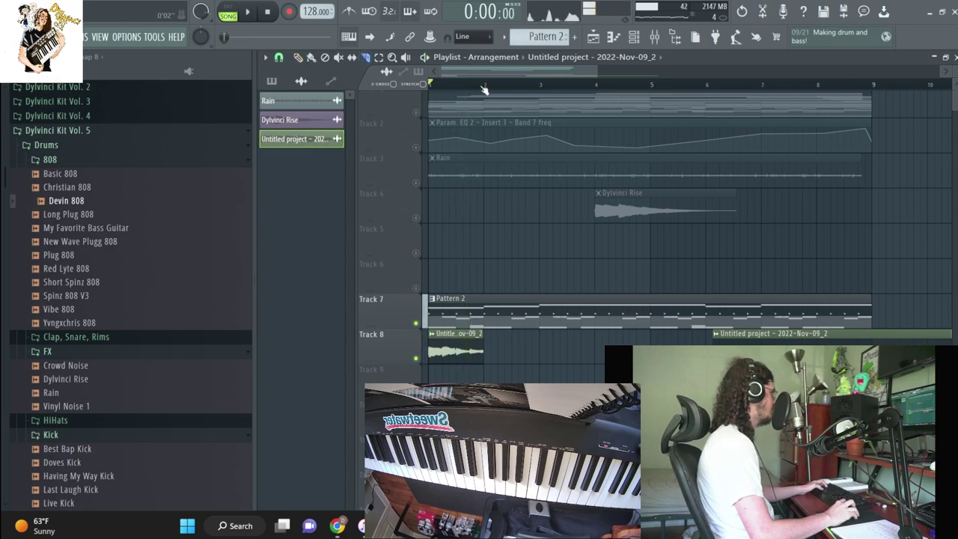
key("space")
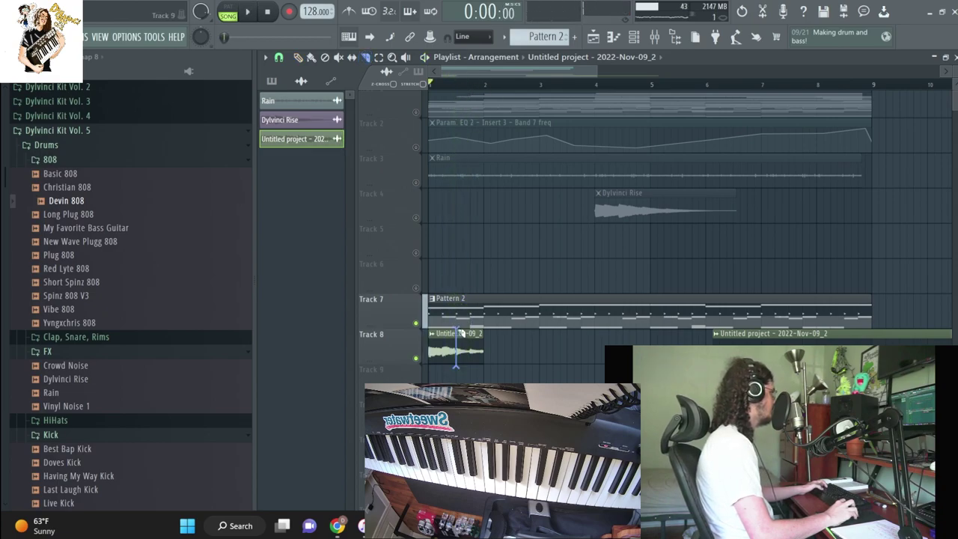
Split the one-bar Track 8 slice in half and duplicate and chop the pieces to fill bars 1 and 2
left_click(493, 338)
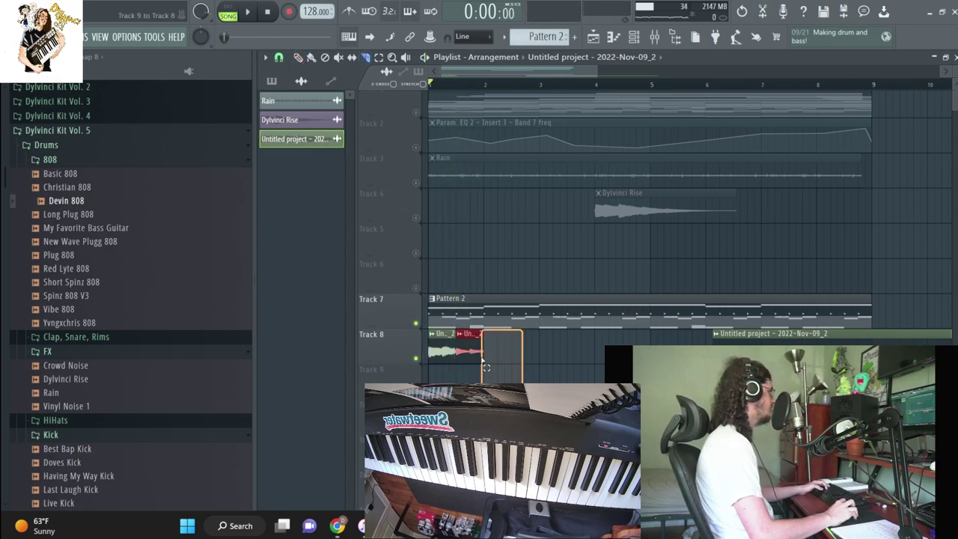
key("space")
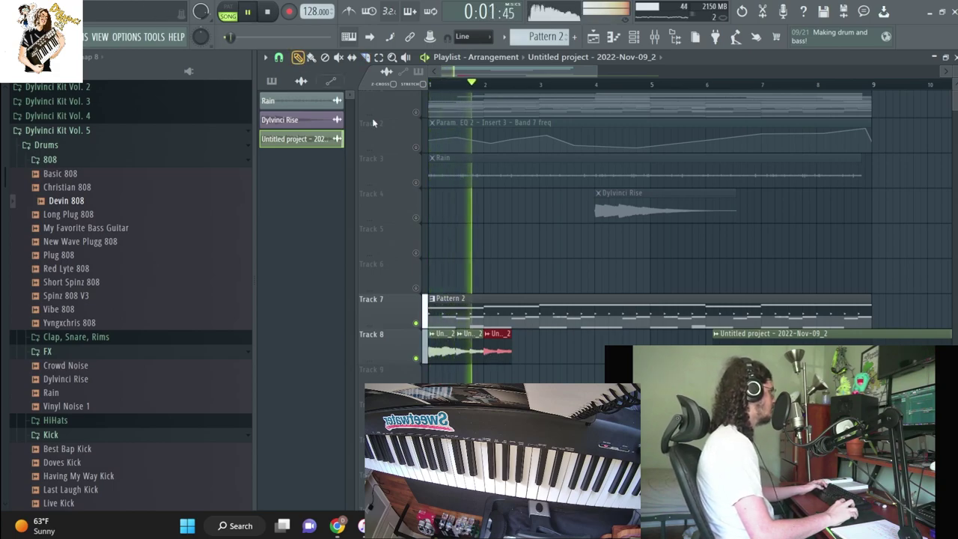
key("space")
scroll(479, 352, "up", 2)
key("space")
left_click_drag(510, 352, 151, 341)
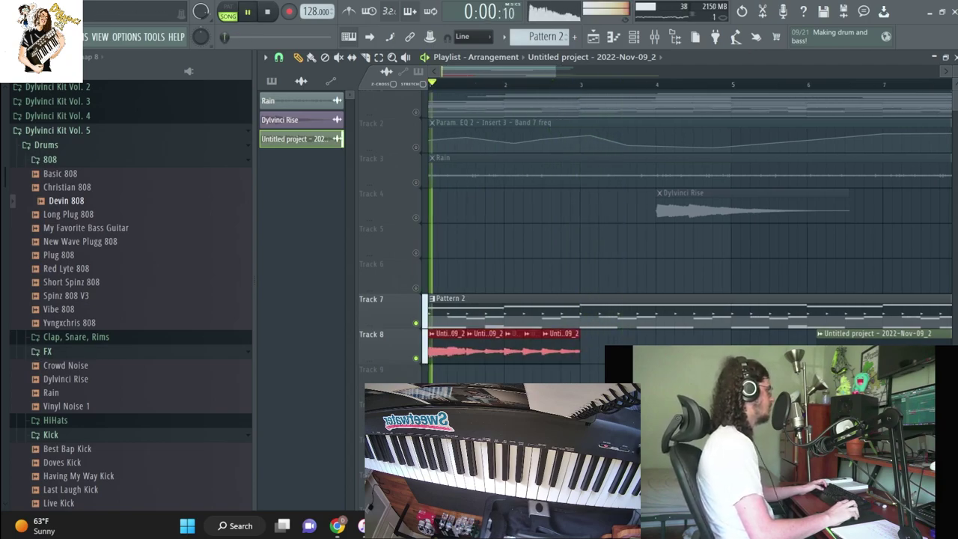
Remove the leftover clip, fill bars 3 and 4 with more chops, and duplicate the four-bar sequence into bars 5 to 8
scroll(738, 336, "down", 3)
left_click_drag(739, 341, 490, 349)
right_click(596, 351)
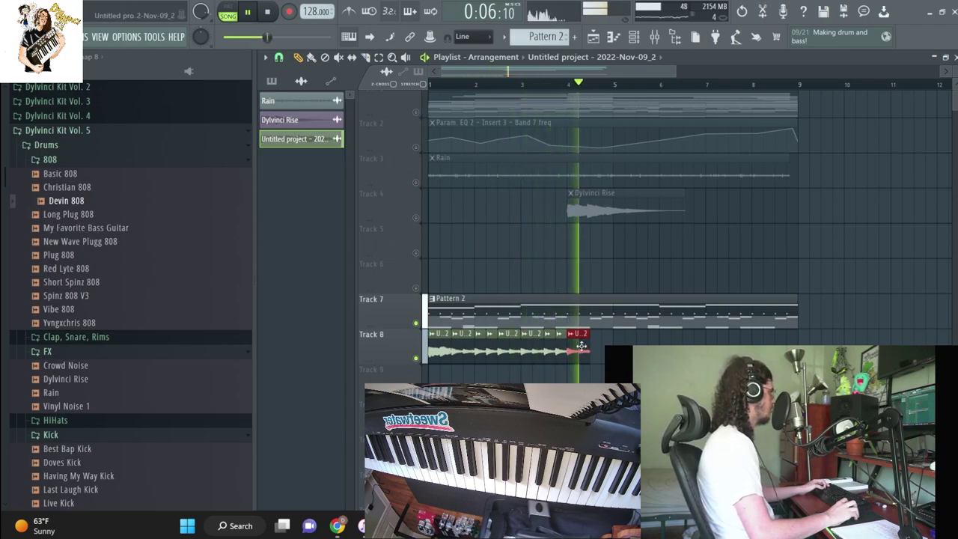
key("ctrl+b")
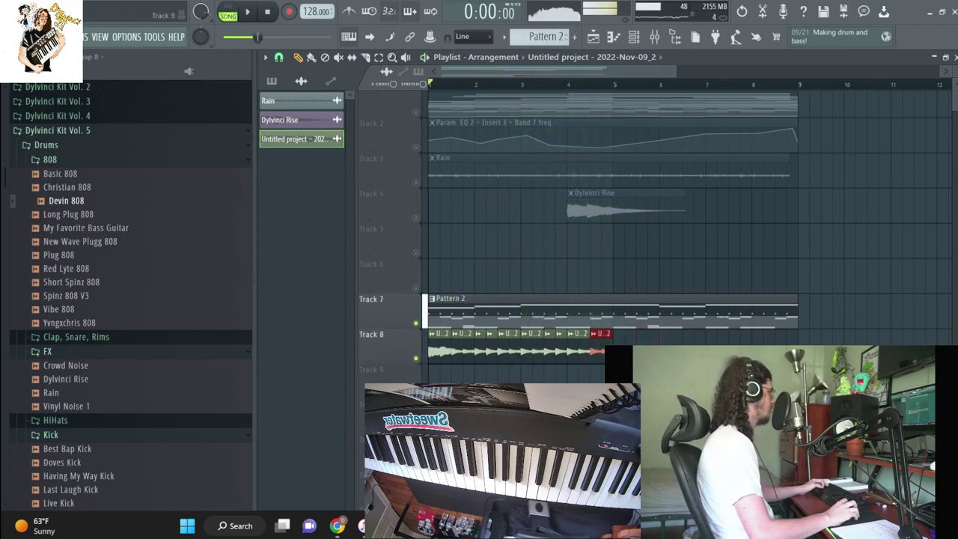
left_click_drag(714, 336, 478, 341)
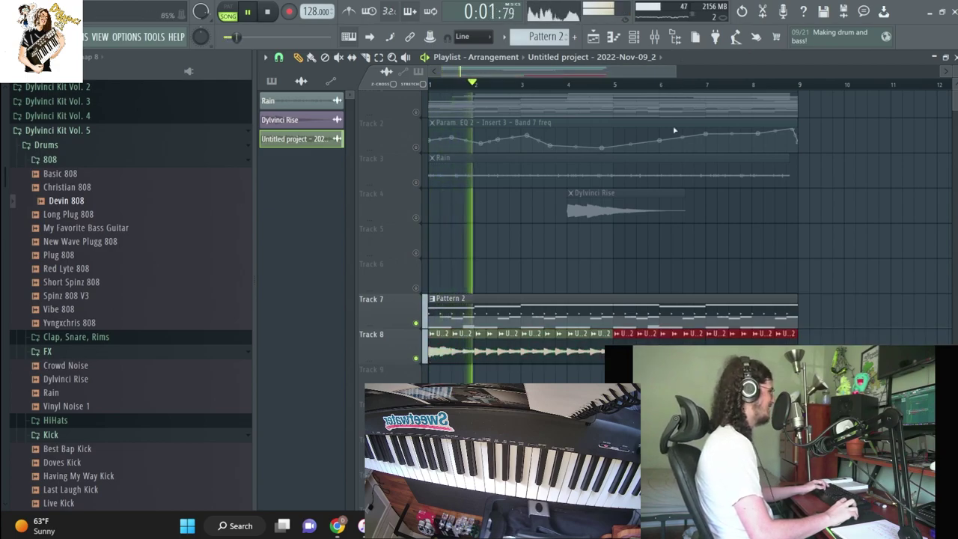
Unmute the Rain and Dylvinci Rise tracks and open the recorded clip's channel settings
key("F6")
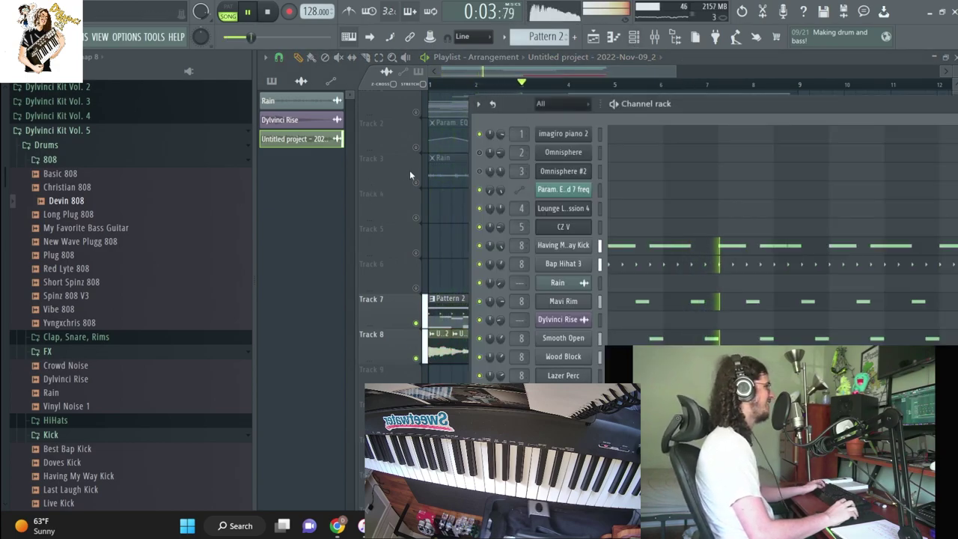
key("F6")
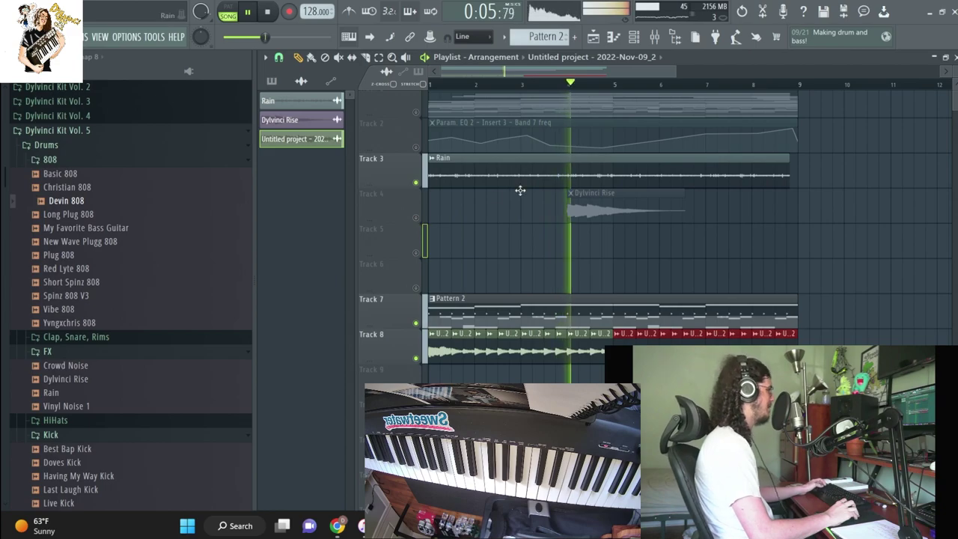
key("F6")
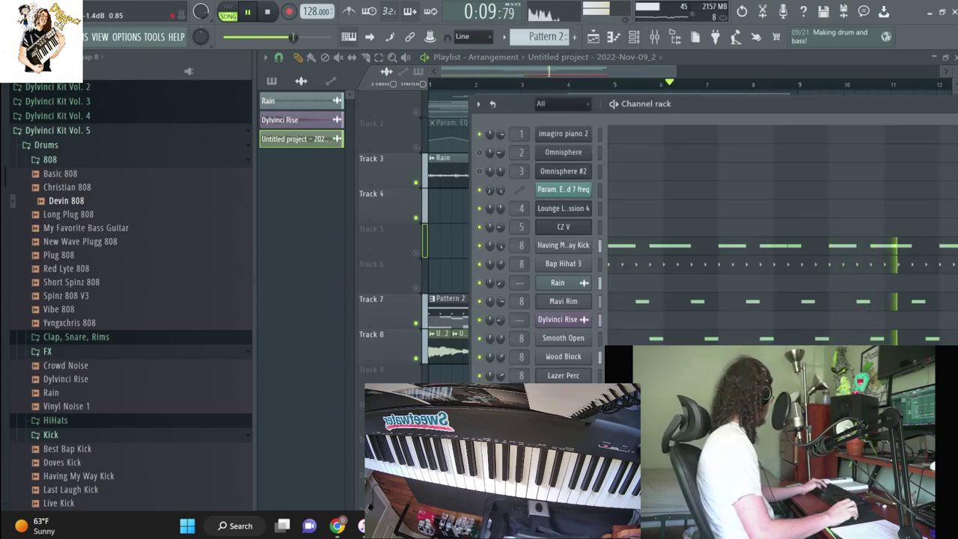
double_click(449, 333)
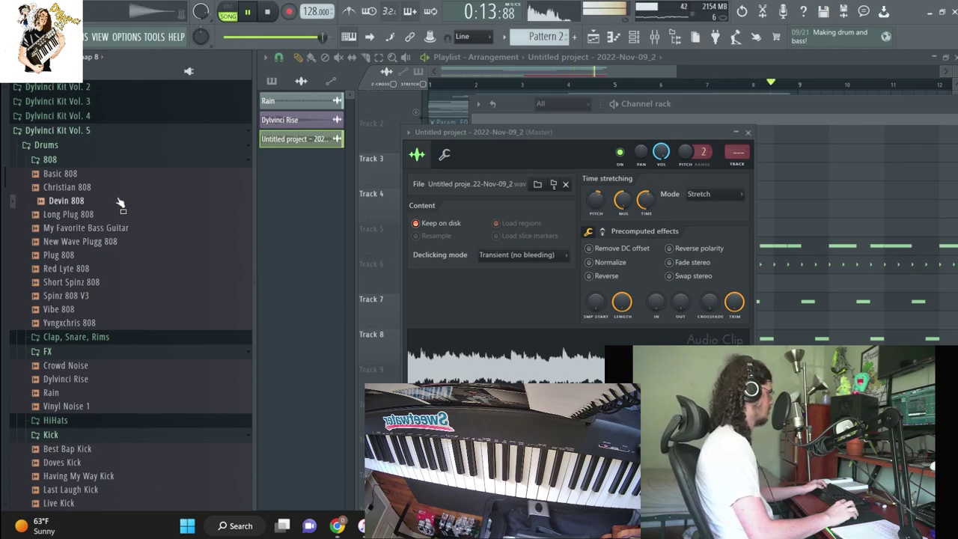
Add the Devin 808 sample as a second 808 channel and open its empty piano roll
key("F6")
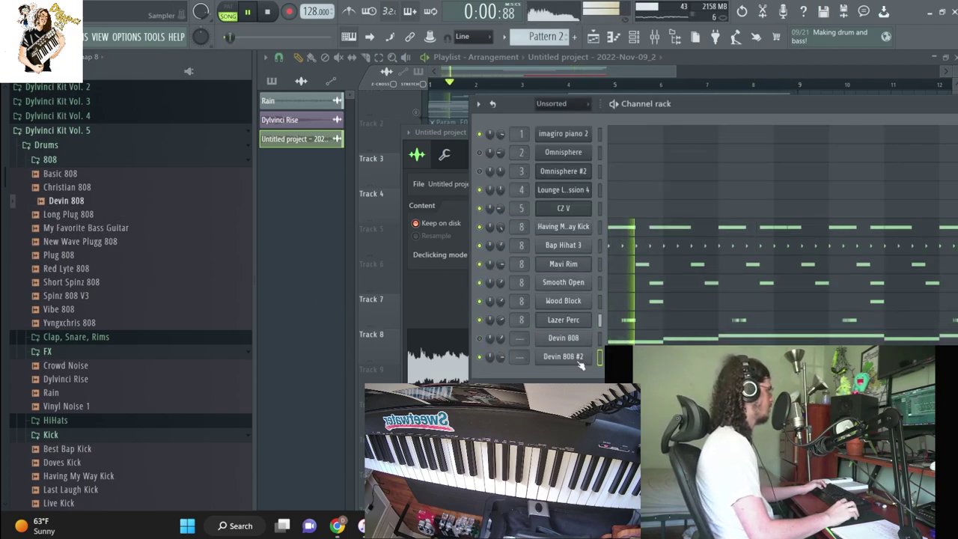
key("space")
key("F7")
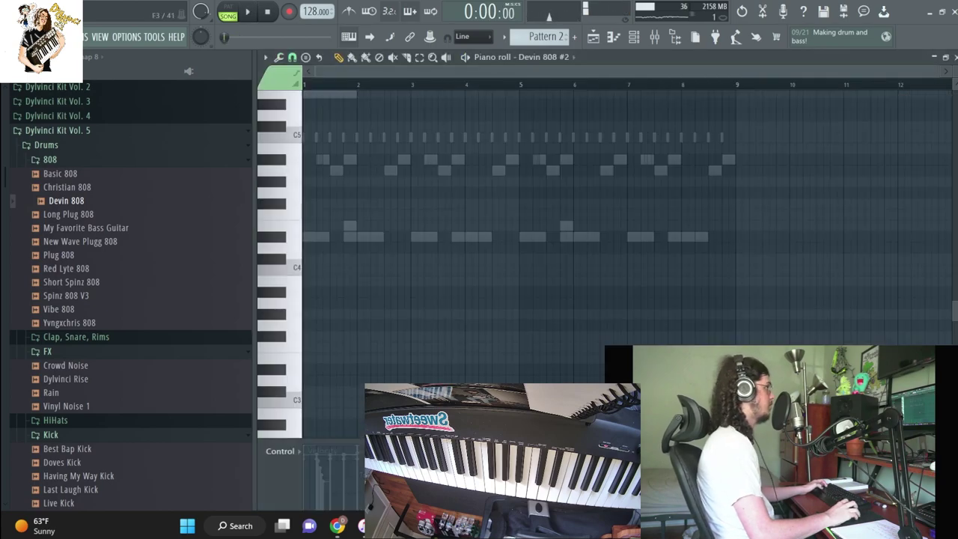
Audition Devin 808 pitches across several octaves on the piano roll keyboard against the playing loop
scroll(440, 250, "up", 3)
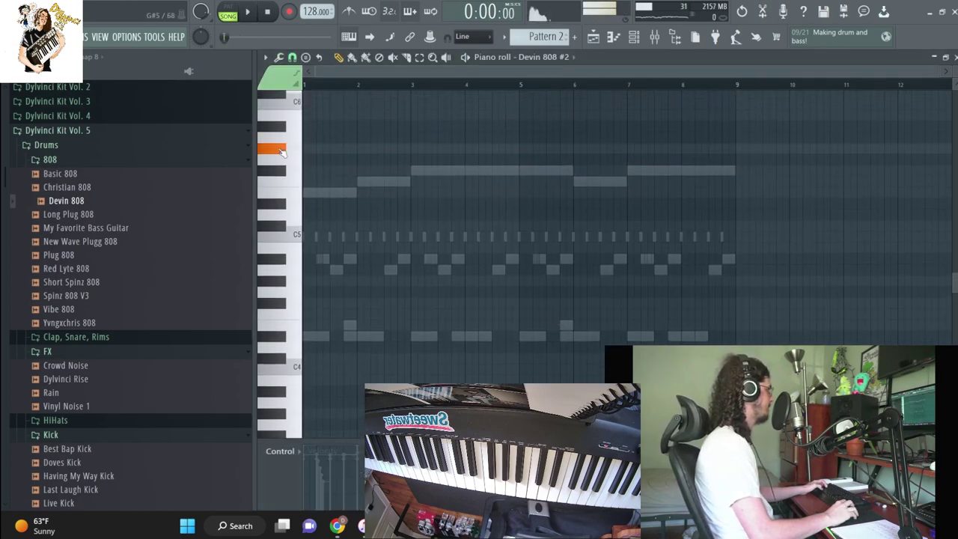
scroll(300, 147, "up", 6)
key("space")
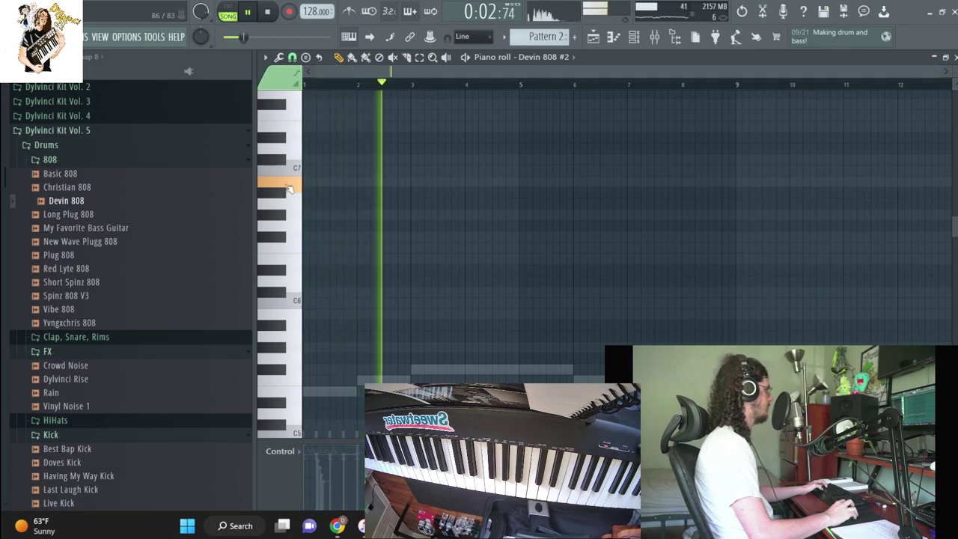
scroll(331, 267, "down", 5)
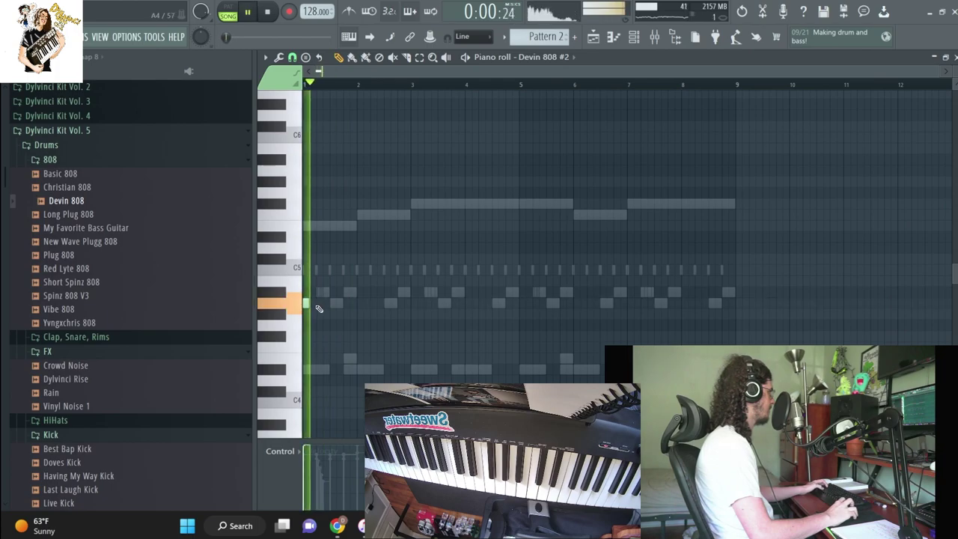
Place short G#5 notes at the starts of bars 2 and 4, deleting the trial F#5 and B5 notes
scroll(310, 306, "up", 2)
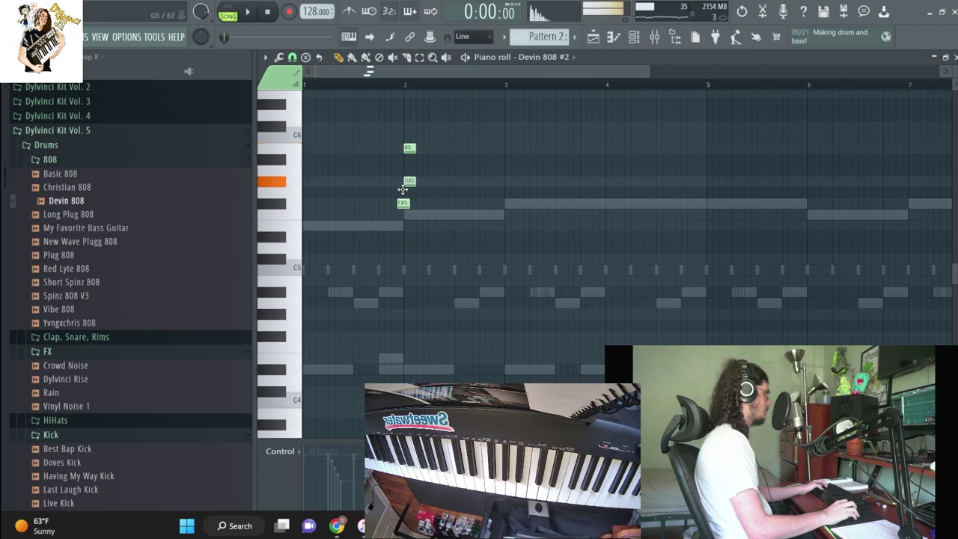
right_click(402, 203)
key("space")
right_click(408, 148)
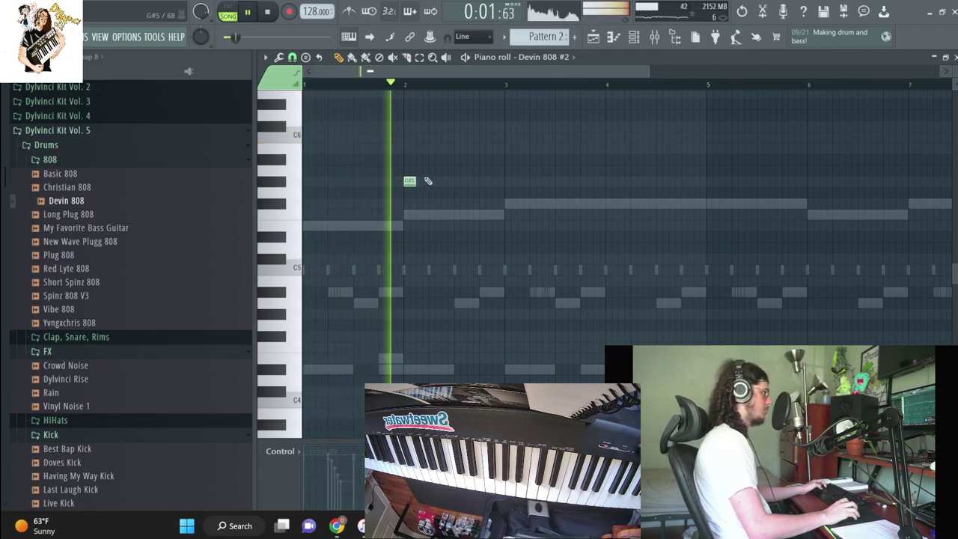
scroll(505, 183, "down", 2, "ctrl")
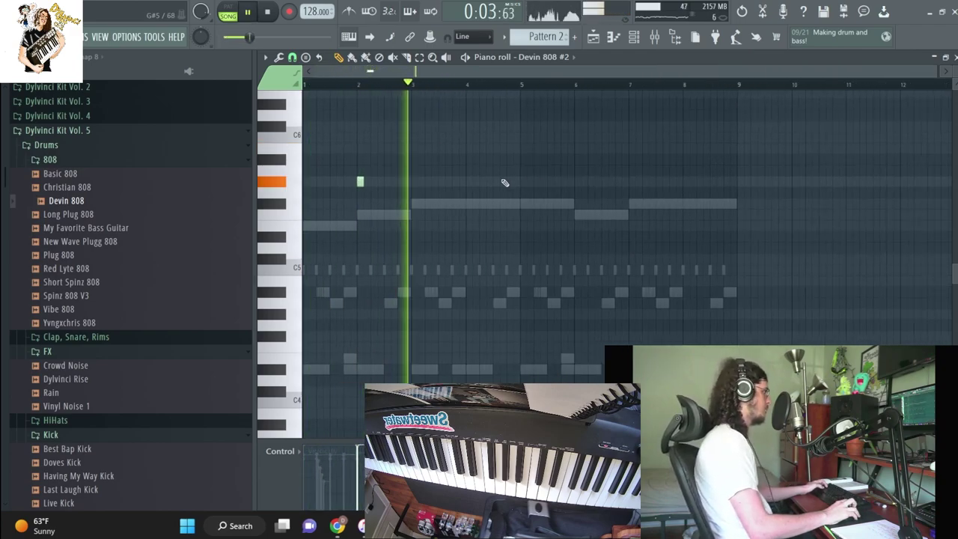
left_click(470, 182)
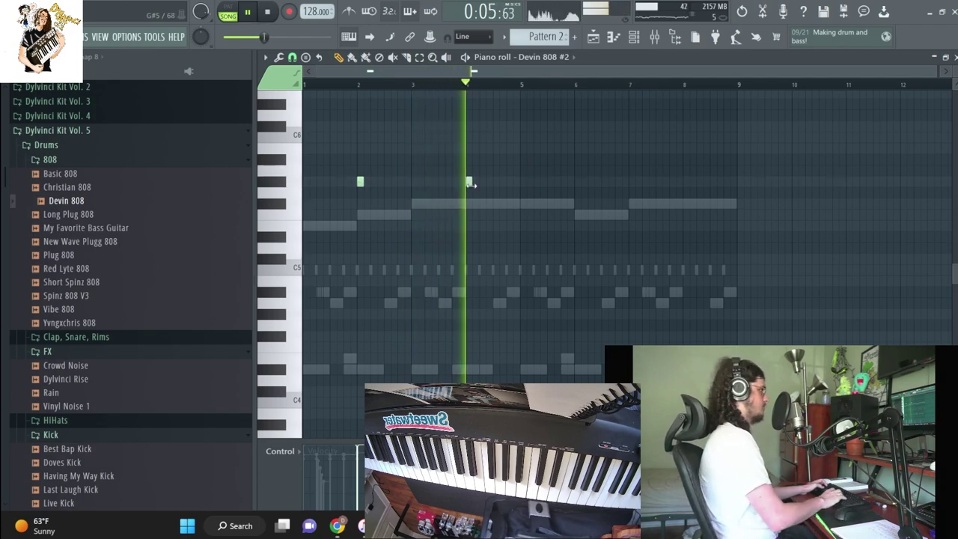
Copy the G#5 notes from bars 2 and 4 to the starts of bars 6 and 8
scroll(187, 188, "up", 4)
scroll(284, 135, "up", 2)
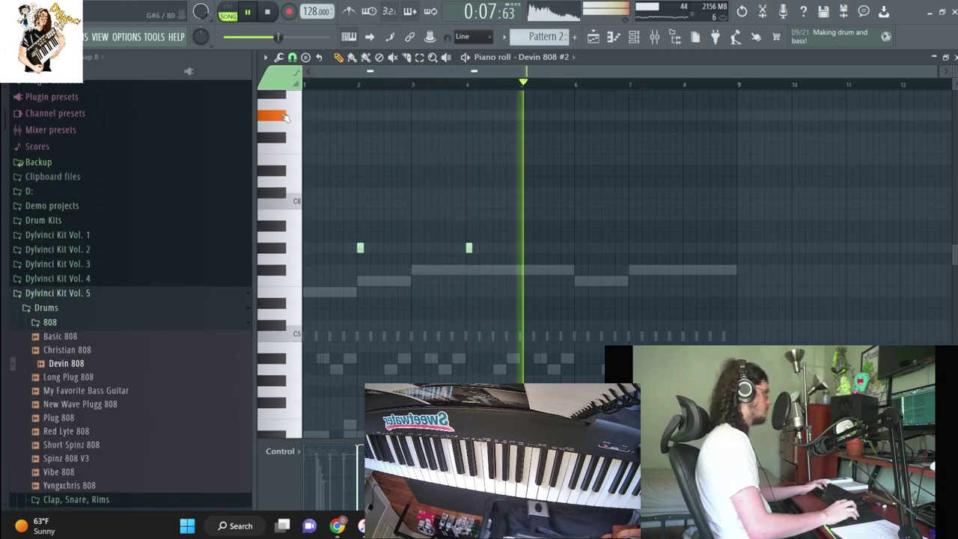
scroll(575, 160, "up", 2, "ctrl")
key("space")
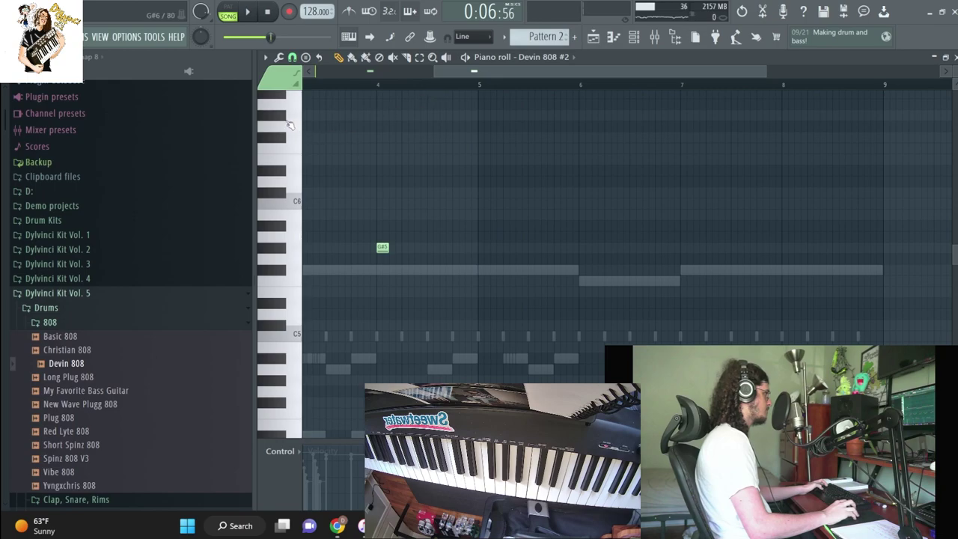
key("space")
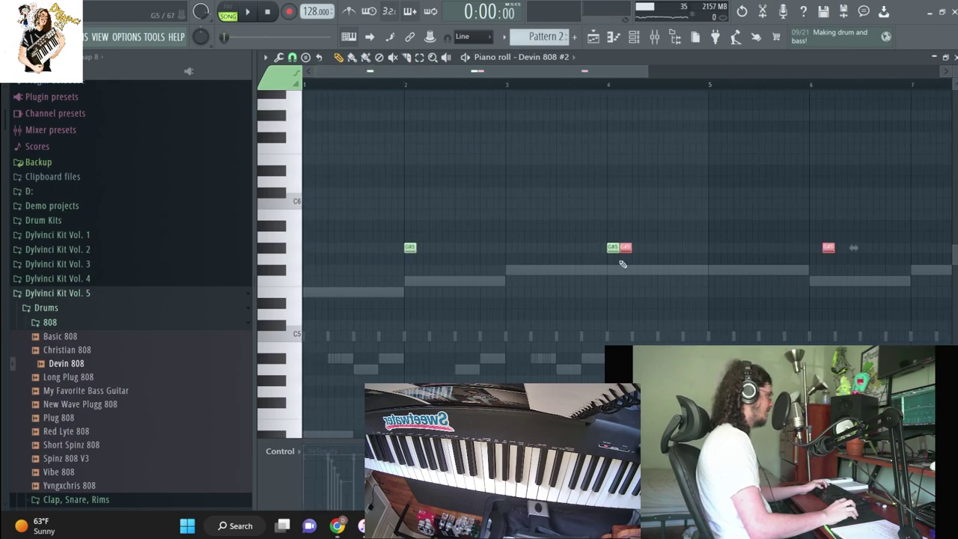
scroll(691, 252, "right", 1)
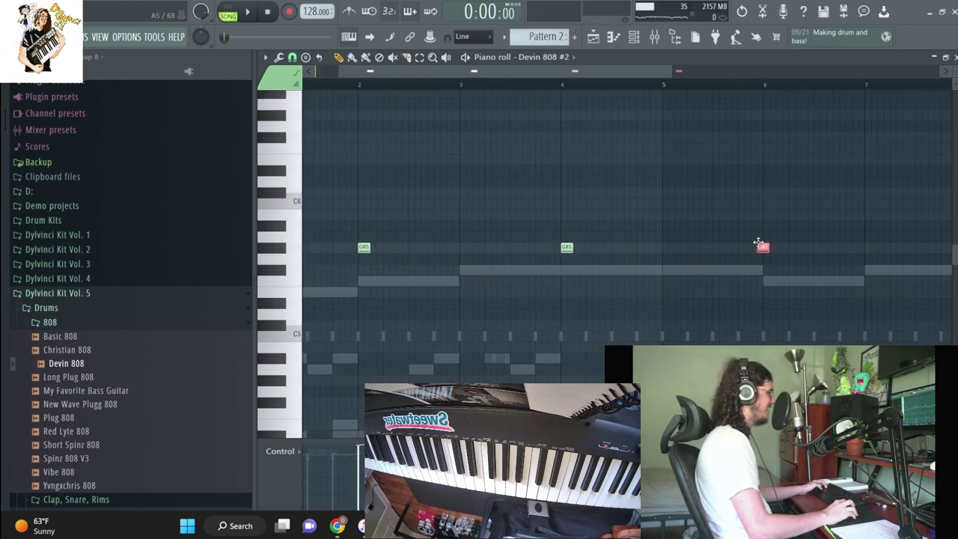
key("space")
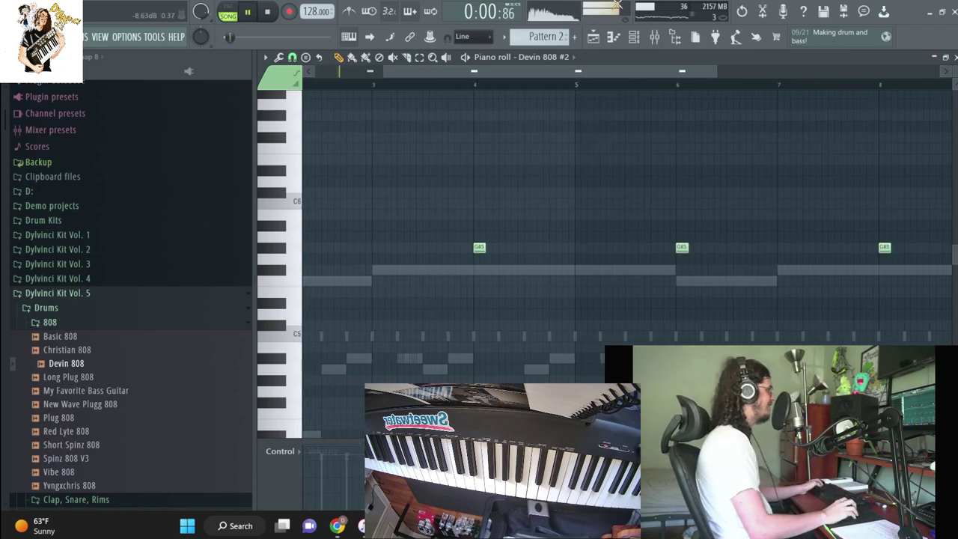
Replace the sample on the Devin 808 #2 channel with My Favorite Bass Guitar and reopen its piano roll
left_click(620, 37)
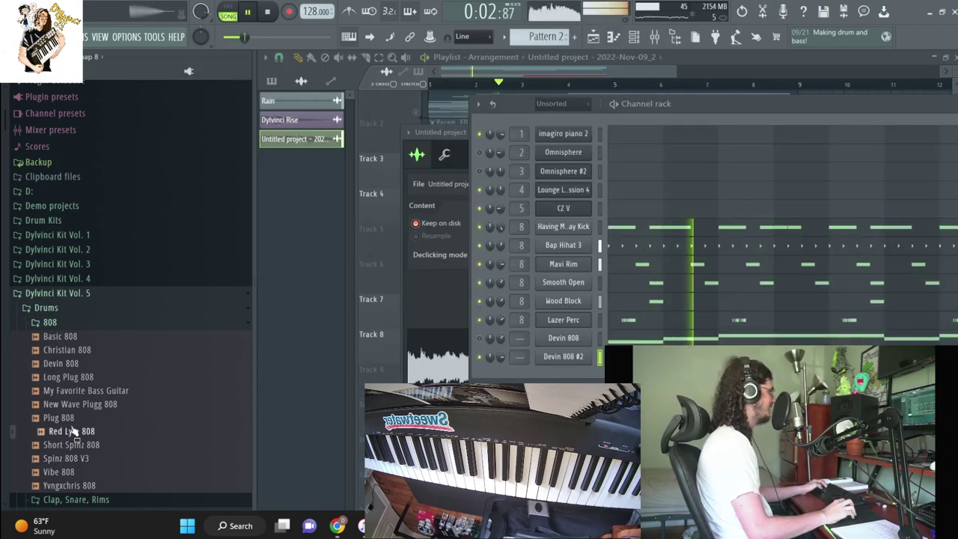
left_click_drag(118, 391, 564, 357)
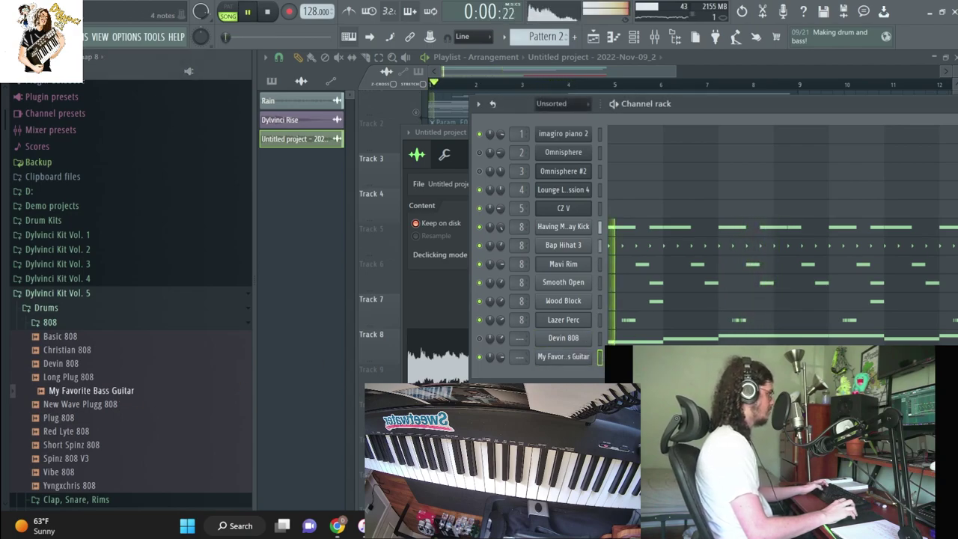
key("F7")
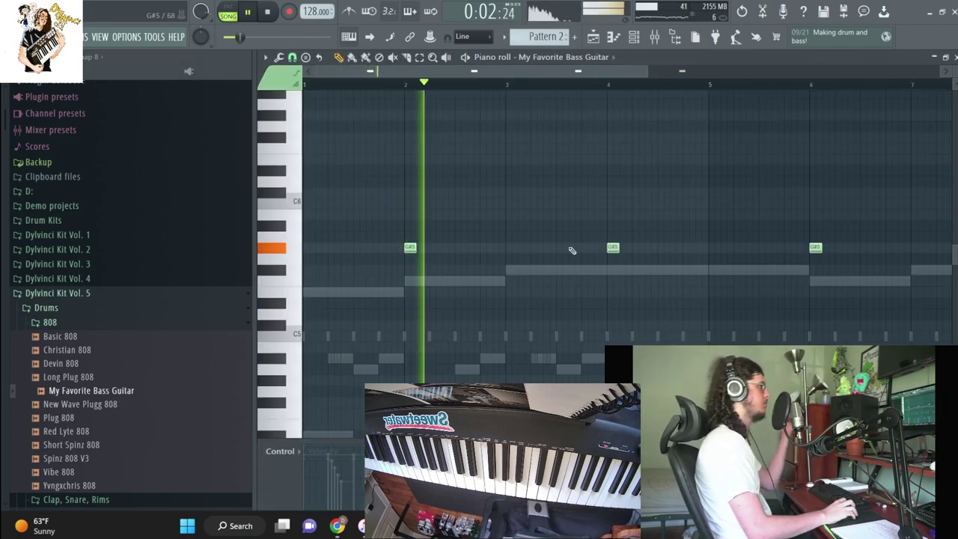
Enable the bass guitar channel's volume envelope with full hold and zero attack, decay and sustain
left_click(612, 38)
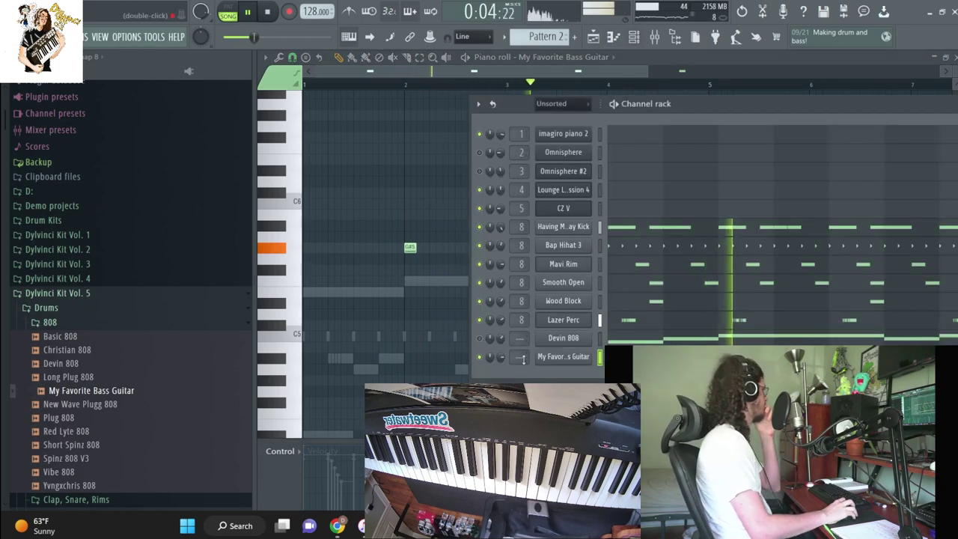
left_click(561, 357)
left_click(320, 142)
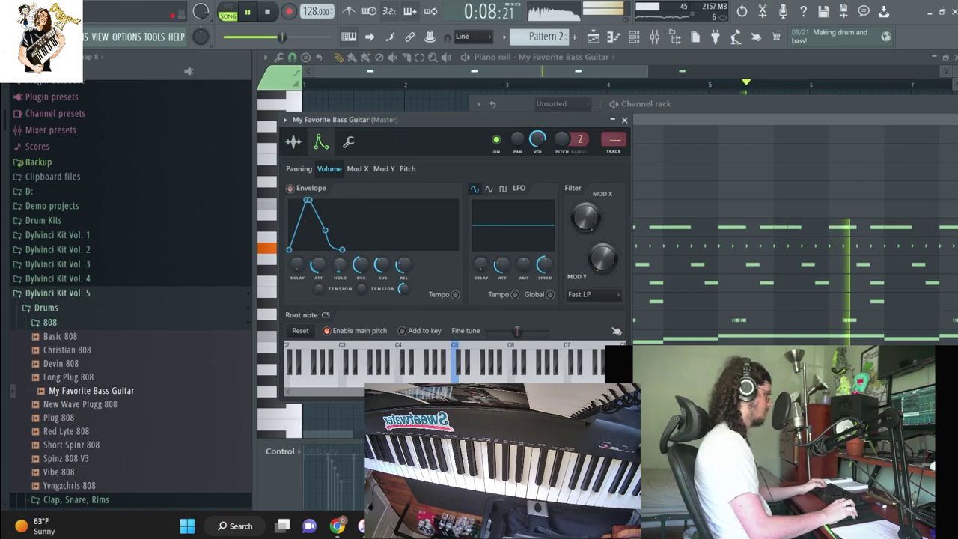
left_click_drag(317, 264, 361, 281)
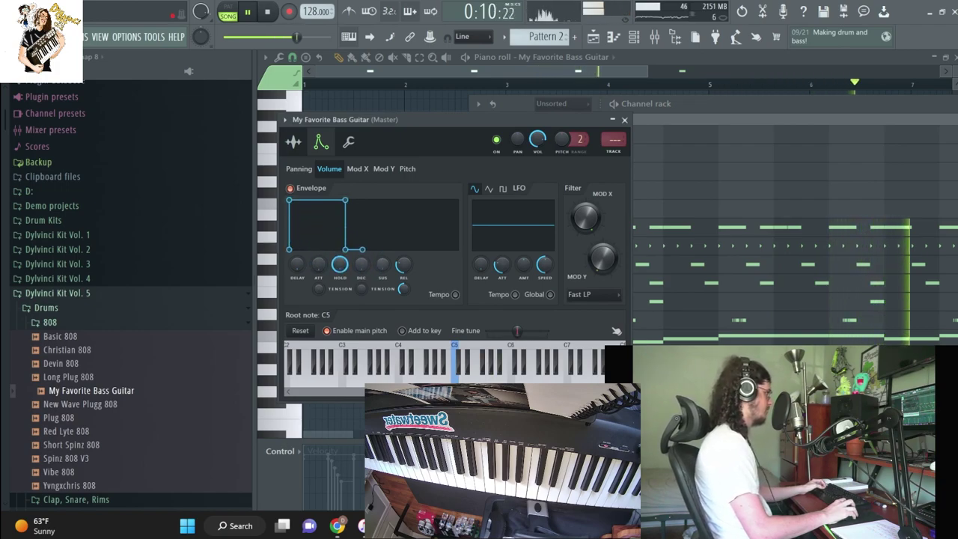
left_click(471, 70)
Lengthen all four G#5 bass notes together to almost a full bar each
scroll(363, 231, "down", 2)
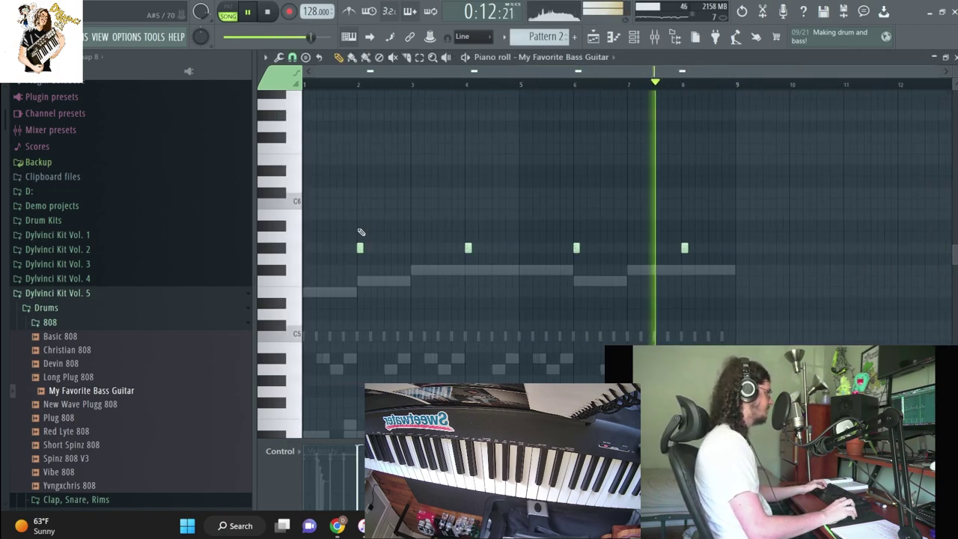
left_click_drag(356, 231, 861, 285)
left_click_drag(699, 250, 731, 249)
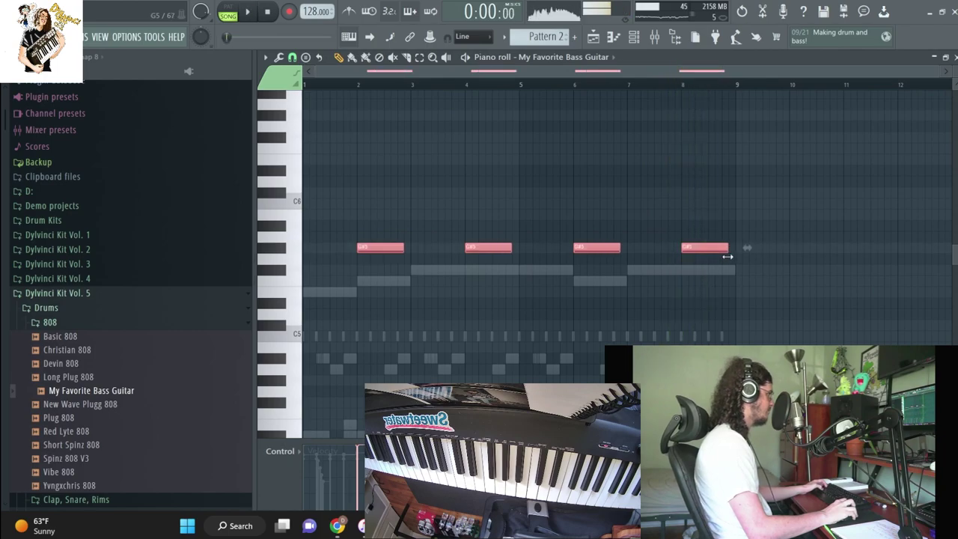
key("ctrl+d")
Show all channels in the channel rack and check the recorded clip's channel settings
key("F6")
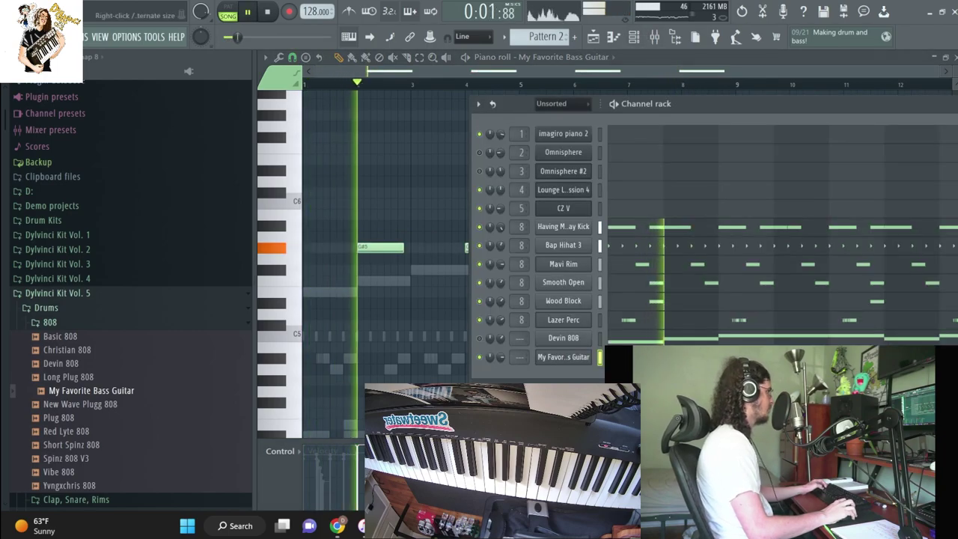
left_click(546, 104)
left_click(546, 113)
left_click(567, 207)
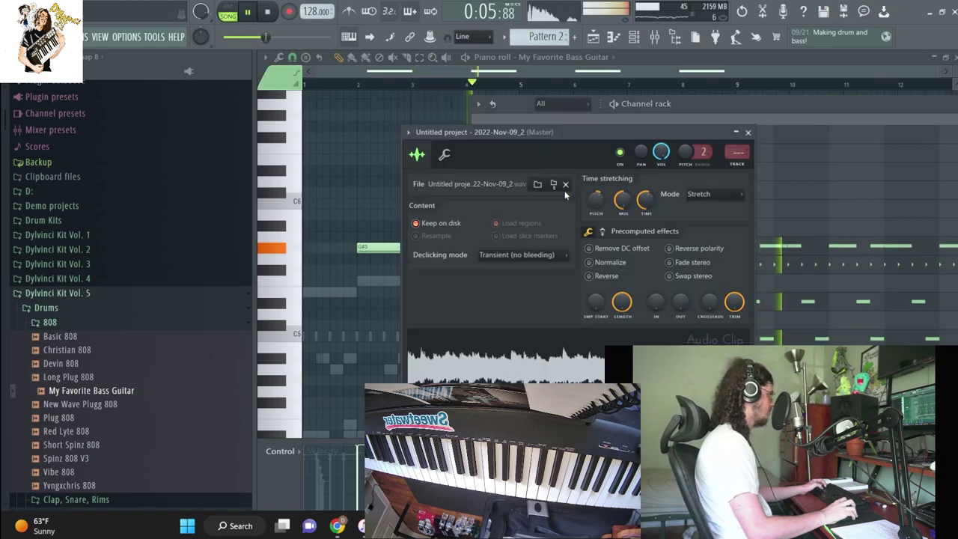
key("space")
key("space")
key("F6")
key("F5")
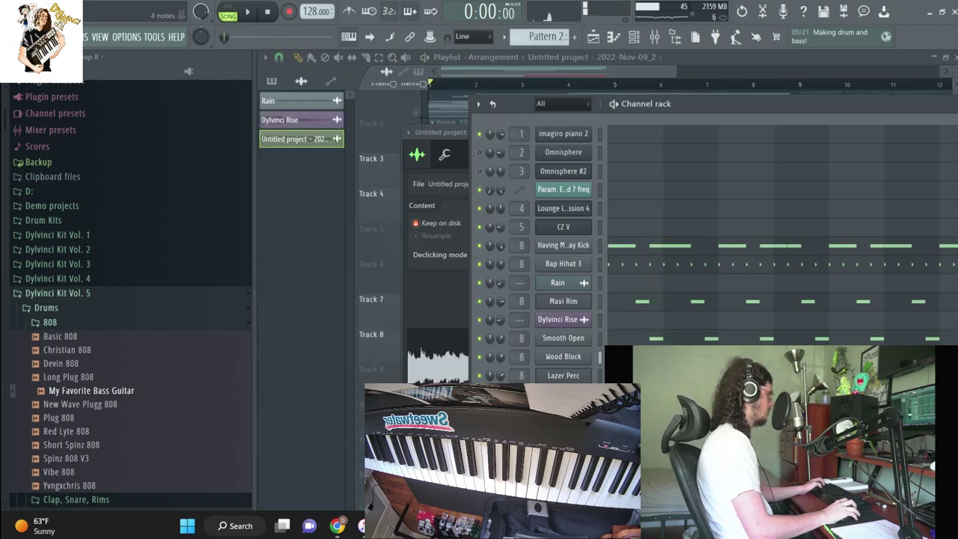
Transpose the four bass notes down one semitone to G5 and set the project tempo to 127 BPM
key("F7")
key("shift+Down")
key("space")
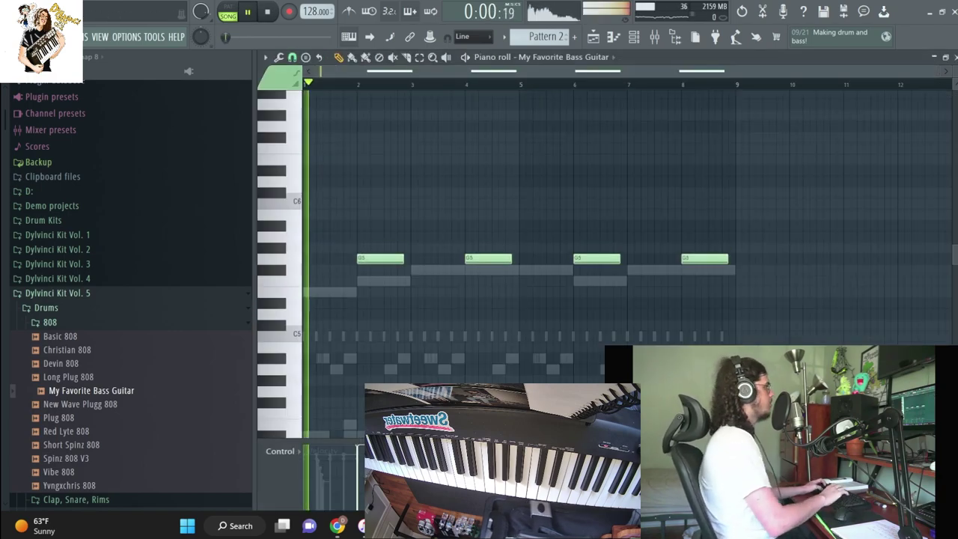
scroll(307, 3, "down", 1)
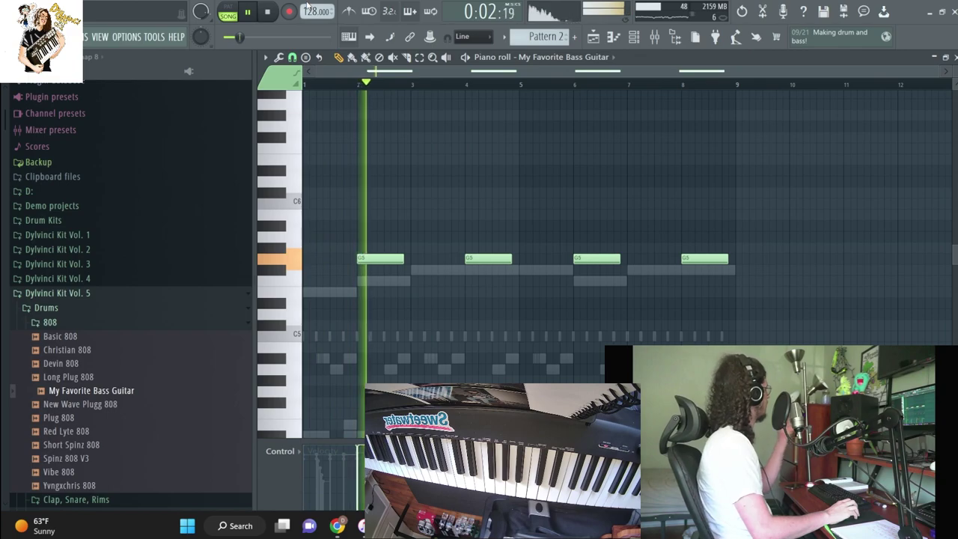
Rearrange the bass into one-bar G5 notes at the starts of bars 3 and 7, deleting those at bars 4 and 6
left_click(423, 259)
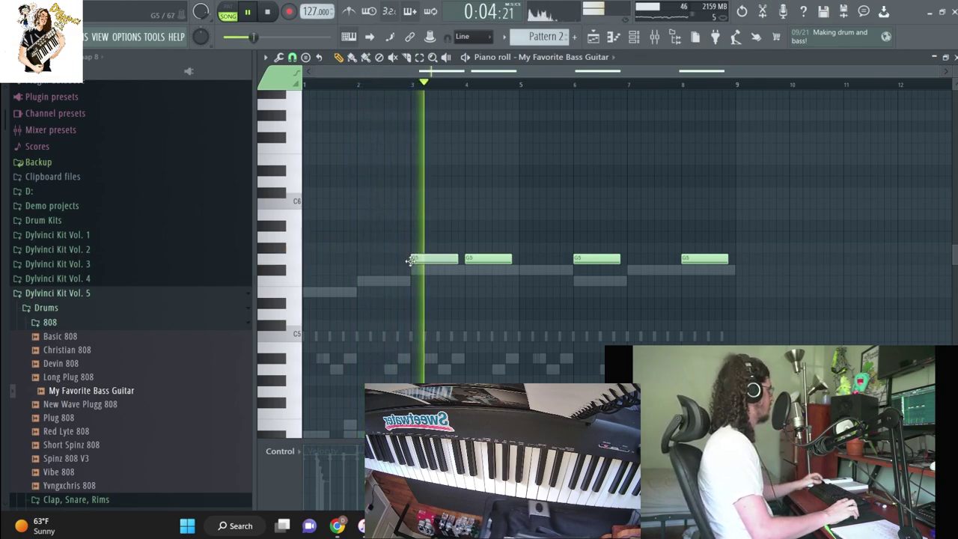
right_click(487, 259)
right_click(597, 259)
left_click_drag(703, 259, 650, 259)
left_click_drag(304, 199, 701, 274)
left_click_drag(445, 258, 465, 258)
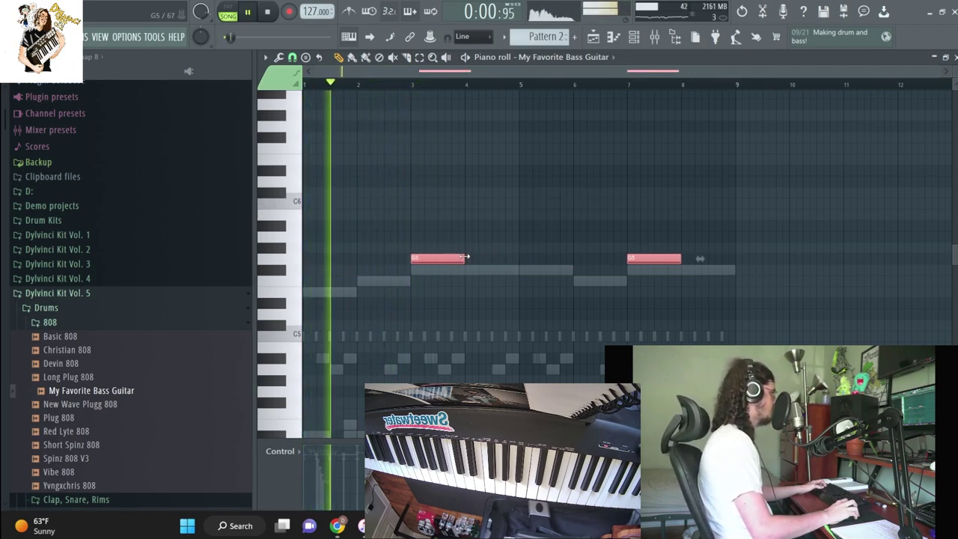
Add shorter G5 notes starting on the second beat of bars 4 and 8
left_click(466, 216)
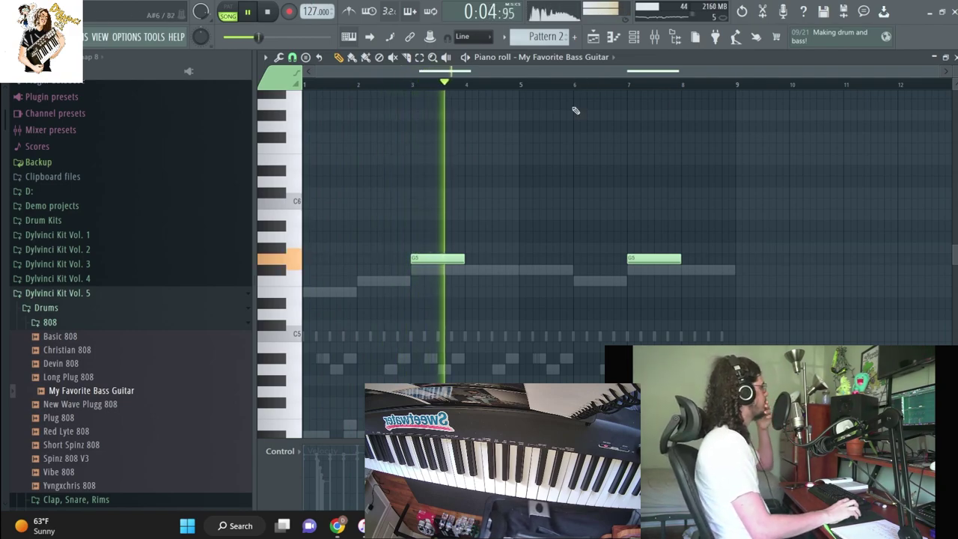
left_click(481, 259)
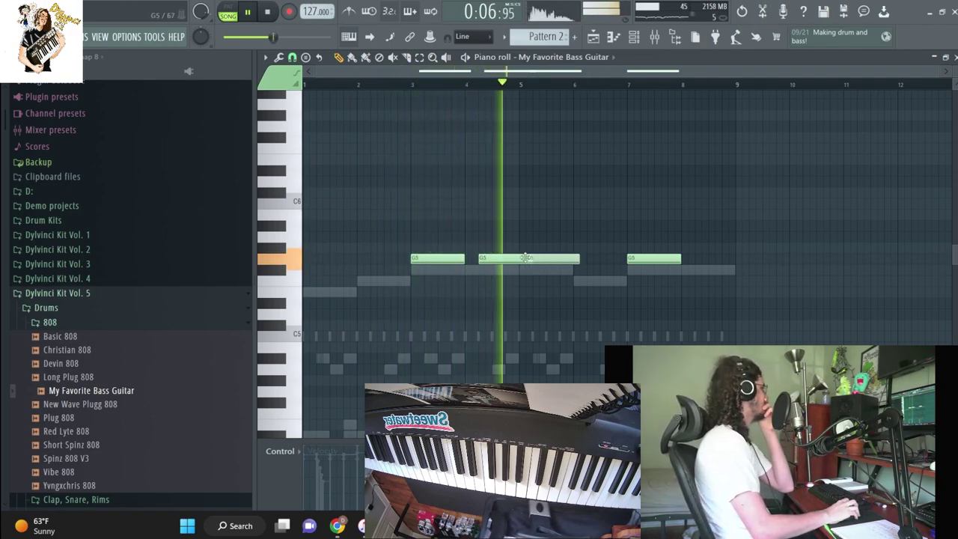
key("space")
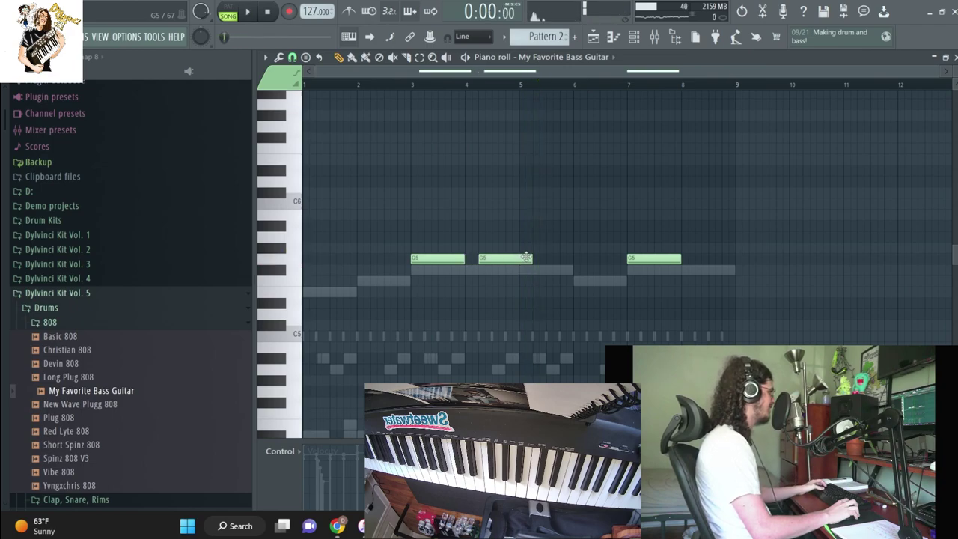
left_click_drag(567, 249, 682, 249)
left_click(657, 199)
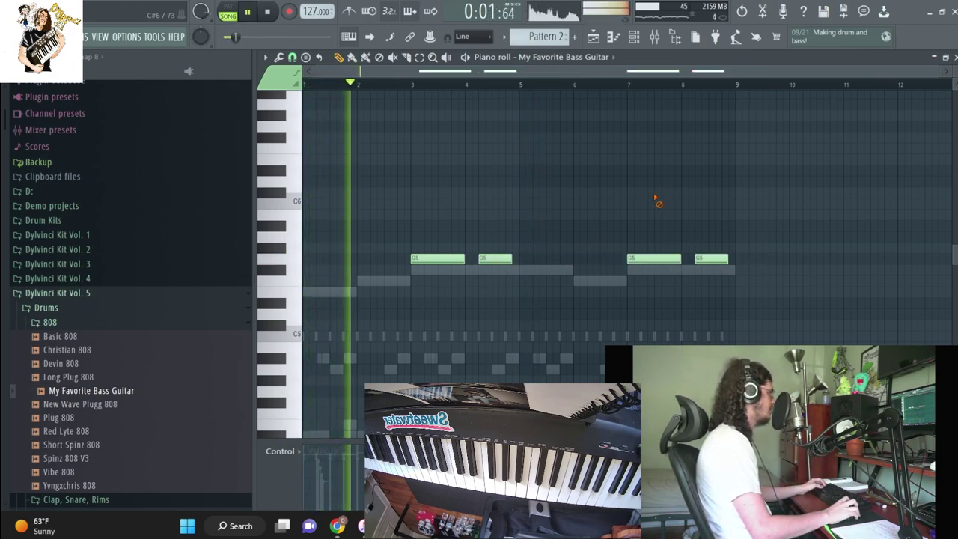
Copy the bass notes to a new Devin 808 channel and mute the My Favorite Bass Guitar channel
left_click(633, 39)
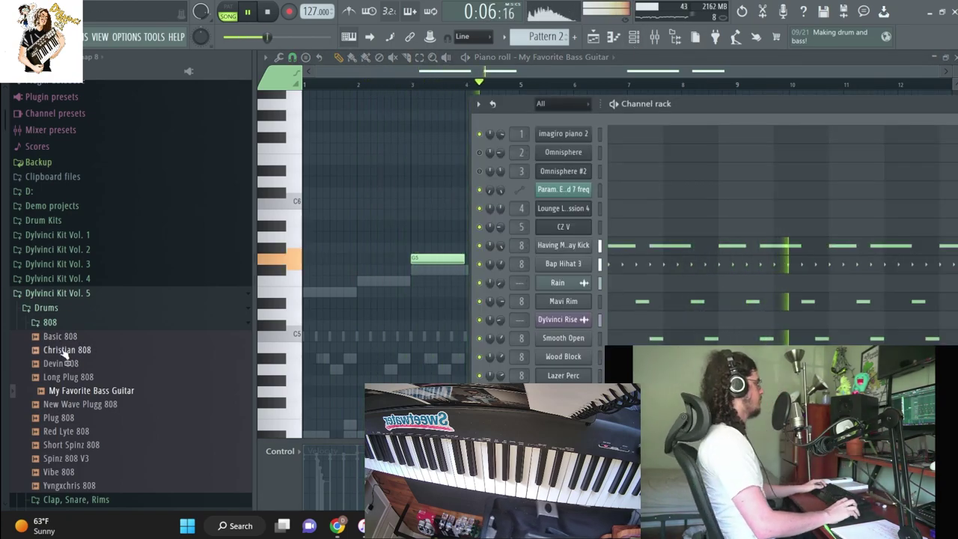
left_click_drag(75, 365, 554, 360)
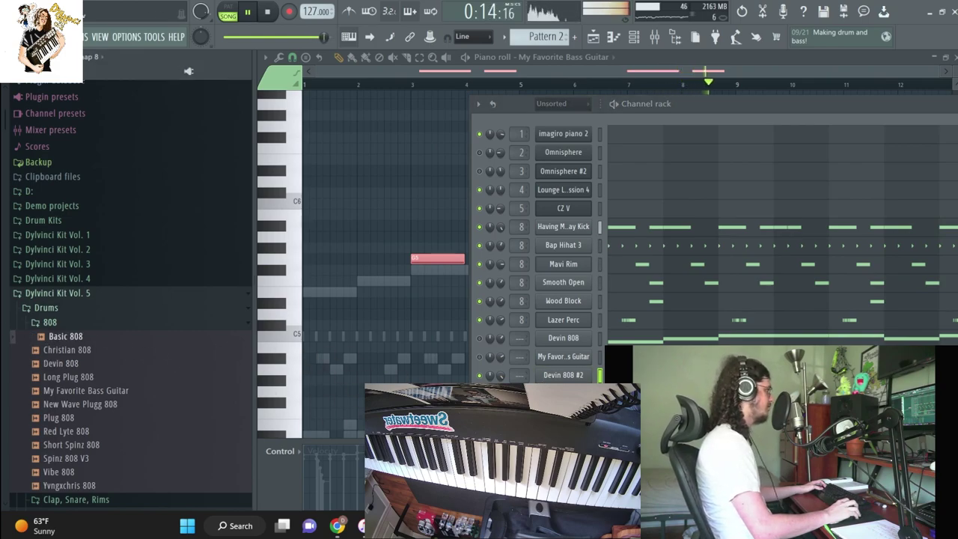
key("space")
right_click(499, 316)
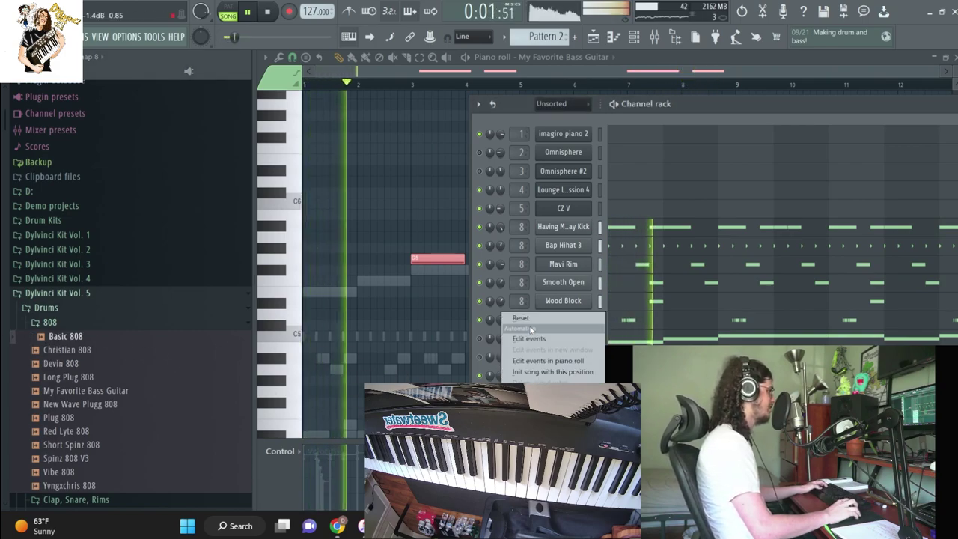
key("Escape")
Replace the new 808 channel's sample with Basic 808 and check its channel settings and piano roll notes
left_click(562, 374)
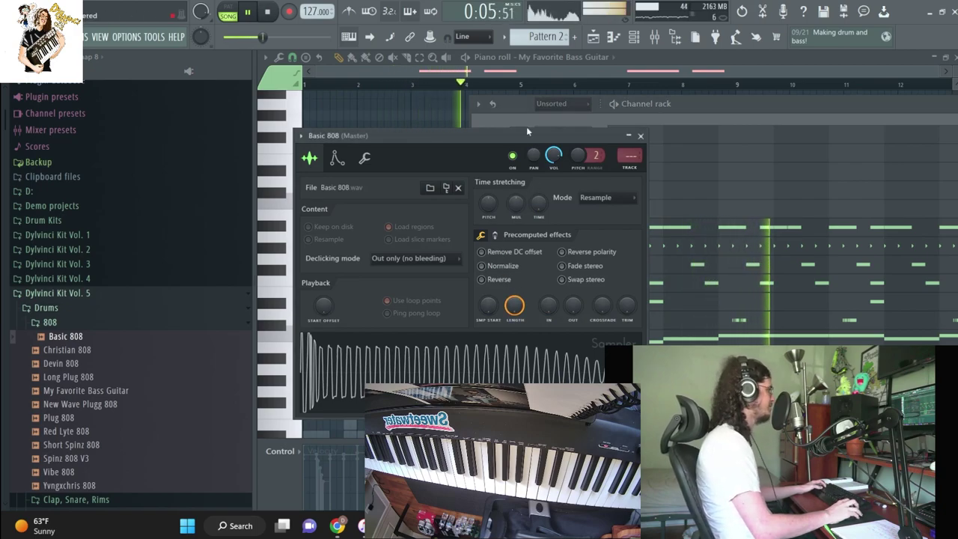
key("F7")
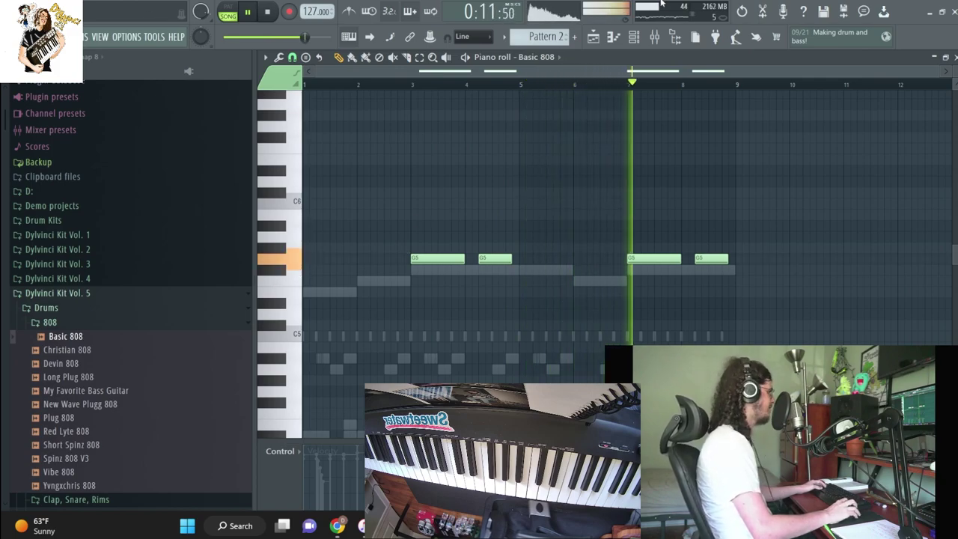
key("F6")
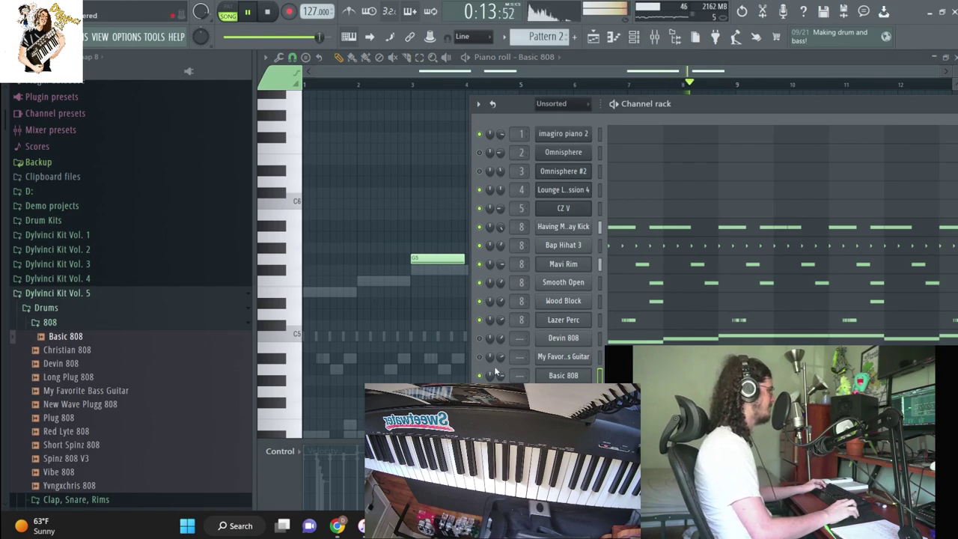
Show all channels again, review the recorded clip's time stretching settings and return to the Basic 808 piano roll
scroll(239, 342, "down", 5)
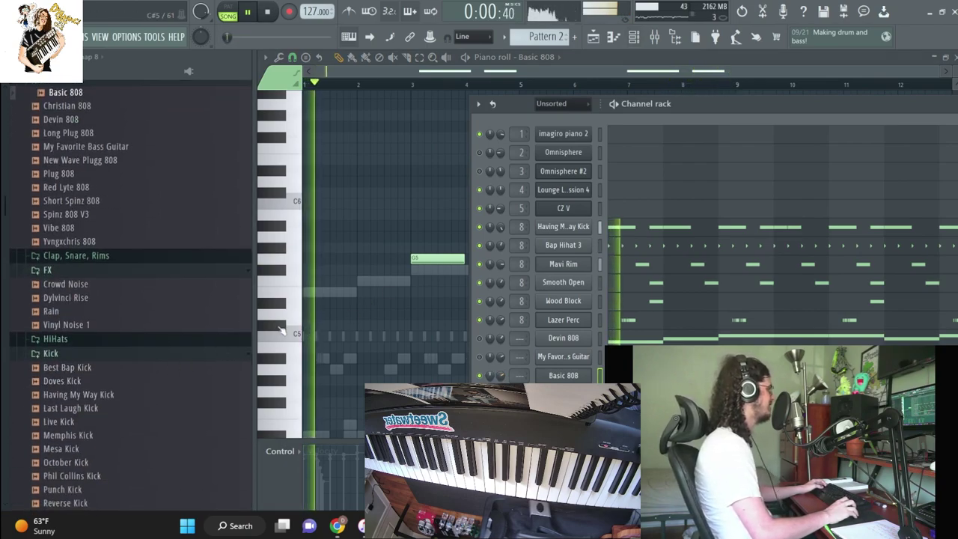
left_click(563, 104)
left_click(573, 120)
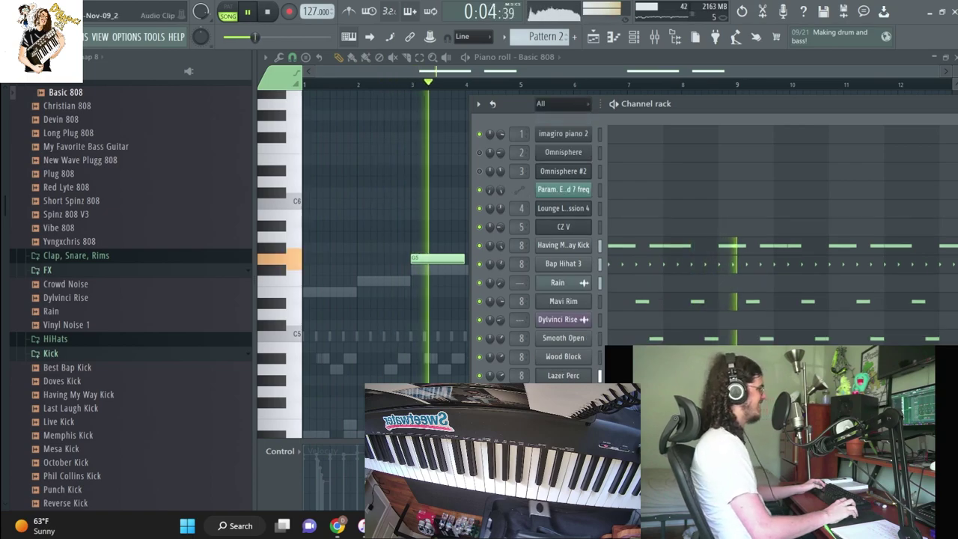
left_click(590, 186)
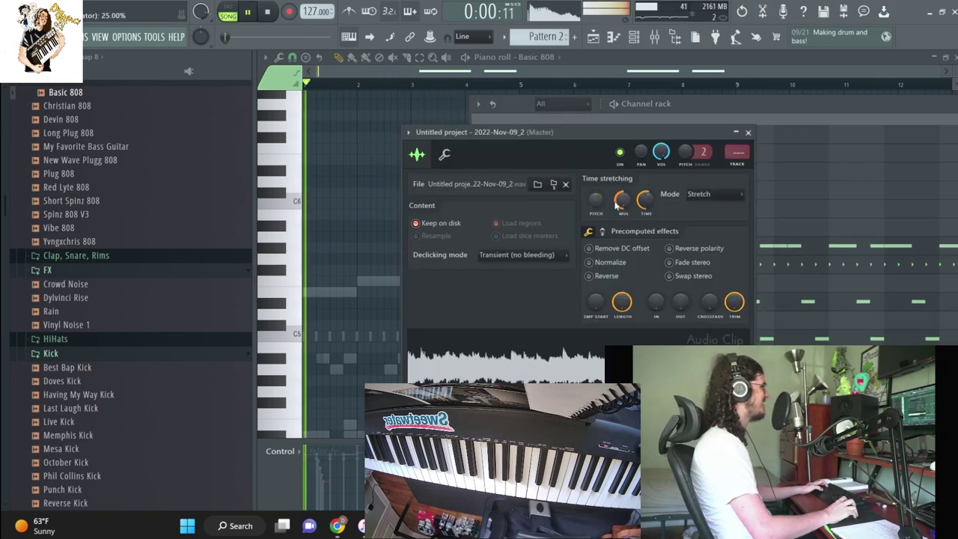
key("F6")
key("F5")
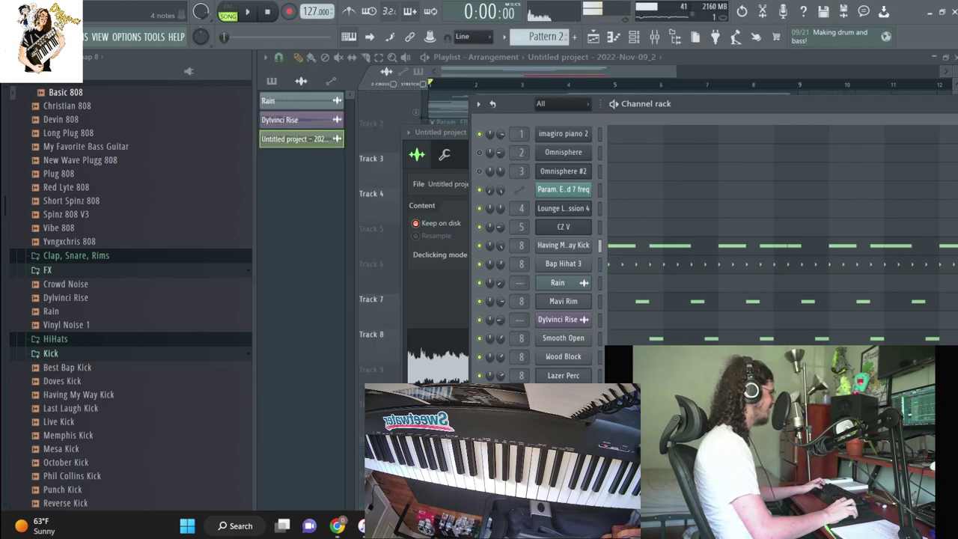
key("F7")
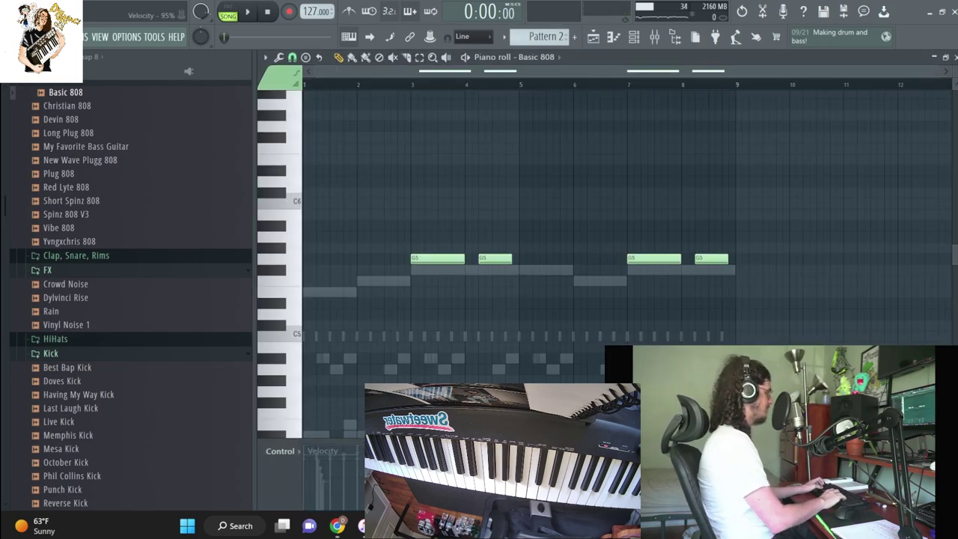
Lower the selected Basic 808 notes by one semitone to F#5, start playback and return to the playlist
key("Down")
key("space")
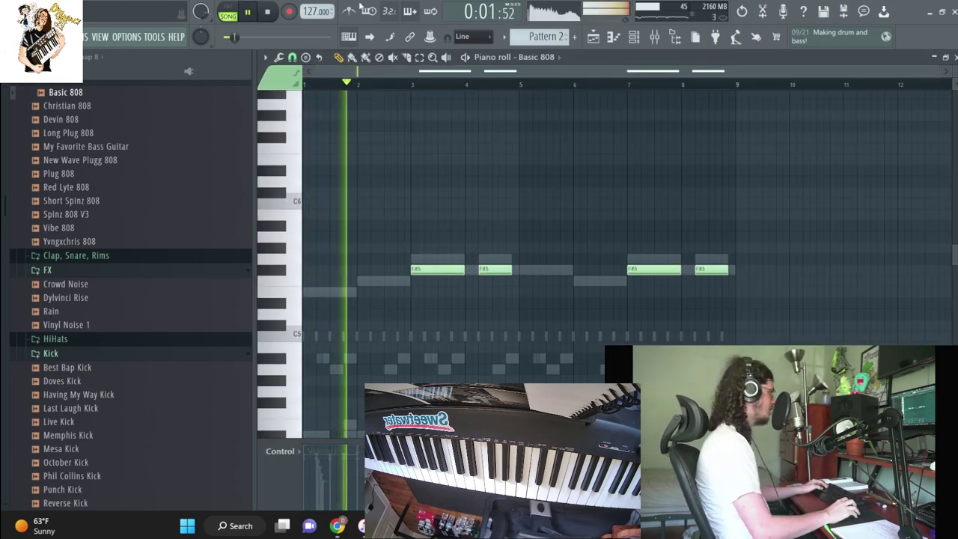
key("F5")
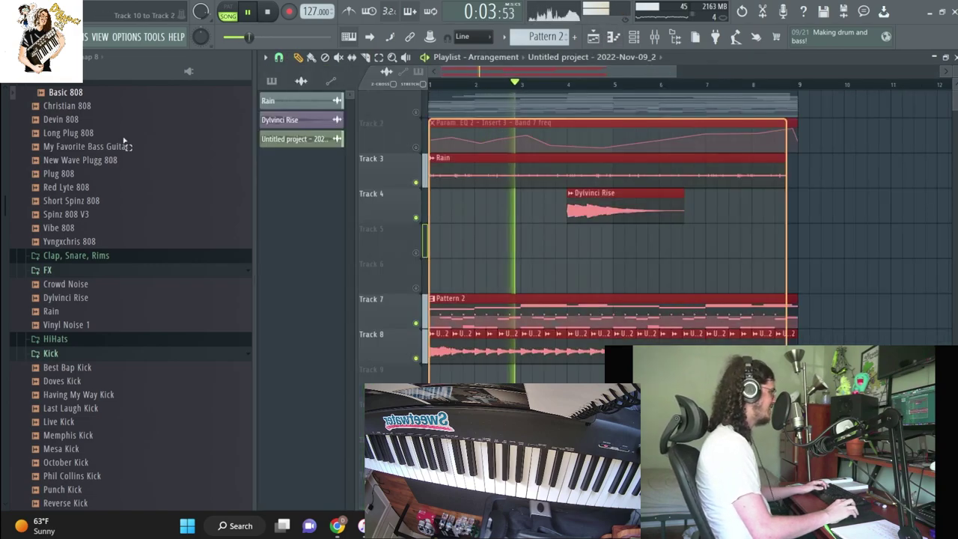
Remove the Param. EQ 2 automation clip and arrange Pattern 2, the recording, Dylvinci Rise and Rain on Tracks 1 to 4
left_click(505, 157)
scroll(524, 224, "up", 1)
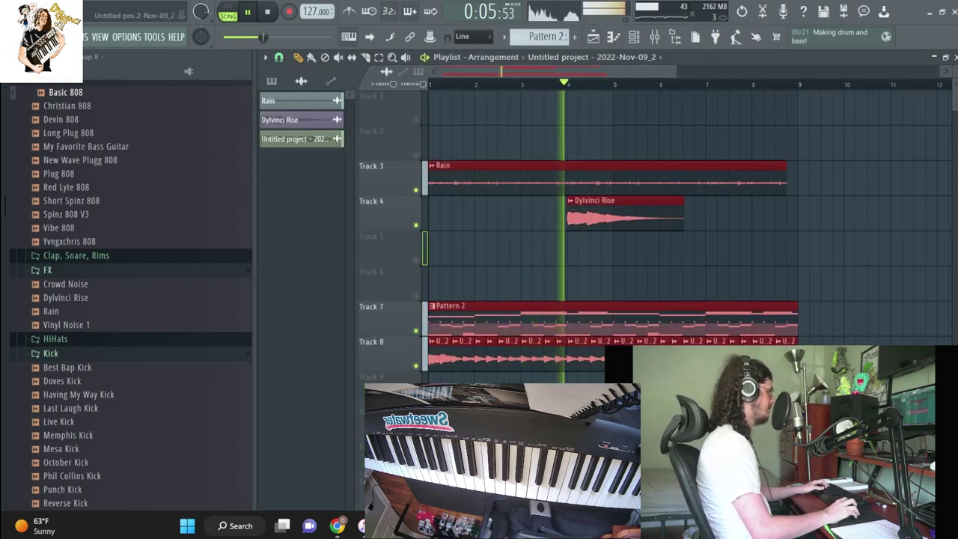
left_click(449, 274)
right_click(524, 180)
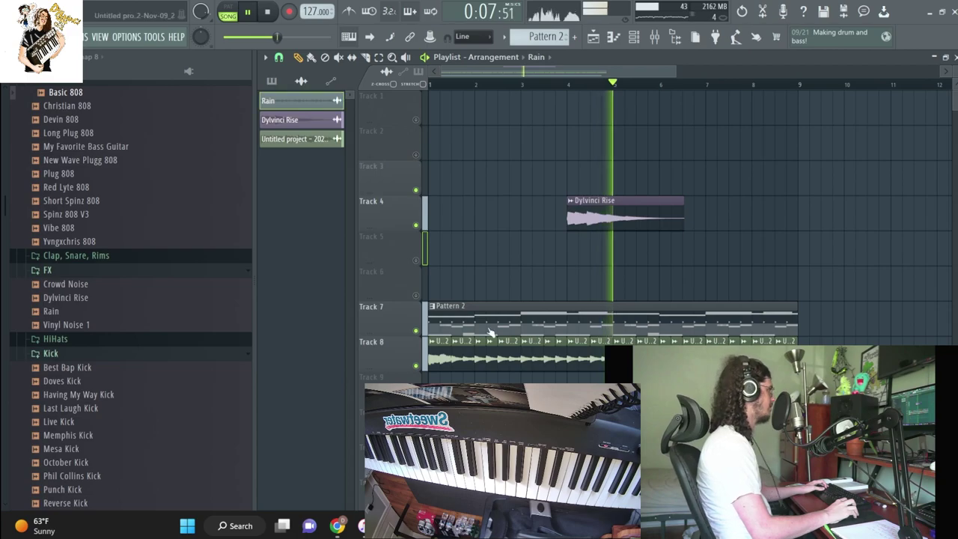
left_click_drag(605, 200, 595, 376)
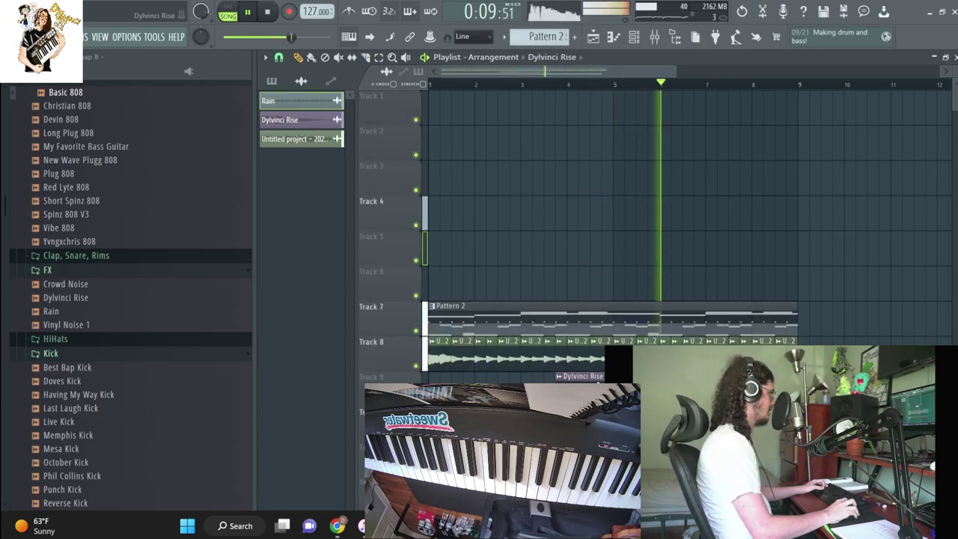
key("space")
key("ctrl+alt+z")
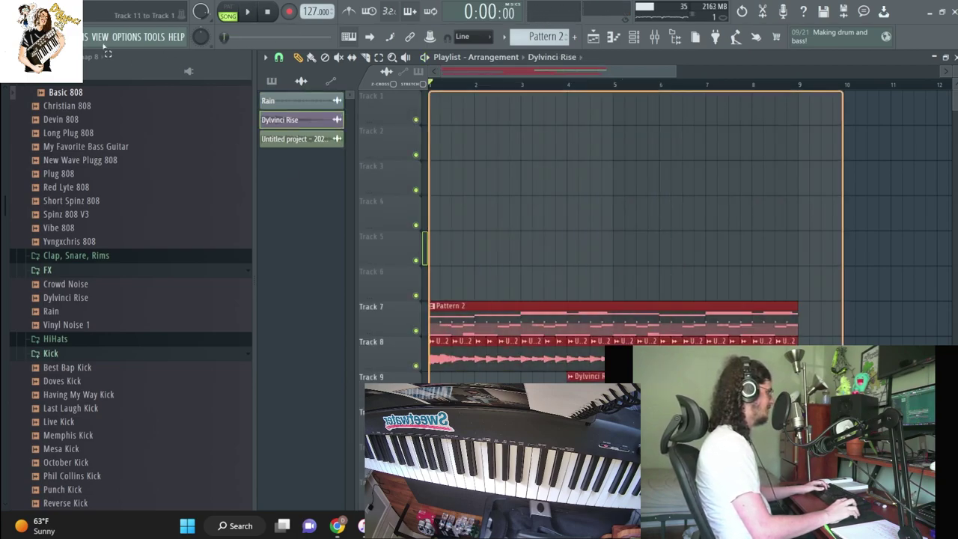
key("ctrl+alt+z")
Duplicate the eight-bar arrangement into bars 9 to 16
key("ctrl+b")
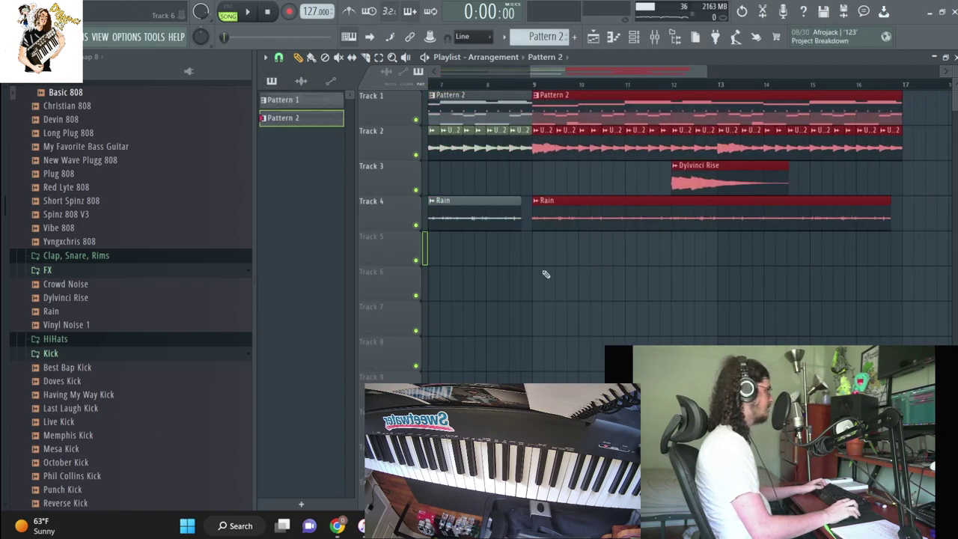
scroll(577, 78, "up", 1)
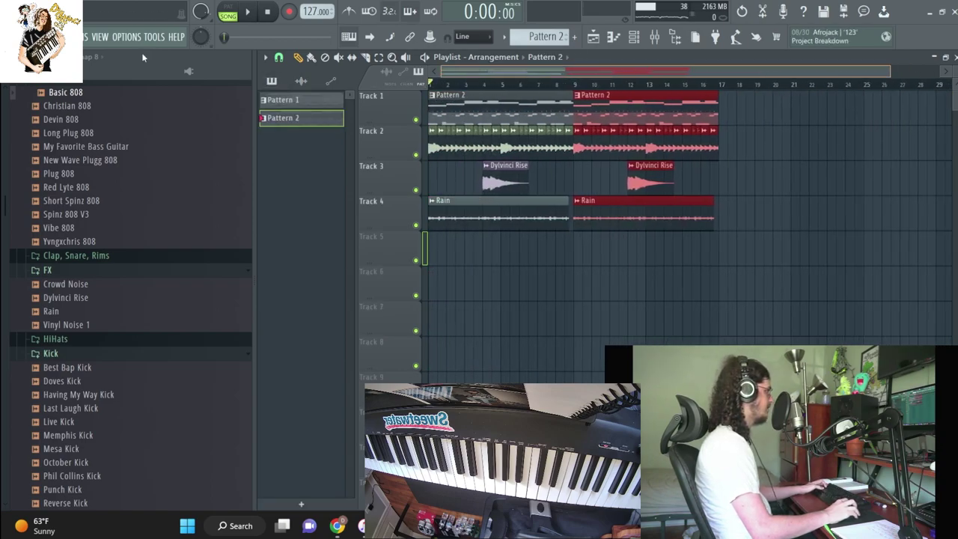
left_click(738, 206)
Switch to Pattern 1, listen to it with the channel rack, and place it on Track 5 at bar 17
key("space")
key("F6")
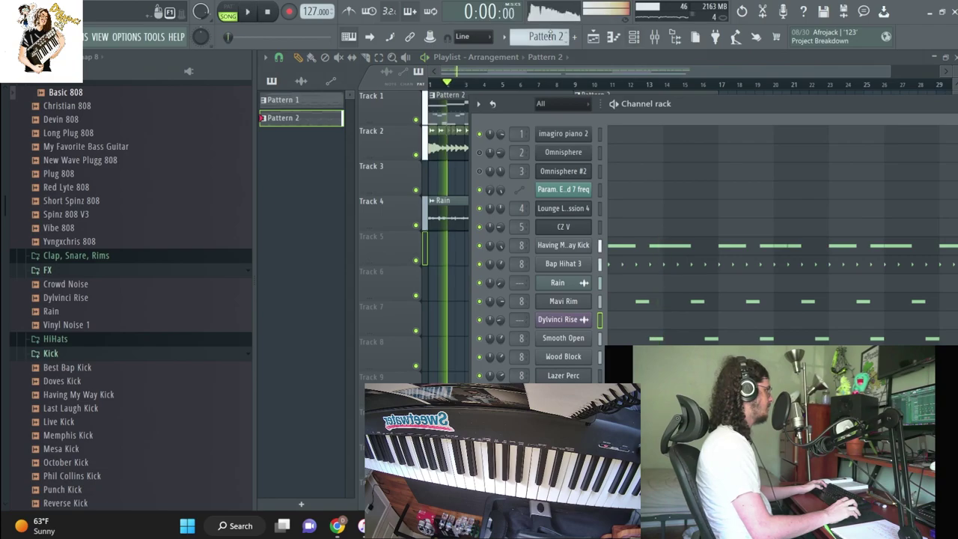
key("space")
scroll(550, 35, "up", 1)
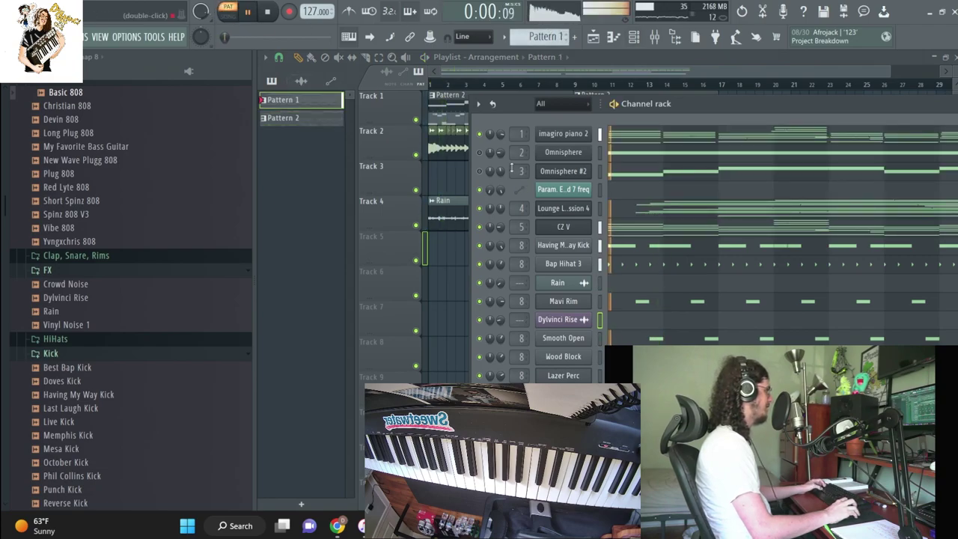
left_click(480, 152)
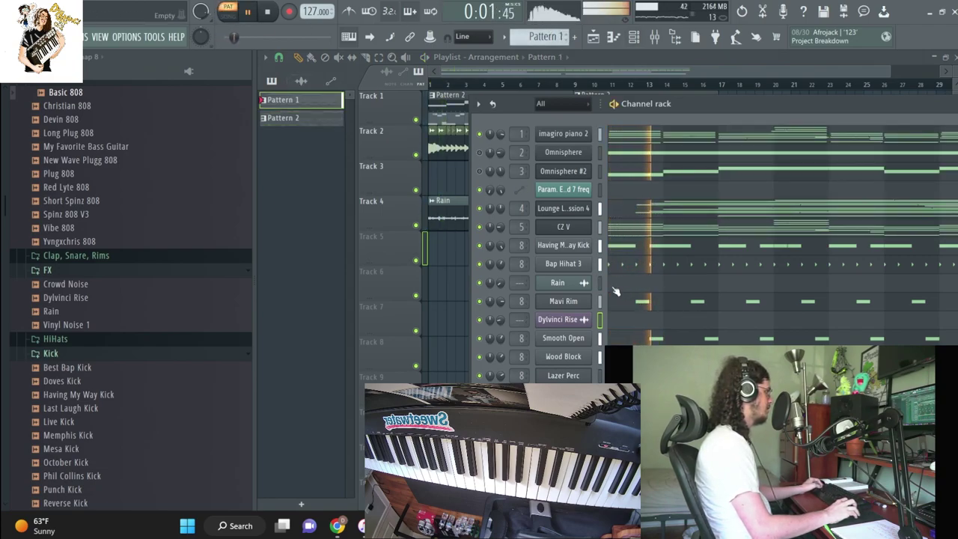
key("F6")
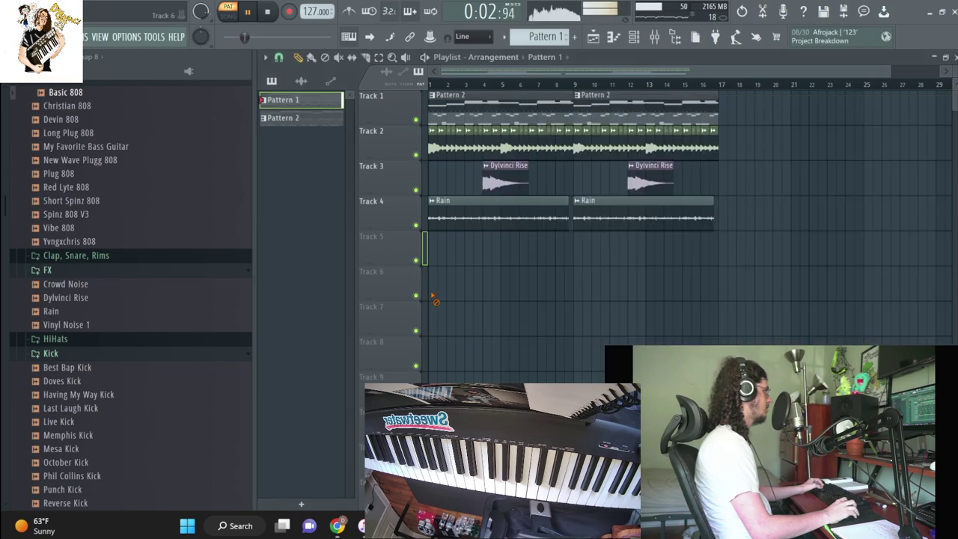
left_click(711, 263)
Unmute the Omnisphere #2 channel and set its volume to about -10.9 dB
left_click(633, 39)
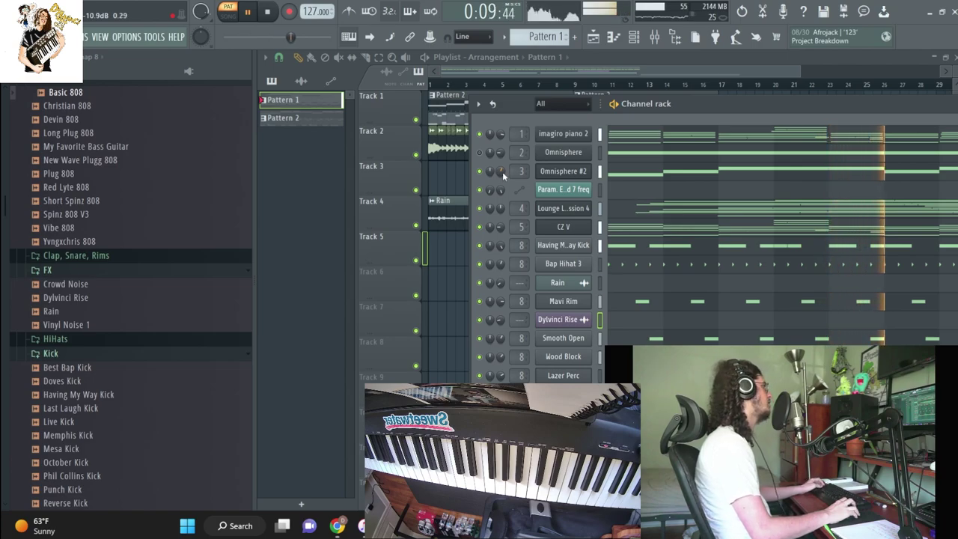
key("F6")
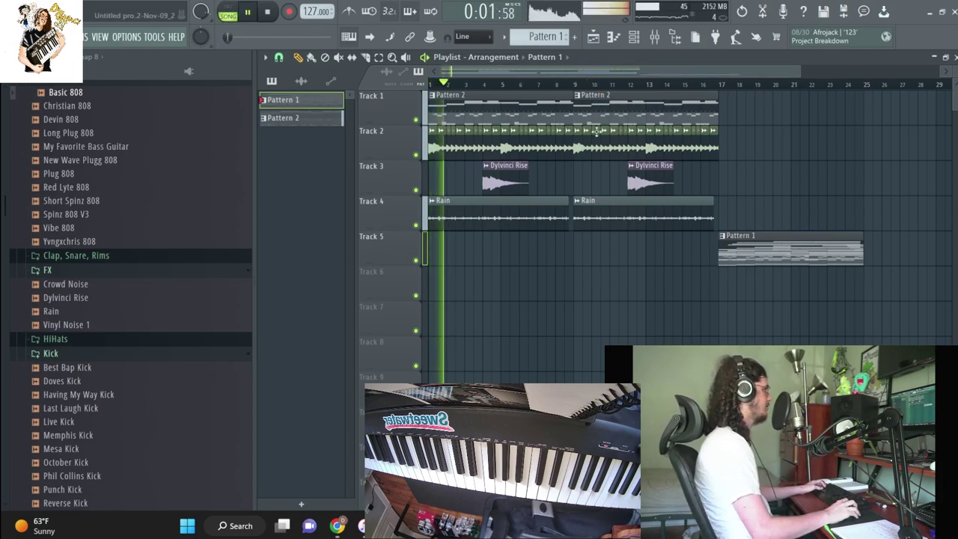
Trim the start of the first Pattern 2 clip to the middle of bar 2 and play the song
scroll(900, 80, "up", 4)
key("space")
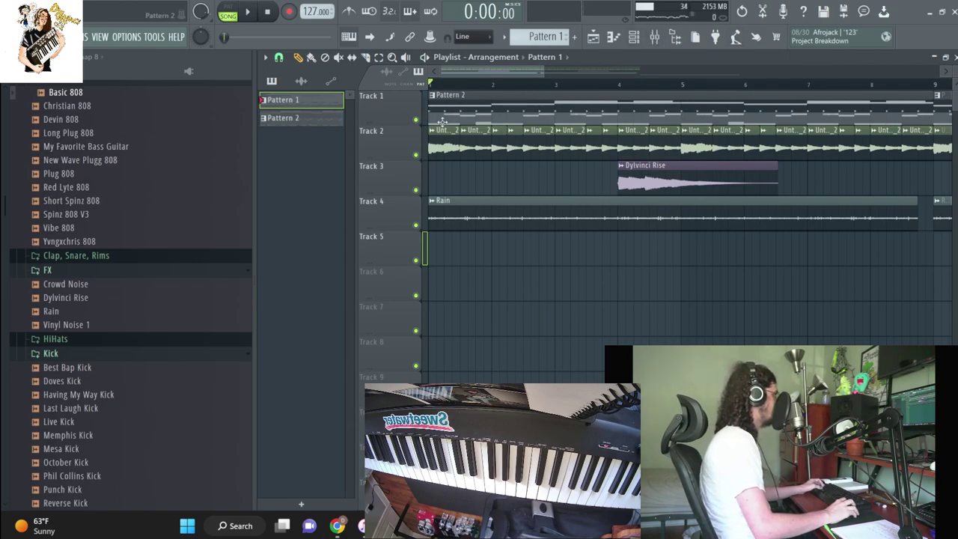
left_click_drag(427, 112, 515, 113)
key("space")
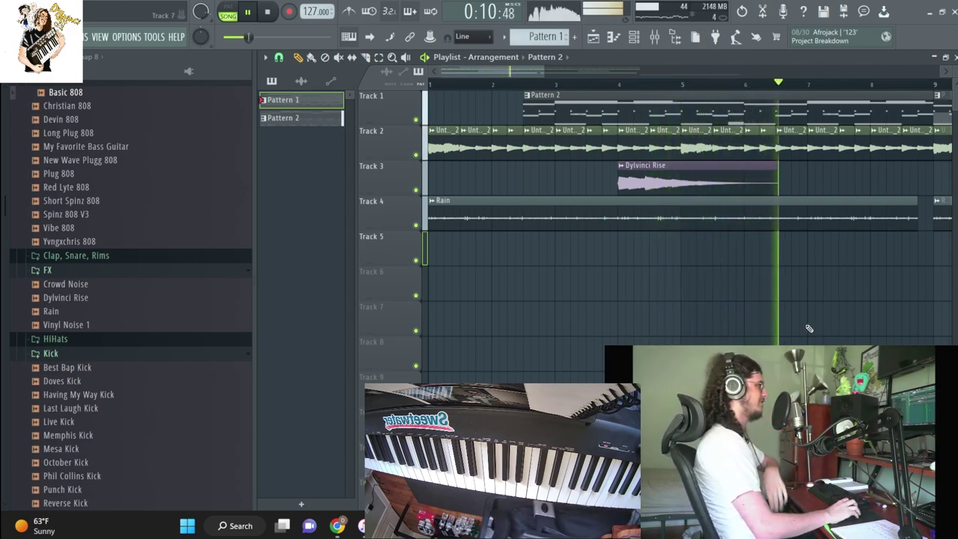
Find the Dylvinci Tag sample in the Loops folder and place it on Track 5 at bar 2
scroll(738, 192, "down", 2)
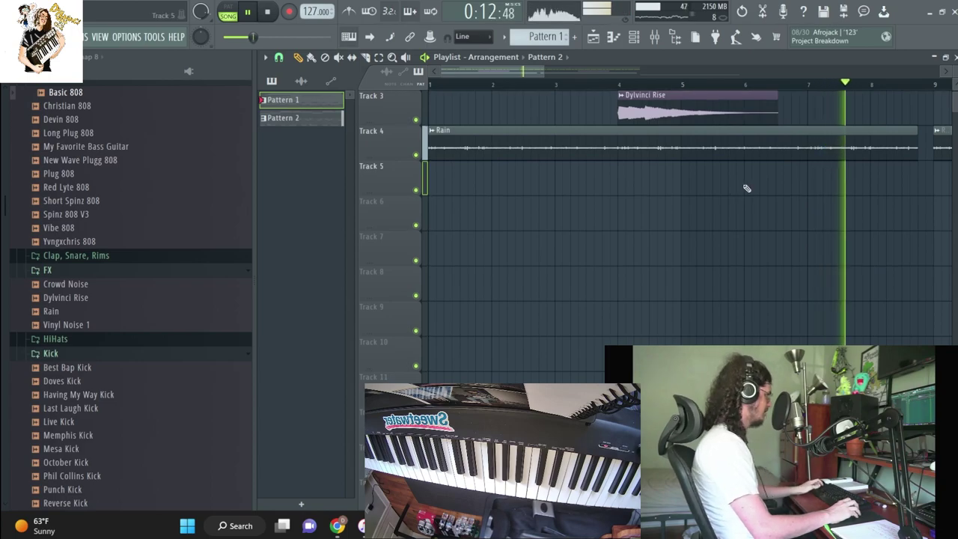
scroll(744, 188, "down", 2)
scroll(728, 202, "up", 2)
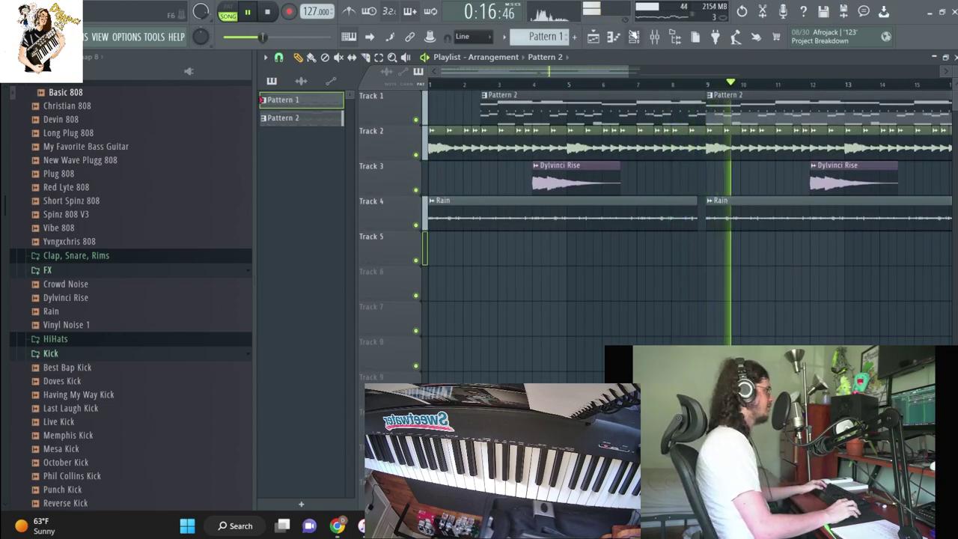
key("F6")
scroll(68, 278, "down", 10)
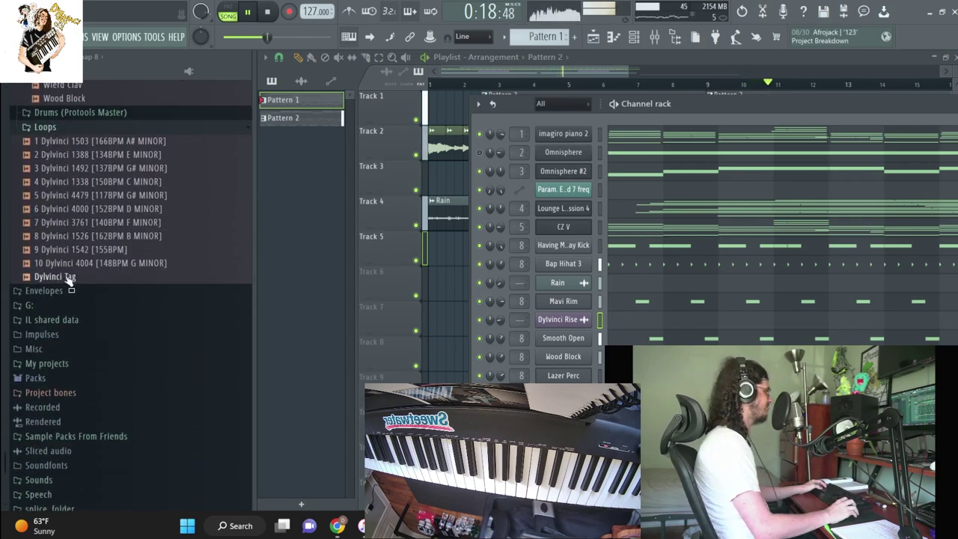
left_click_drag(476, 266, 469, 247)
key("F6")
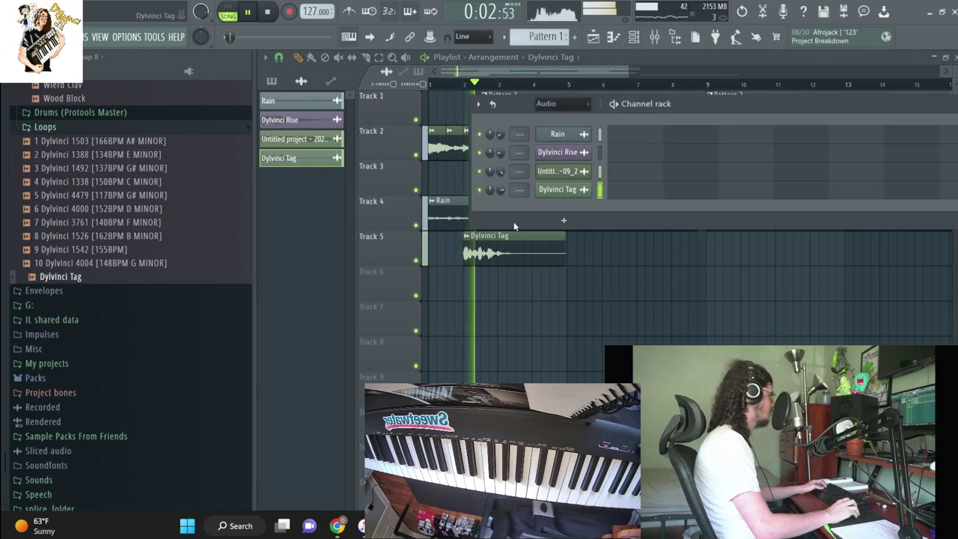
Try the Dylvinci Tag clip at the middle of bar 2, move it to bar 1, and play the song
key("space")
left_click_drag(489, 232, 506, 251)
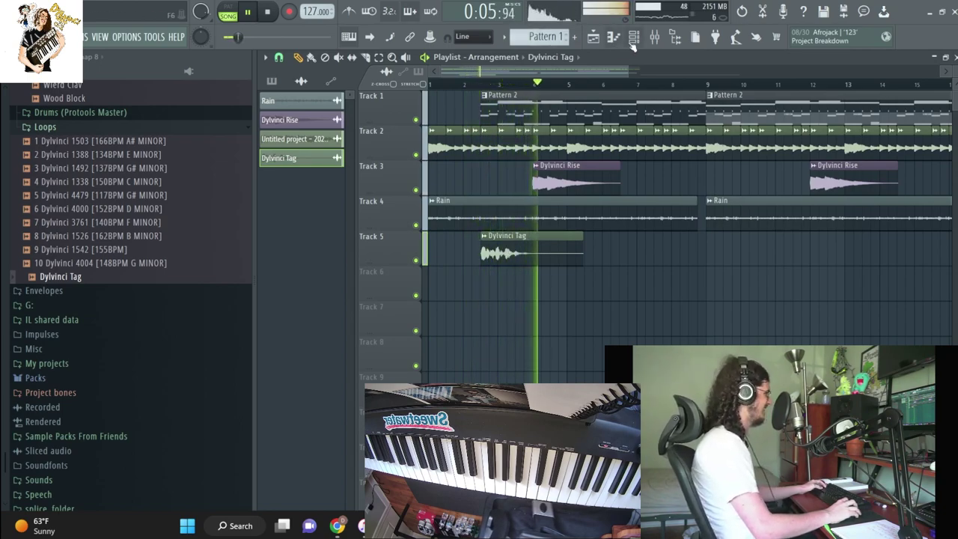
left_click_drag(504, 255, 452, 255)
key("space")
Place Doves Bubble Perc clips on Track 6 on the second and fourth beats of bar 2
scroll(124, 239, "up", 10)
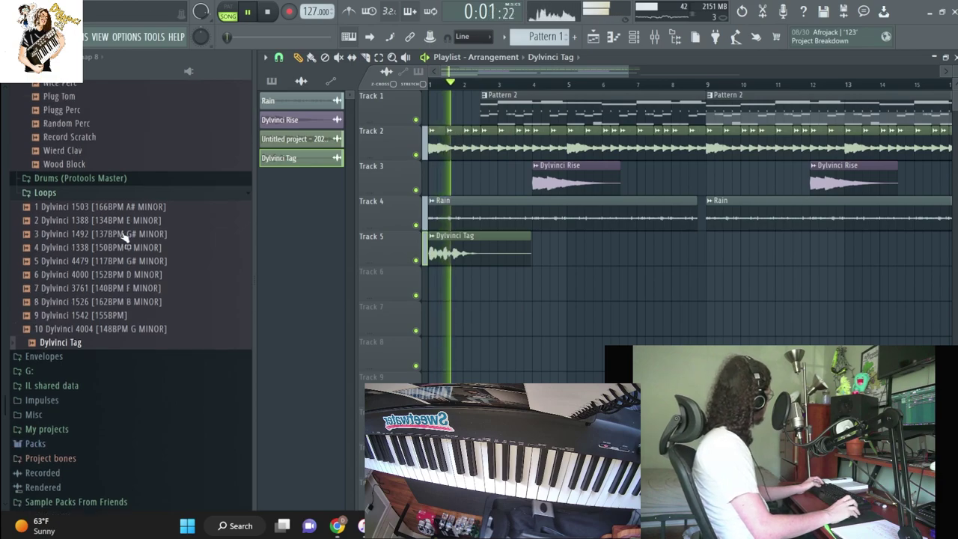
left_click_drag(131, 310, 439, 114)
key("space")
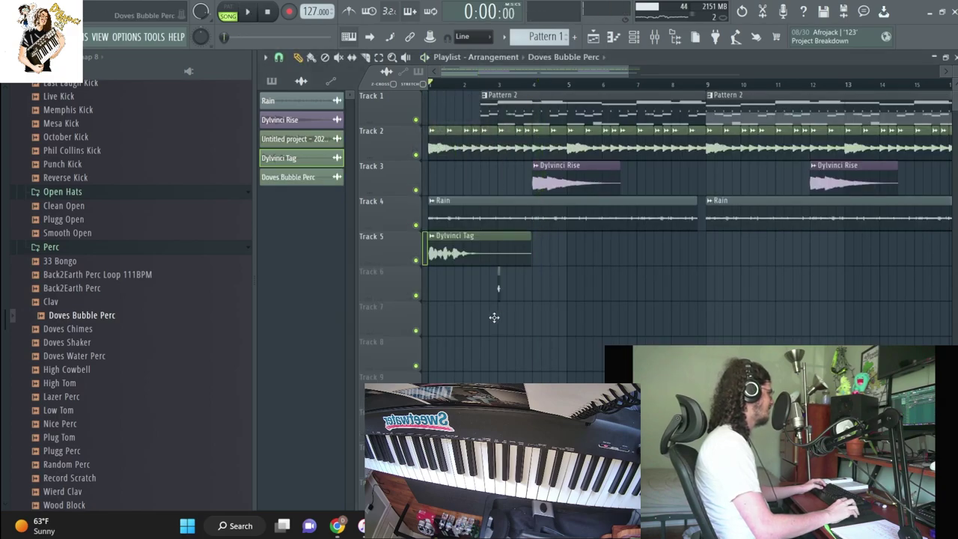
scroll(476, 90, "up", 3)
key("space")
key("space")
key("space")
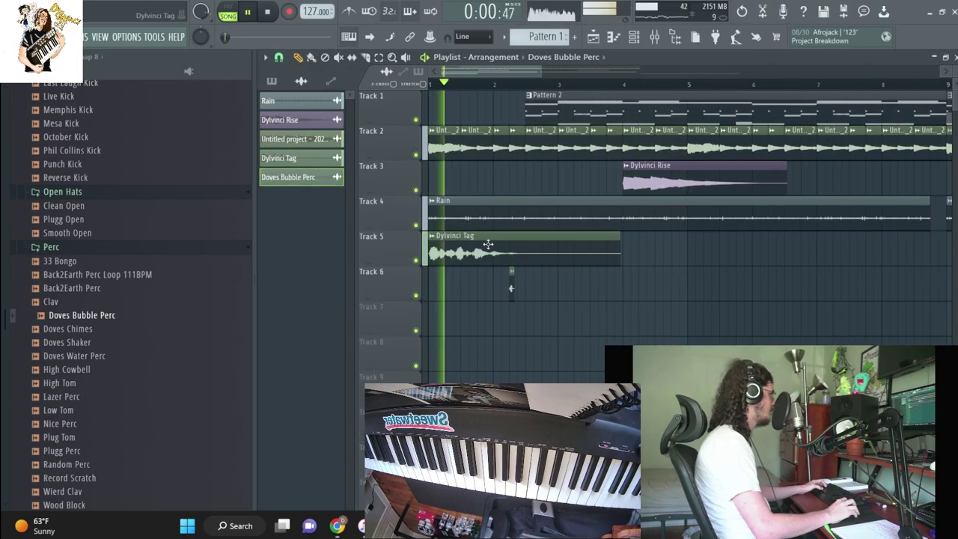
left_click(542, 289)
Adjust the Doves Bubble Perc sample start and keep only its clip on the fourth beat of bar 2
left_click(634, 36)
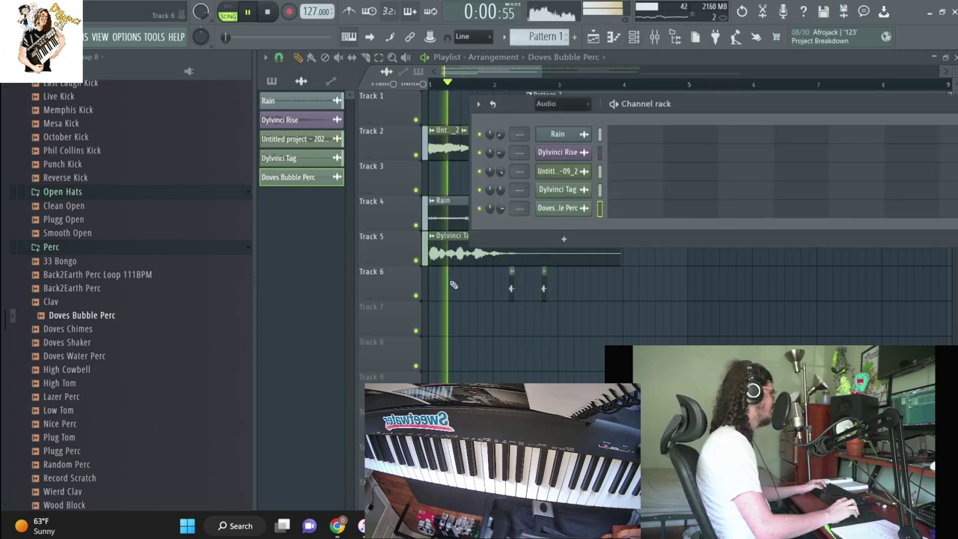
left_click(557, 209)
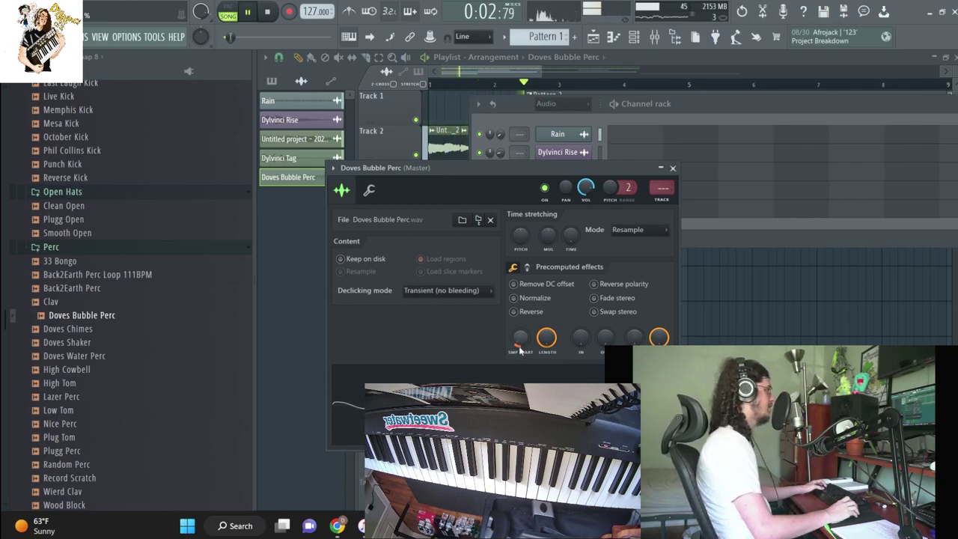
left_click(494, 67)
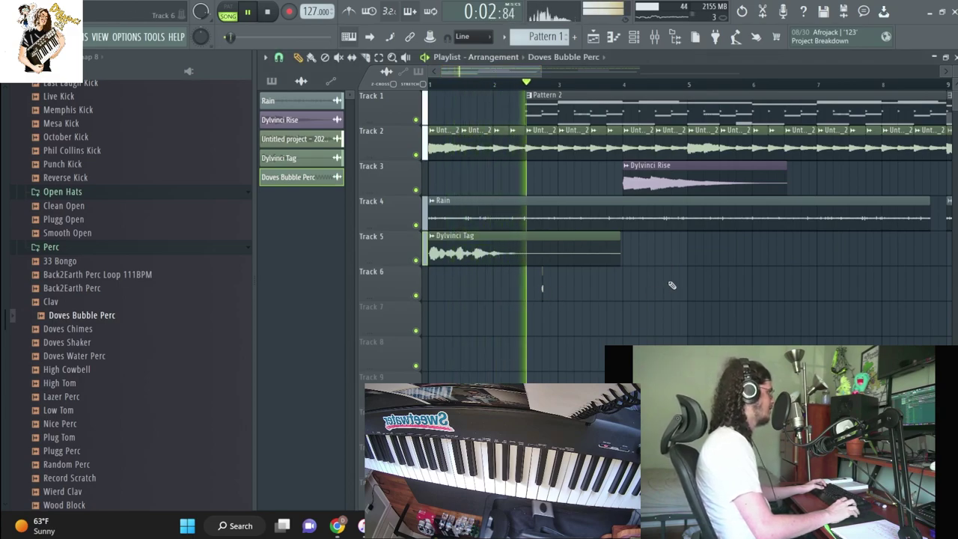
Repeat the Doves Bubble Perc hit on the fourth beat of every second bar through bar 16
scroll(587, 292, "down", 1)
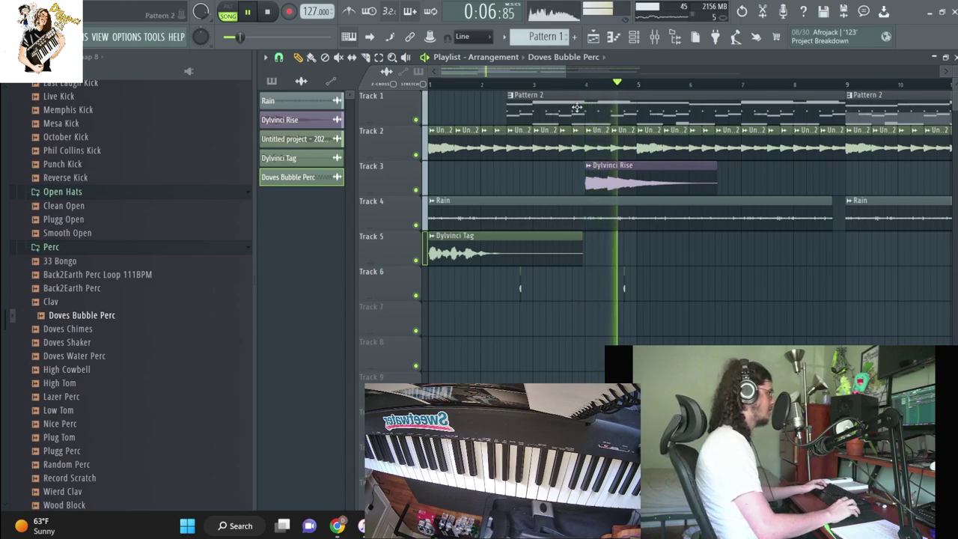
scroll(544, 83, "down", 2)
key("space")
left_click_drag(449, 266, 540, 301)
key("ctrl+b")
key("ctrl+b")
key("ctrl+b")
left_click(712, 85)
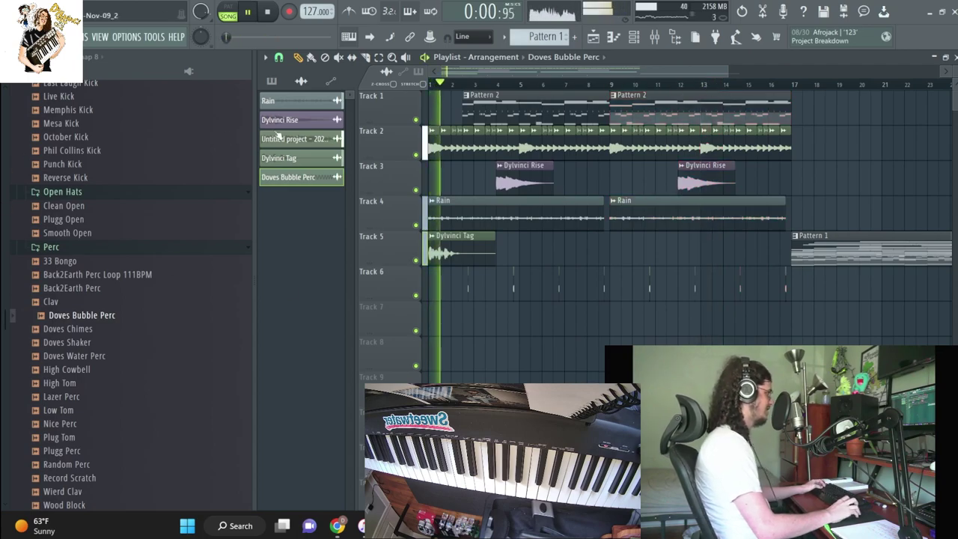
Try the Dylvinci Tag clip on Track 8 at the middle of bar 2 and delete it
left_click_drag(449, 259, 482, 366)
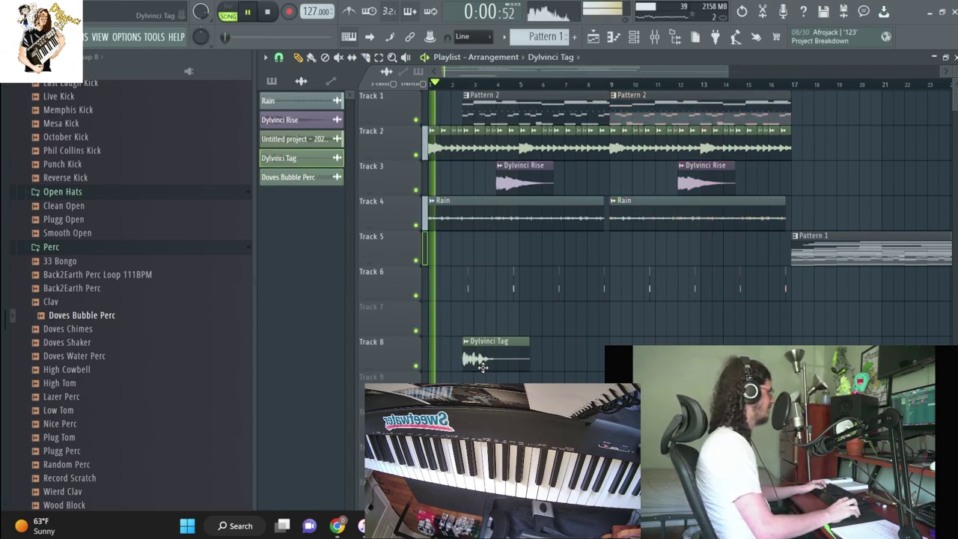
right_click(482, 367)
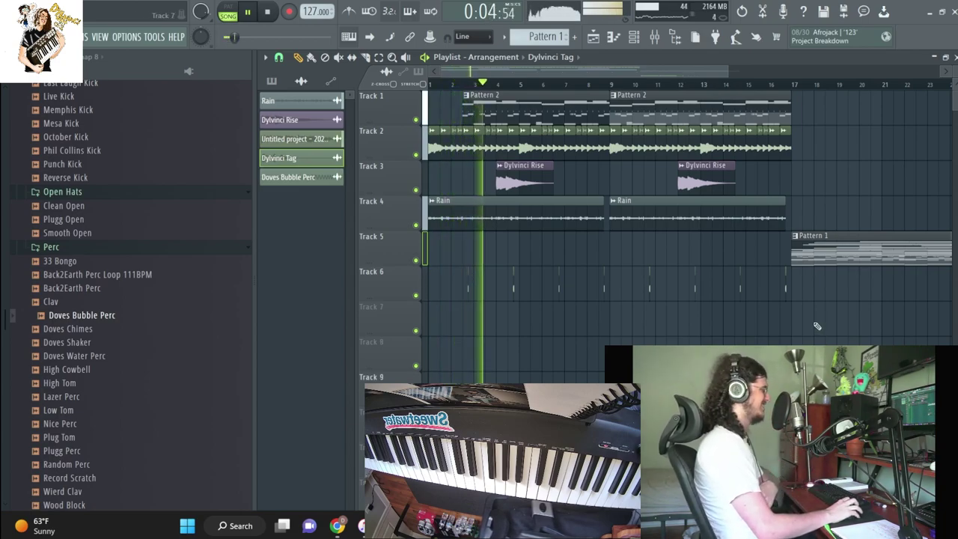
Audition the Plug Tom, Plugg Perc, Random Perc and Record Scratch samples in the Perc folder
scroll(804, 284, "down", 2)
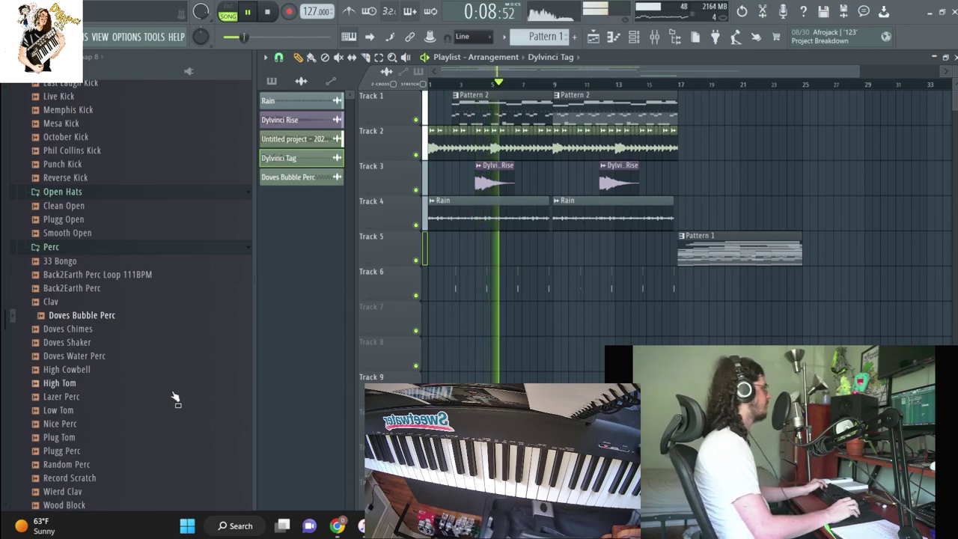
left_click(127, 437)
left_click(129, 451)
left_click(128, 464)
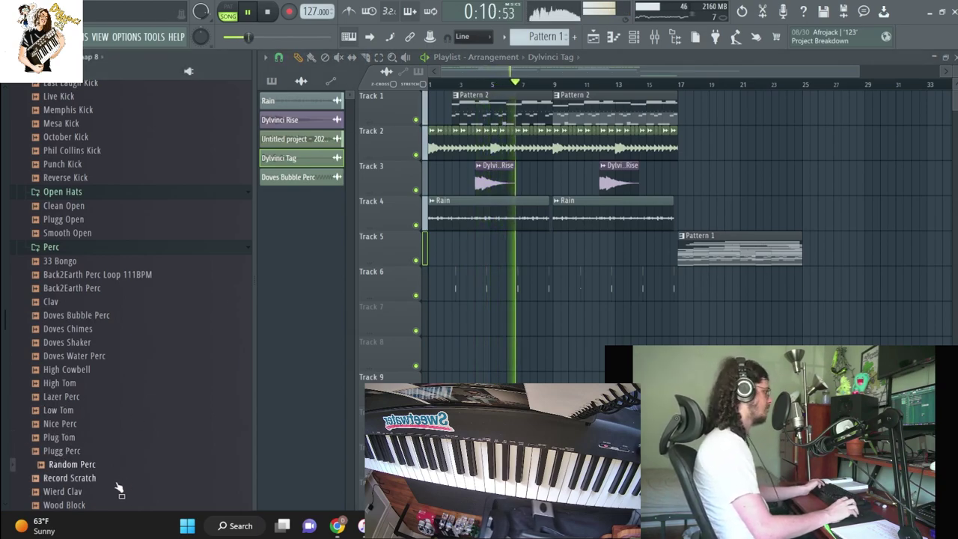
left_click(116, 482)
Place one Record Scratch clip on Track 7 on the third beat of bar 8
scroll(395, 278, "up", 4)
left_click_drag(66, 485, 683, 322)
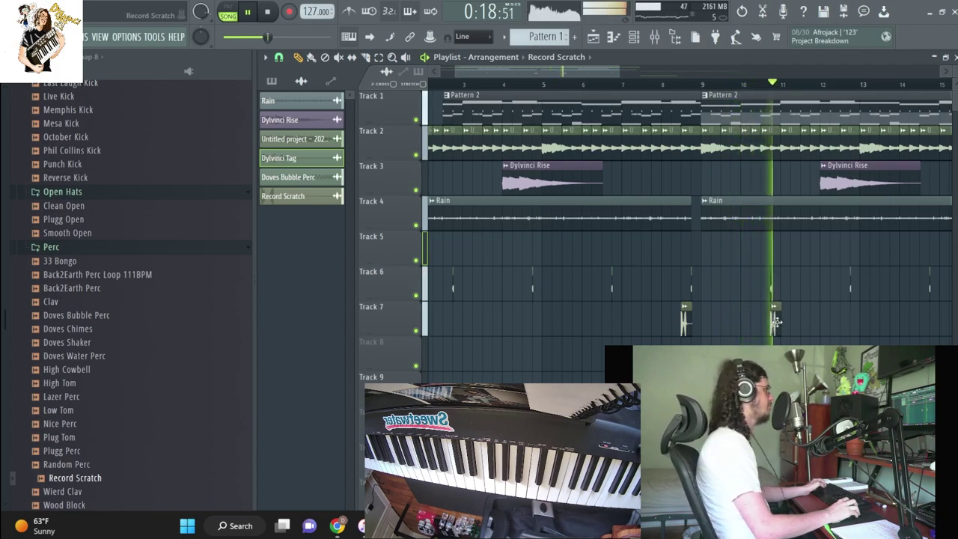
scroll(618, 83, "up", 2)
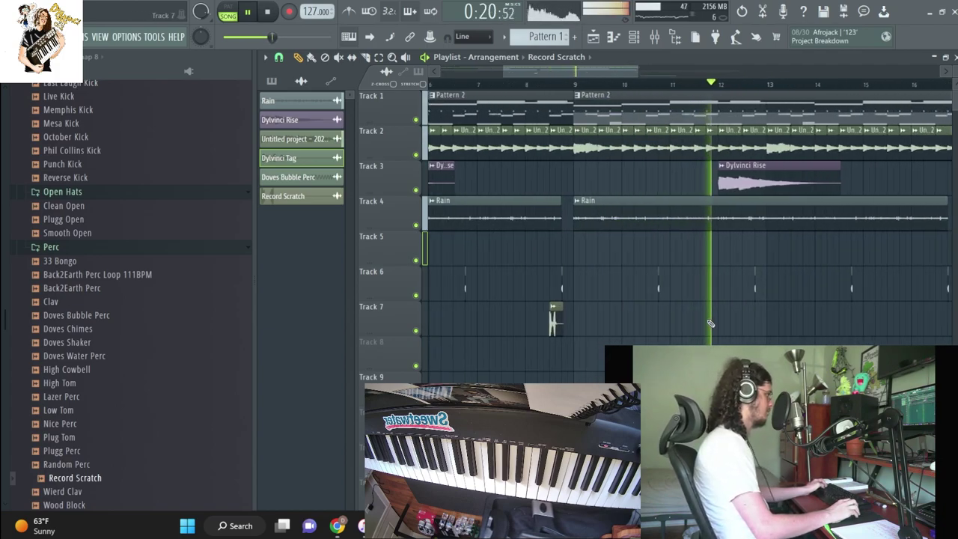
Play the arrangement from the beginning to hear the scratch and percussion in context
left_click(616, 84)
key("space")
key("space")
scroll(617, 84, "down", 3)
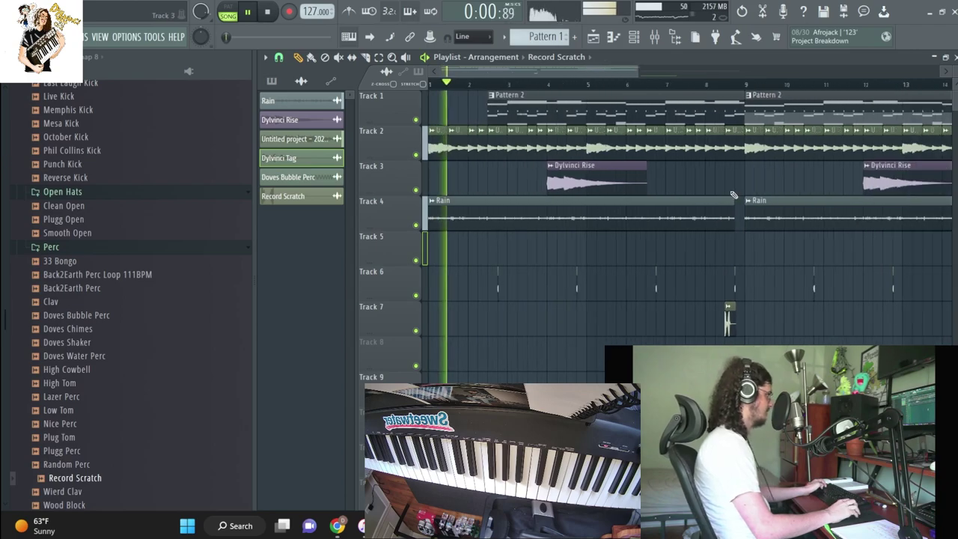
Open the miscellaneous channel settings of the recorded melody loop's audio clip
key("F6")
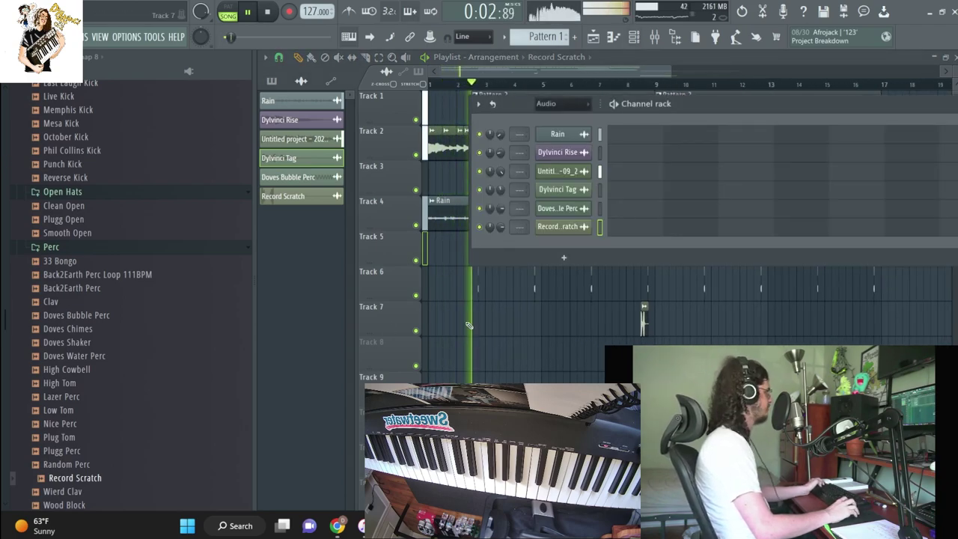
left_click(548, 172)
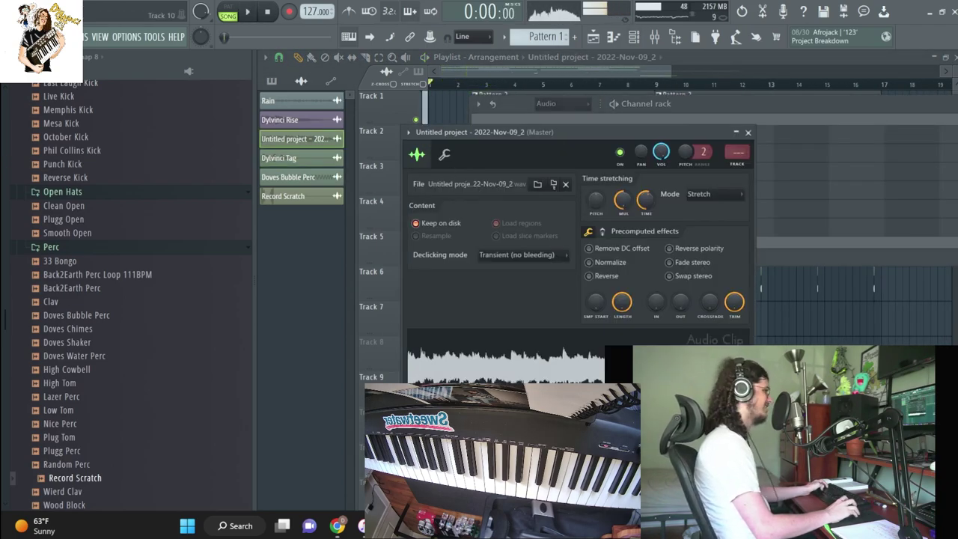
left_click(446, 154)
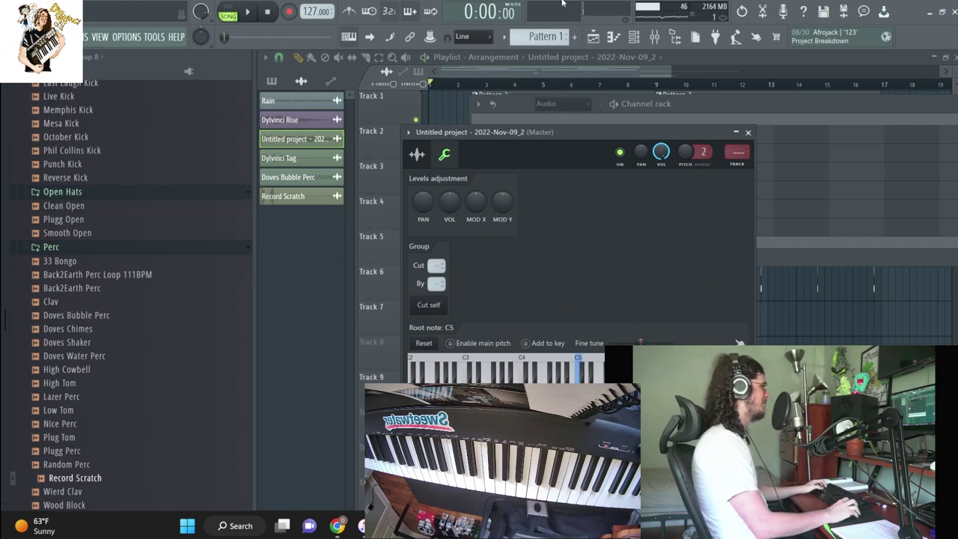
Route the recorded melody loop's channel to mixer Insert 12, solo that insert and play the melody alone
left_click(666, 33)
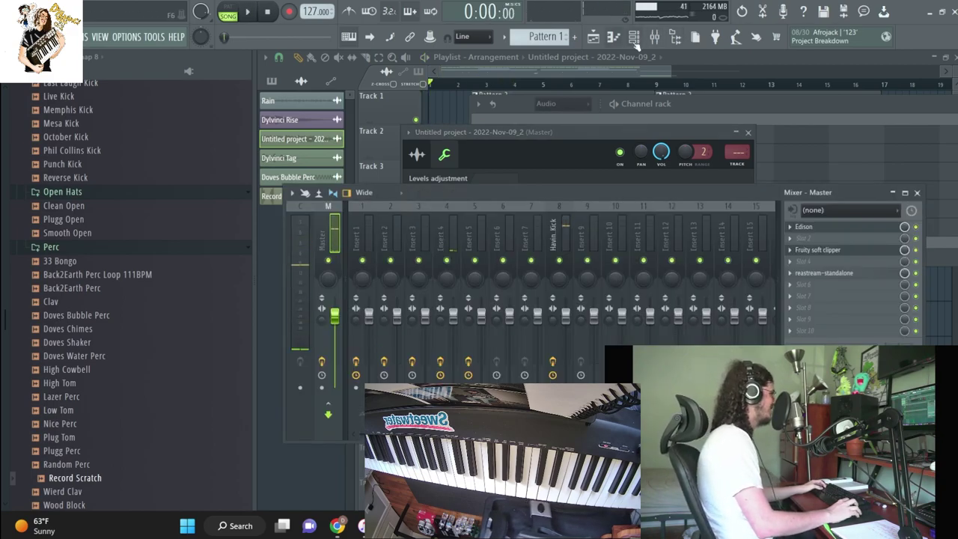
left_click(633, 41)
key("space")
scroll(516, 171, "up", 5)
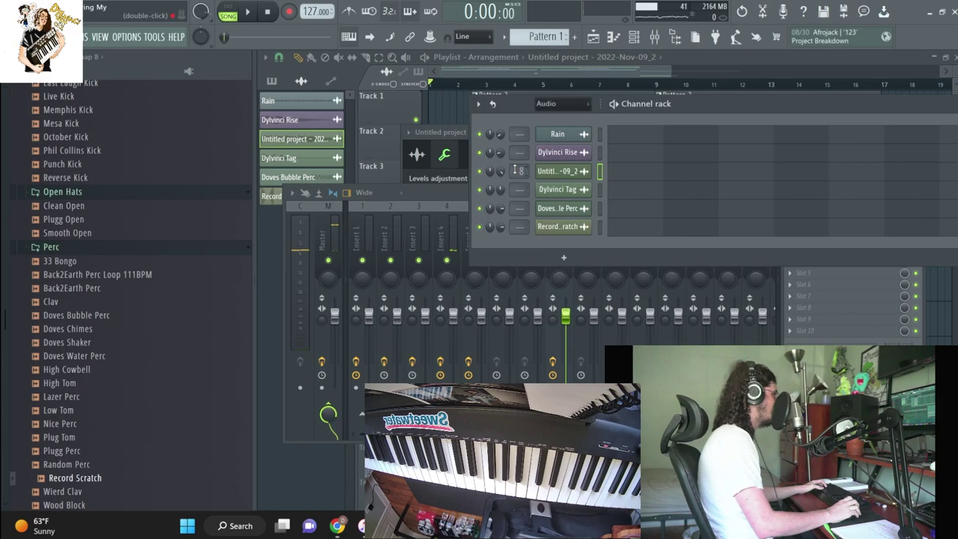
left_click(439, 197)
key("space")
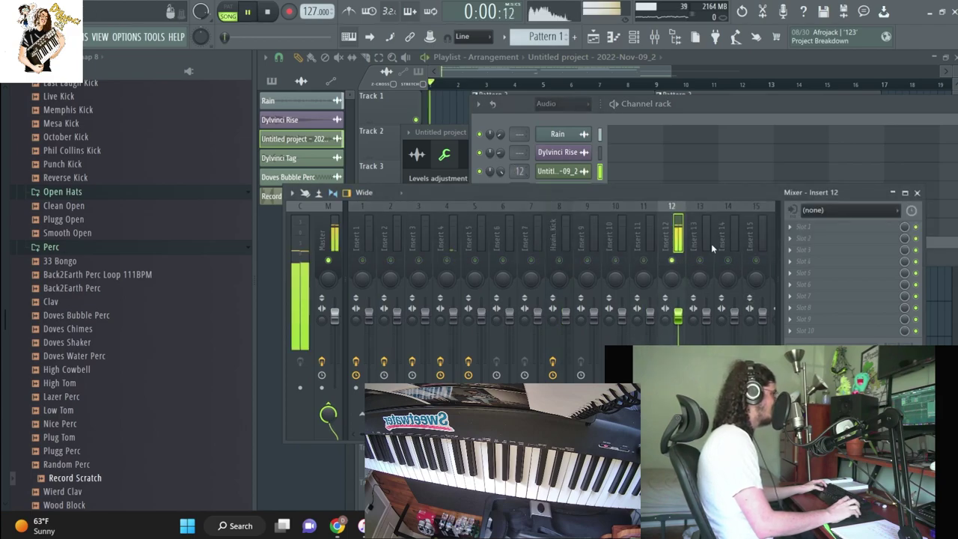
Record the chopped melody with Edison on Insert 12 and send the recording to the playlist as an audio clip
left_click(795, 238)
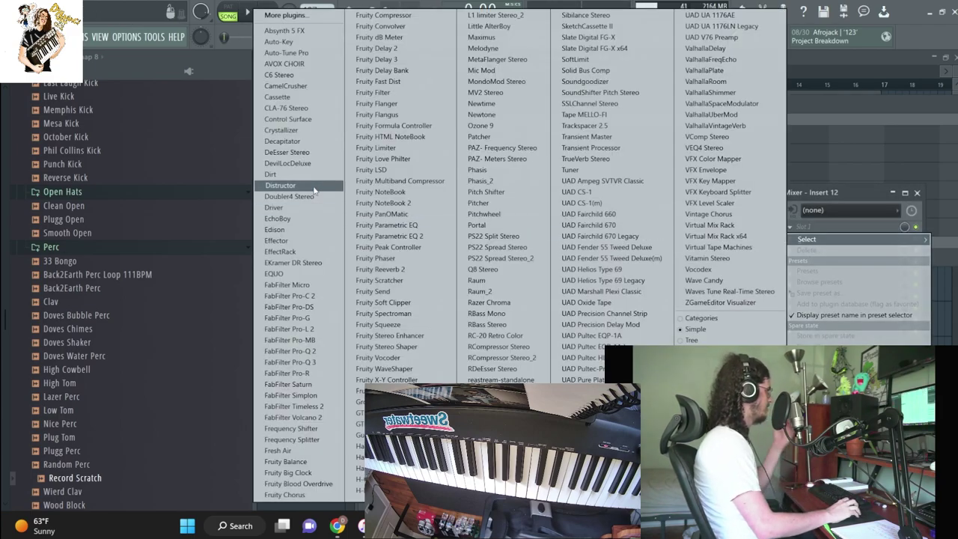
left_click(295, 232)
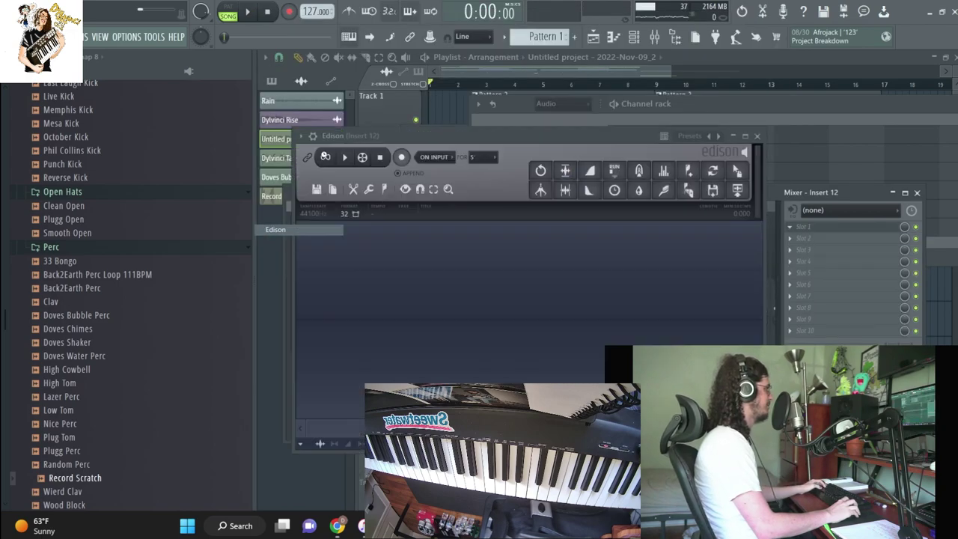
key("space")
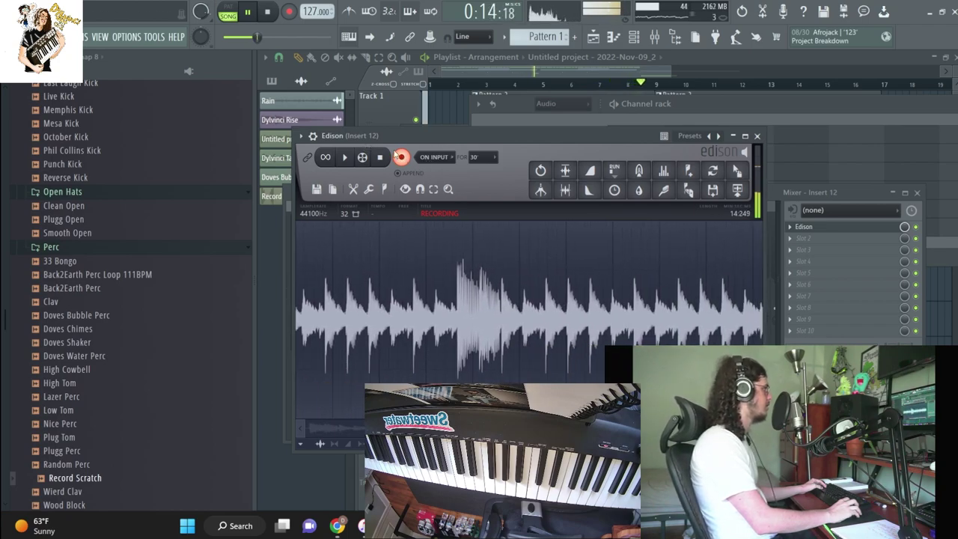
left_click(383, 157)
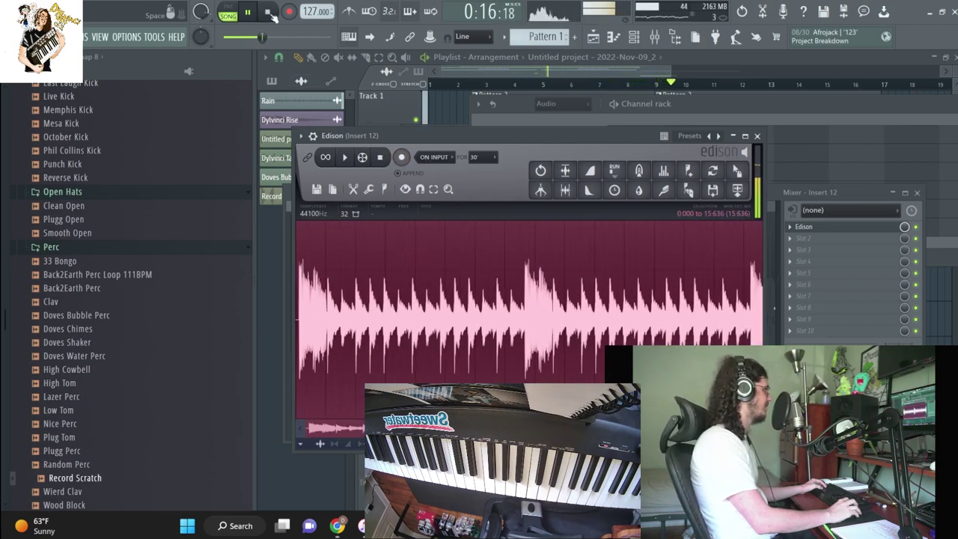
left_click(737, 172)
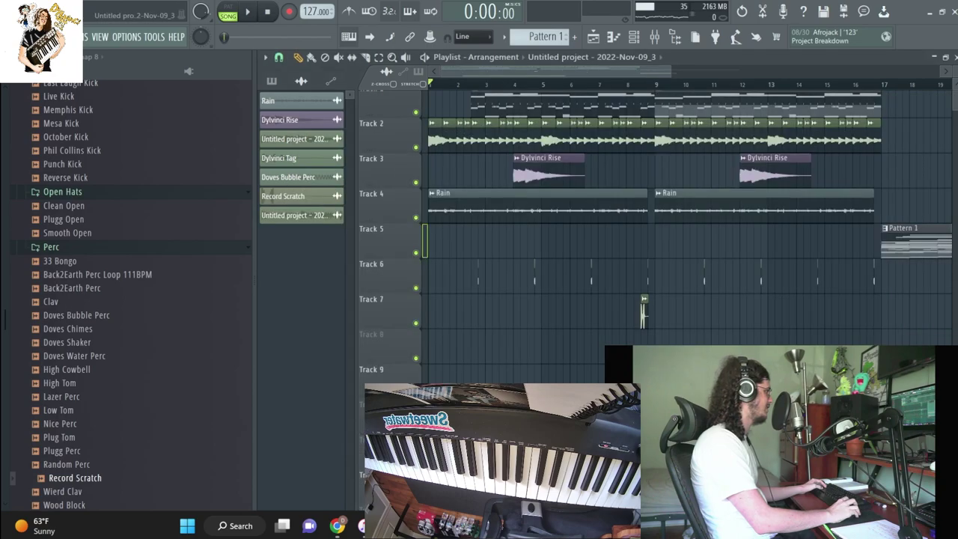
Set the time-stretching mode of the newly recorded melody clip's channel to Stretch
key("F6")
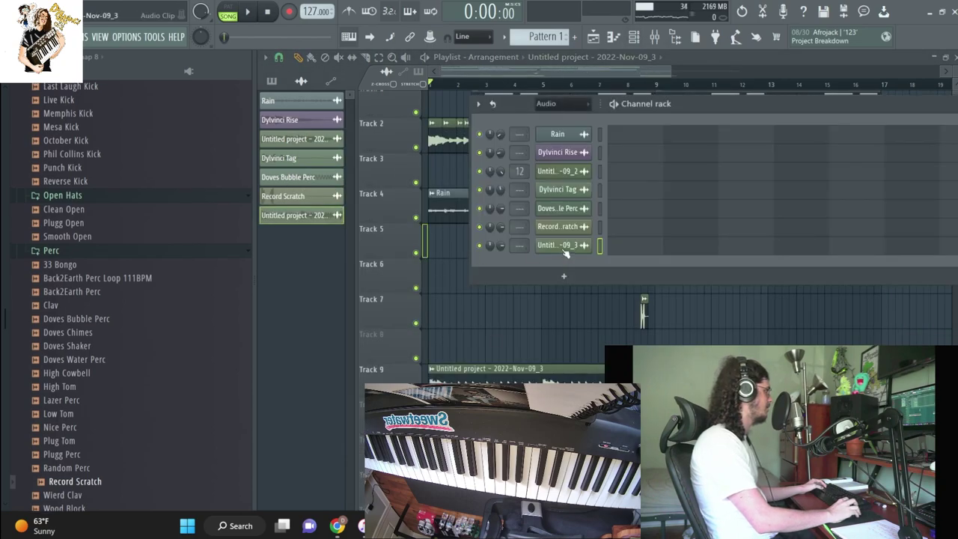
left_click(562, 246)
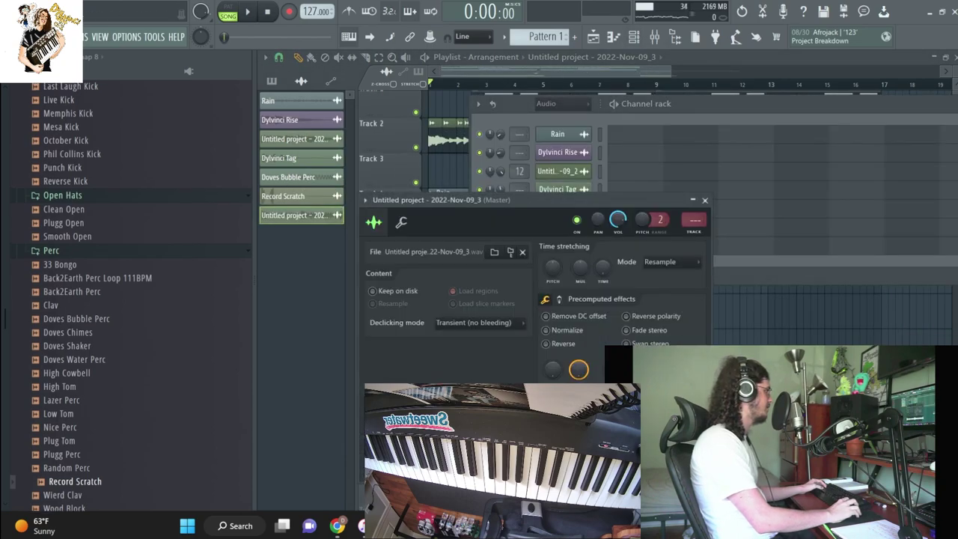
left_click(666, 270)
left_click(662, 296)
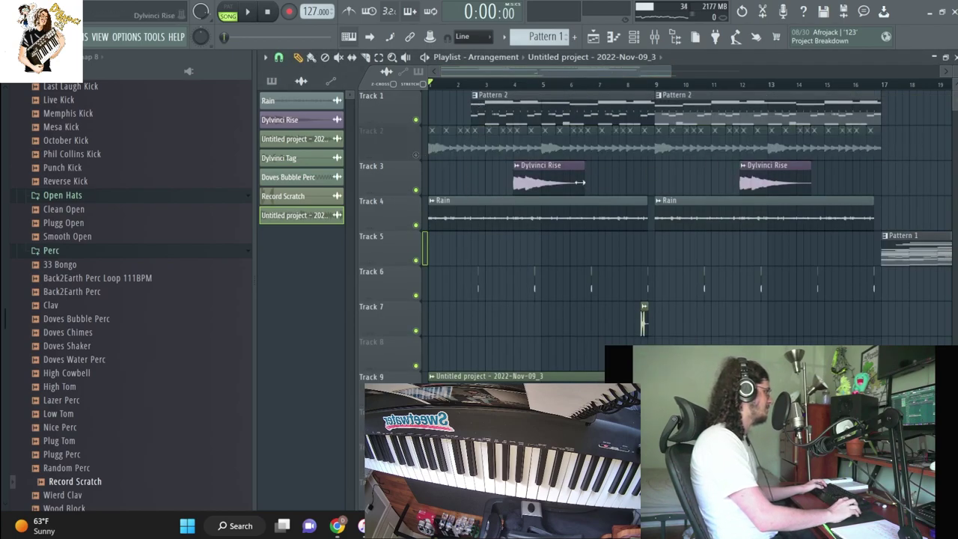
Move all the old chopped melody clips from Track 2 down to Track 16
scroll(803, 162, "down", 2)
left_click_drag(803, 162, 342, 142)
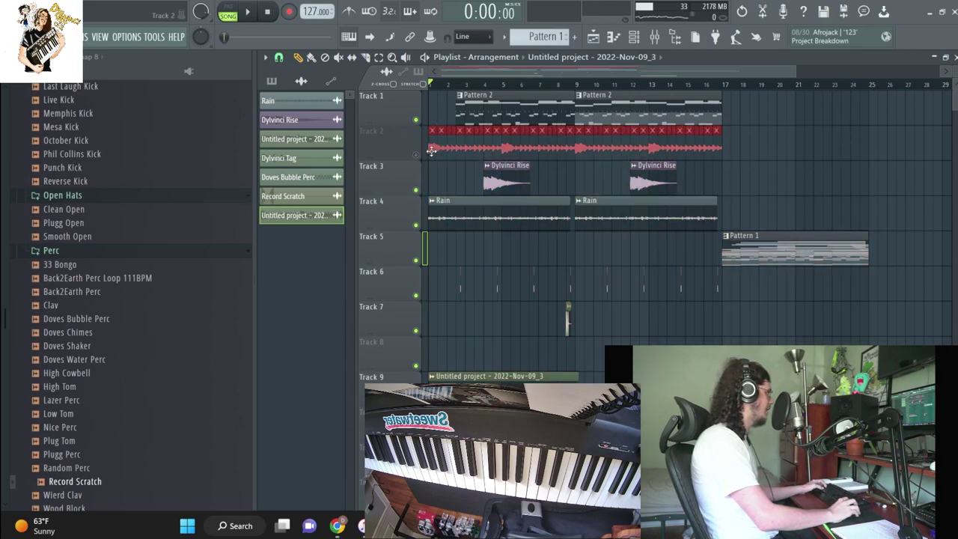
scroll(431, 150, "down", 2)
scroll(431, 150, "up", 2)
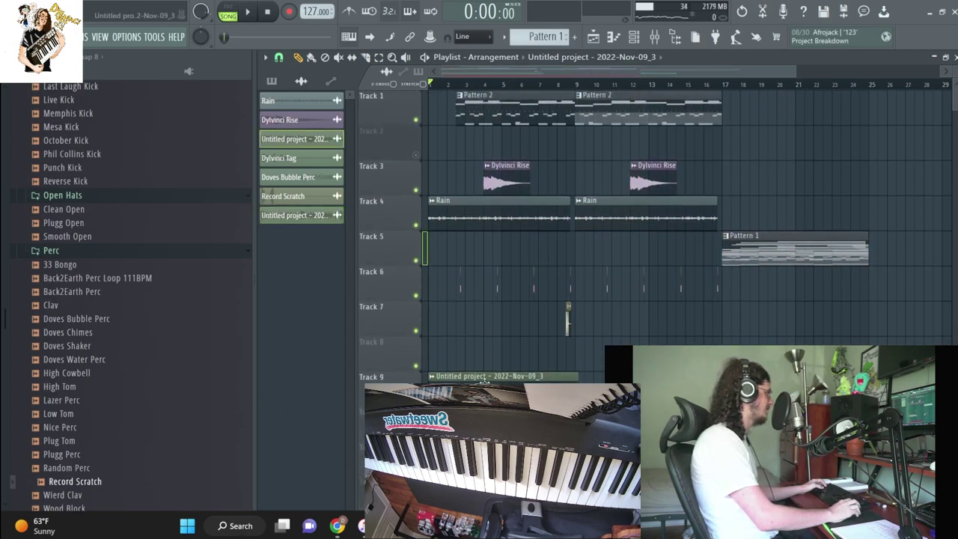
scroll(431, 150, "down", 3)
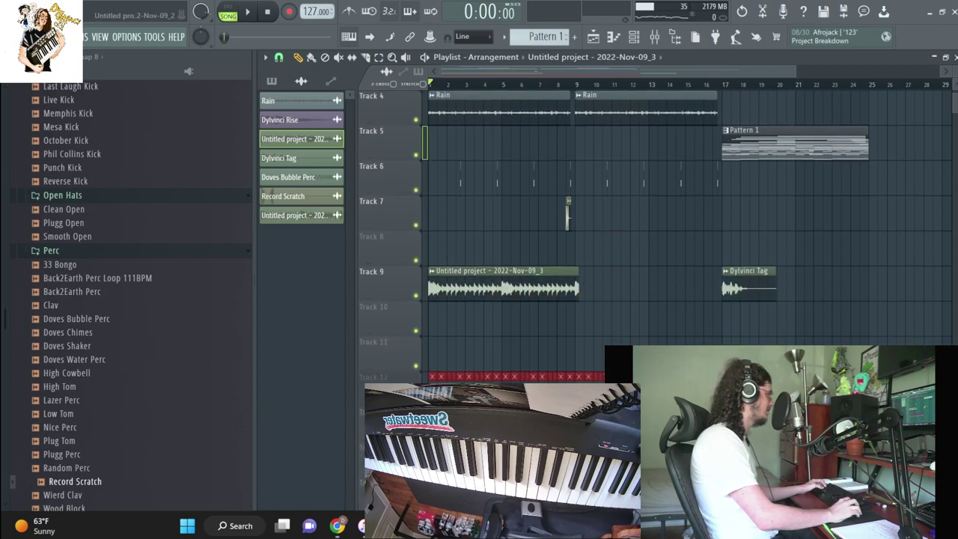
scroll(431, 150, "down", 1)
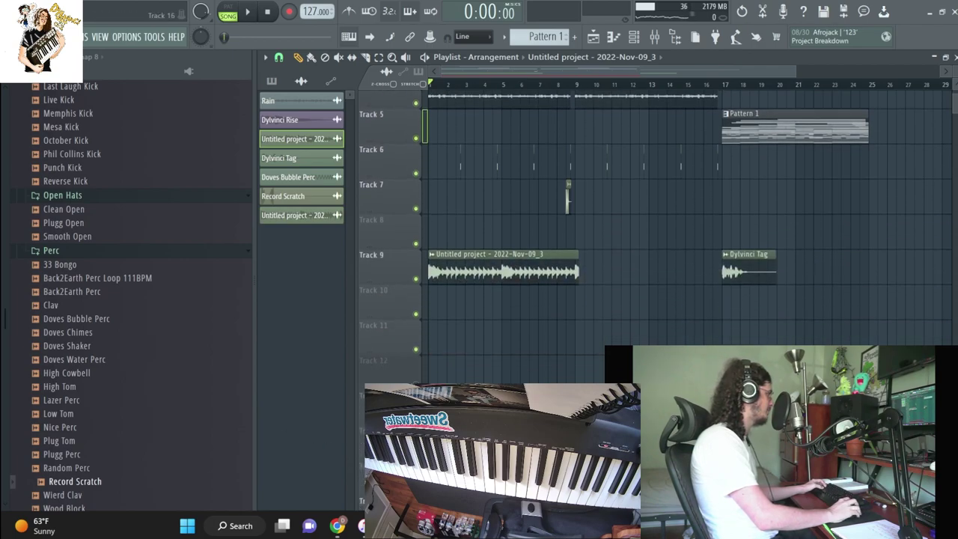
Move the new melody recording from Track 9 to the start of Track 2, and solo that track for playback
scroll(431, 150, "up", 4)
left_click_drag(431, 374, 409, 158)
left_click(416, 155, "ctrl")
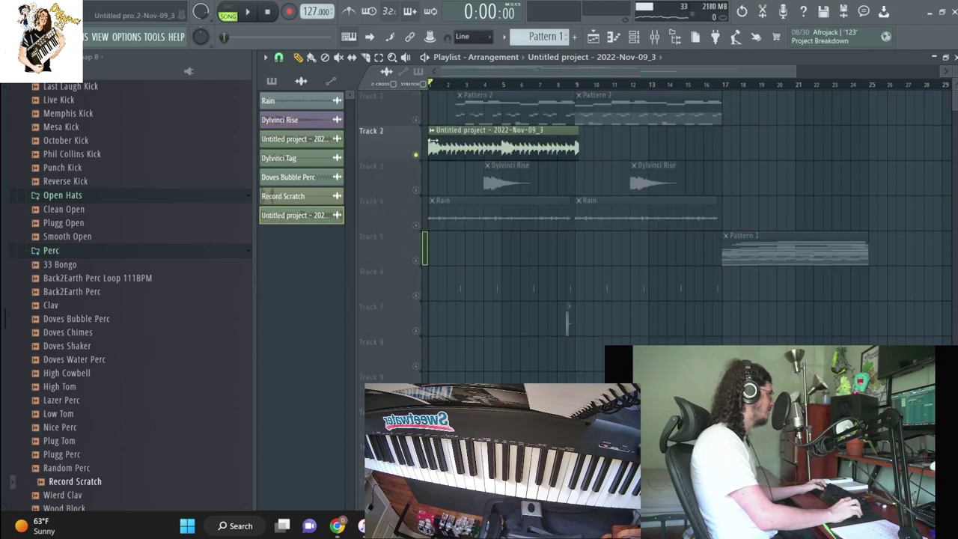
key("space")
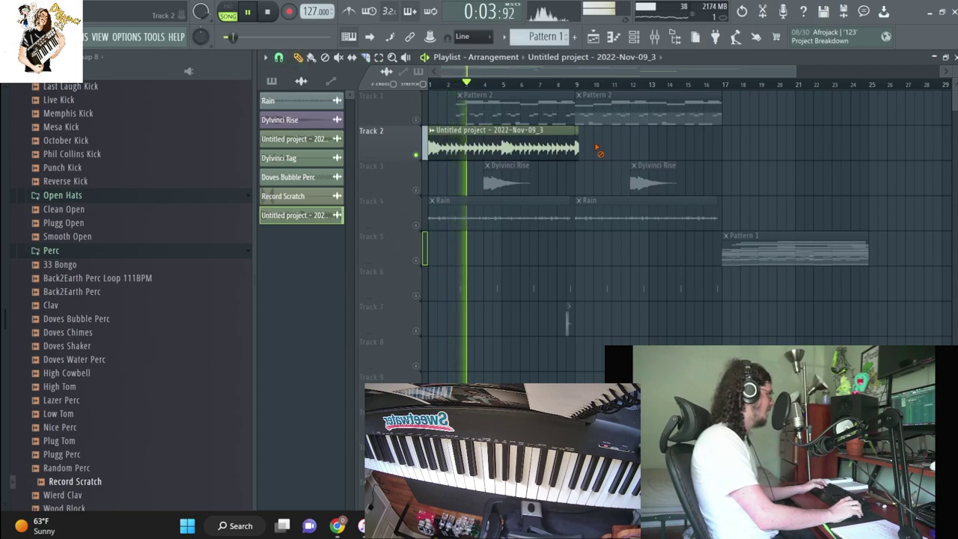
Trim the melody clip on Track 2 to end at bar 9 and duplicate it directly after itself
left_click(577, 147, "ctrl")
key("ctrl+b")
key("space")
Make the second melody clip on Track 2 unique and view its channel's miscellaneous settings
left_click(579, 131)
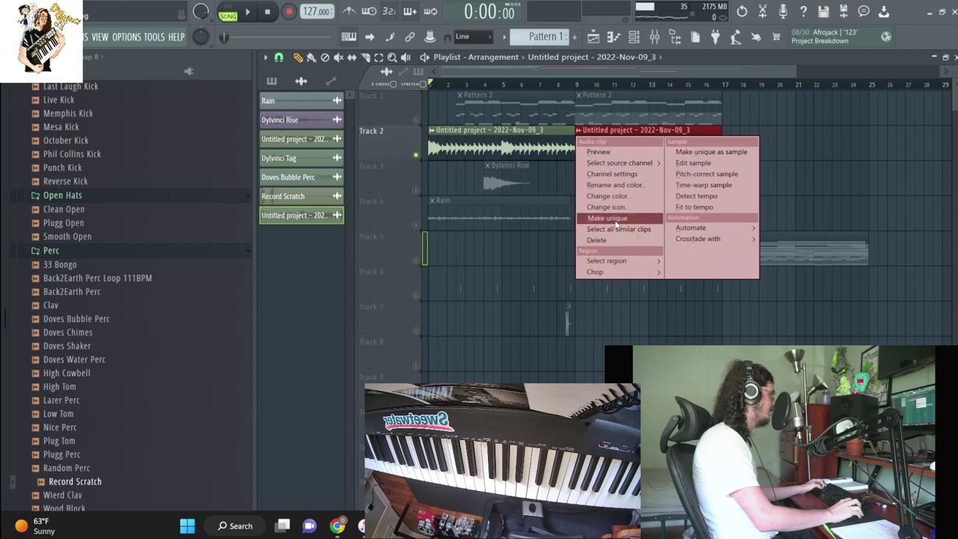
left_click(607, 217)
left_click(653, 36)
key("space")
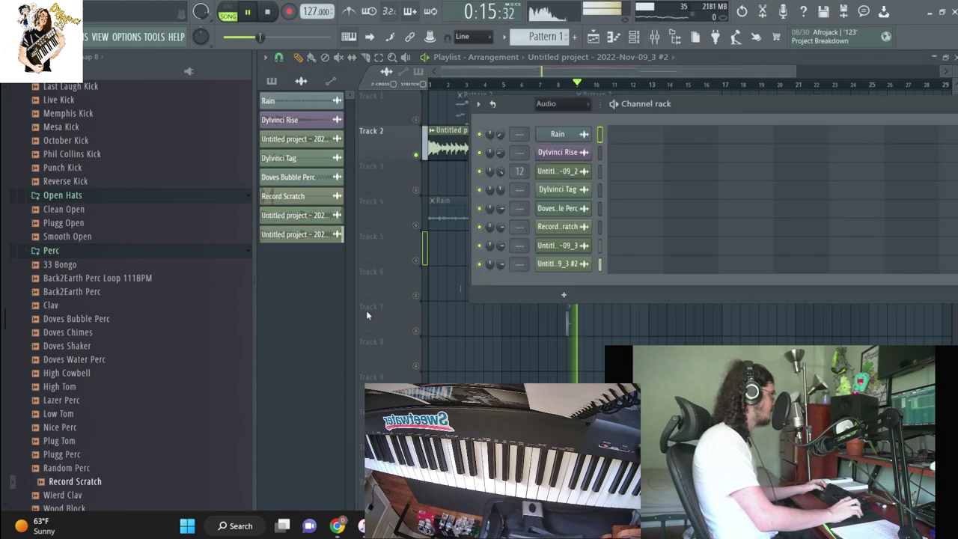
left_click(539, 264)
left_click(417, 239)
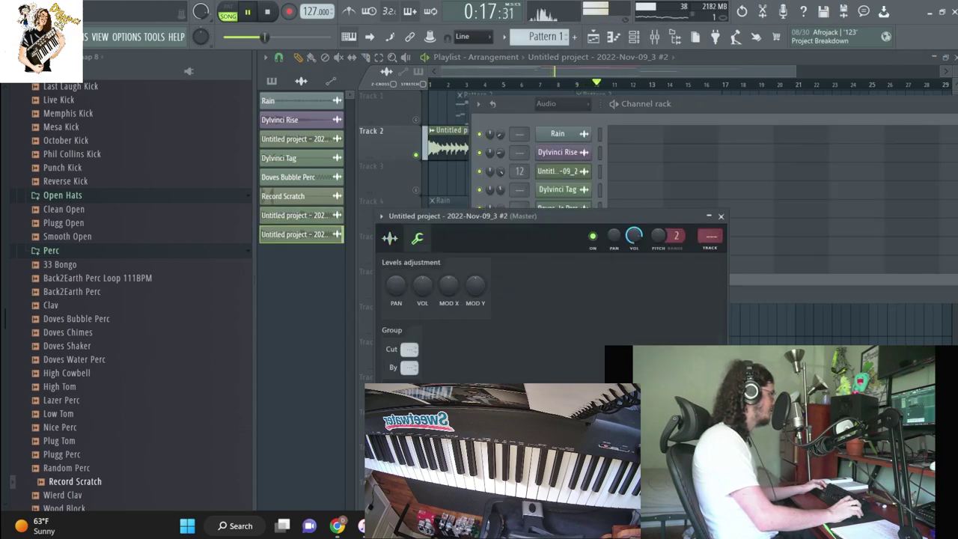
key("F5")
Take Track 2 out of solo and play the arrangement from the start while checking the old clips on Track 16
key("space")
right_click(422, 89)
left_click(425, 127)
scroll(467, 220, "down", 5)
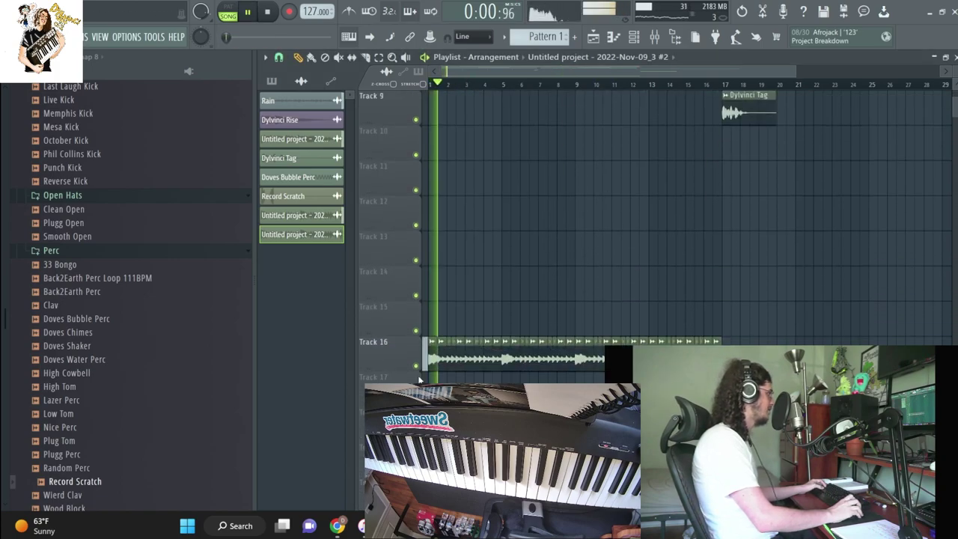
scroll(467, 219, "up", 5)
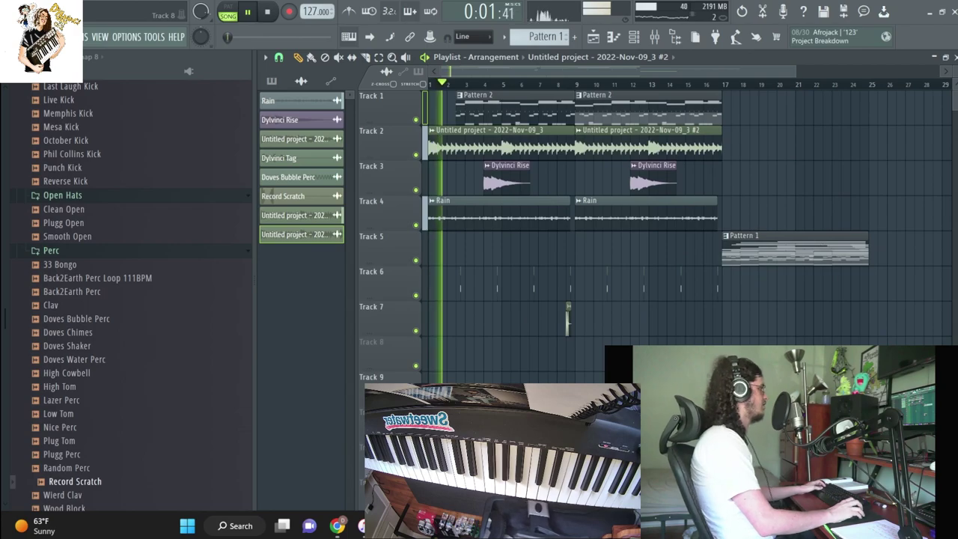
Turn all the mixer inserts back on so the whole arrangement plays, not only Insert 12
left_click(285, 158)
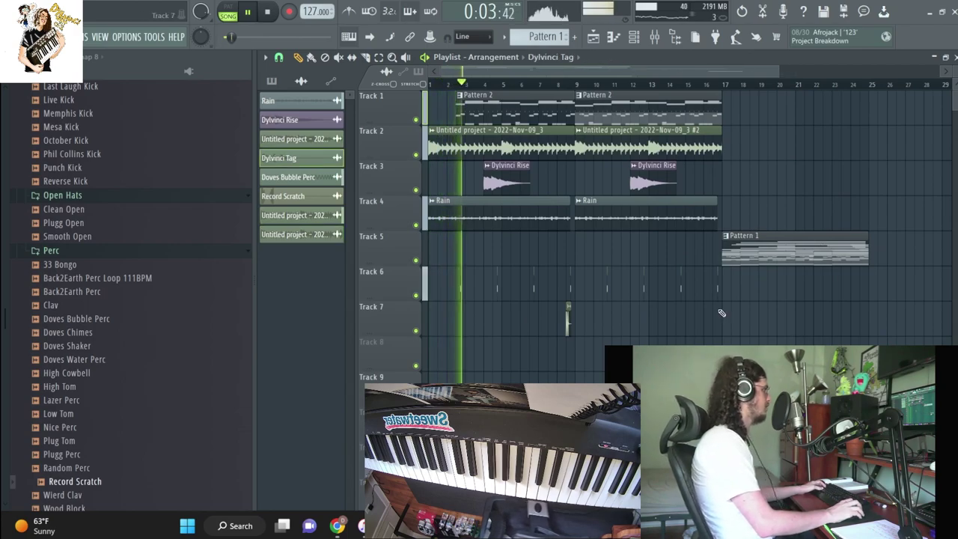
left_click(654, 37)
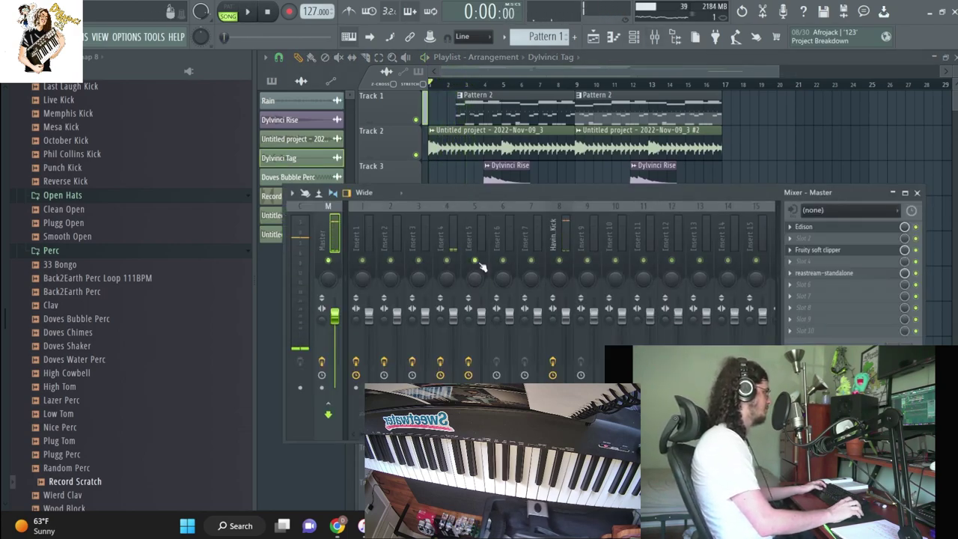
key("F9")
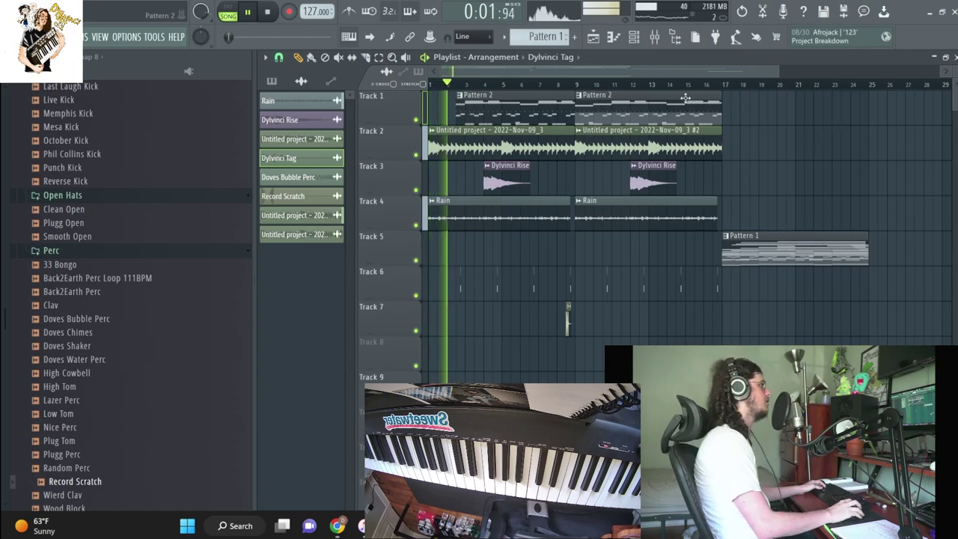
Mute the Rain clips' Track 4 and place the Vinyl Noise 1 sample from the FX folder at bar 1 of Track 8
scroll(59, 339, "up", 9)
scroll(59, 340, "down", 3)
key("space")
left_click_drag(59, 219, 58, 217)
left_click(416, 224)
key("space")
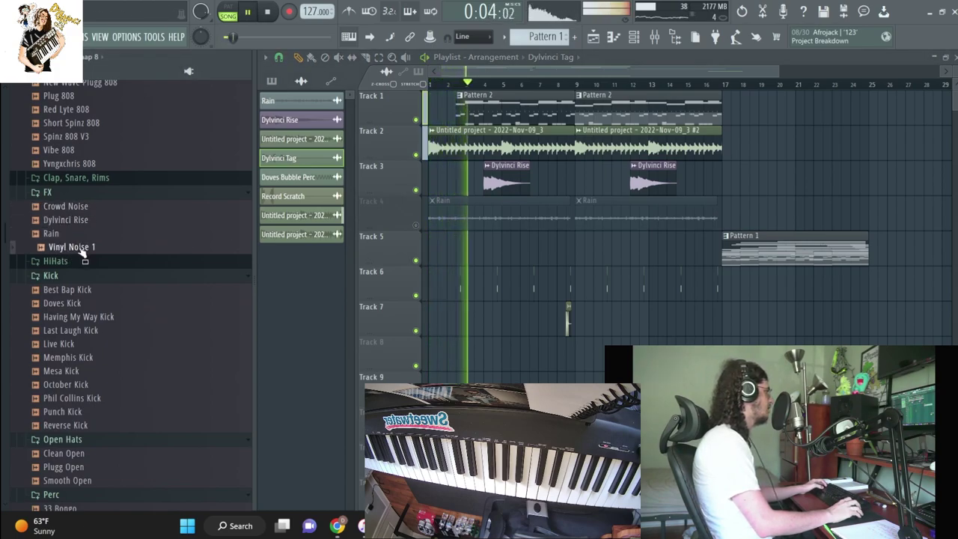
left_click_drag(85, 252, 518, 369)
key("space")
Set Vinyl Noise 1's time-stretching mode to Stretch and lower its channel volume to about -11.8 dB
left_click(633, 35)
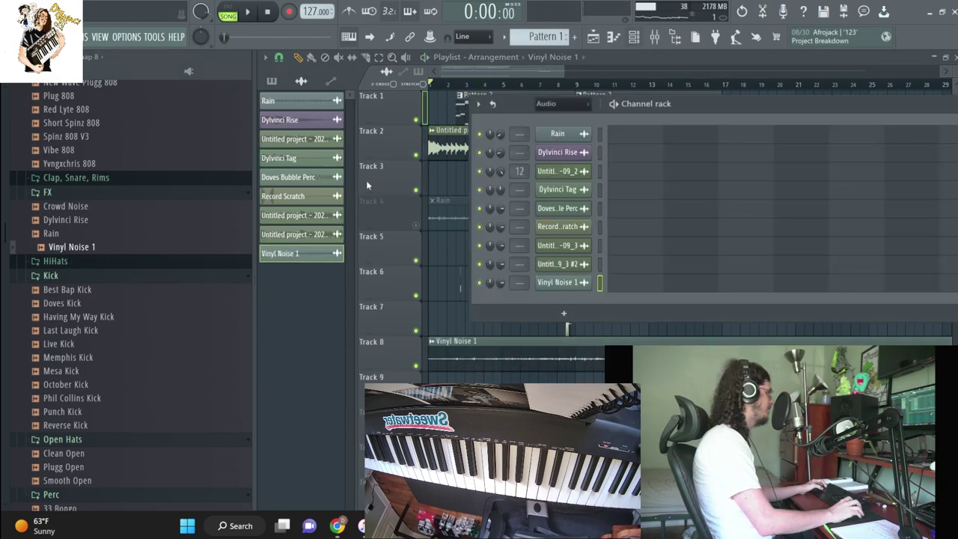
left_click(561, 283)
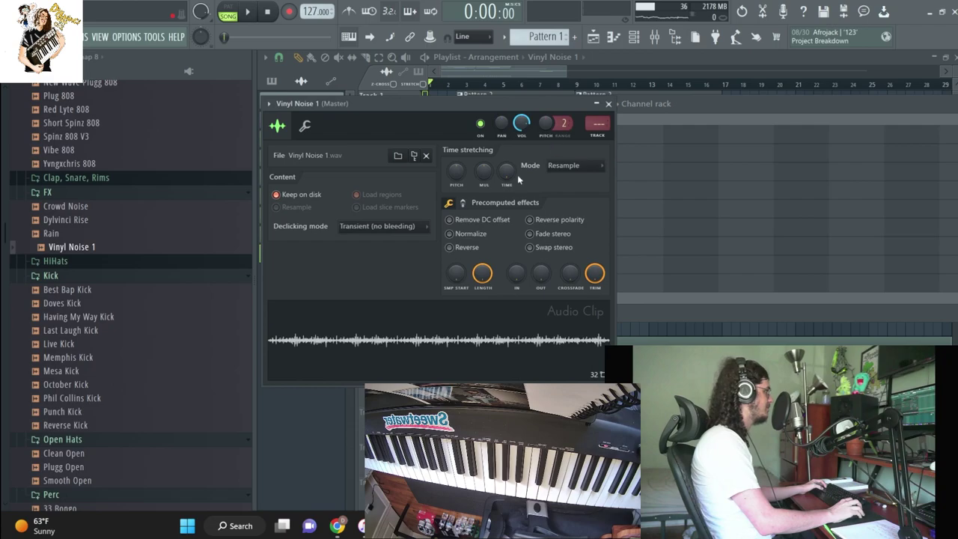
left_click(568, 165)
left_click(564, 200)
key("space")
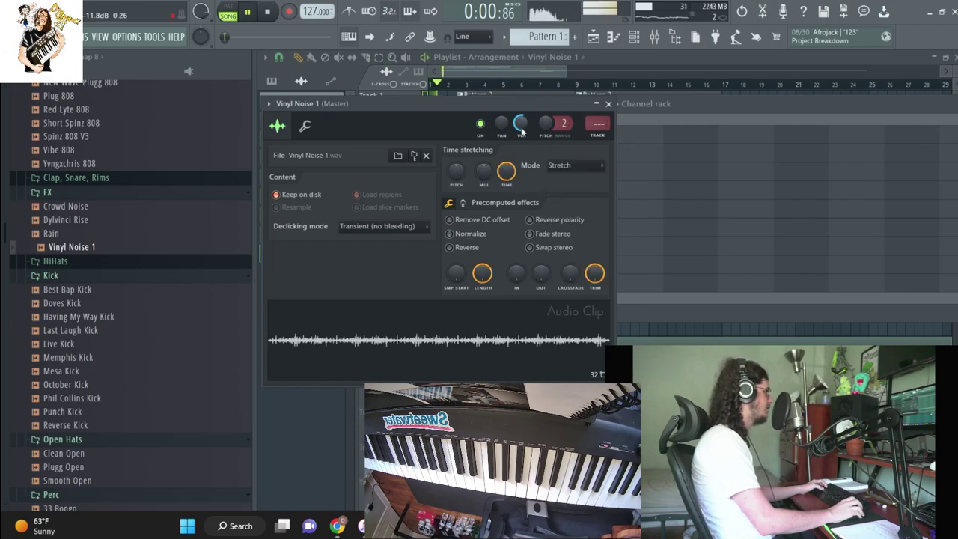
Slice the Vinyl Noise 1 clip on Track 8 at bar 17
key("F5")
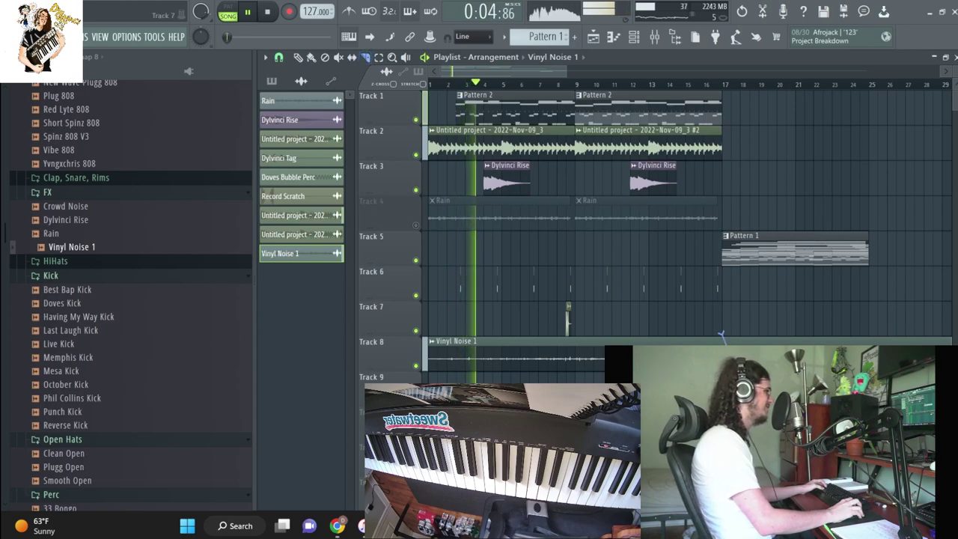
left_click(729, 355)
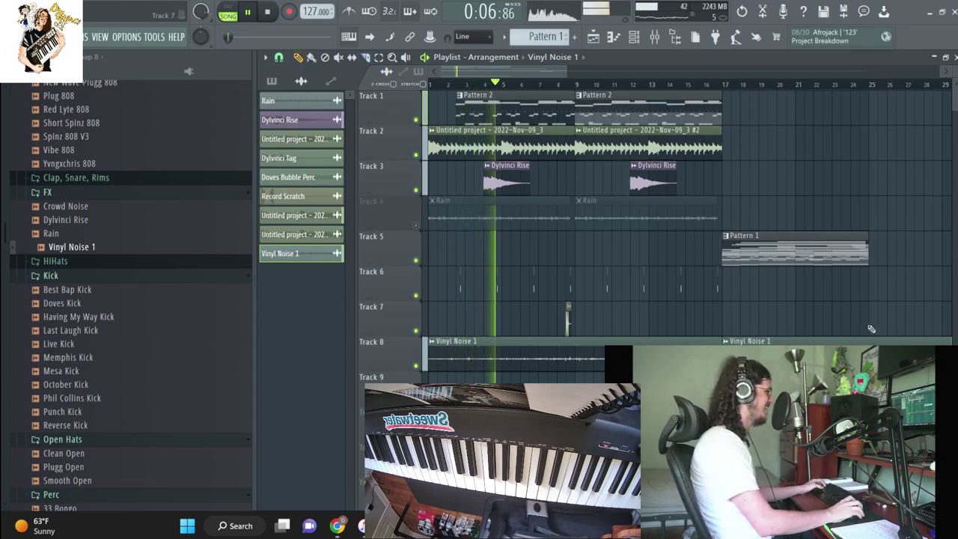
Delete the part of Vinyl Noise 1 after bar 17 on Track 8 and check the audio channels in the Channel rack
scroll(699, 163, "down", 2)
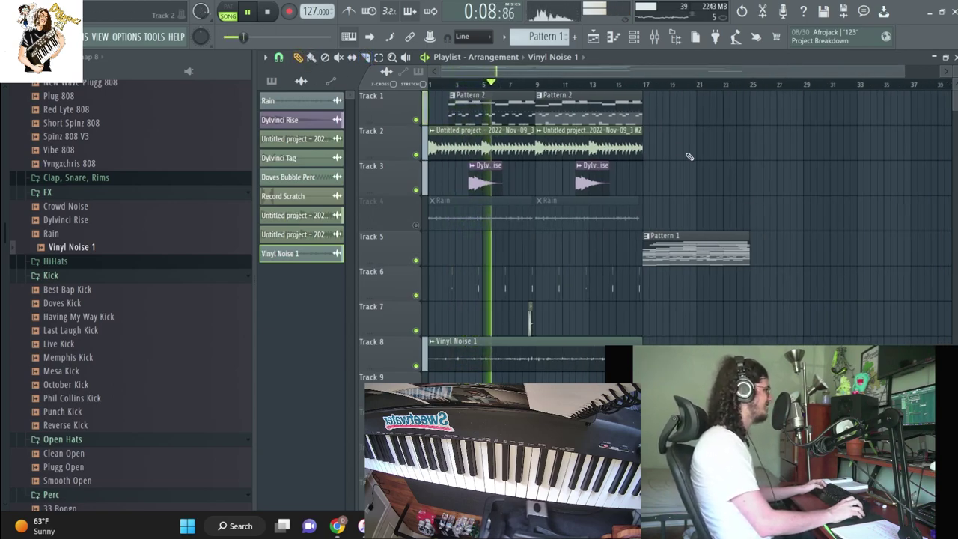
left_click(635, 39)
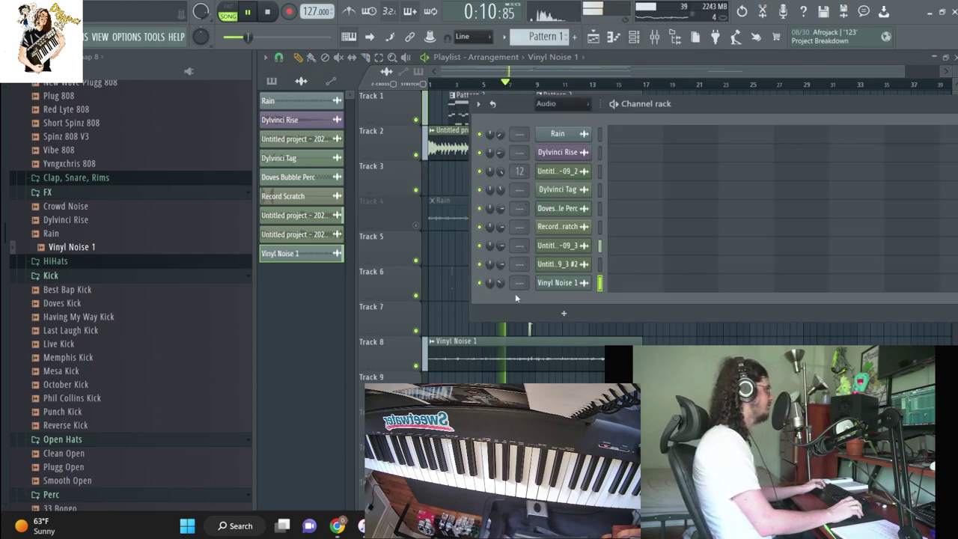
left_click(576, 337)
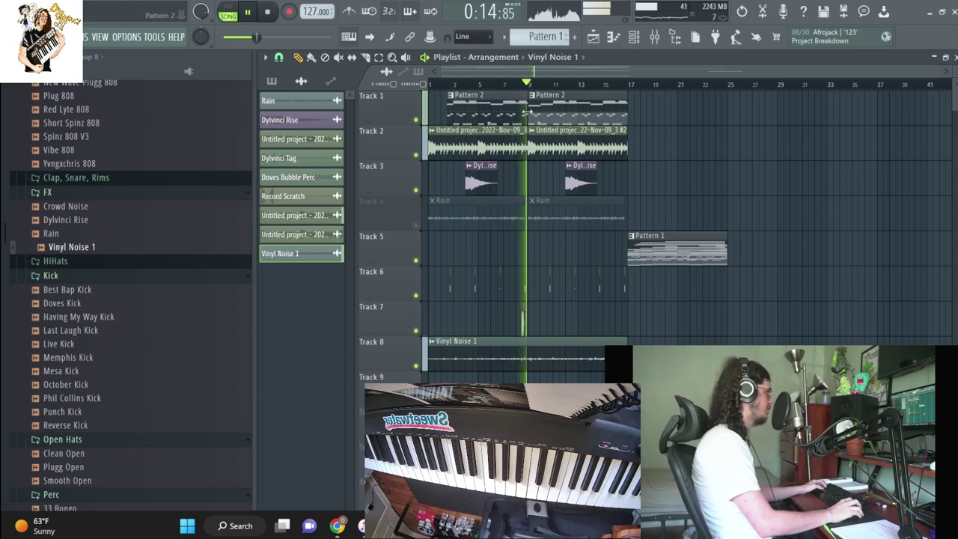
Trim the start of the second Pattern 2 clip on Track 1 so its drums enter at about bar 10.5
left_click_drag(528, 112, 550, 111)
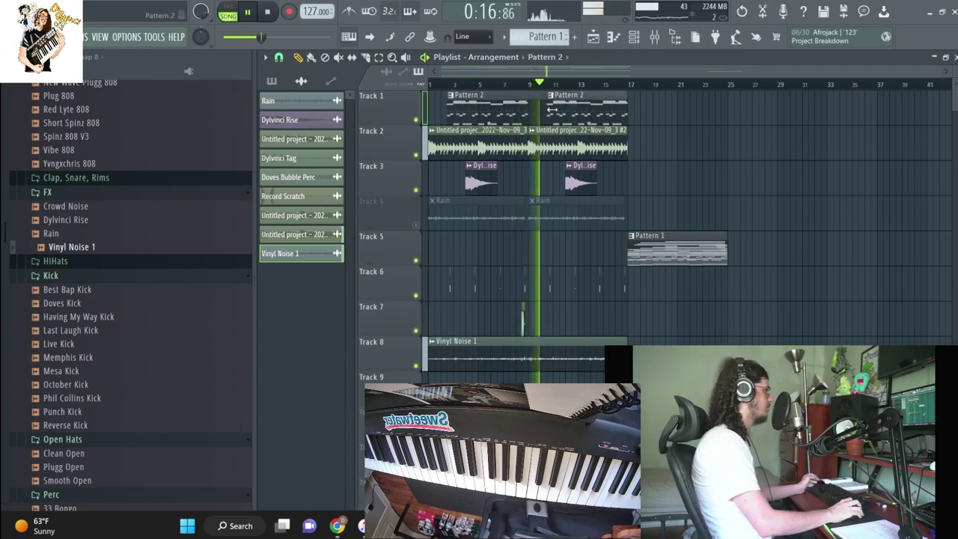
left_click(531, 102)
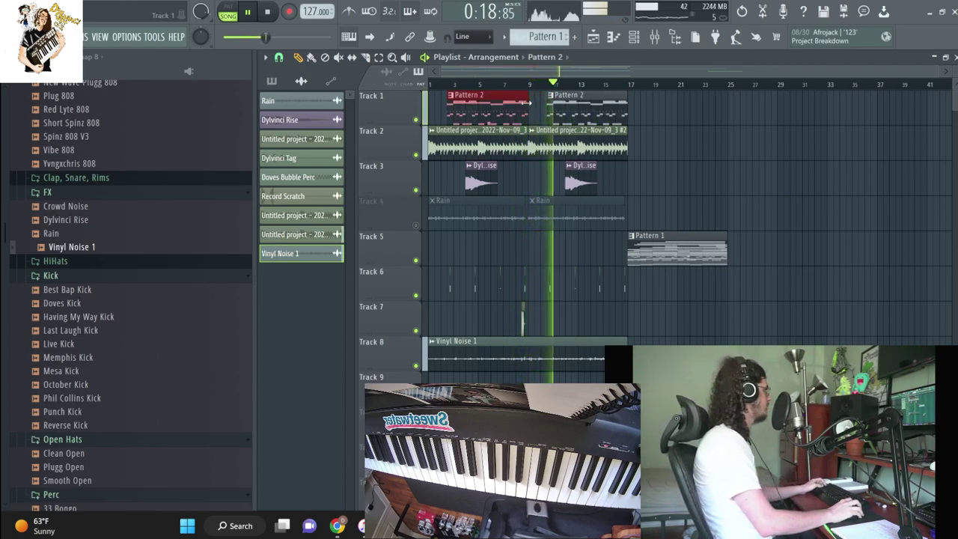
left_click(536, 115)
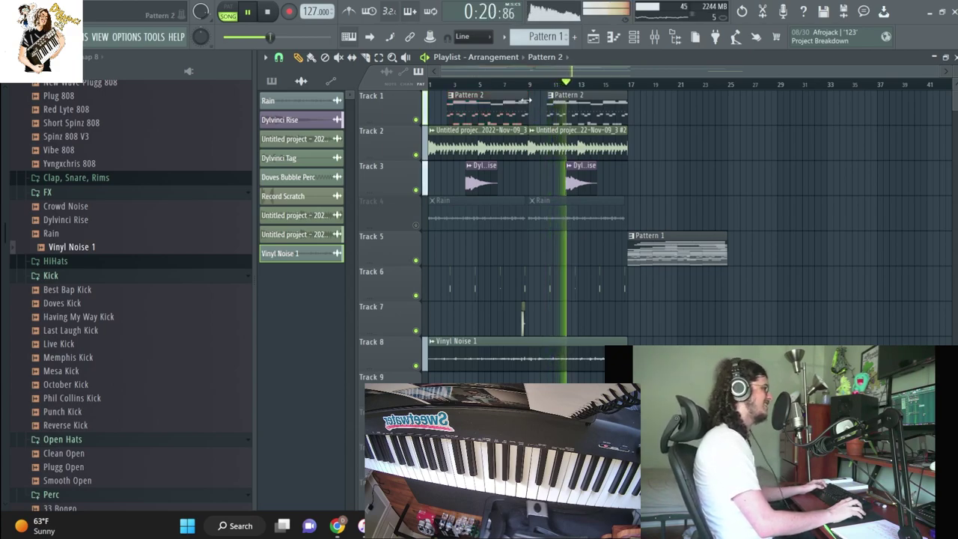
Delete the Rain clips, move the Vinyl Noise 1 clip up to Track 4 at bar 1 and unmute that track
key("Delete")
left_click_drag(620, 303, 460, 187)
left_click(416, 225)
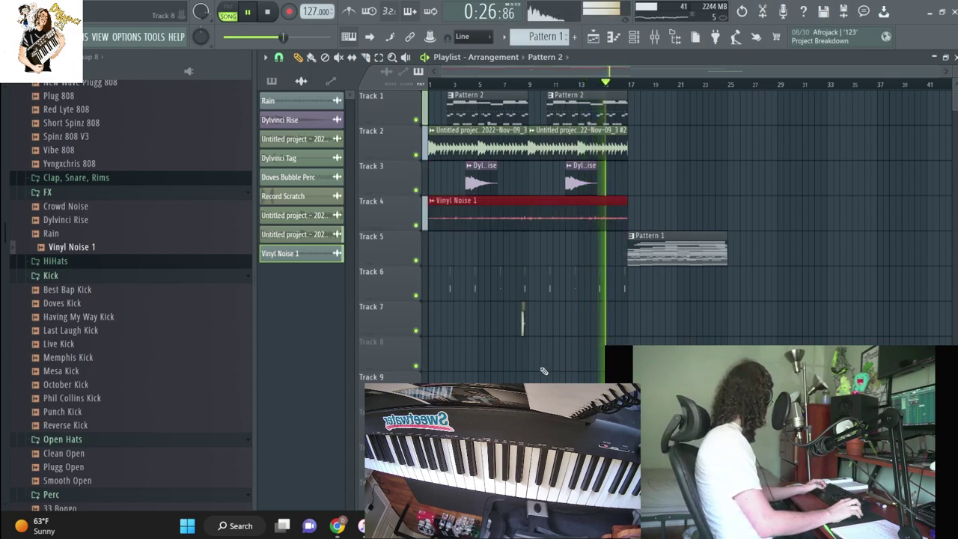
left_click(650, 216)
Show all channels in the Channel rack, turn the Omnisphere channel on and play Pattern 1 from bar 17
key("F6")
left_click(589, 99)
left_click(550, 112)
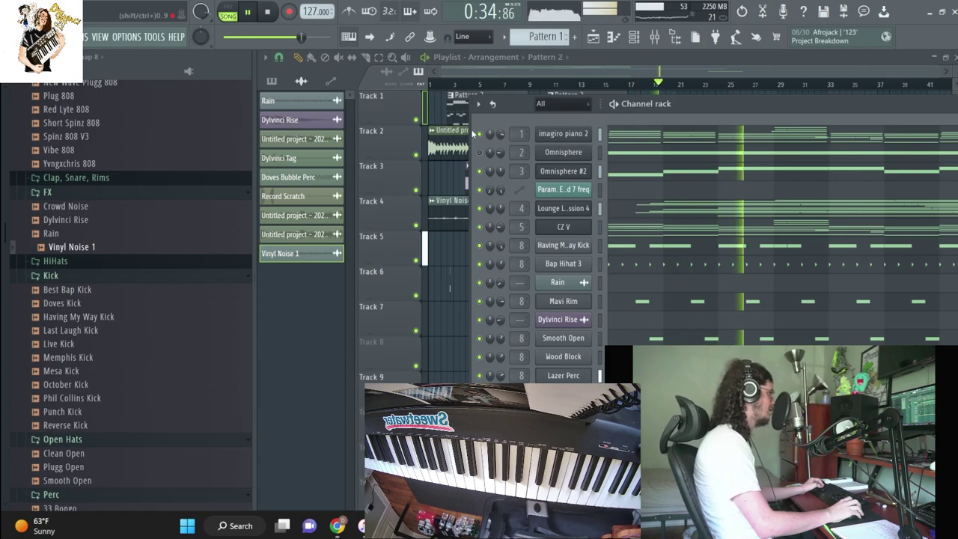
key("F6")
left_click(627, 84)
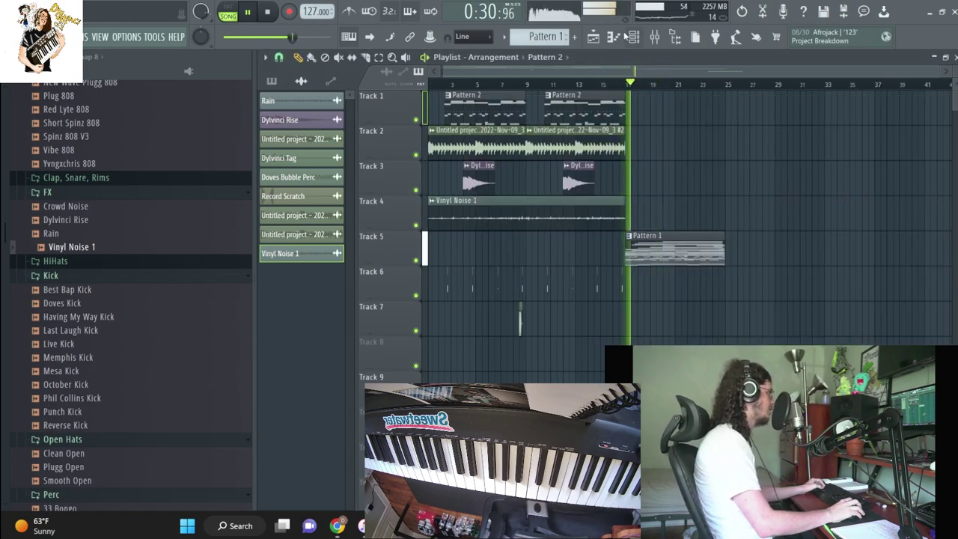
key("F6")
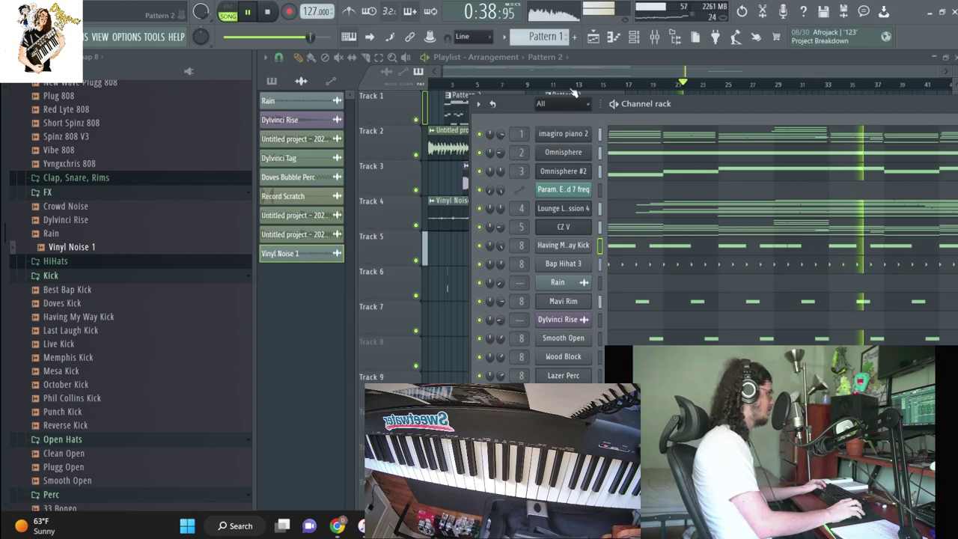
key("F6")
Shorten the Pattern 1 clip on Track 5 to four bars and duplicate it at bar 21
left_click_drag(721, 254, 672, 254)
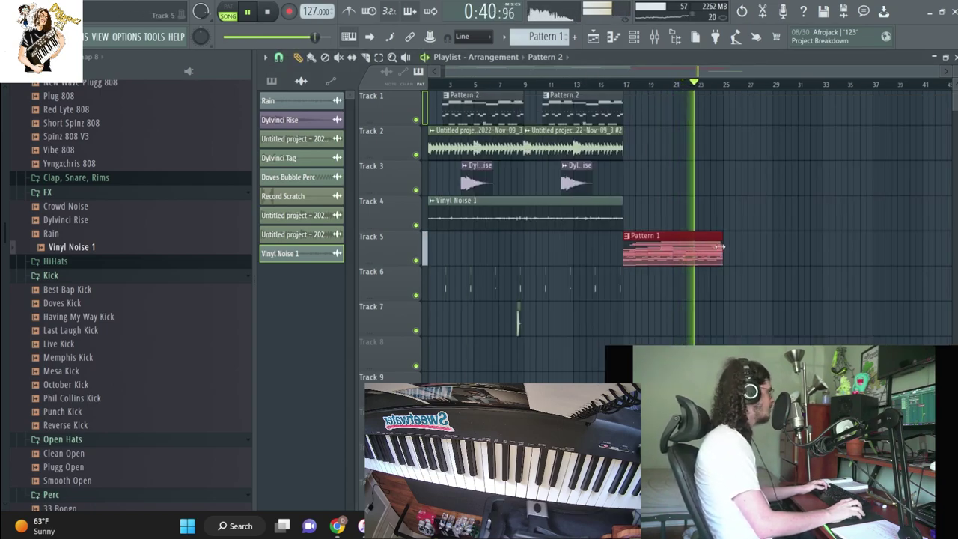
key("space")
key("ctrl+b")
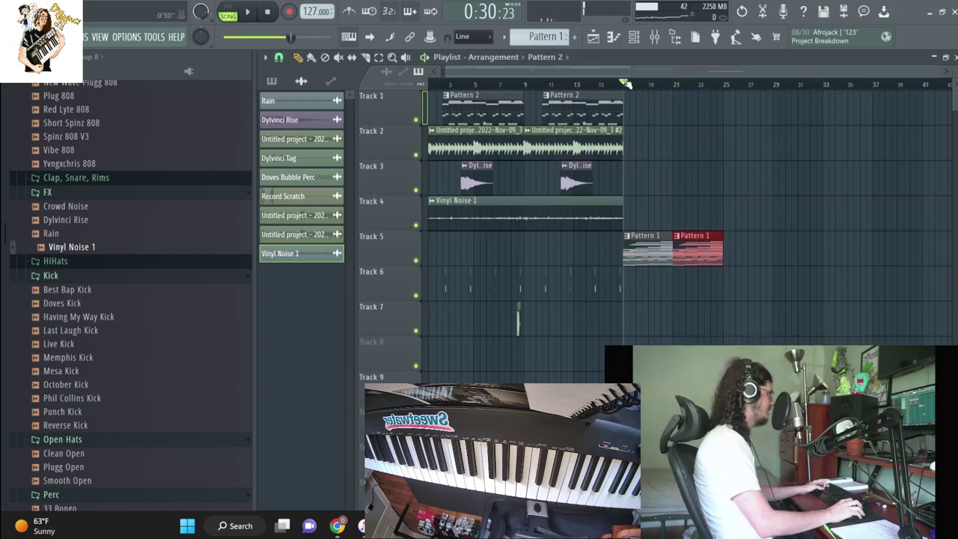
Play from bar 17 and clear the Having My Way Kick, Bap Hihat 3 and Mavi Rim notes from Pattern 1
key("space")
key("F6")
left_click(599, 300)
left_click(599, 341)
key("F6")
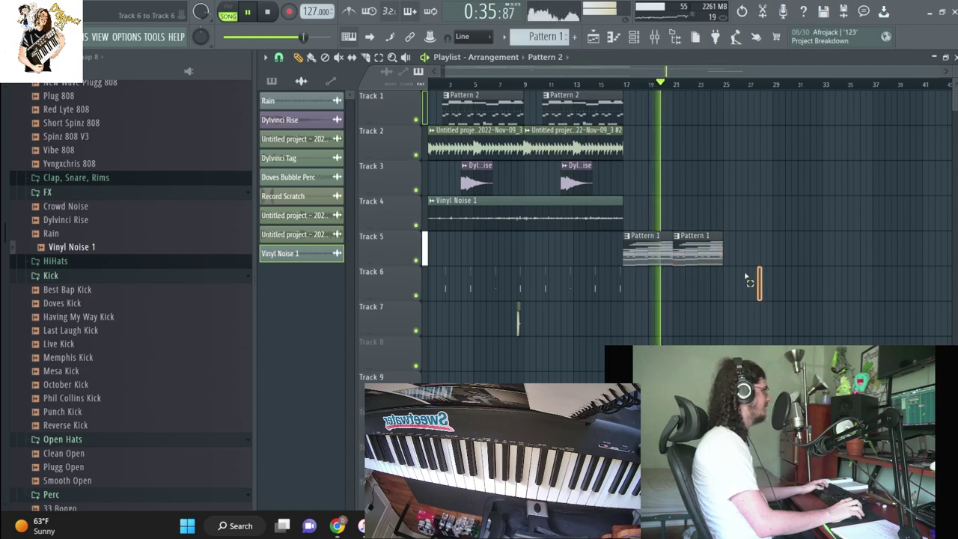
Browse the Dylvinci Kit Vol. 5 drum folders for another sound and preview Back2Earth Perc Loop 111BPM
scroll(22, 248, "up", 5)
scroll(22, 247, "up", 2)
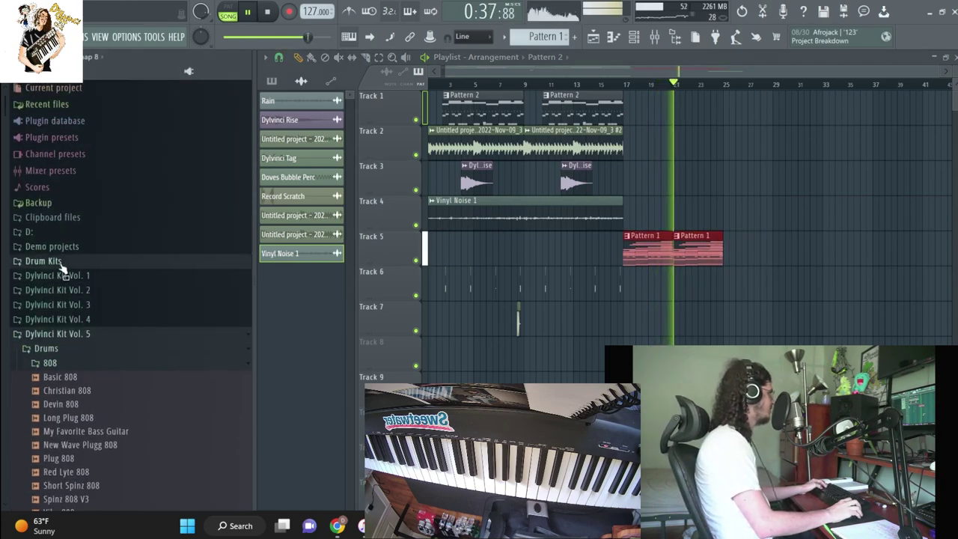
scroll(72, 330, "down", 6)
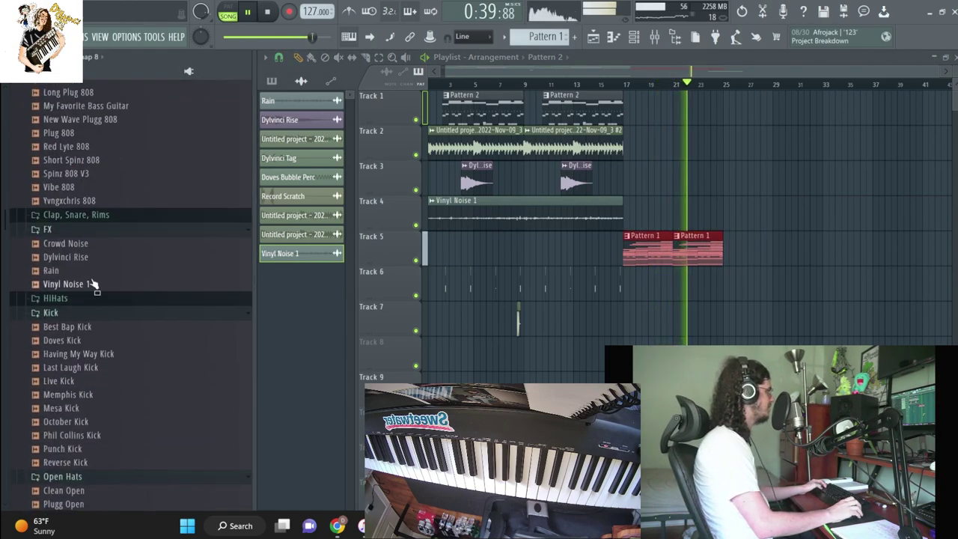
left_click(83, 230)
scroll(88, 258, "down", 6)
left_click(107, 258)
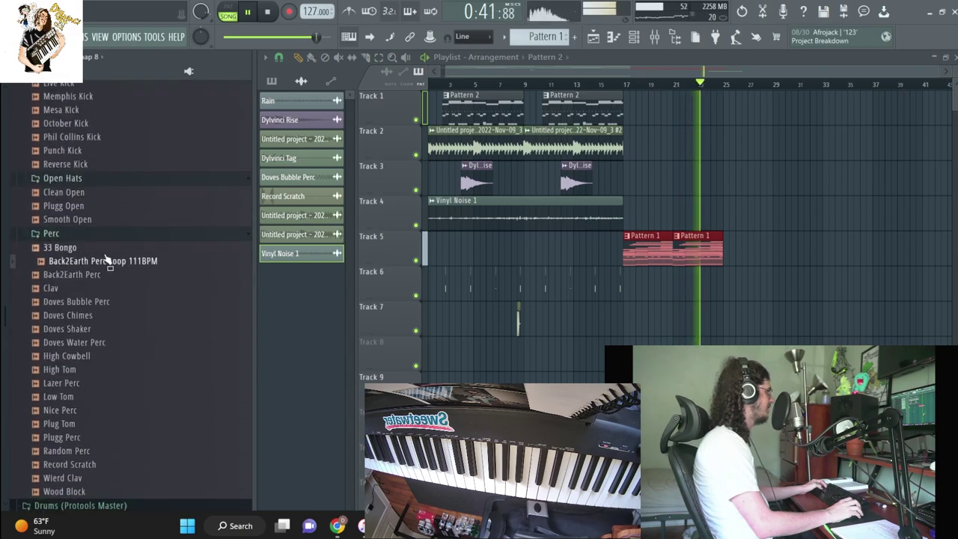
scroll(100, 287, "down", 4)
scroll(100, 286, "up", 6)
left_click(724, 144)
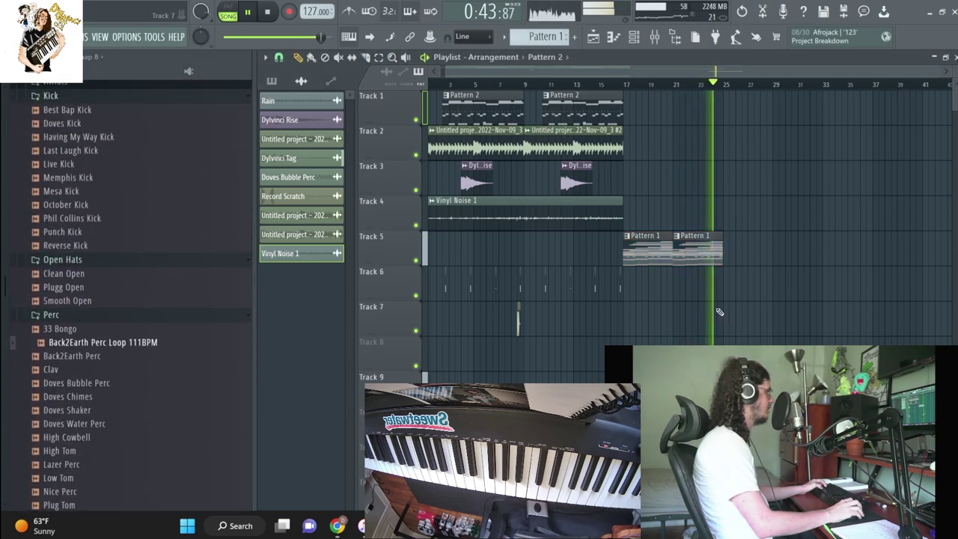
Duplicate the whole arrangement so the copy starts at bar 25, and clear the selection
key("ctrl+a")
key("ctrl+b")
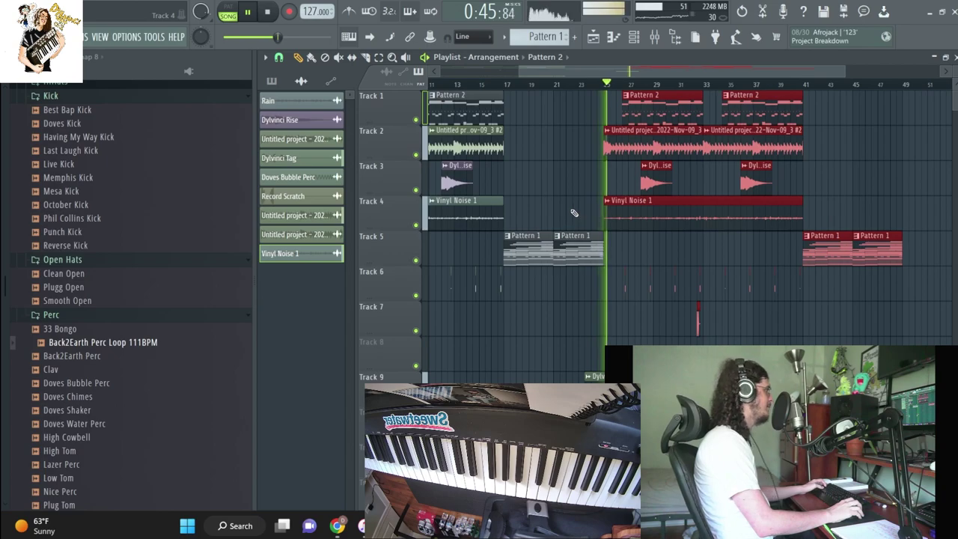
key("ctrl+d")
scroll(574, 212, "down", 3)
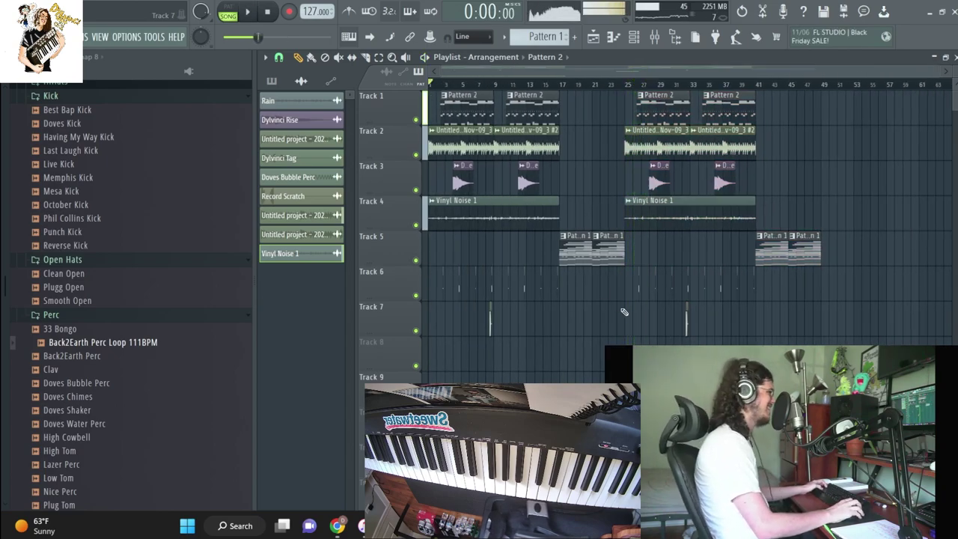
Place the Dylvinci Tag clip at bar 1 of Track 9 and play the arrangement from the start
key("space")
key("space")
key("space")
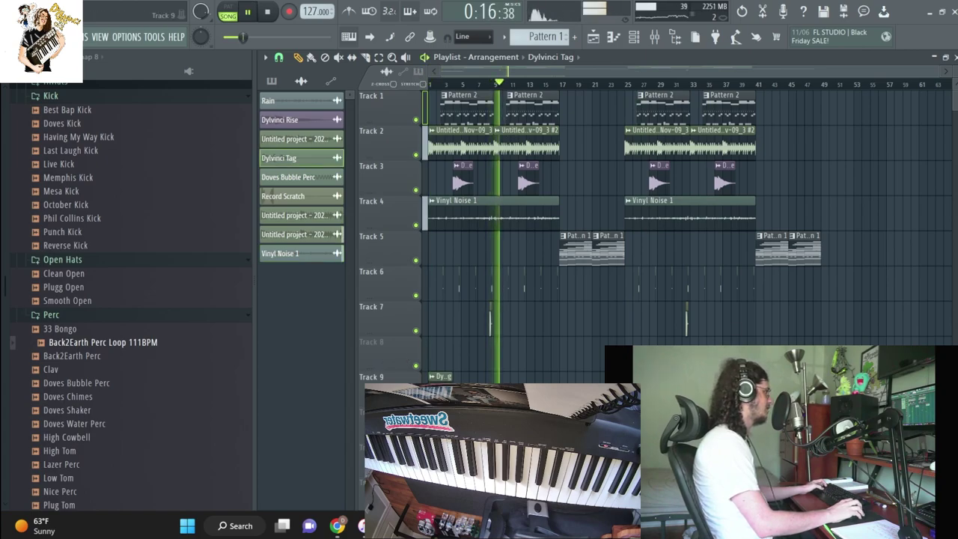
key("space")
Try shifting the whole arrangement eight bars later so it starts at bar 9
key("ctrl+a")
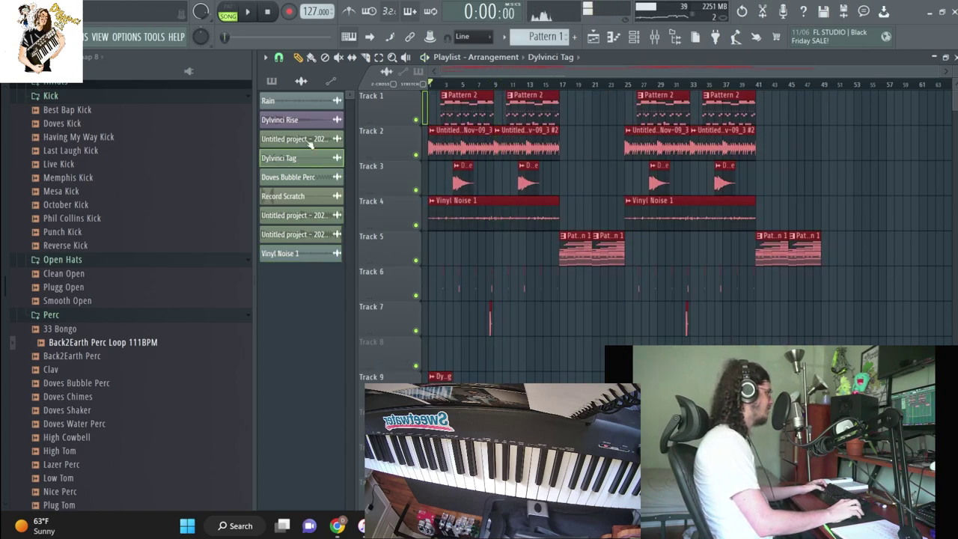
left_click_drag(465, 145, 529, 143)
left_click_drag(617, 199, 648, 153)
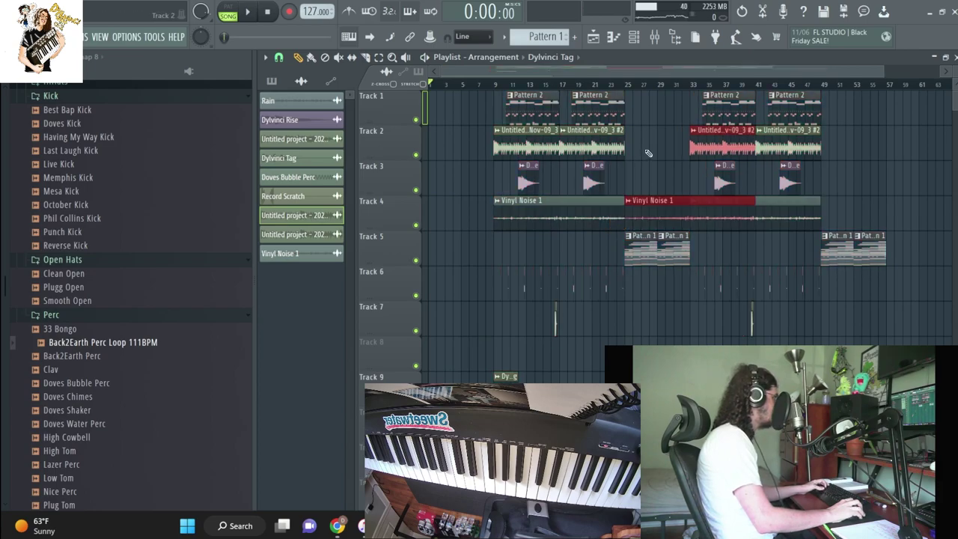
right_click(656, 207)
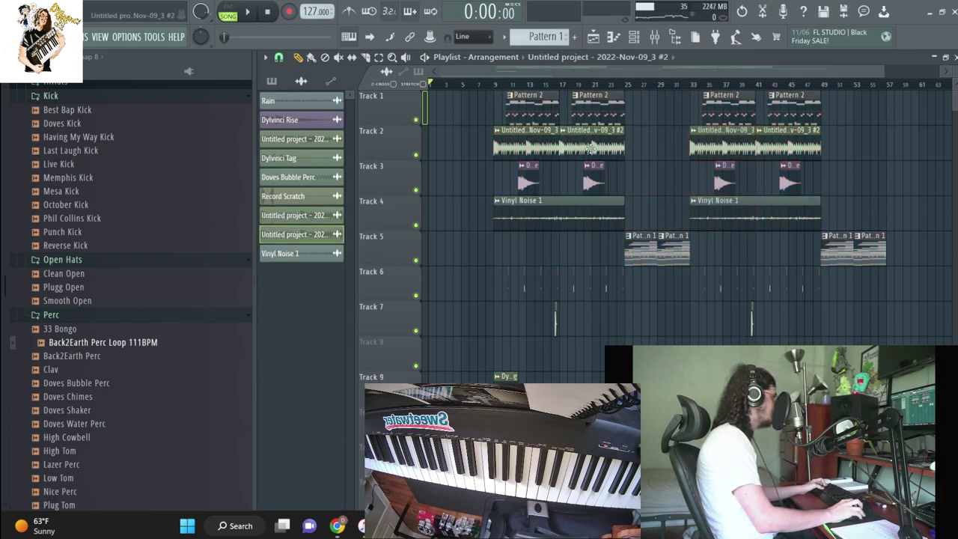
Try a melody-only intro in bars 1 to 9 on Track 2 with the Dylvinci Tag near its end, and play it
left_click(550, 201)
left_click(498, 376)
left_click(595, 374)
scroll(525, 125, "up", 3, "ctrl")
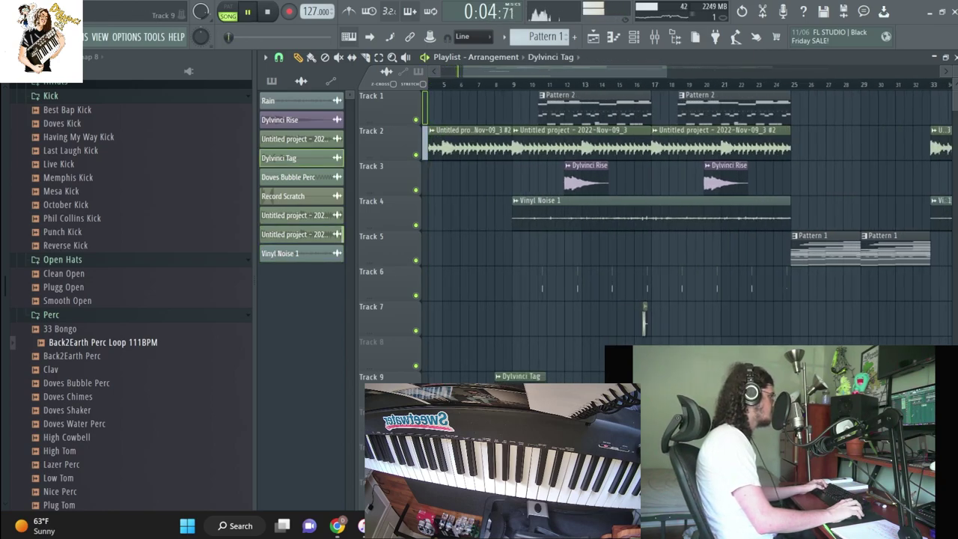
key("space")
key("space")
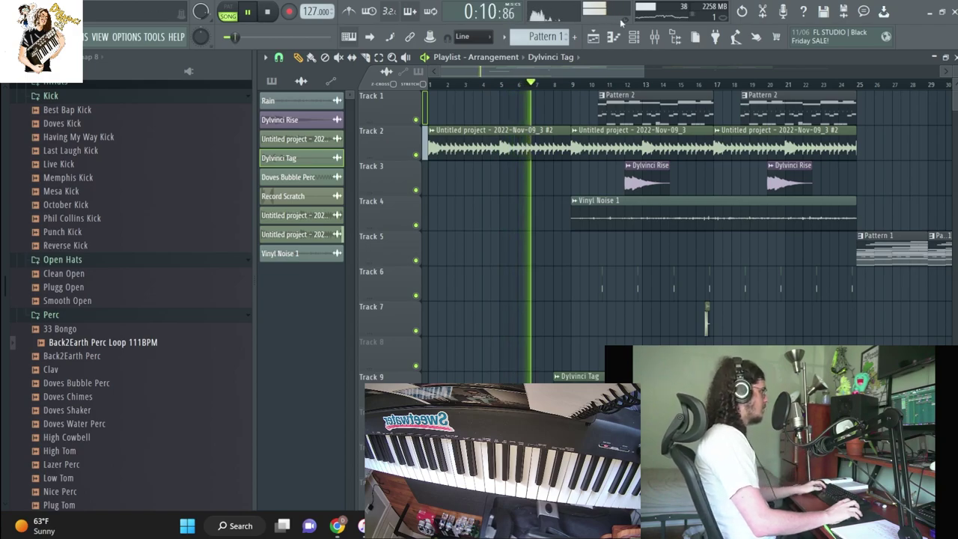
key("F6")
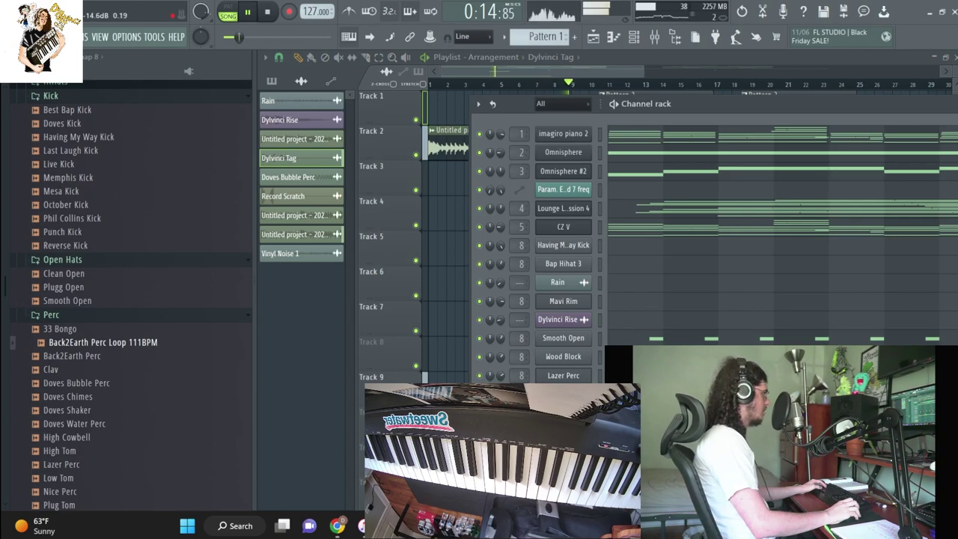
key("F6")
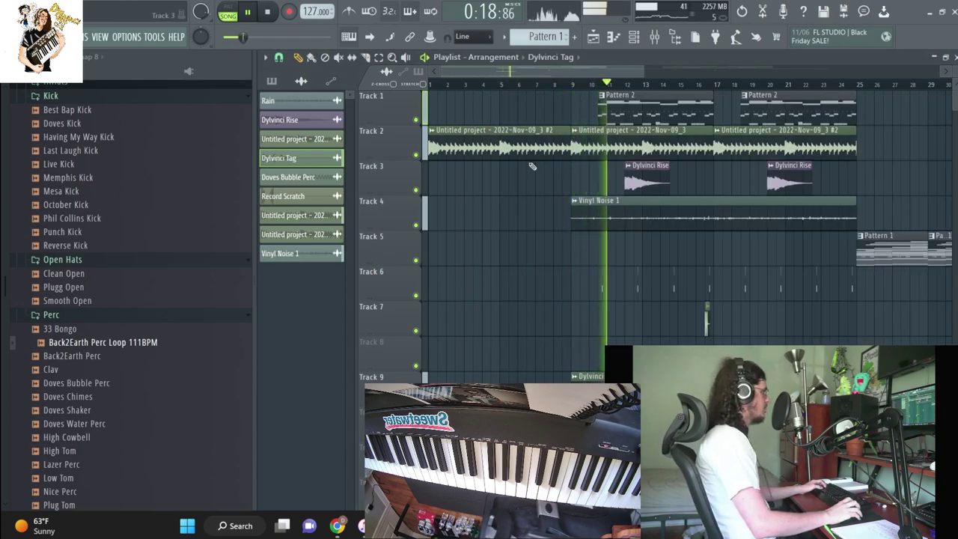
Remove the intro melody clip and move the whole arrangement back to start at bar 1
key("space")
scroll(522, 154, "down", 3)
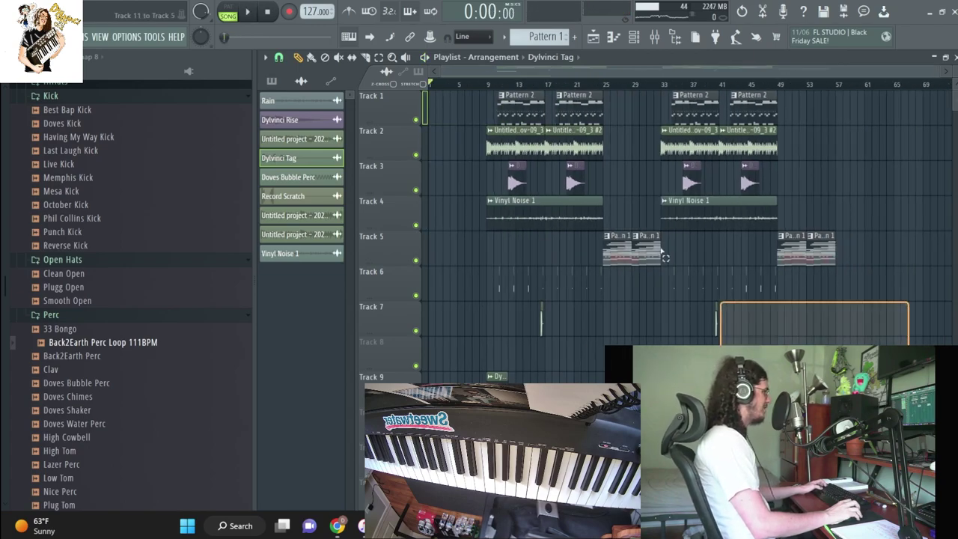
key("ctrl+a")
left_click_drag(513, 137, 404, 140)
Play the Pattern 1 section from bar 17 and clear the Smooth Open notes from Pattern 1
key("space")
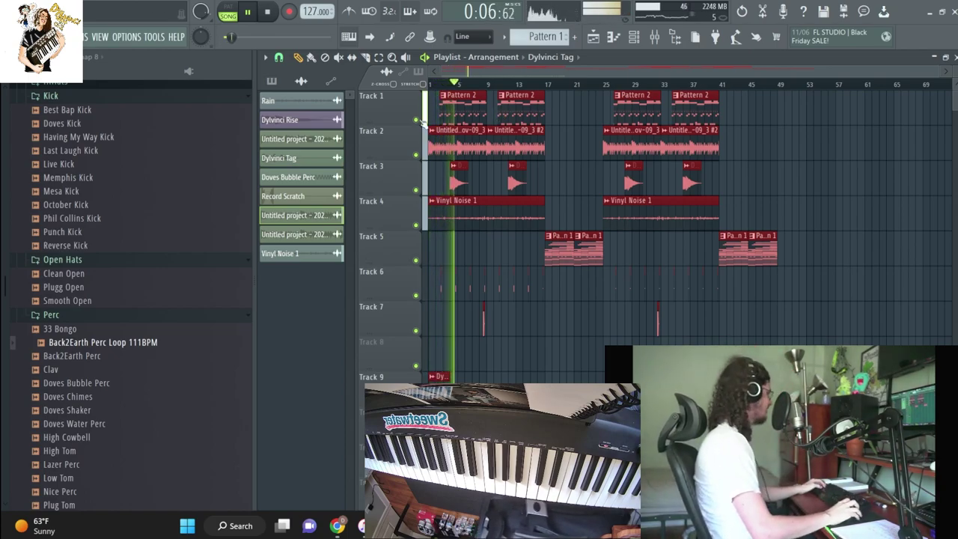
left_click(545, 84)
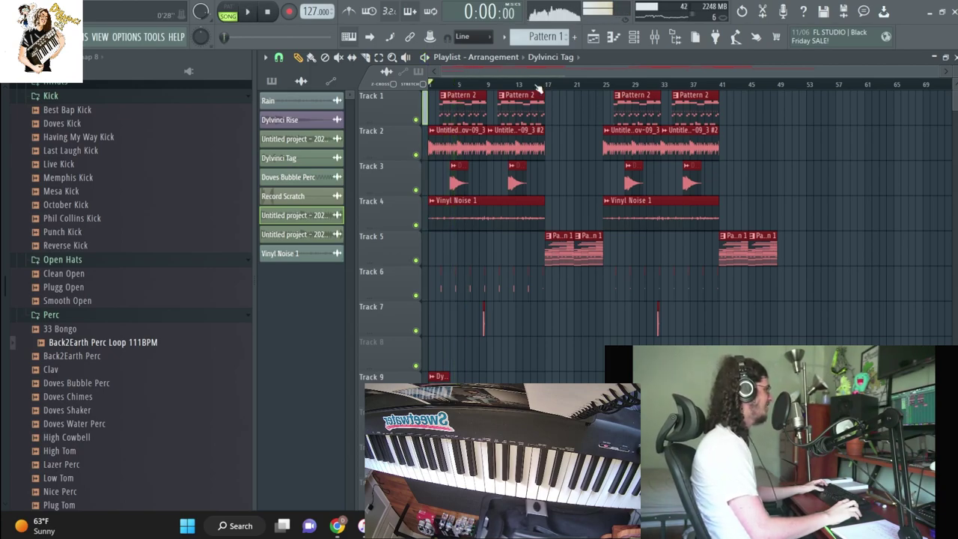
scroll(531, 84, "up", 3)
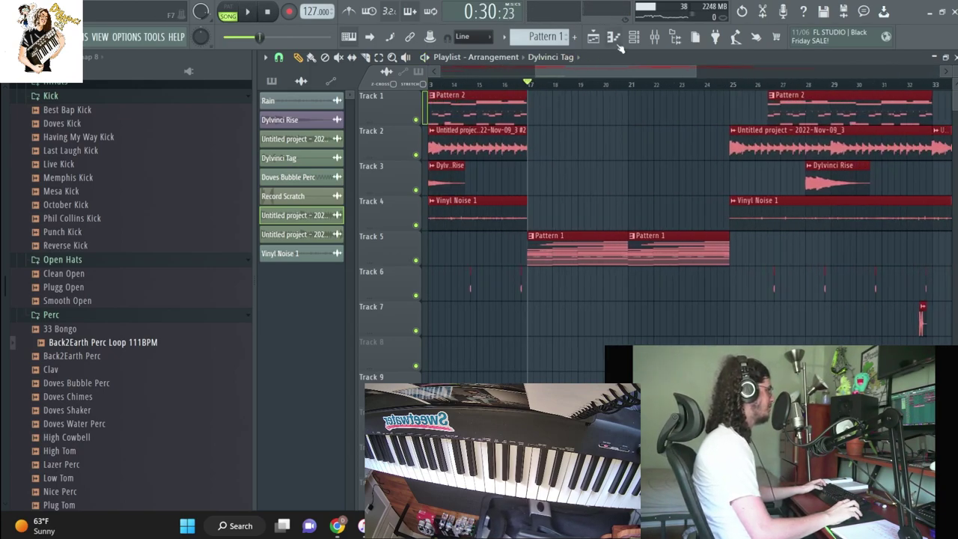
key("space")
key("F6")
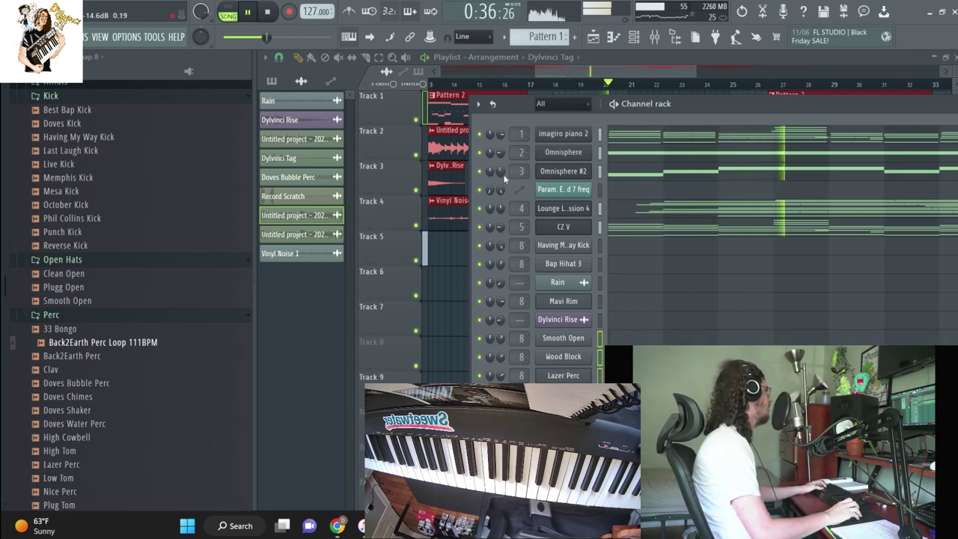
key("F6")
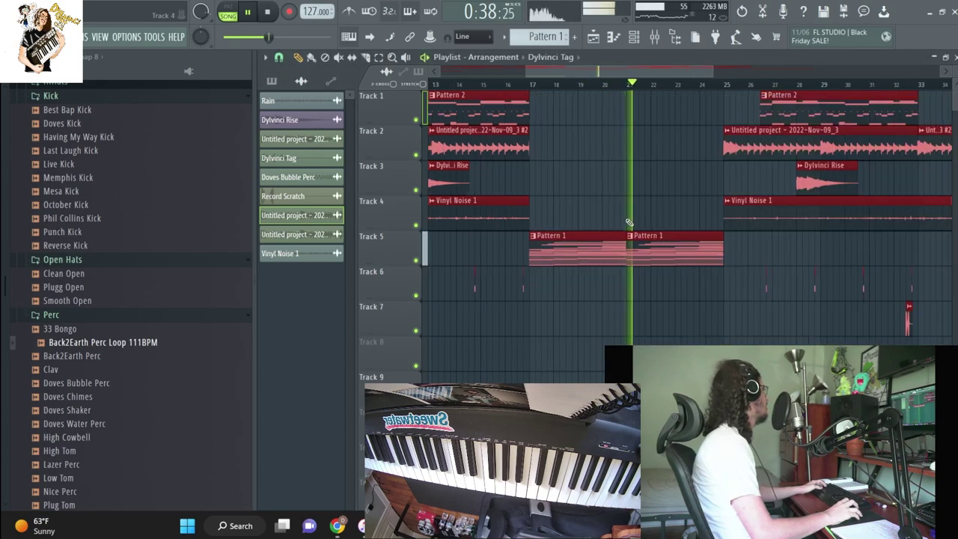
Clear the clip selection and keep playing through the Pattern 1 break
left_click(620, 191)
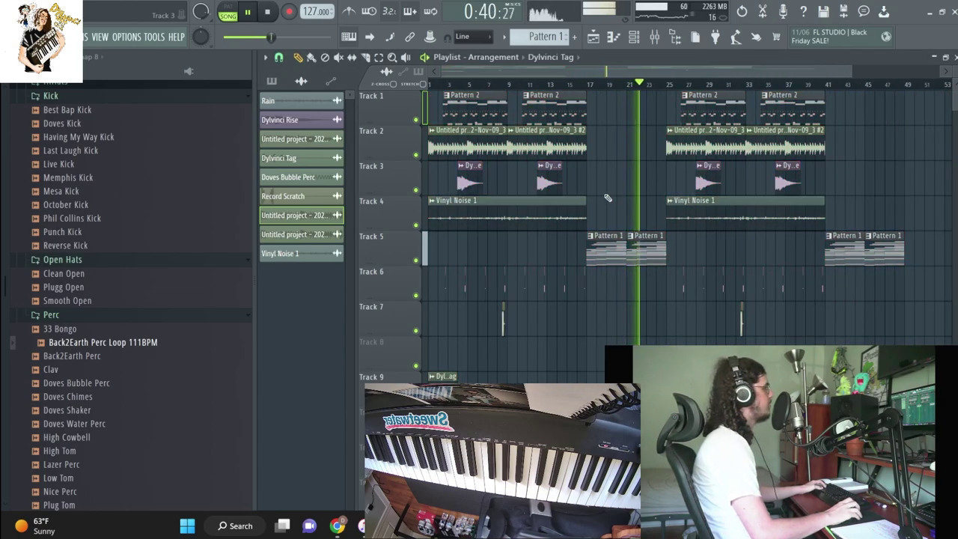
left_click(568, 210)
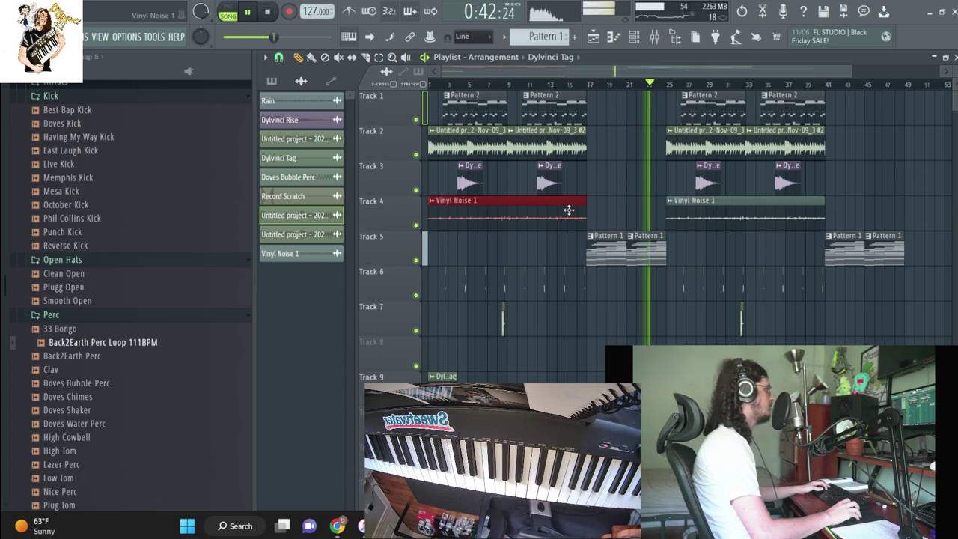
key("ctrl+s")
left_click(737, 120)
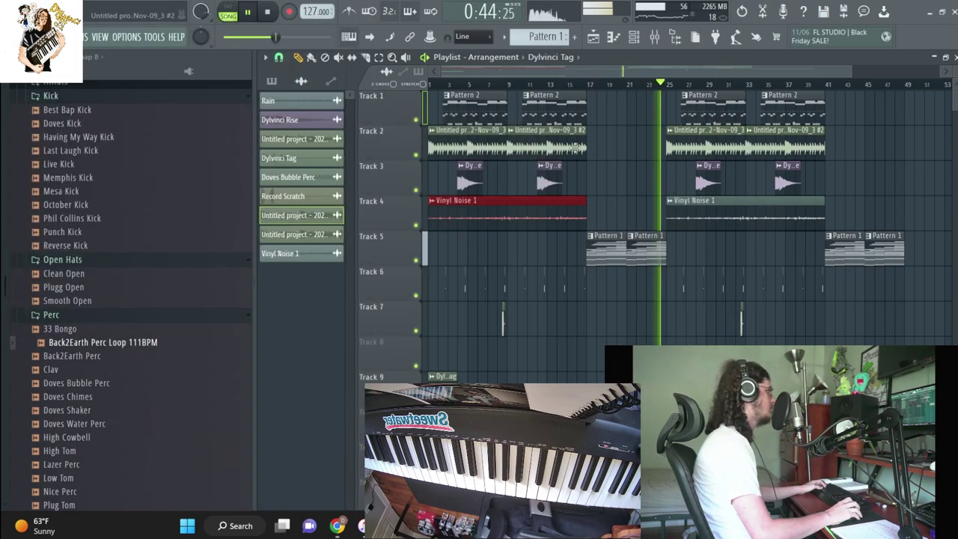
Try Pattern 2 on Track 7 at bar 17 under the Pattern 1 break, and compare the section with and without it
left_click(271, 80)
left_click_drag(283, 117, 622, 320)
left_click(585, 79)
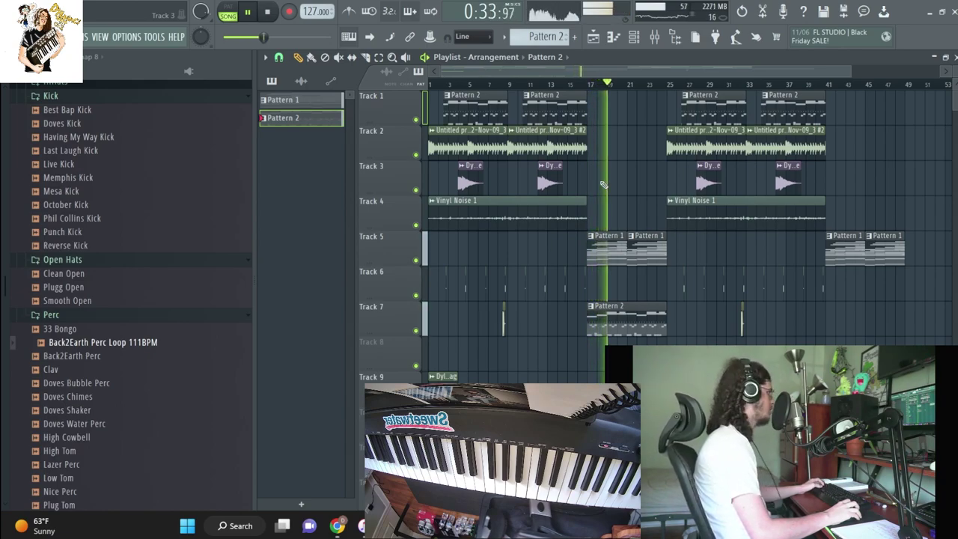
right_click(627, 320)
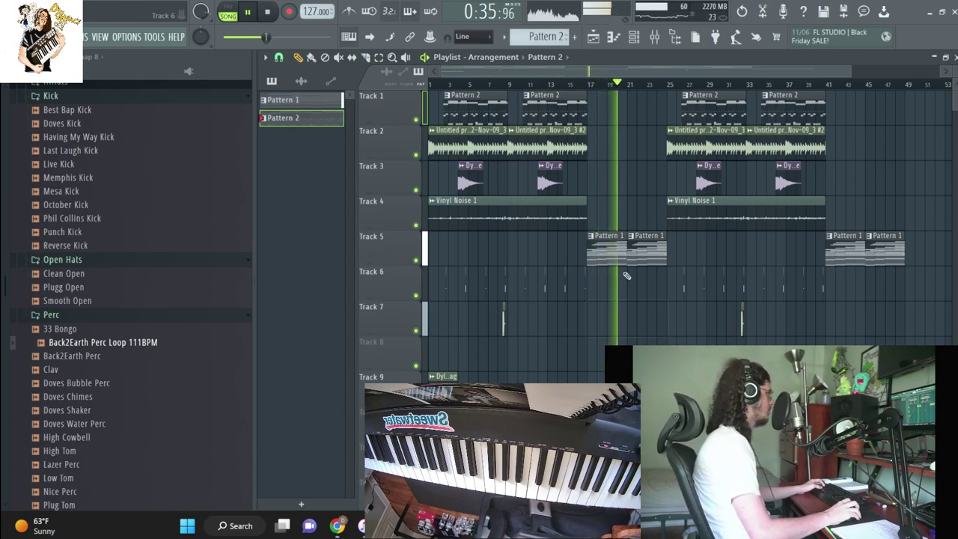
key("ctrl+z")
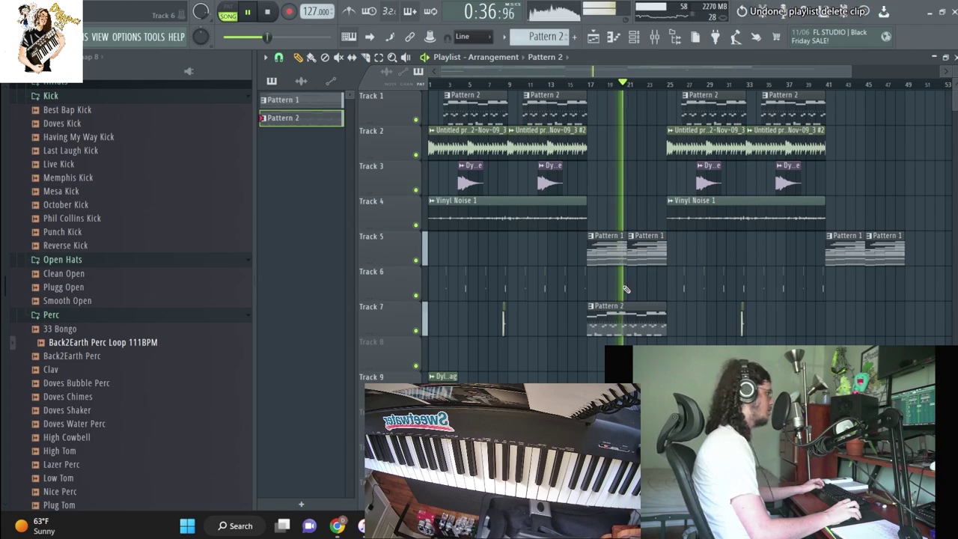
Stop playback and clone Pattern 2 into a new pattern
left_click(635, 37)
key("space")
left_click(546, 36)
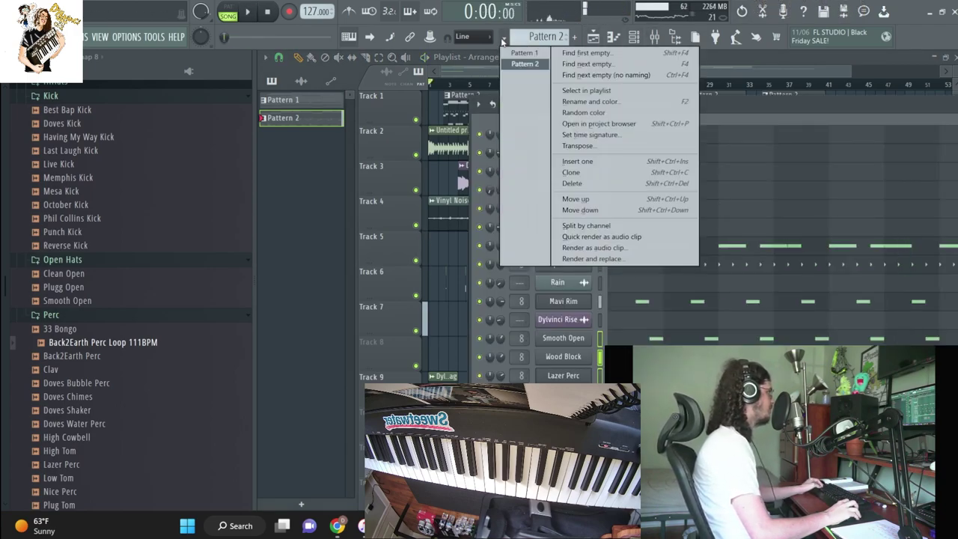
left_click(573, 173)
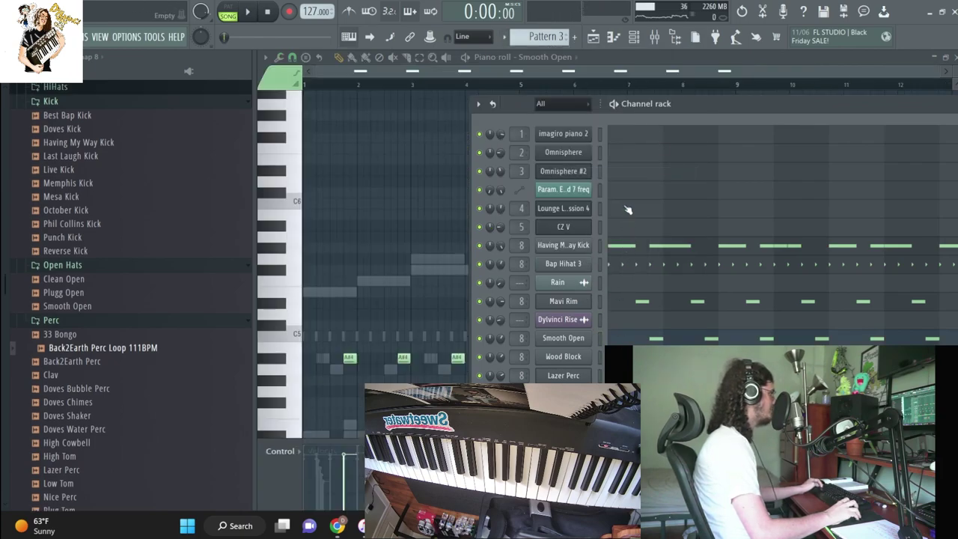
left_click(595, 36)
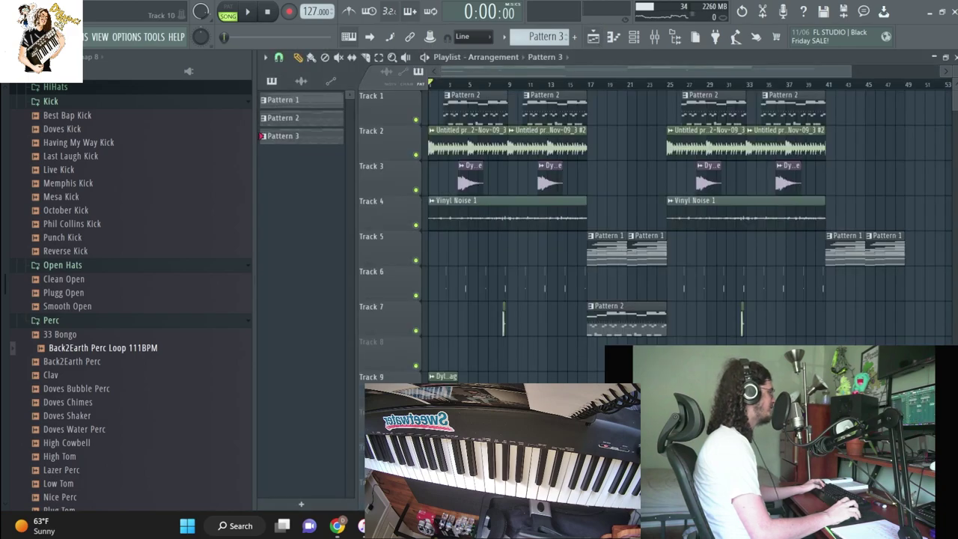
Replace the Pattern 2 clip on Track 7 with Pattern 3 on Track 8 at bar 17, and play into the break
right_click(628, 322)
left_click(583, 84)
key("space")
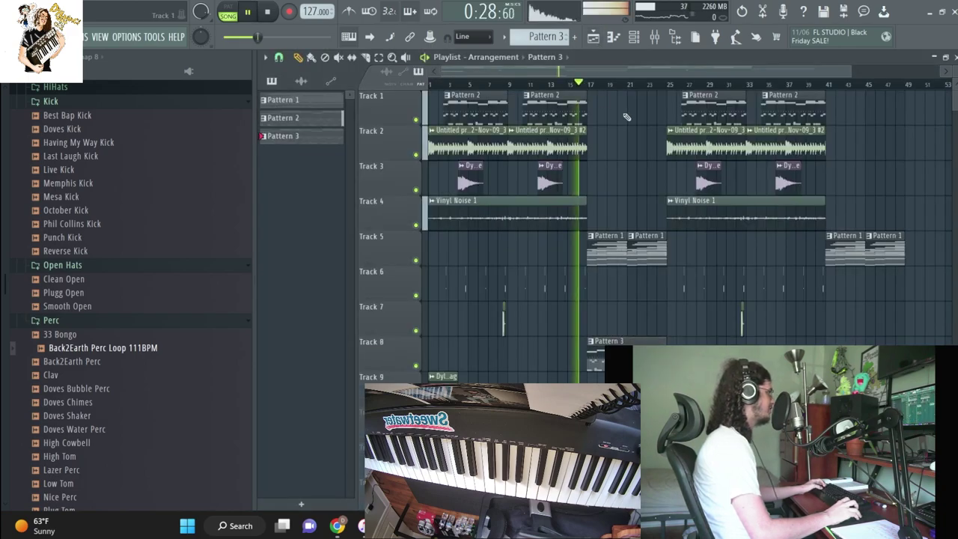
Place another Pattern 3 clip on Track 8 at bar 41, and create an empty Pattern 4
scroll(808, 278, "down", 1)
left_click(595, 343)
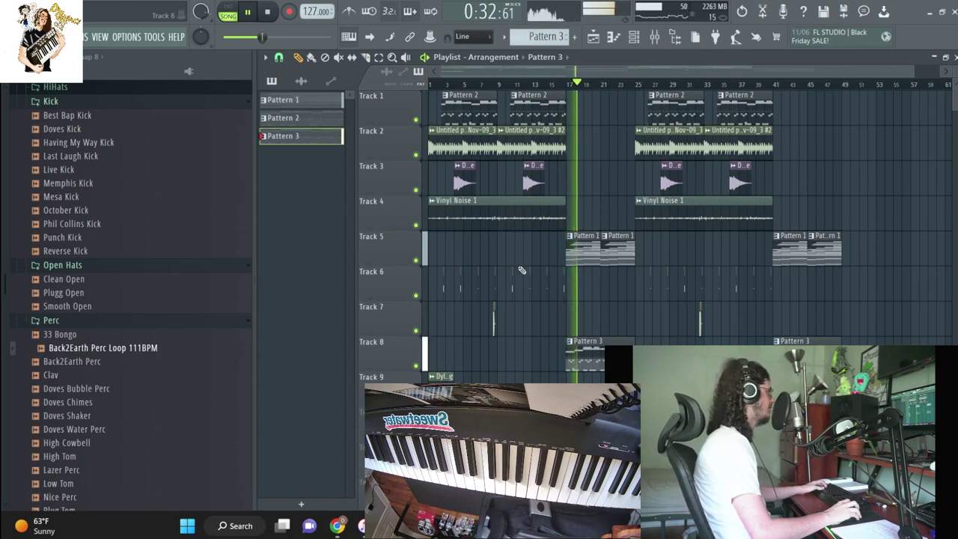
scroll(127, 299, "up", 10)
left_click(778, 343)
key("space")
left_click(577, 36)
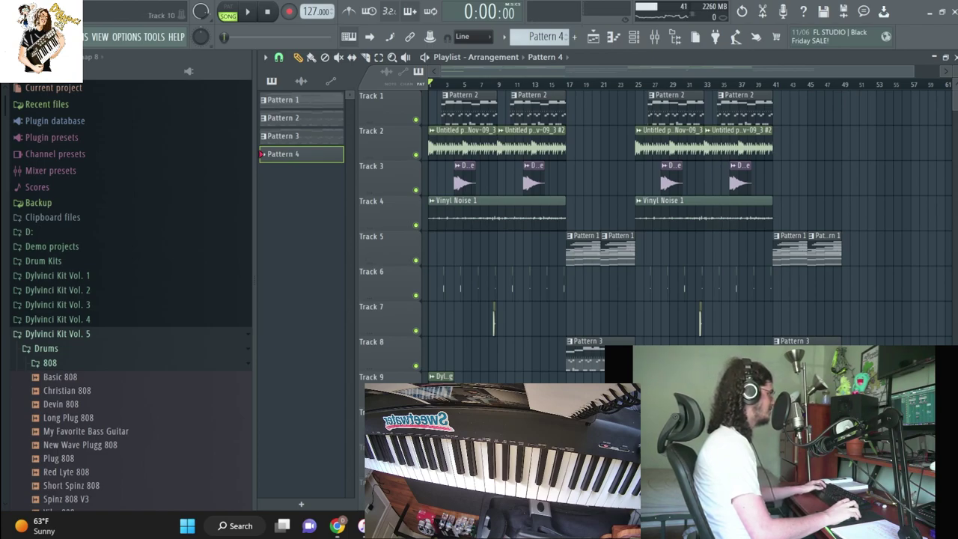
Save the project to the Desktop as "smino cookup"
left_click(17, 36)
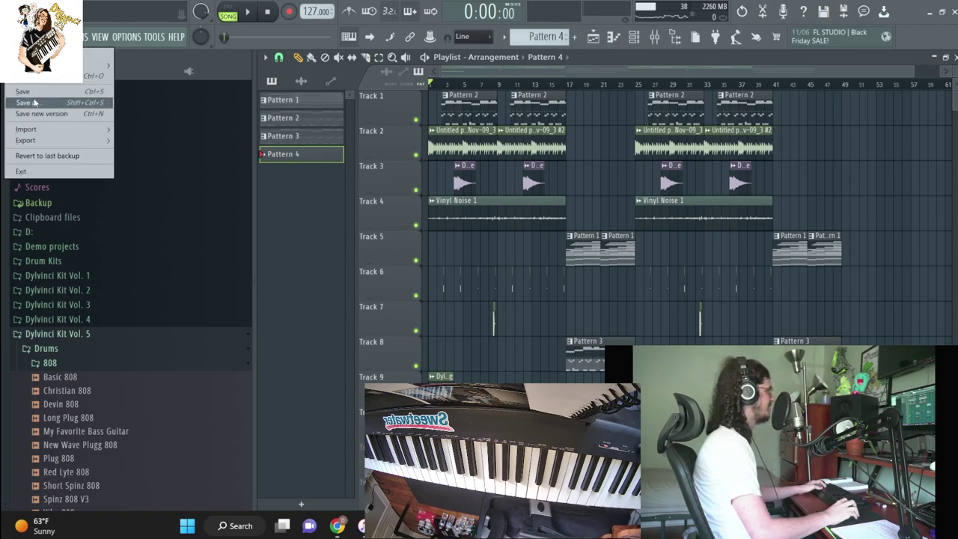
left_click(34, 102)
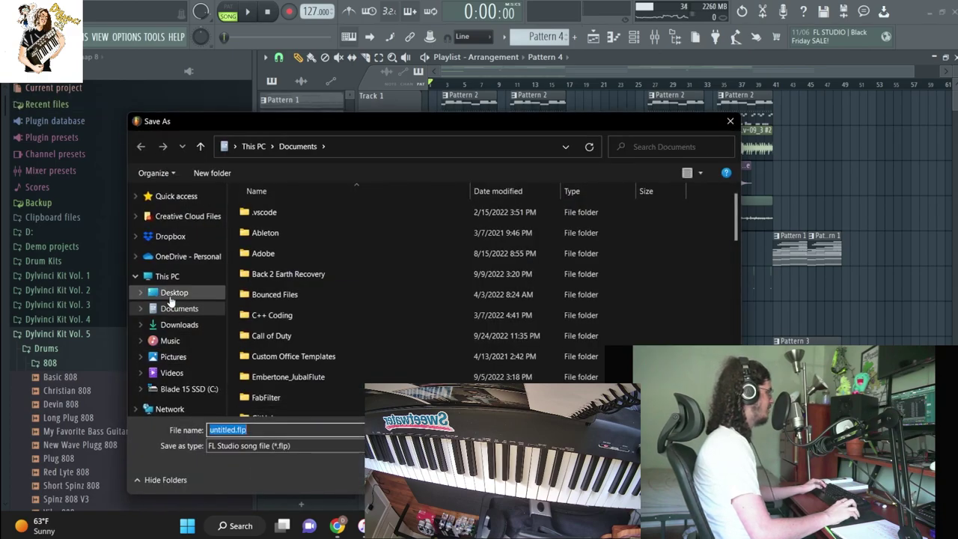
left_click(172, 293)
left_click(281, 423)
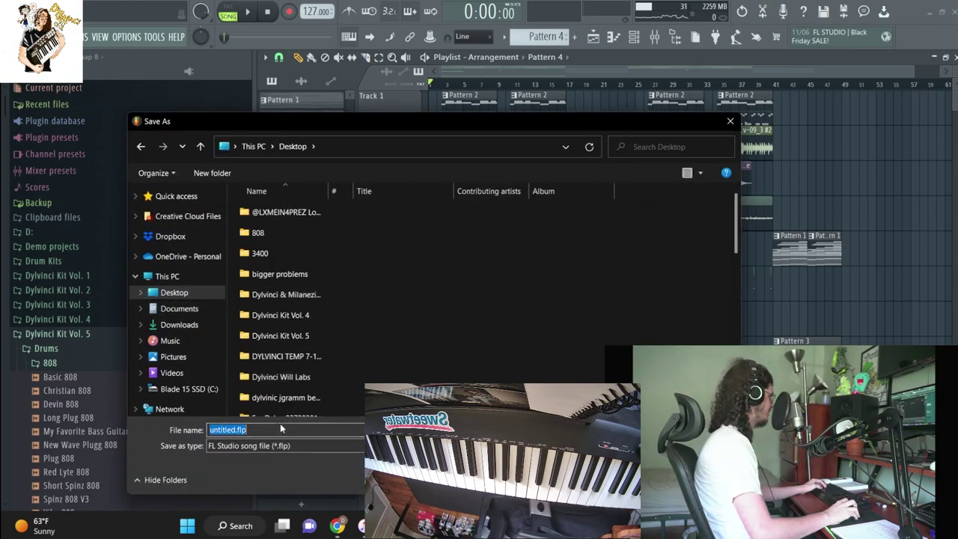
type("smino cookup")
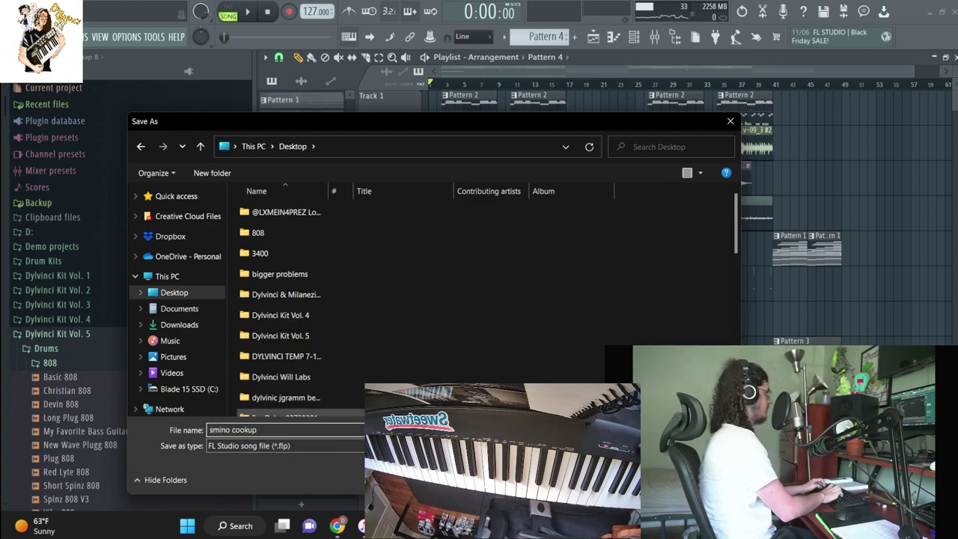
key("Return")
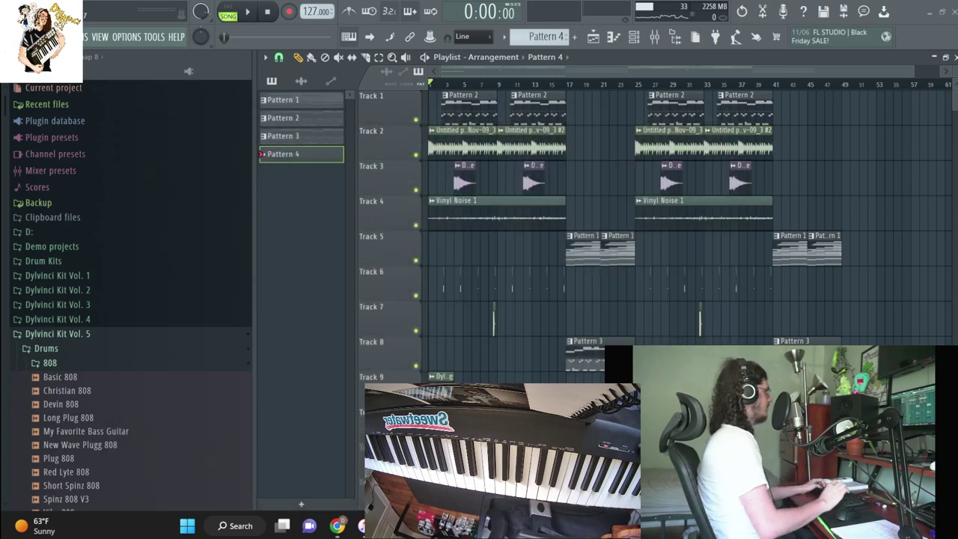
Play the opening briefly, set the playback position to bar 17, and add a Kontakt instrument channel
key("space")
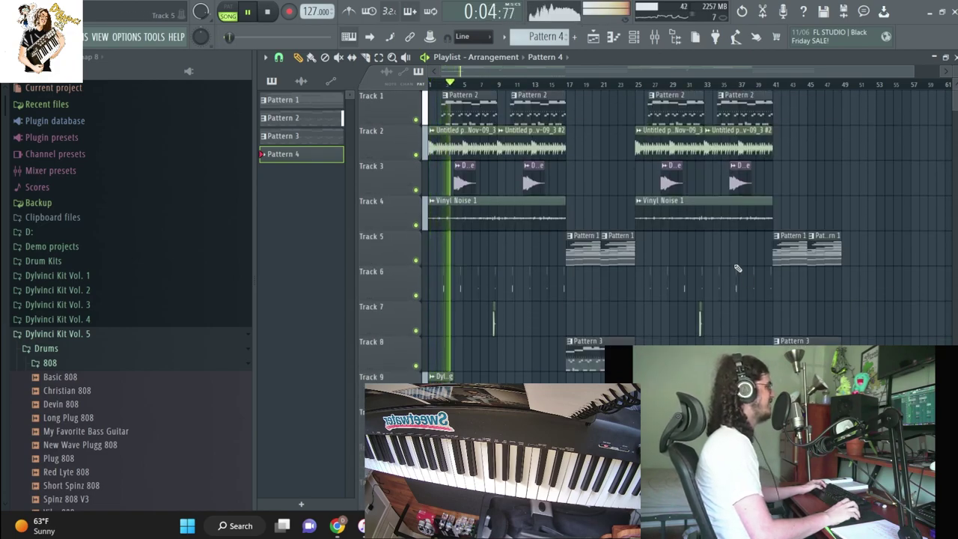
key("space")
left_click(634, 37)
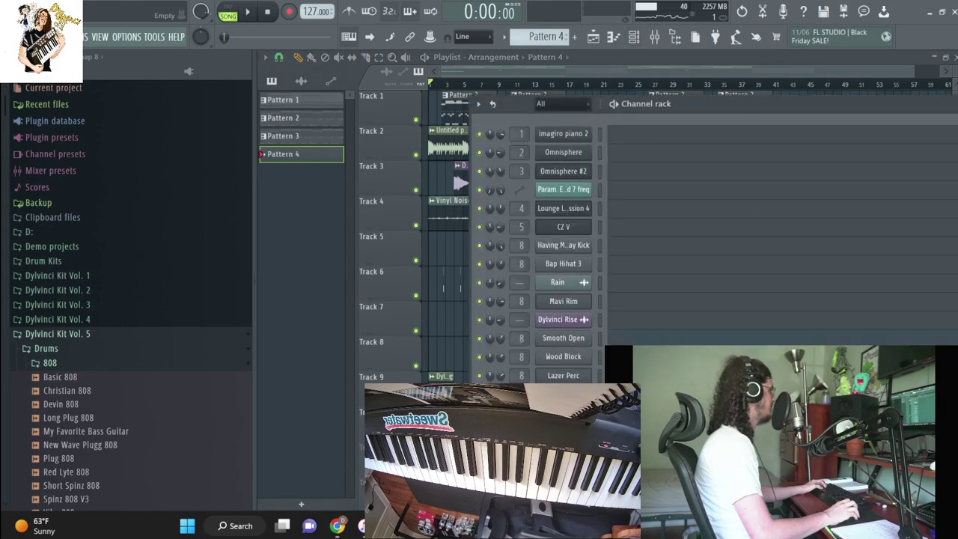
left_click(527, 77)
left_click(566, 83)
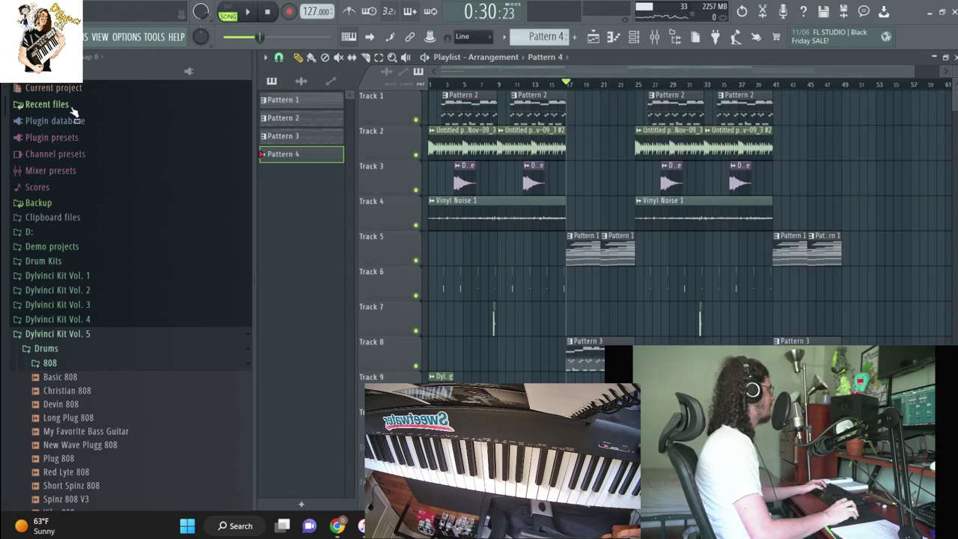
left_click(72, 106)
left_click(635, 37)
scroll(30, 310, "down", 4)
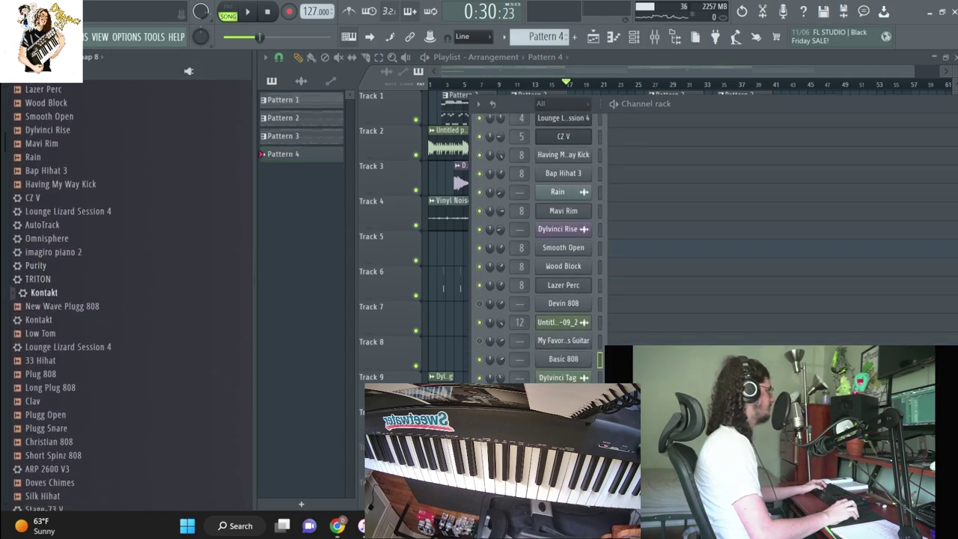
left_click_drag(44, 293, 563, 246)
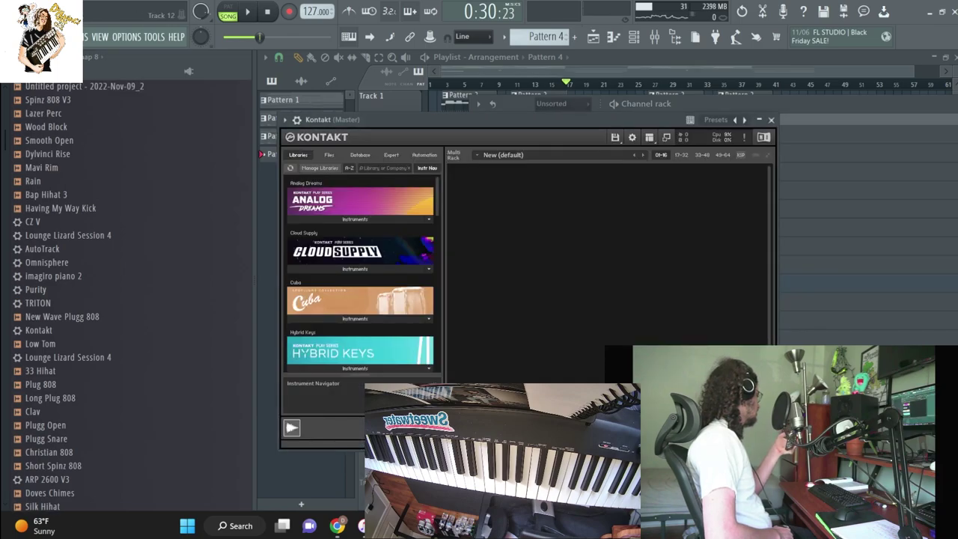
Load the Session Strings 2 instrument from Kontakt's libraries
scroll(341, 262, "down", 15)
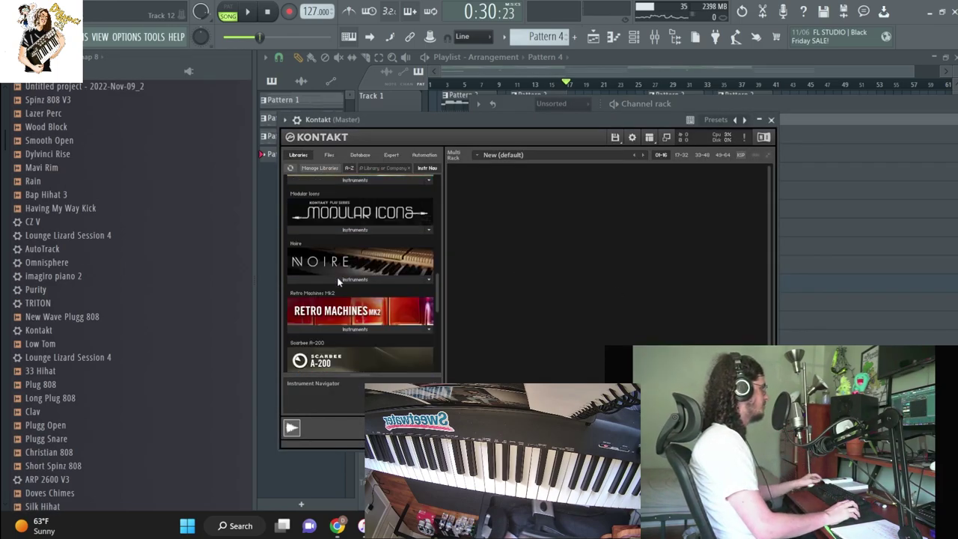
scroll(365, 327, "down", 2)
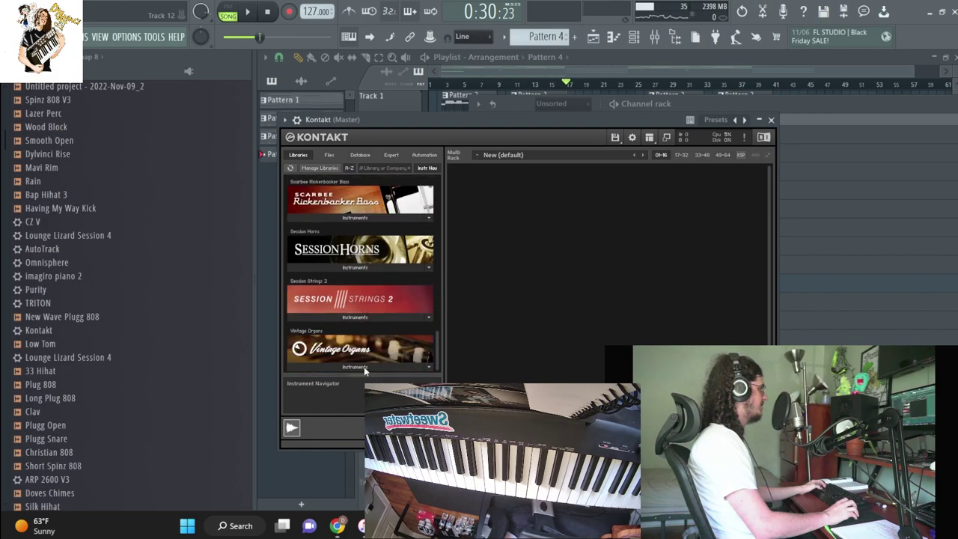
left_click(360, 316)
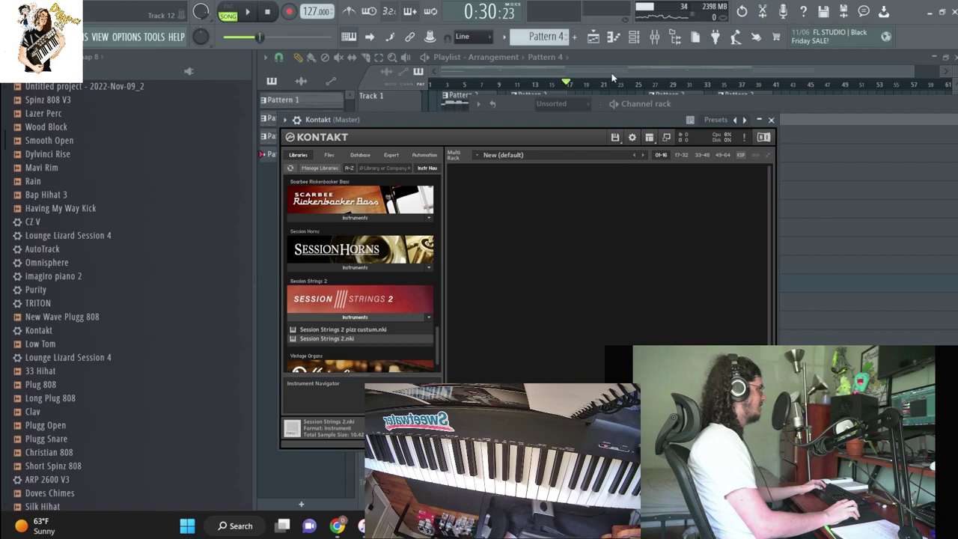
Record a strings part into Pattern 4 over the break from bar 17
left_click(588, 66)
left_click(289, 11)
left_click(485, 321)
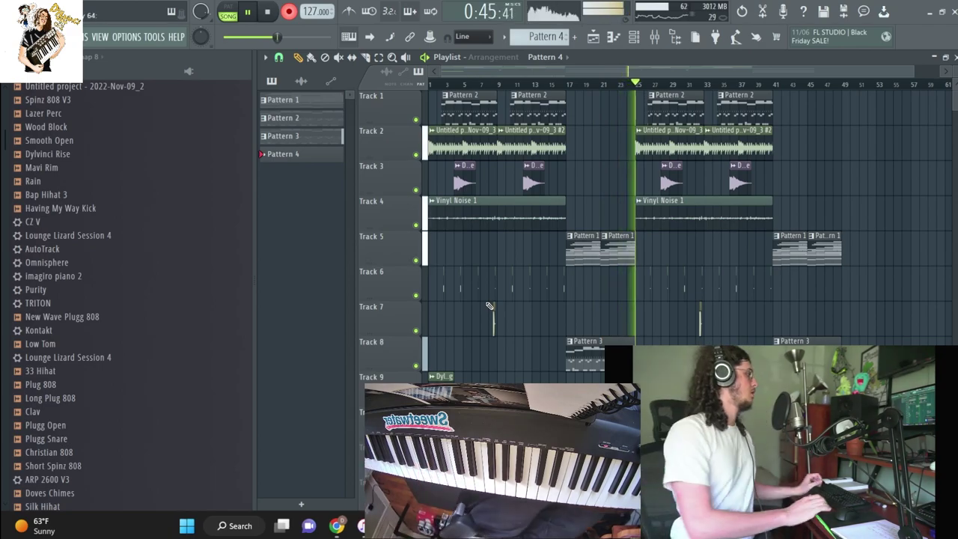
key("space")
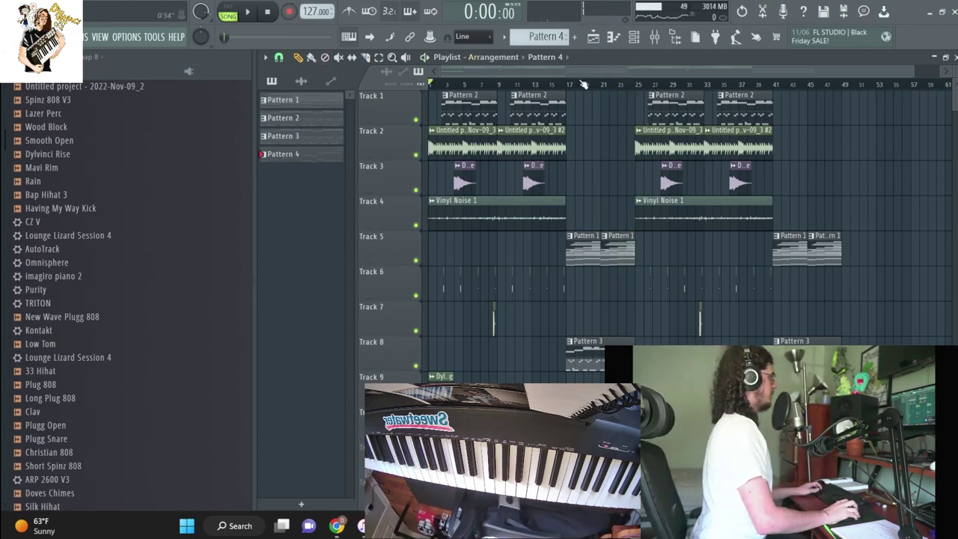
Add ValhallaVintageVerb to slot 3 of mixer Insert 16 with a mix of about 23%, and lower the insert's volume
left_click(654, 39)
key("F6")
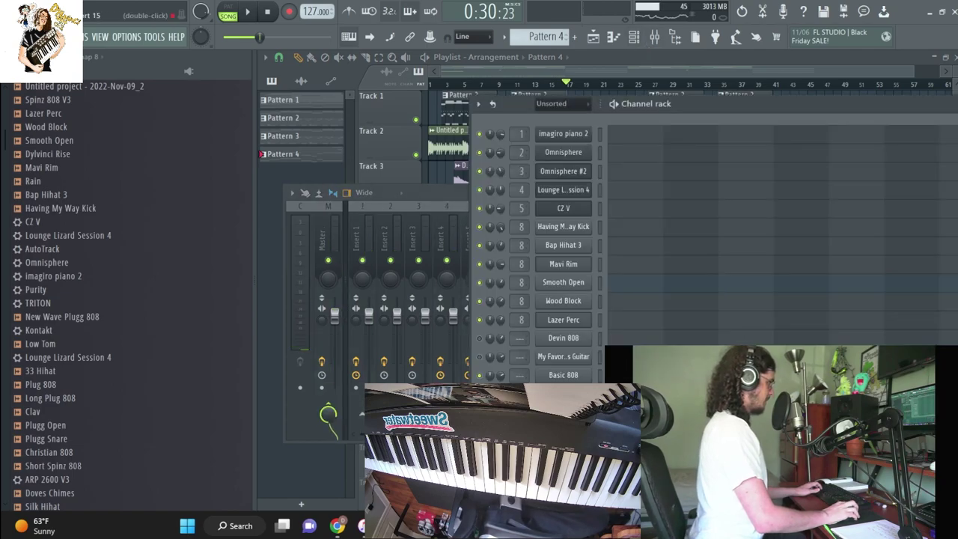
left_click(446, 204)
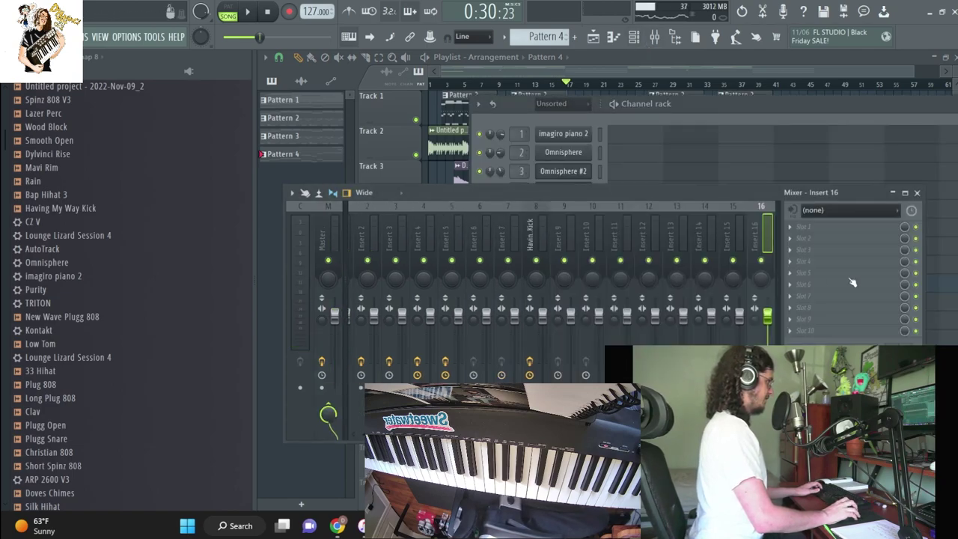
left_click(846, 226)
mouse_move(807, 249)
left_click(715, 125)
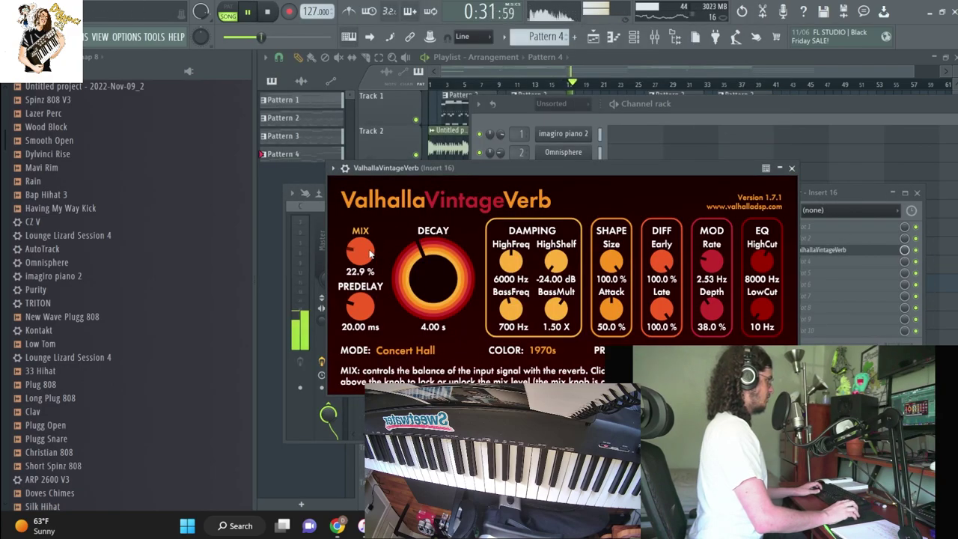
left_click(861, 197)
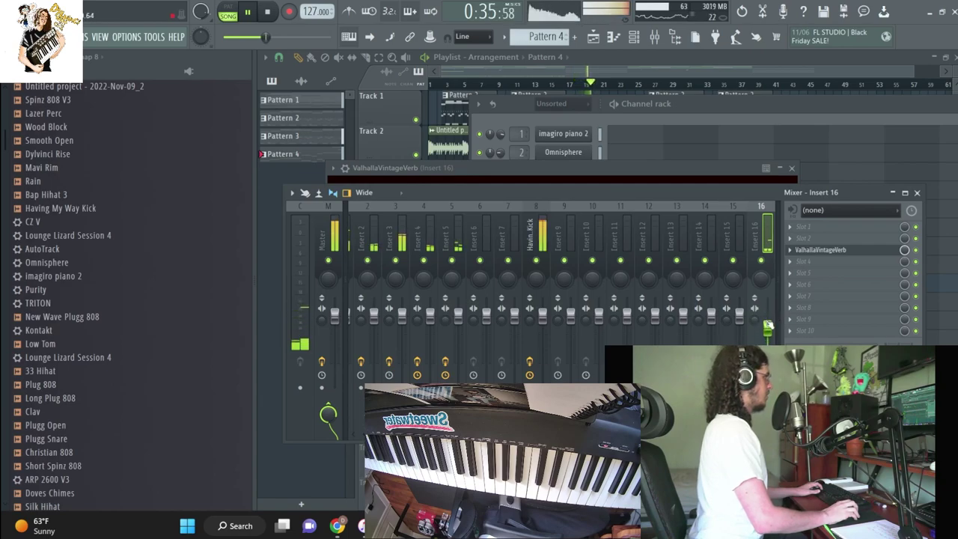
Load the Crystallizer effect into slot 5 of mixer Insert 16
left_click(654, 37)
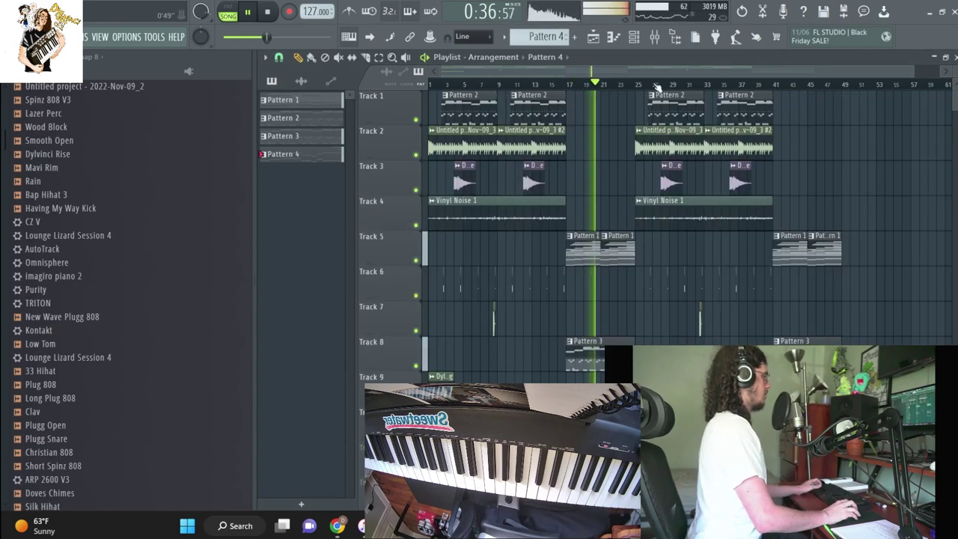
left_click(653, 39)
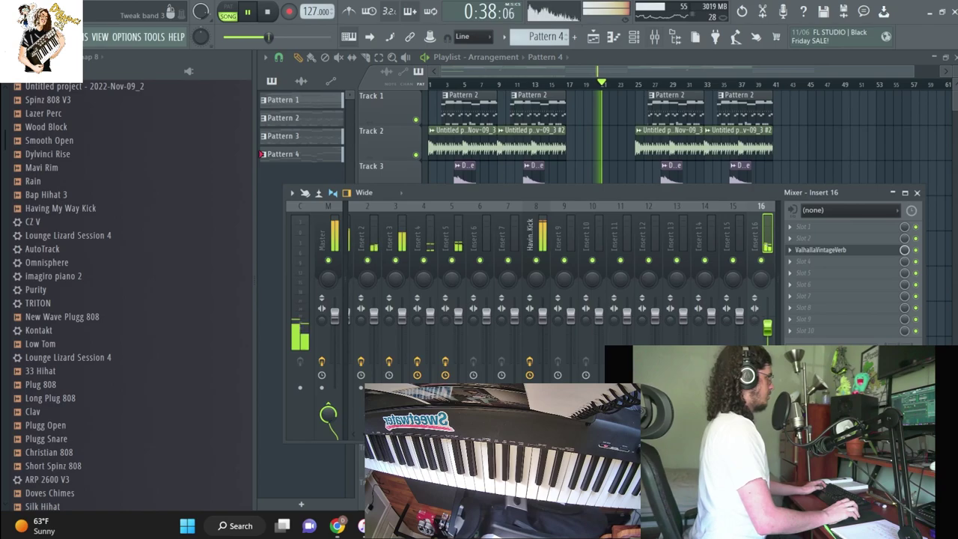
left_click(809, 275)
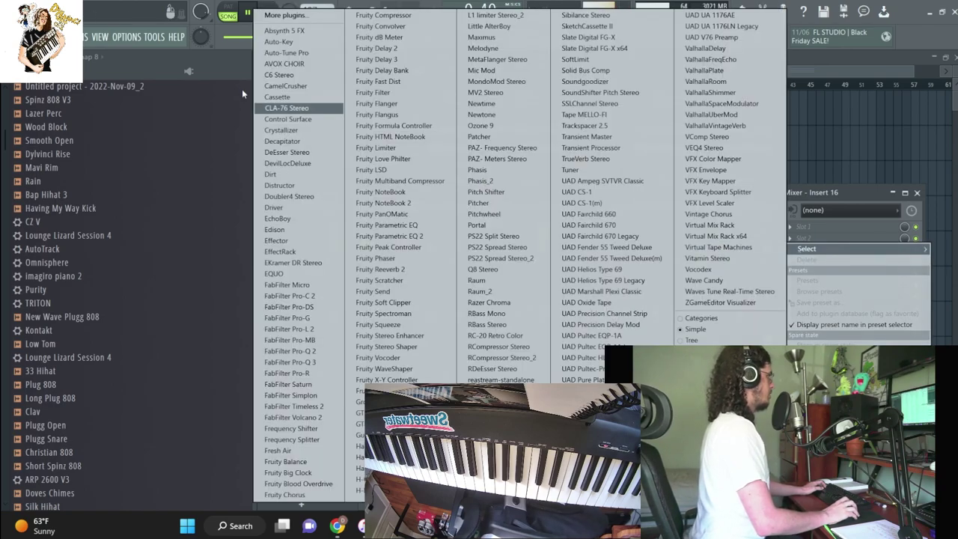
left_click(291, 131)
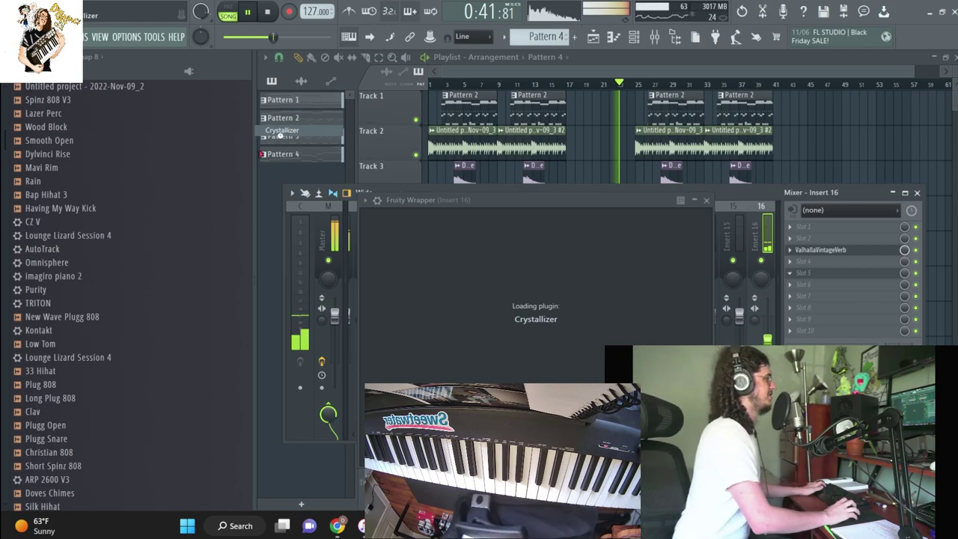
Replay the break from bar 17 and fill Pattern 3's Bap Hihat 3 channel each 8 steps
key("space")
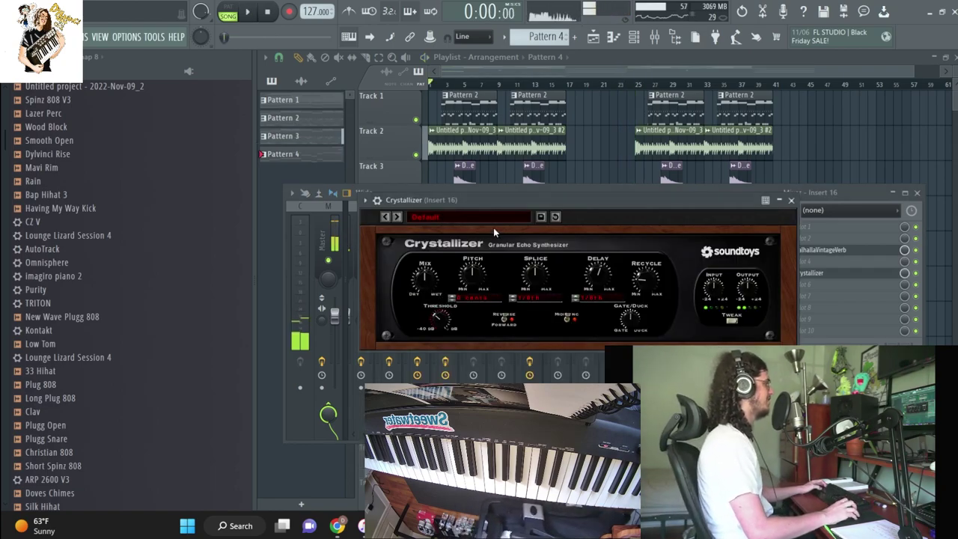
left_click(568, 82)
key("space")
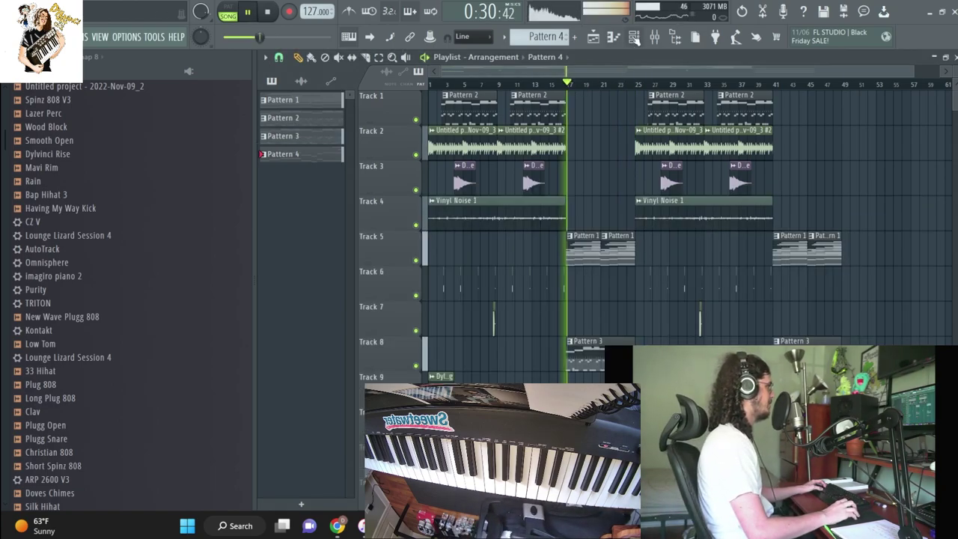
key("F6")
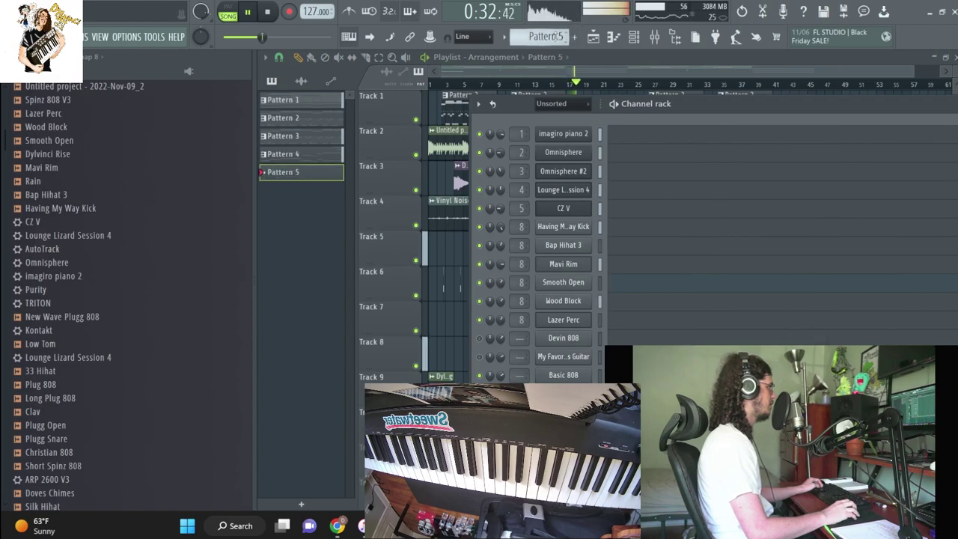
scroll(546, 36, "up", 1)
left_click_drag(649, 106, 365, 51)
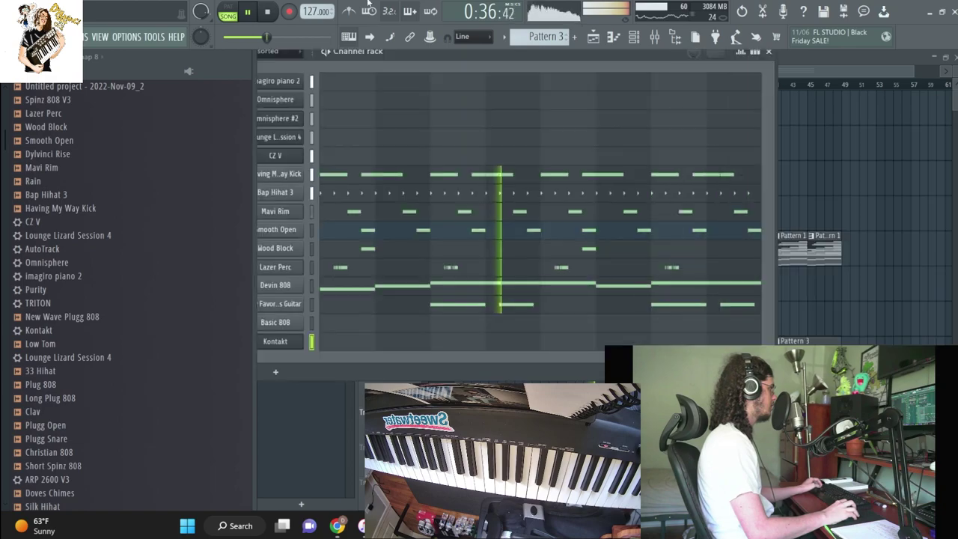
right_click(302, 197)
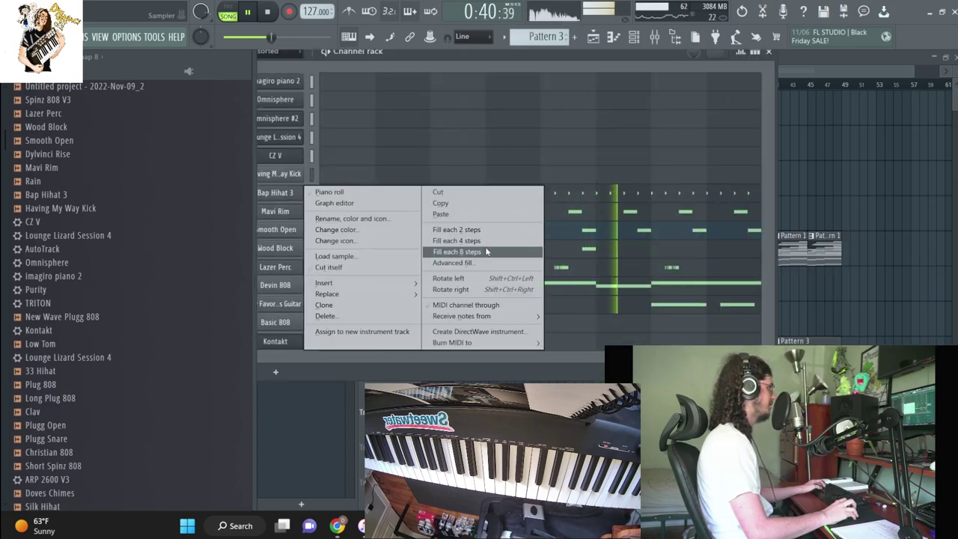
left_click(484, 249)
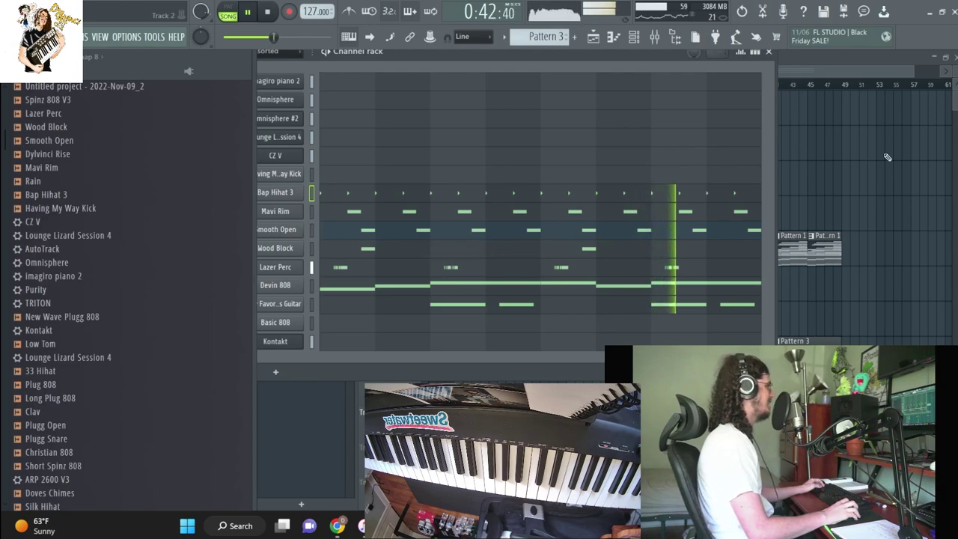
key("F6")
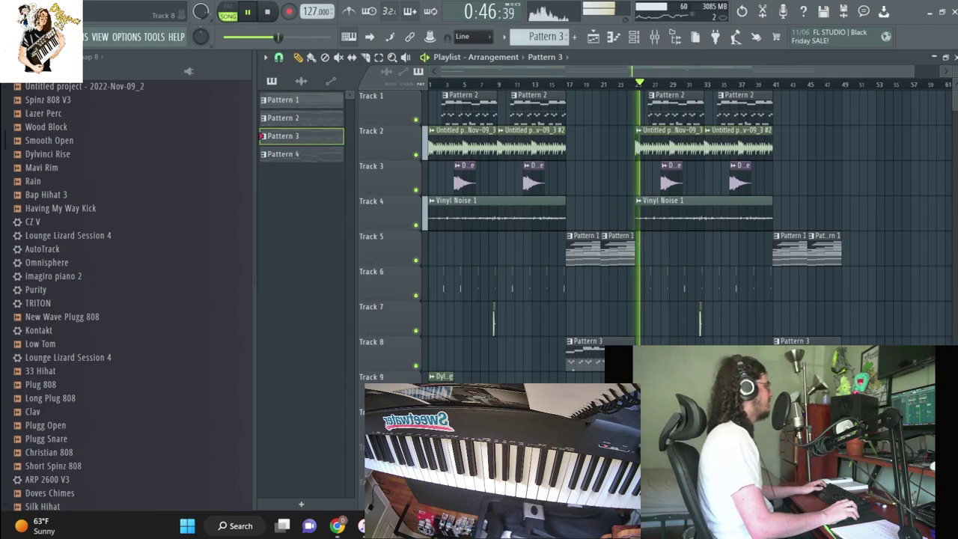
Play the arrangement from the start through the break into the returning Pattern 2 section to review the beat
scroll(688, 217, "down", 1)
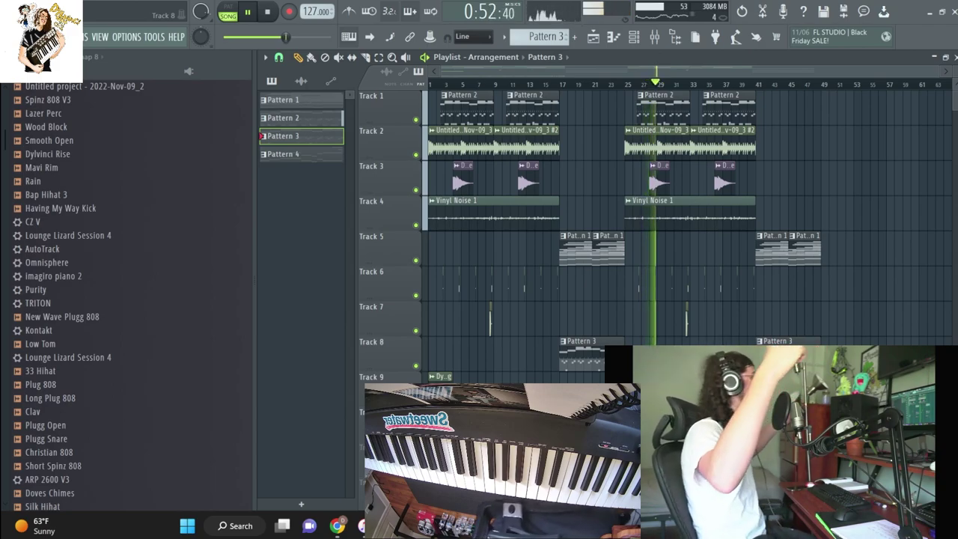
key("space")
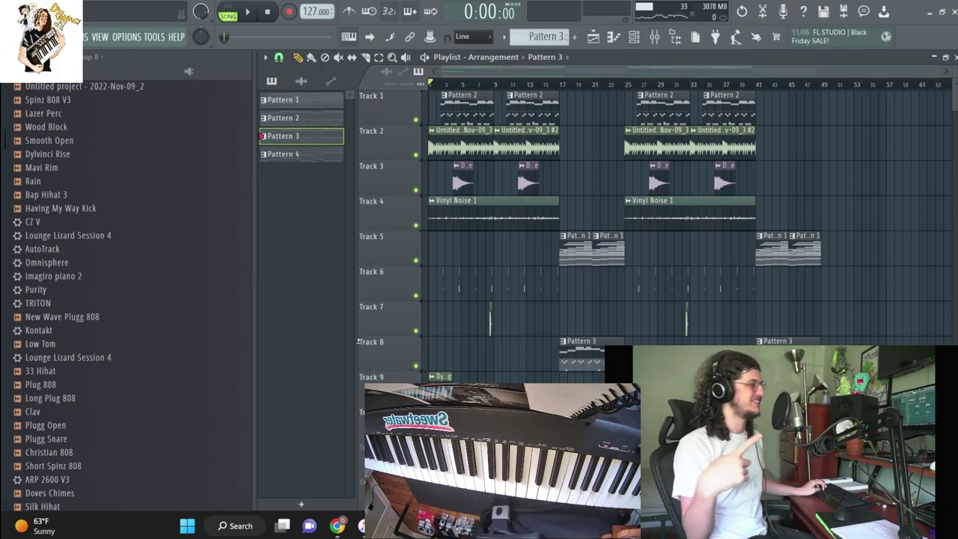
key("space")
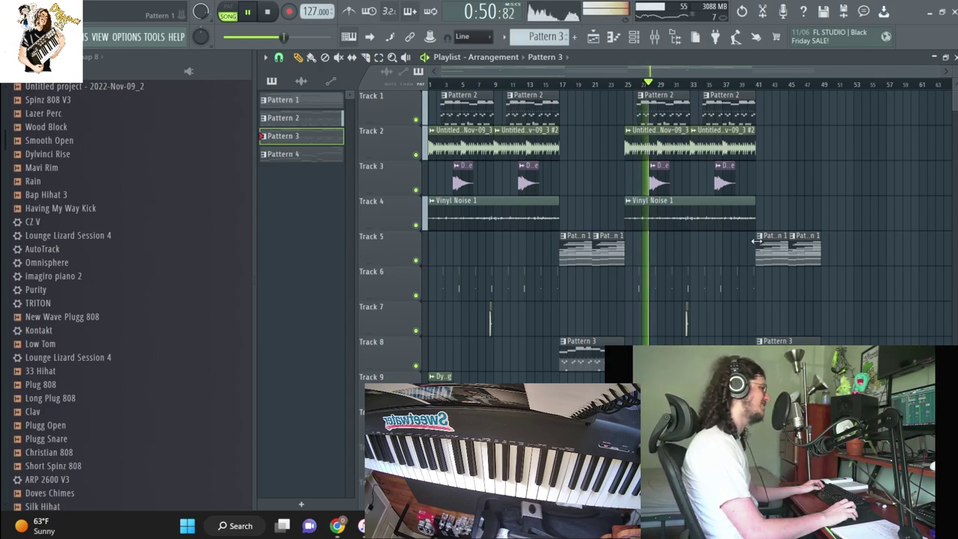
key("space")
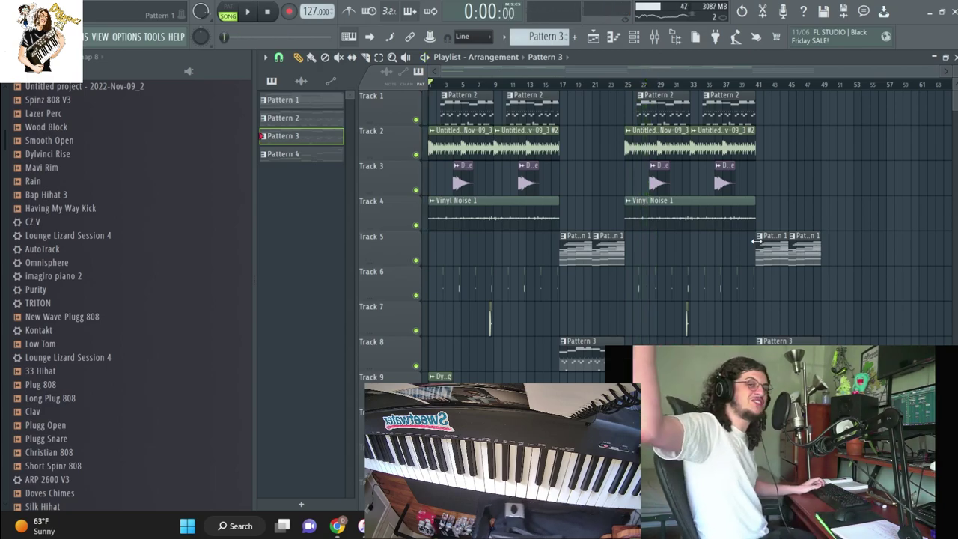